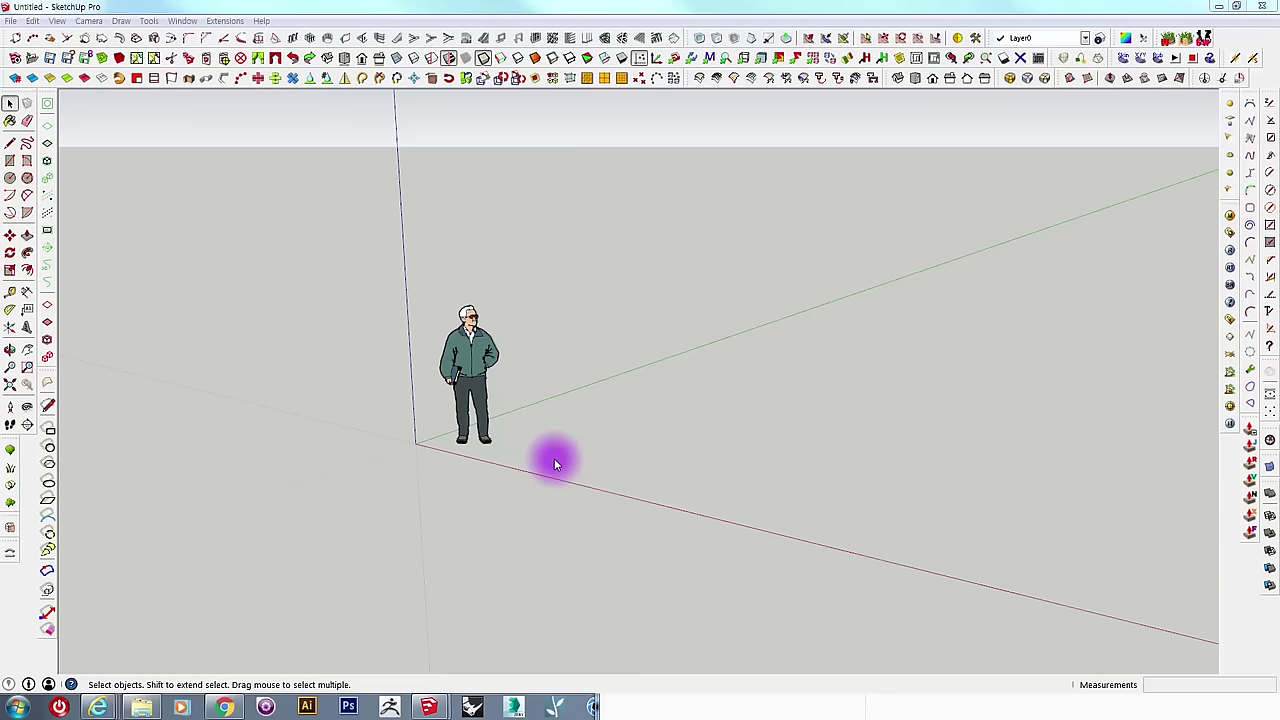
Orbit around the empty model, then drag the Pinterest browser window over SketchUp.
{"action": "mouse_move", "coordinate": [531, 437]}
{"action": "middle_mouse_down"}
{"action": "mouse_move", "coordinate": [755, 418]}
{"action": "mouse_move", "coordinate": [603, 597]}
{"action": "mouse_move", "coordinate": [555, 461]}
{"action": "middle_mouse_up"}
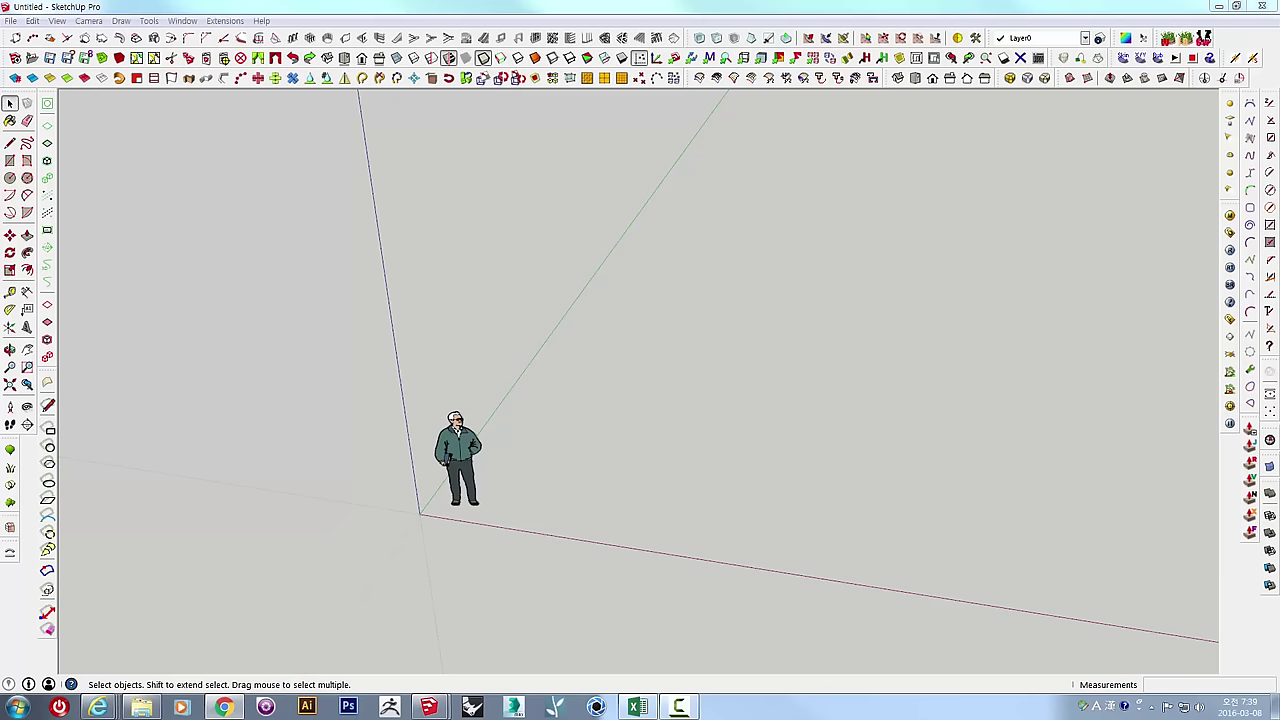
{"action": "left_click", "coordinate": [627, 375]}
{"action": "mouse_move", "coordinate": [613, 385]}
{"action": "middle_mouse_down"}
{"action": "mouse_move", "coordinate": [623, 323]}
{"action": "mouse_move", "coordinate": [649, 354]}
{"action": "mouse_move", "coordinate": [557, 449]}
{"action": "mouse_move", "coordinate": [686, 380]}
{"action": "mouse_move", "coordinate": [650, 430]}
{"action": "middle_mouse_up"}
{"action": "scroll", "coordinate": [557, 452], "scroll_direction": "up", "scroll_amount": 2}
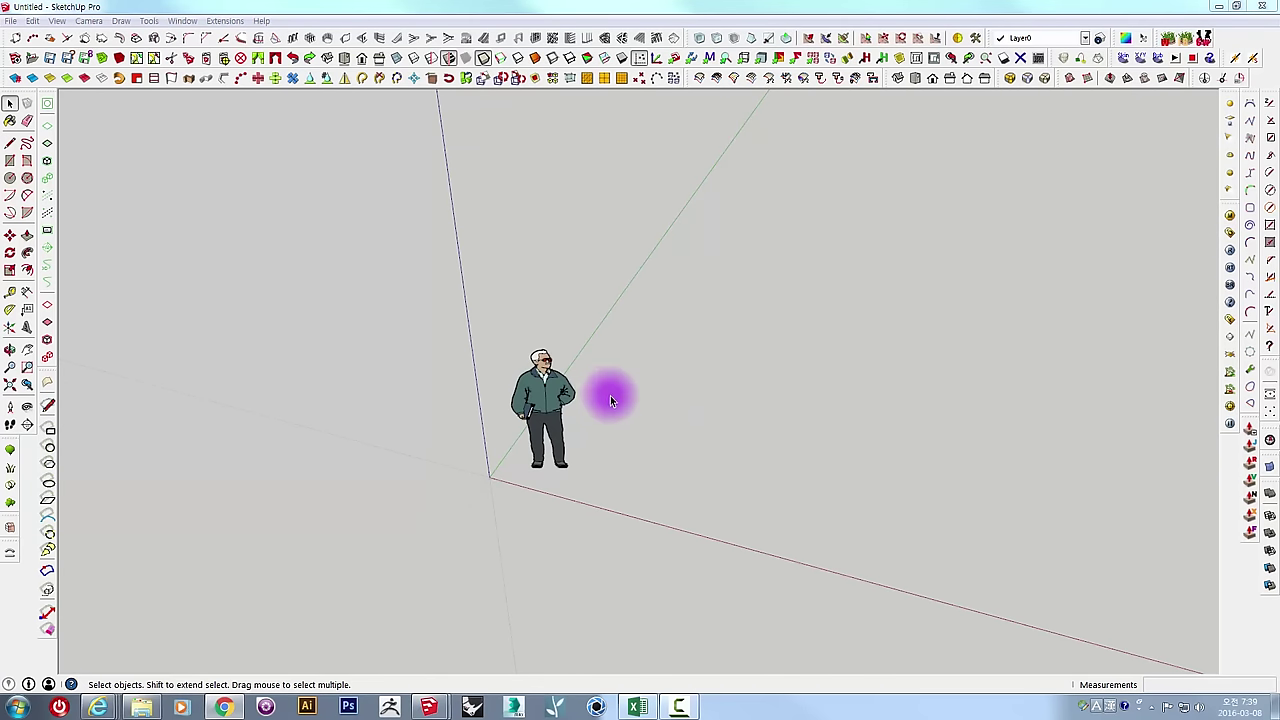
{"action": "left_click_drag", "start_coordinate": [1279, 29], "coordinate": [634, 29]}
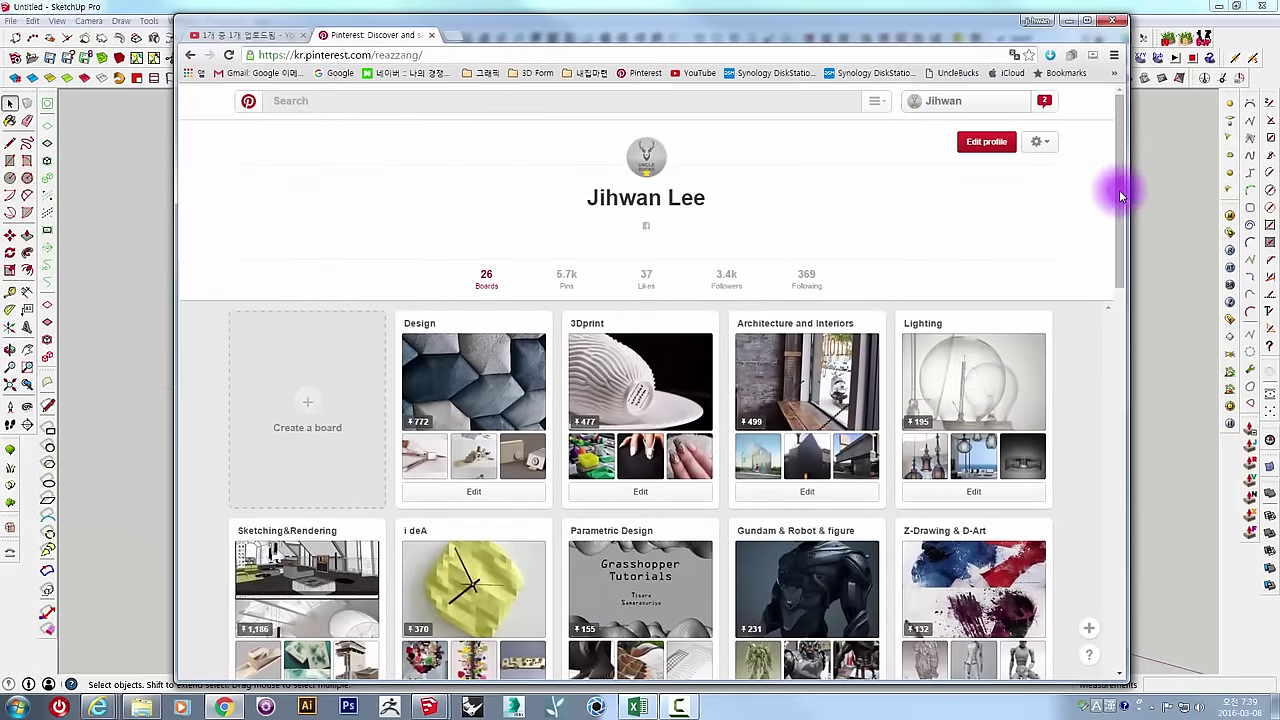
Scroll the profile's boards and open the FORM & SHAPE board.
{"action": "left_click_drag", "start_coordinate": [1119, 195], "coordinate": [1122, 372]}
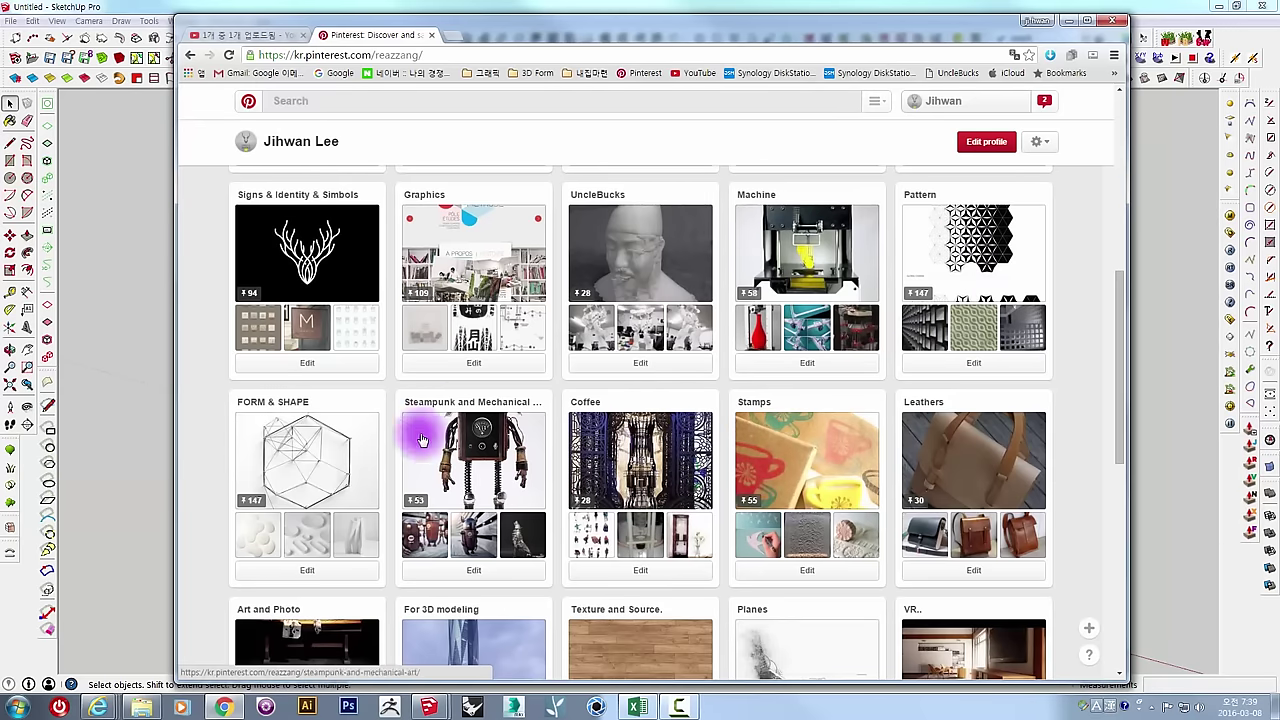
{"action": "left_click", "coordinate": [307, 444]}
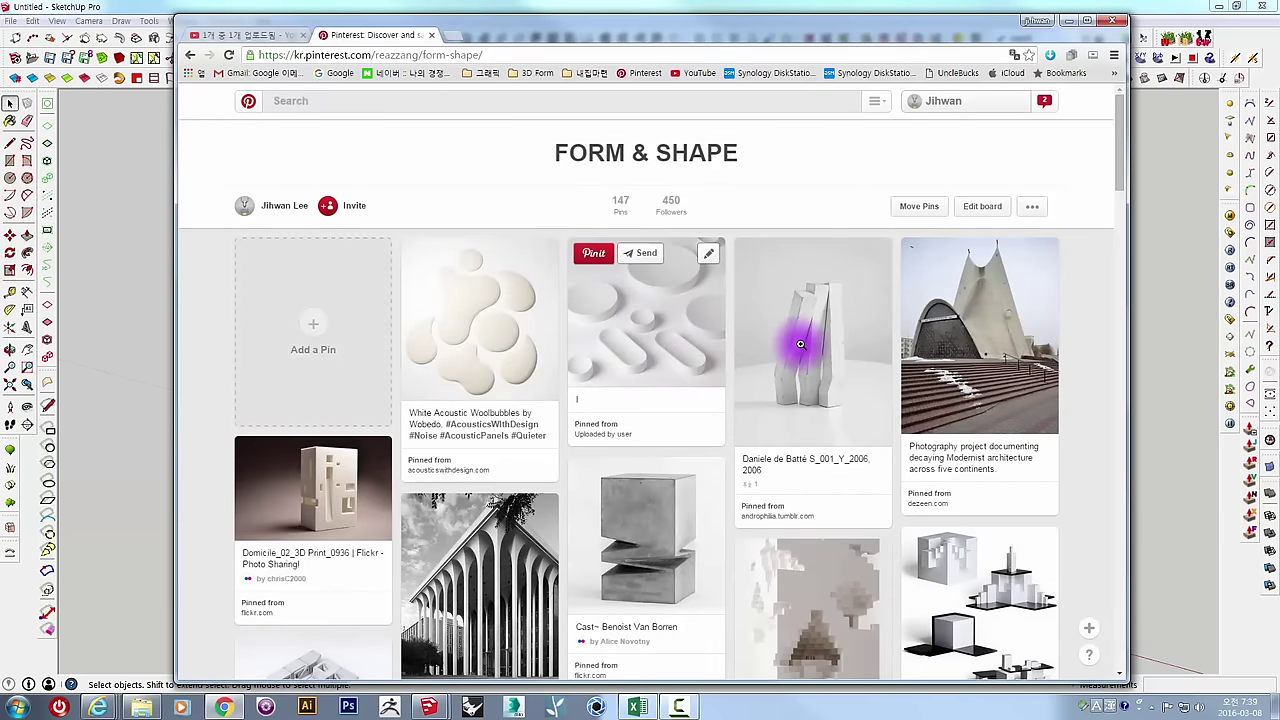
{"action": "mouse_move", "coordinate": [477, 424]}
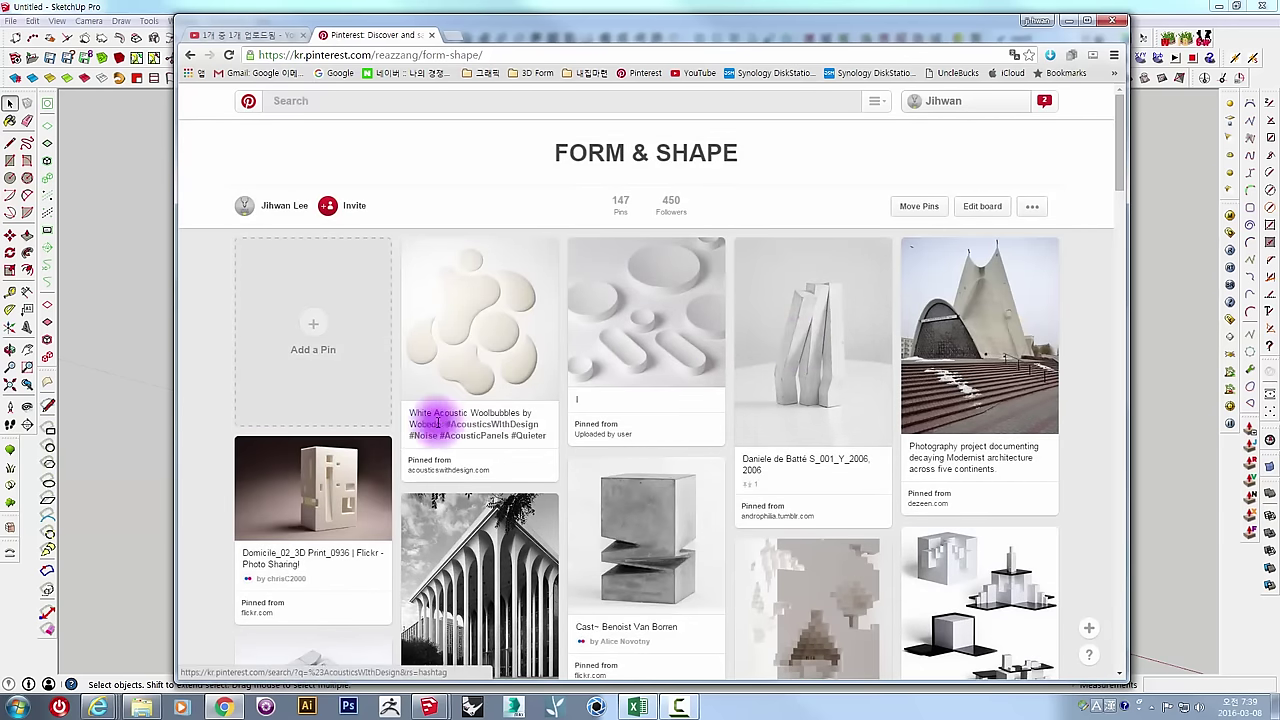
Scroll down the board, view the Kazimir Malevich pin, then close it.
{"action": "scroll", "coordinate": [424, 420], "scroll_direction": "down", "scroll_amount": 1}
{"action": "scroll", "coordinate": [400, 390], "scroll_direction": "down", "scroll_amount": 1}
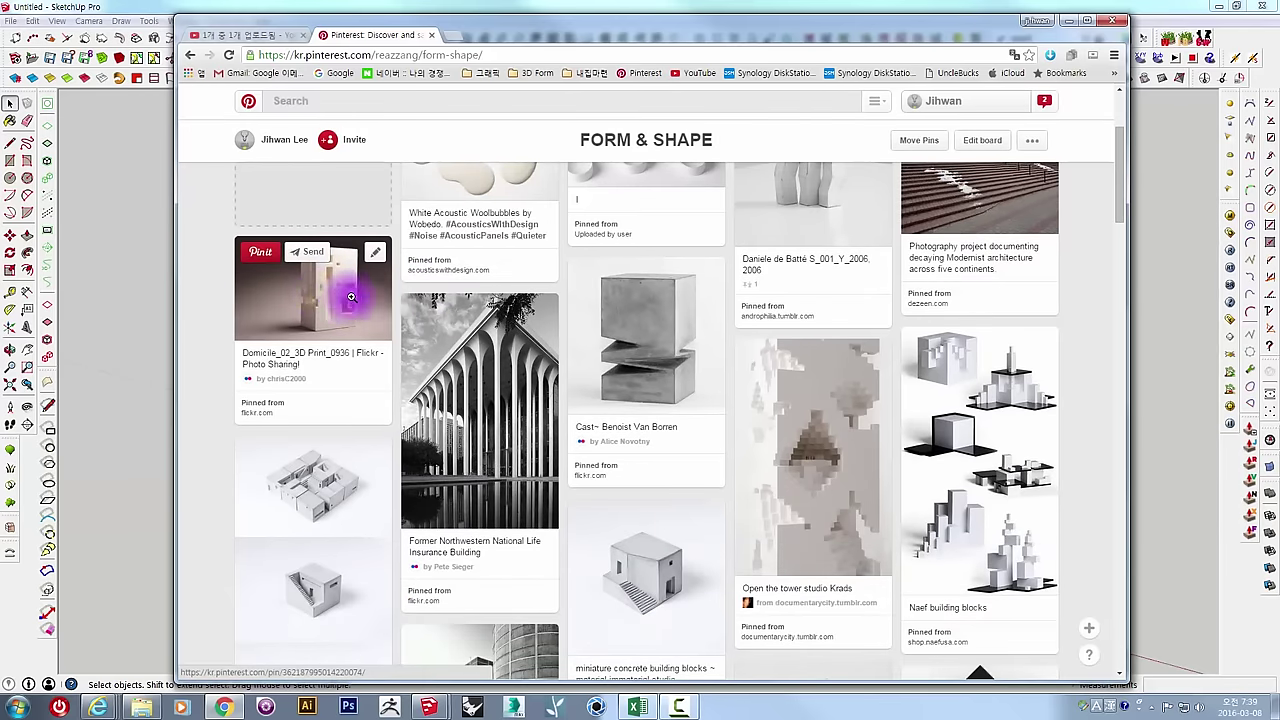
{"action": "scroll", "coordinate": [976, 401], "scroll_direction": "down", "scroll_amount": 1}
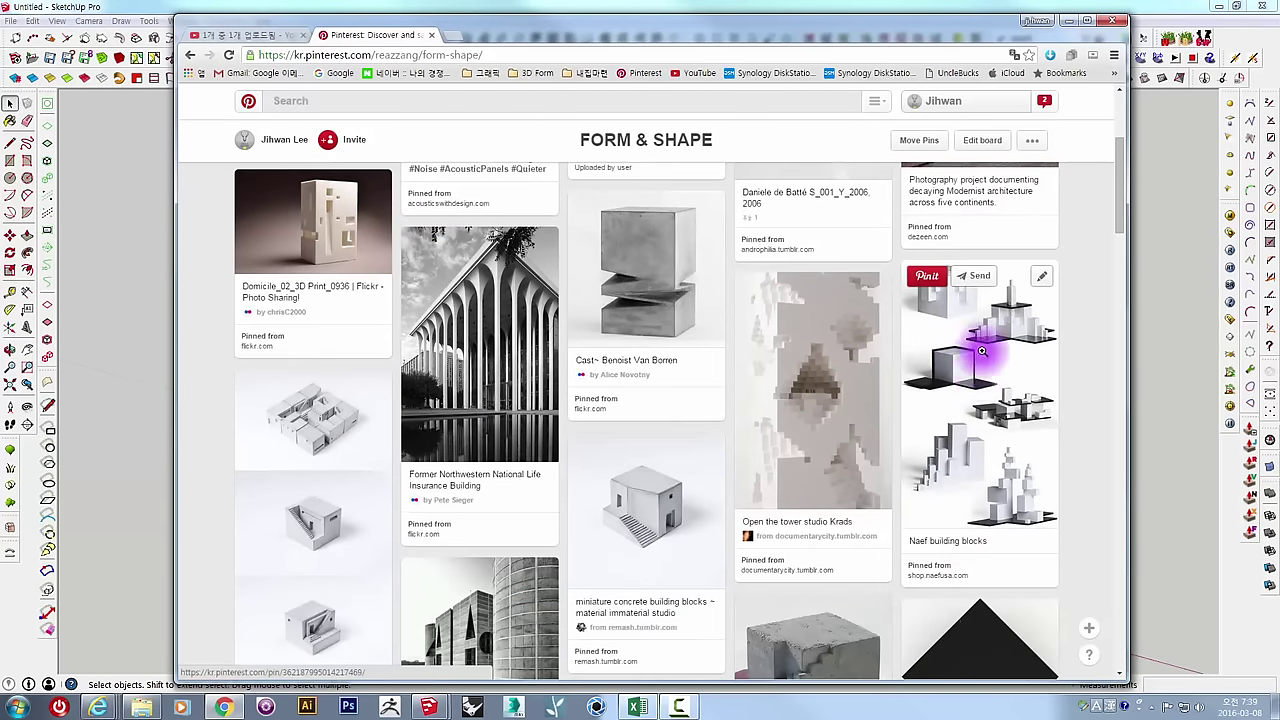
{"action": "scroll", "coordinate": [651, 366], "scroll_direction": "down", "scroll_amount": 2}
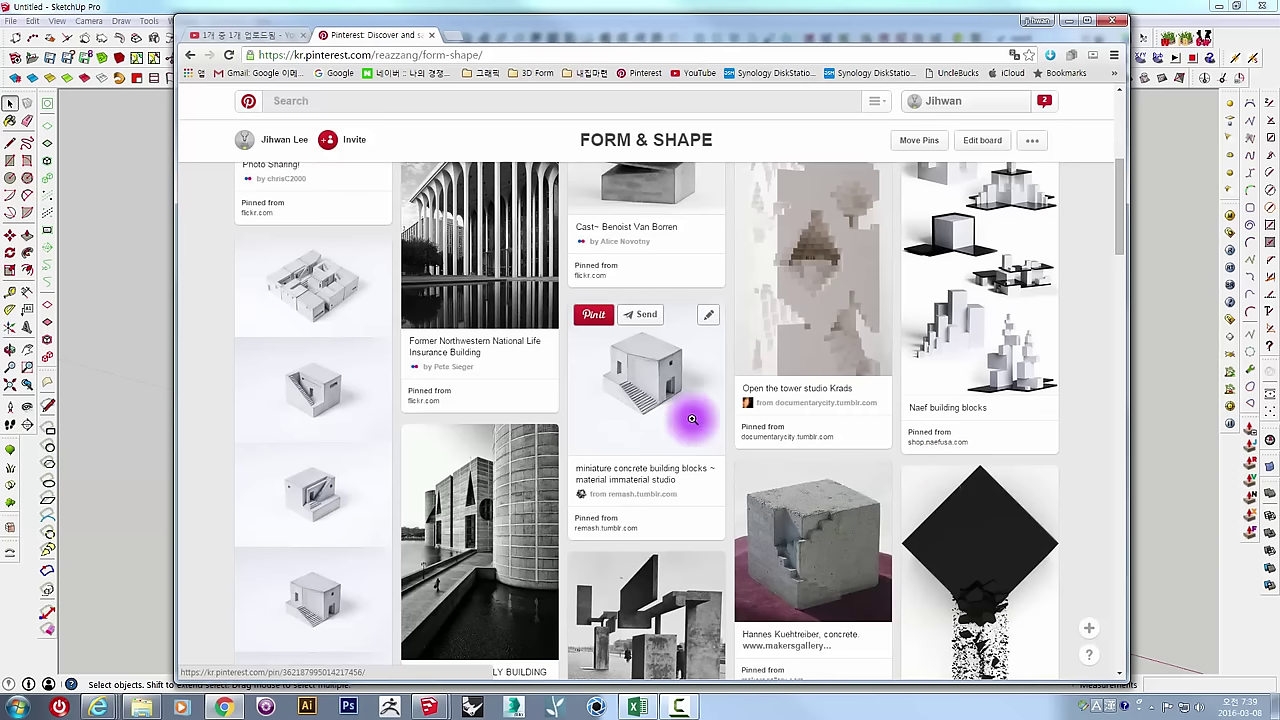
{"action": "scroll", "coordinate": [664, 462], "scroll_direction": "down", "scroll_amount": 3}
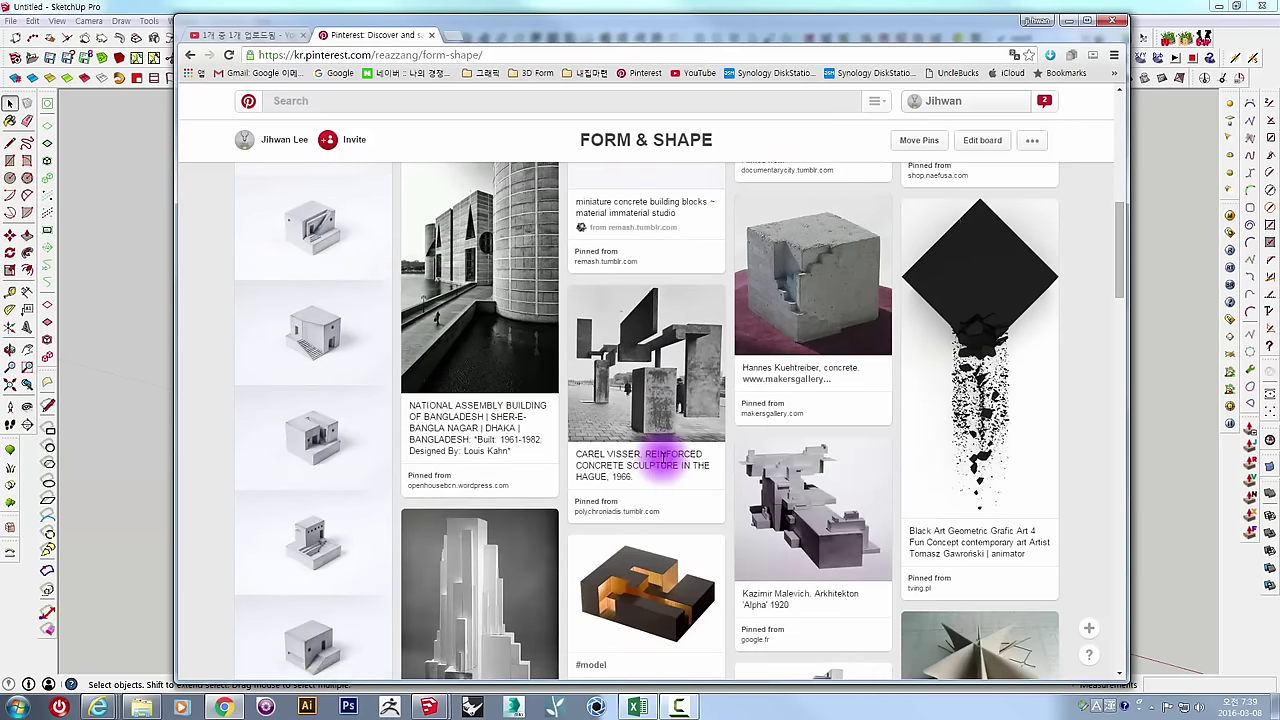
{"action": "scroll", "coordinate": [660, 445], "scroll_direction": "down", "scroll_amount": 3}
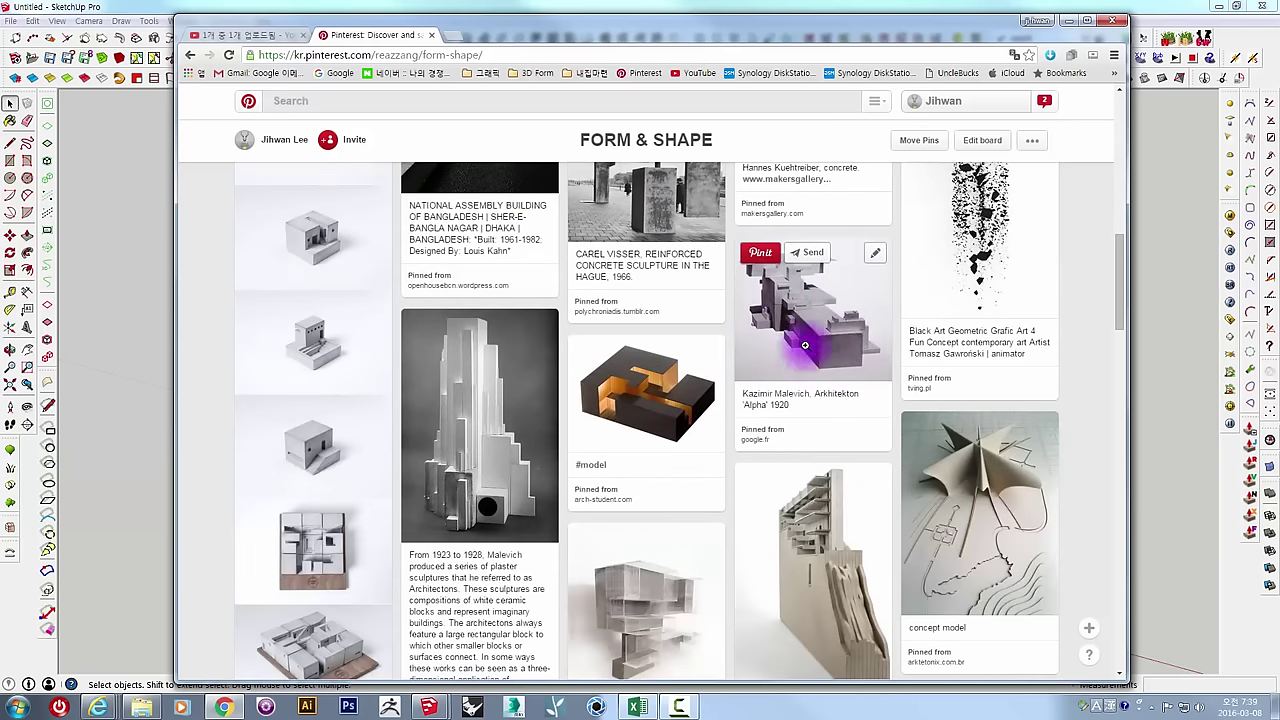
{"action": "left_click", "coordinate": [822, 313]}
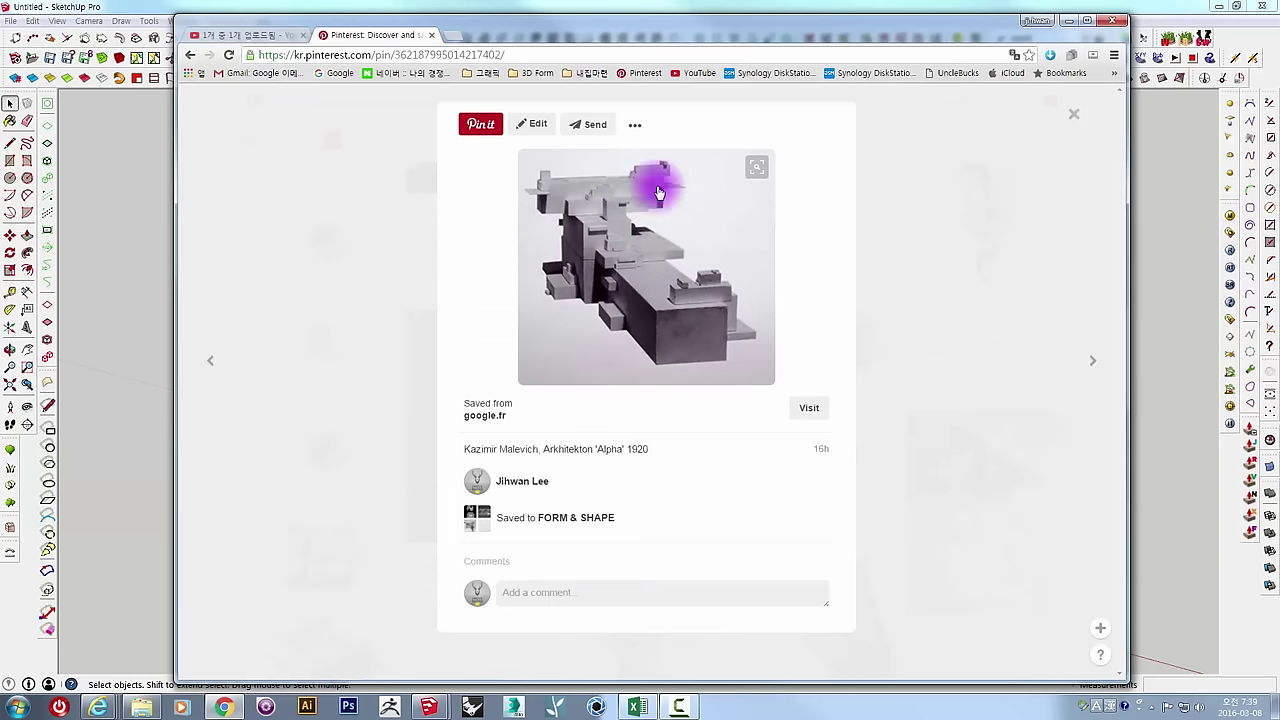
{"action": "left_click", "coordinate": [339, 254]}
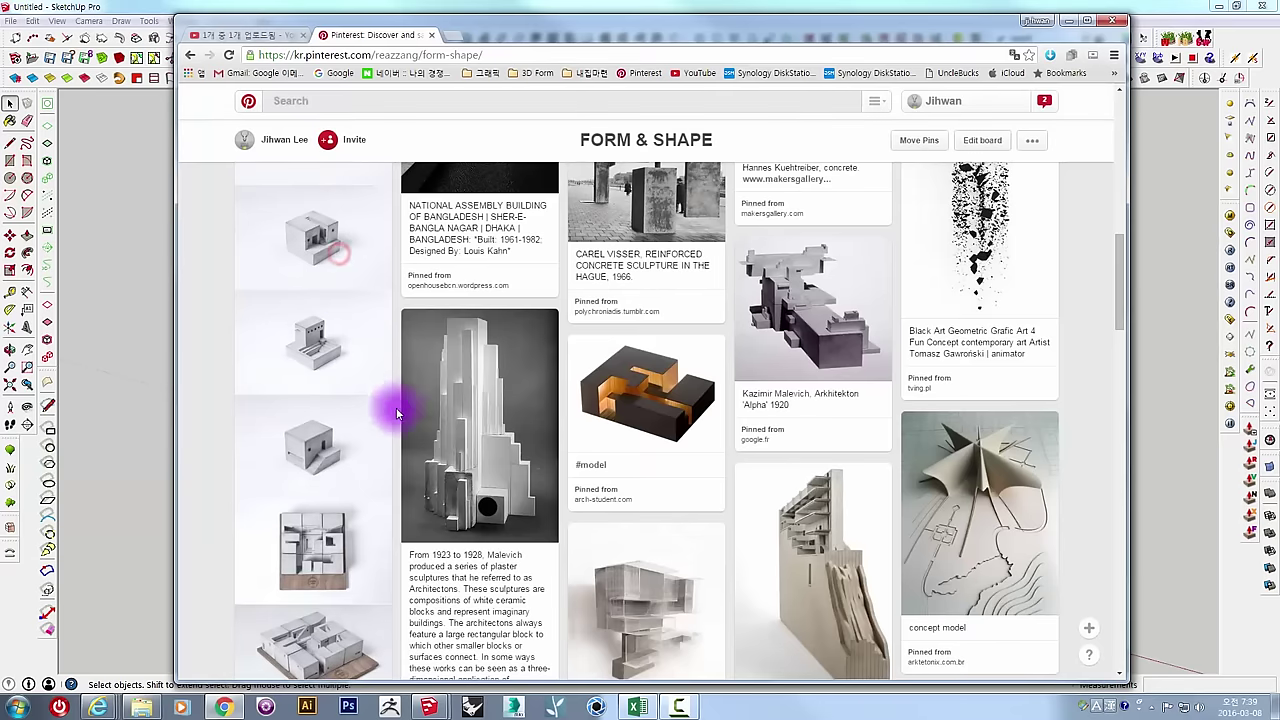
Scroll further and open the Geoff Eberle architecture portfolio pin of block models.
{"action": "scroll", "coordinate": [405, 415], "scroll_direction": "down", "scroll_amount": 3}
{"action": "scroll", "coordinate": [410, 423], "scroll_direction": "down", "scroll_amount": 2}
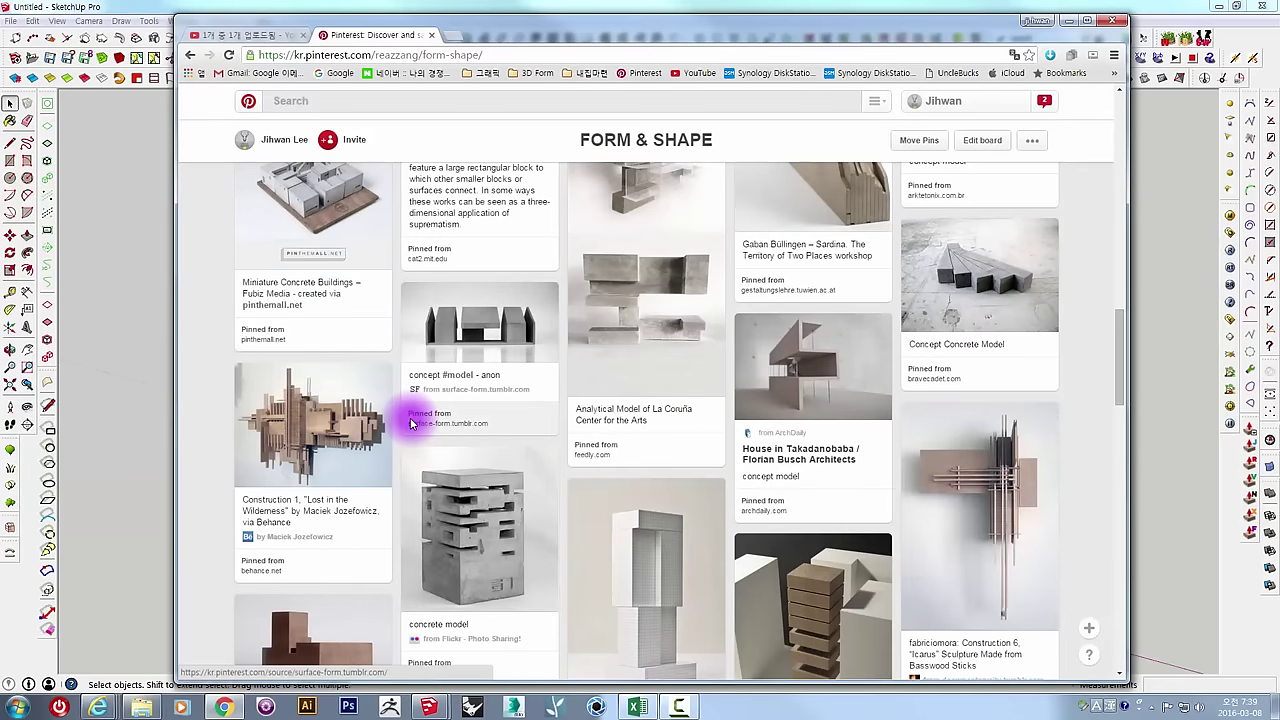
{"action": "scroll", "coordinate": [410, 423], "scroll_direction": "down", "scroll_amount": 1}
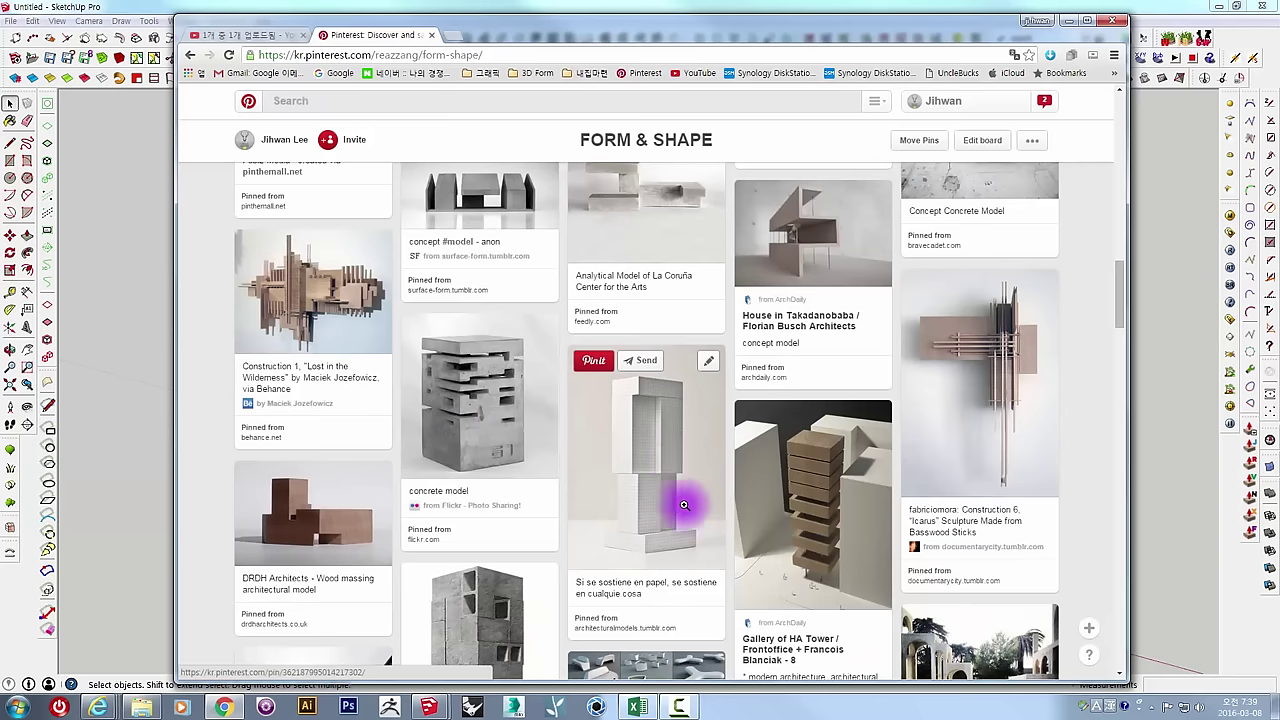
{"action": "scroll", "coordinate": [655, 455], "scroll_direction": "down", "scroll_amount": 2}
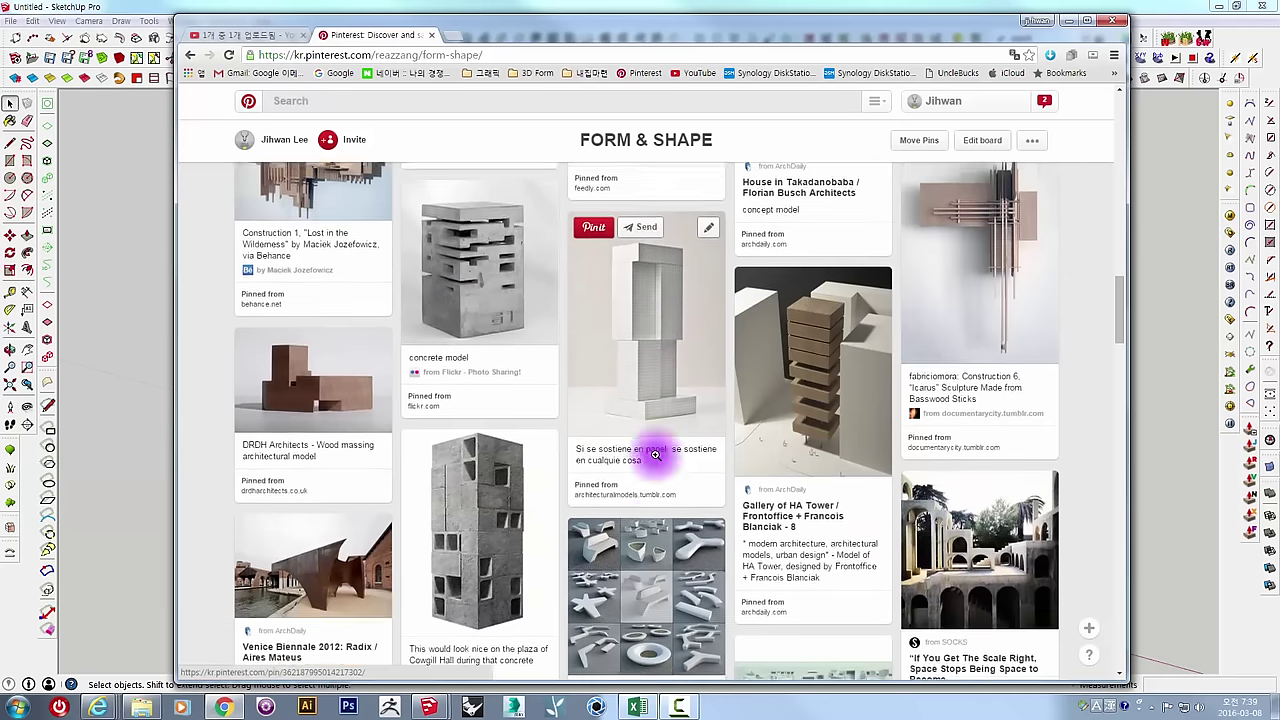
{"action": "scroll", "coordinate": [649, 455], "scroll_direction": "down", "scroll_amount": 2}
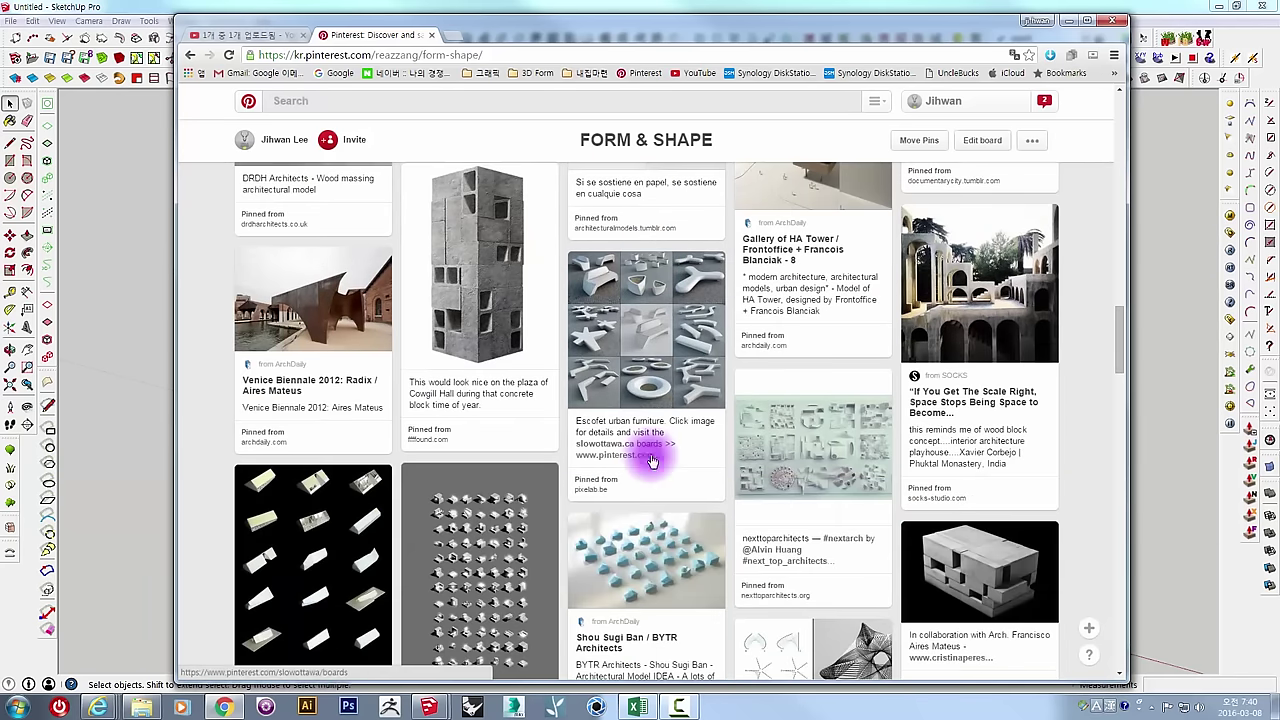
{"action": "scroll", "coordinate": [600, 490], "scroll_direction": "down", "scroll_amount": 1}
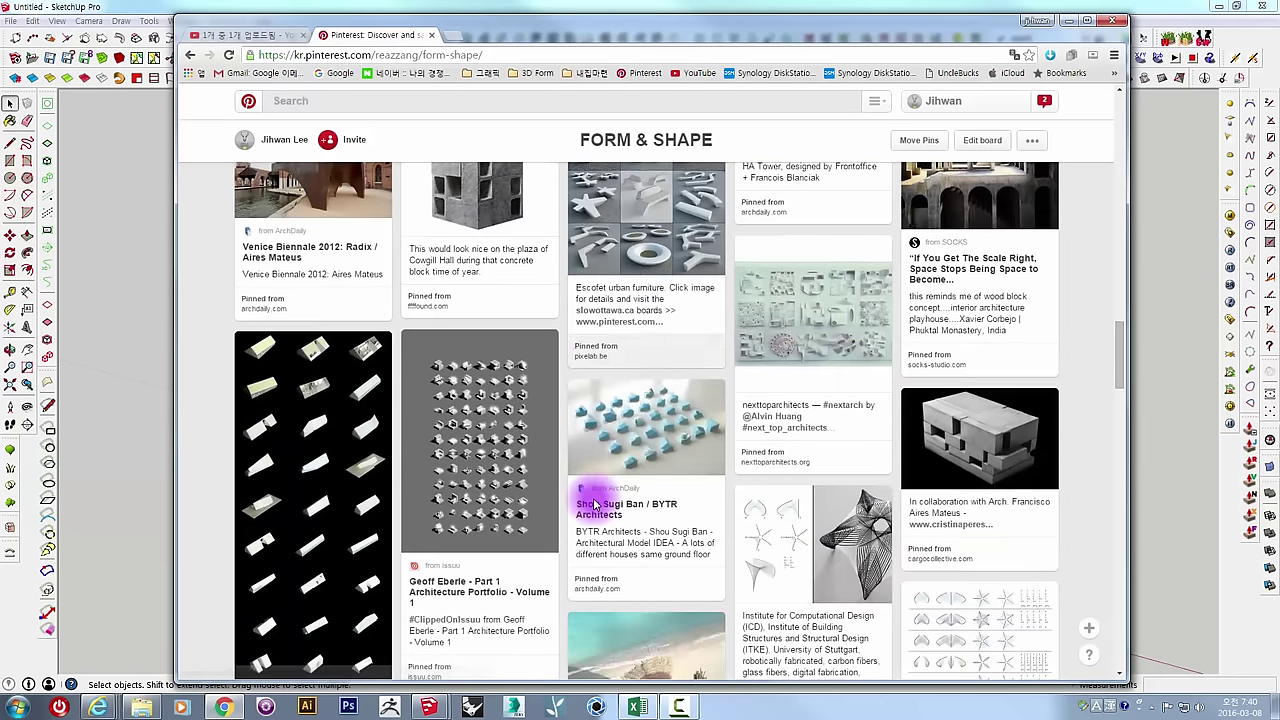
{"action": "left_click", "coordinate": [492, 420]}
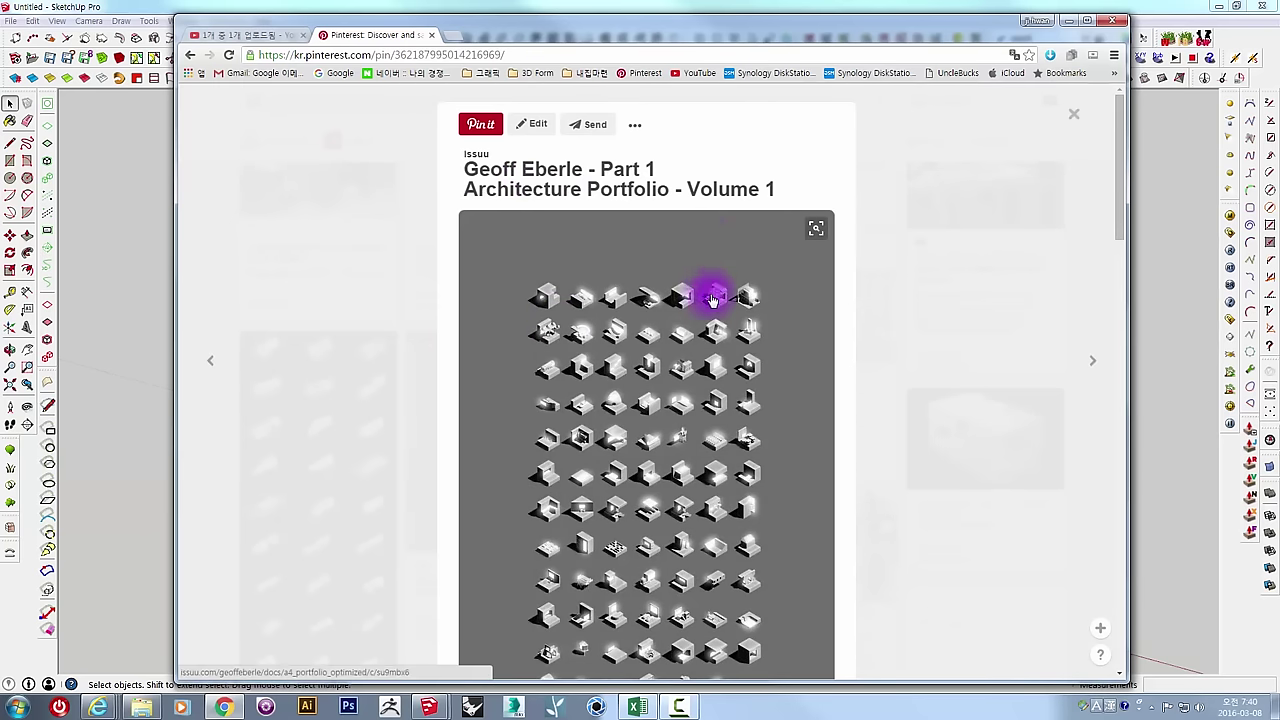
{"action": "scroll", "coordinate": [565, 329], "scroll_direction": "down", "scroll_amount": 2}
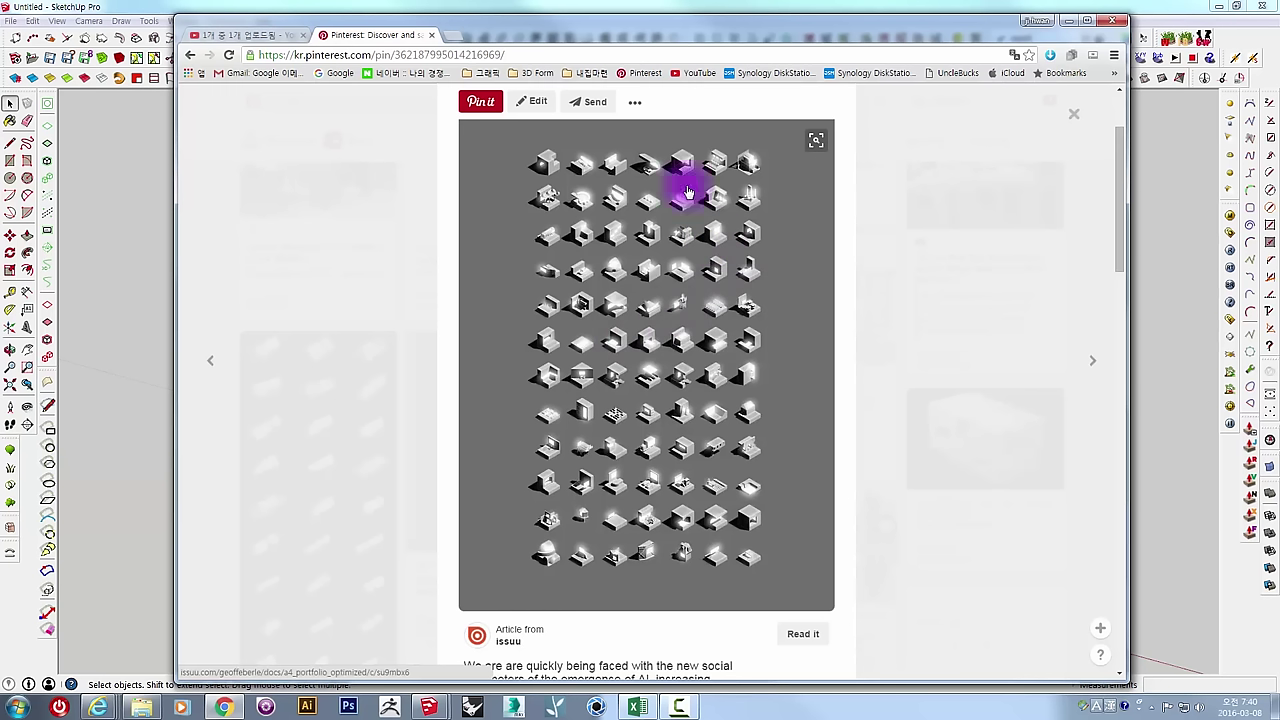
Close the portfolio pin and scroll the board down and back up.
{"action": "left_click", "coordinate": [391, 312]}
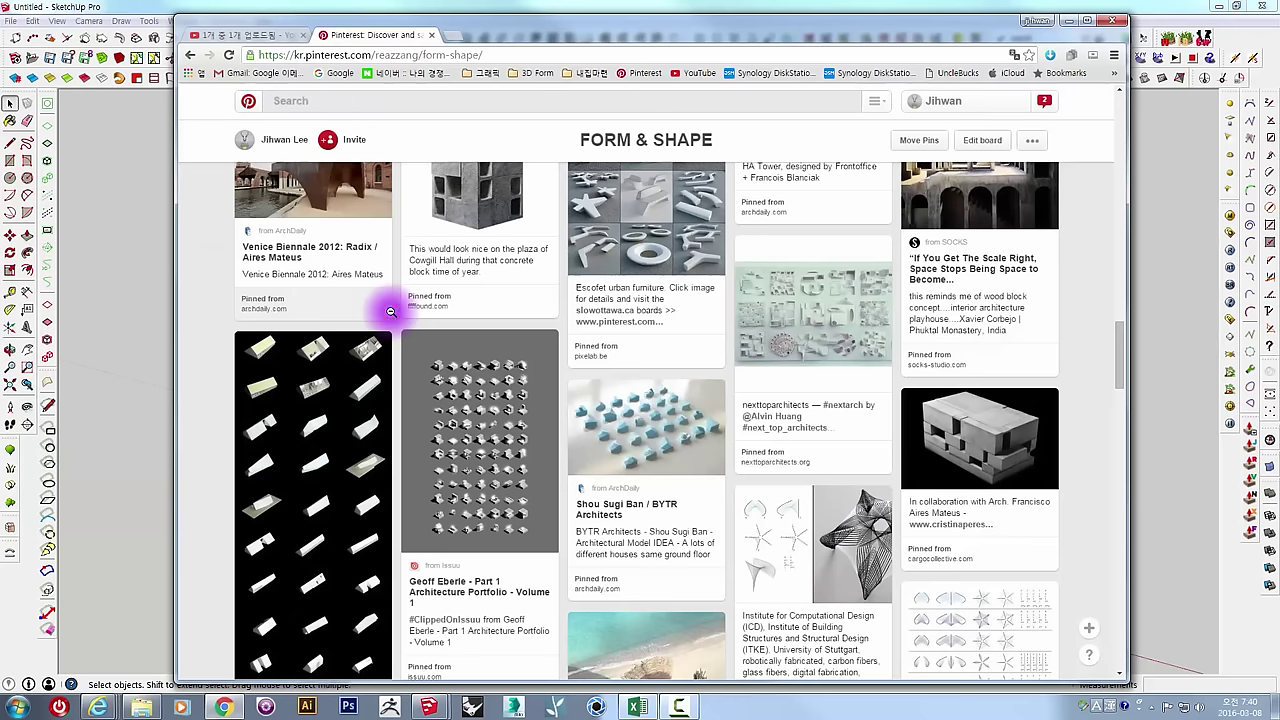
{"action": "scroll", "coordinate": [391, 312], "scroll_direction": "down", "scroll_amount": 1}
{"action": "scroll", "coordinate": [400, 315], "scroll_direction": "down", "scroll_amount": 2}
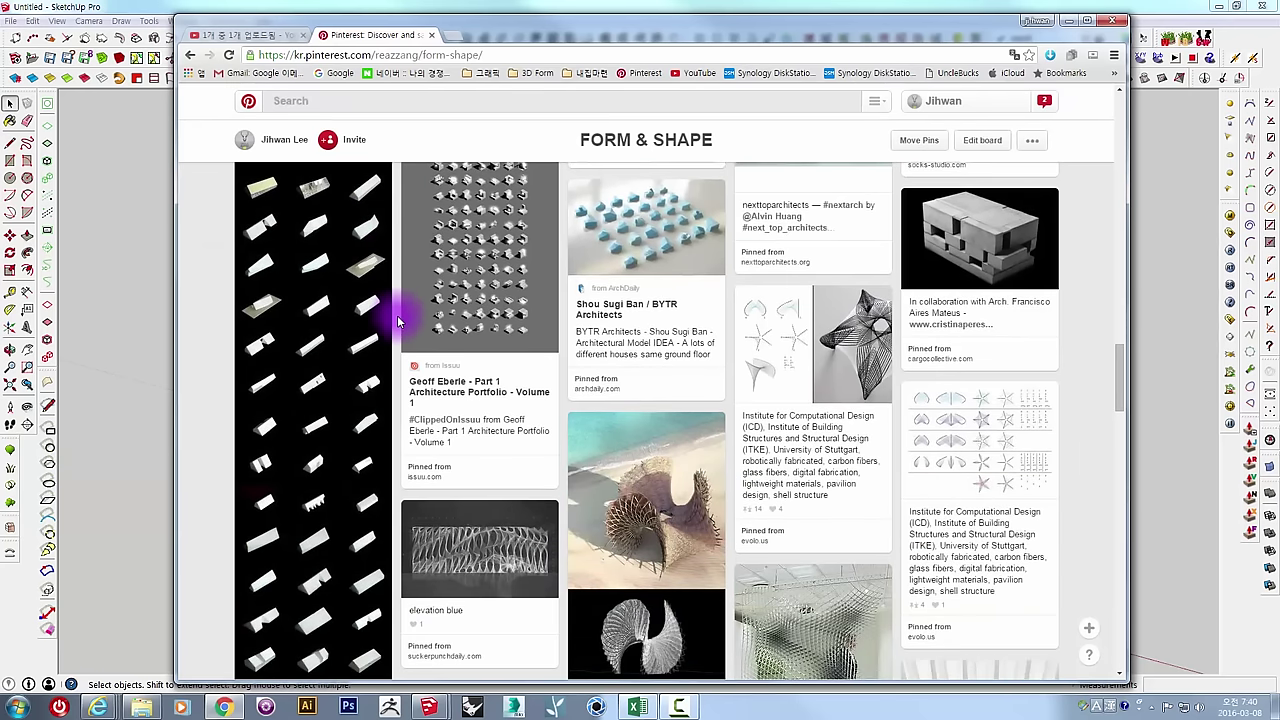
{"action": "scroll", "coordinate": [398, 320], "scroll_direction": "down", "scroll_amount": 2}
{"action": "scroll", "coordinate": [403, 327], "scroll_direction": "down", "scroll_amount": 1}
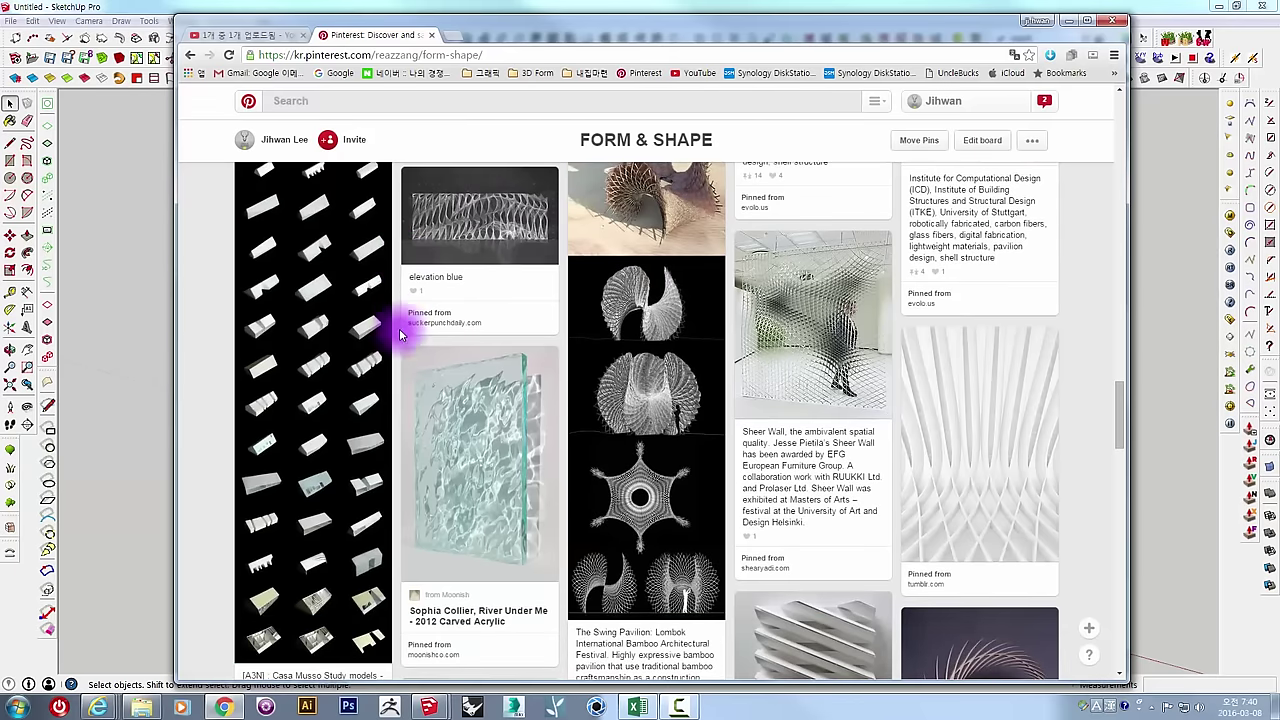
{"action": "scroll", "coordinate": [399, 334], "scroll_direction": "up", "scroll_amount": 2}
{"action": "scroll", "coordinate": [370, 320], "scroll_direction": "up", "scroll_amount": 1}
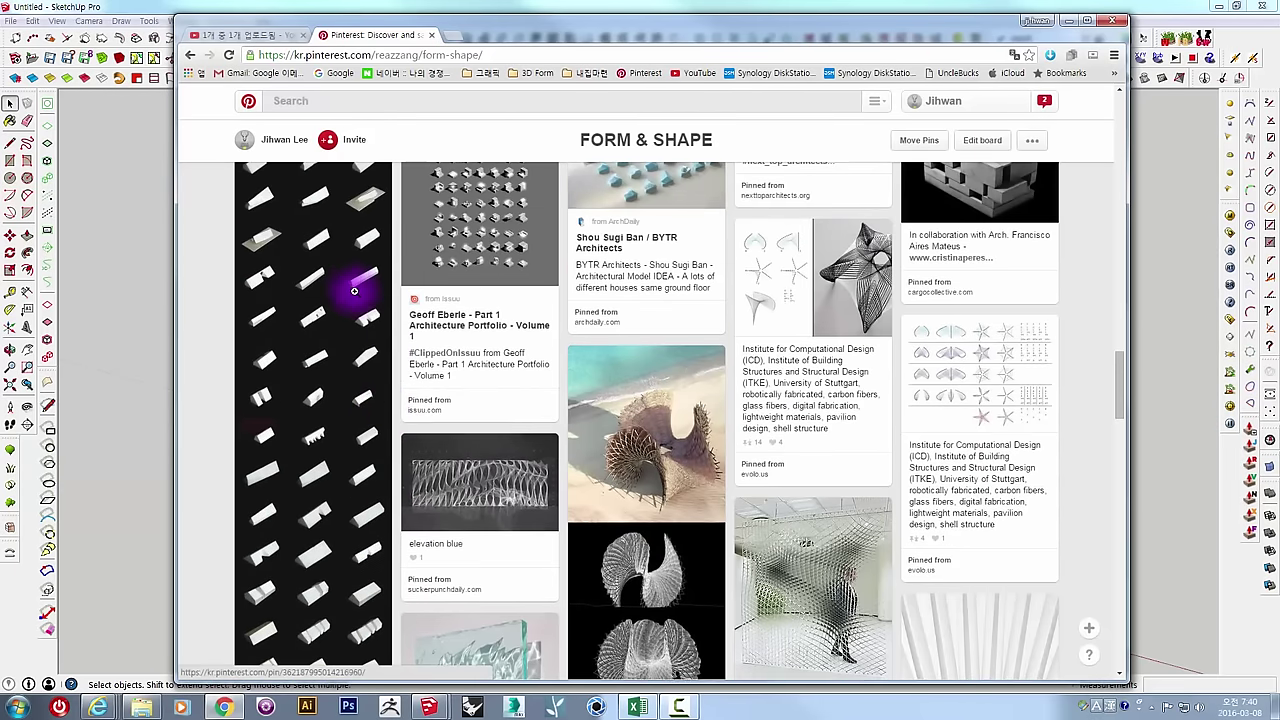
{"action": "scroll", "coordinate": [352, 289], "scroll_direction": "up", "scroll_amount": 1}
Open and browse the white wedge-shaped study models pin, then close it.
{"action": "left_click", "coordinate": [341, 287]}
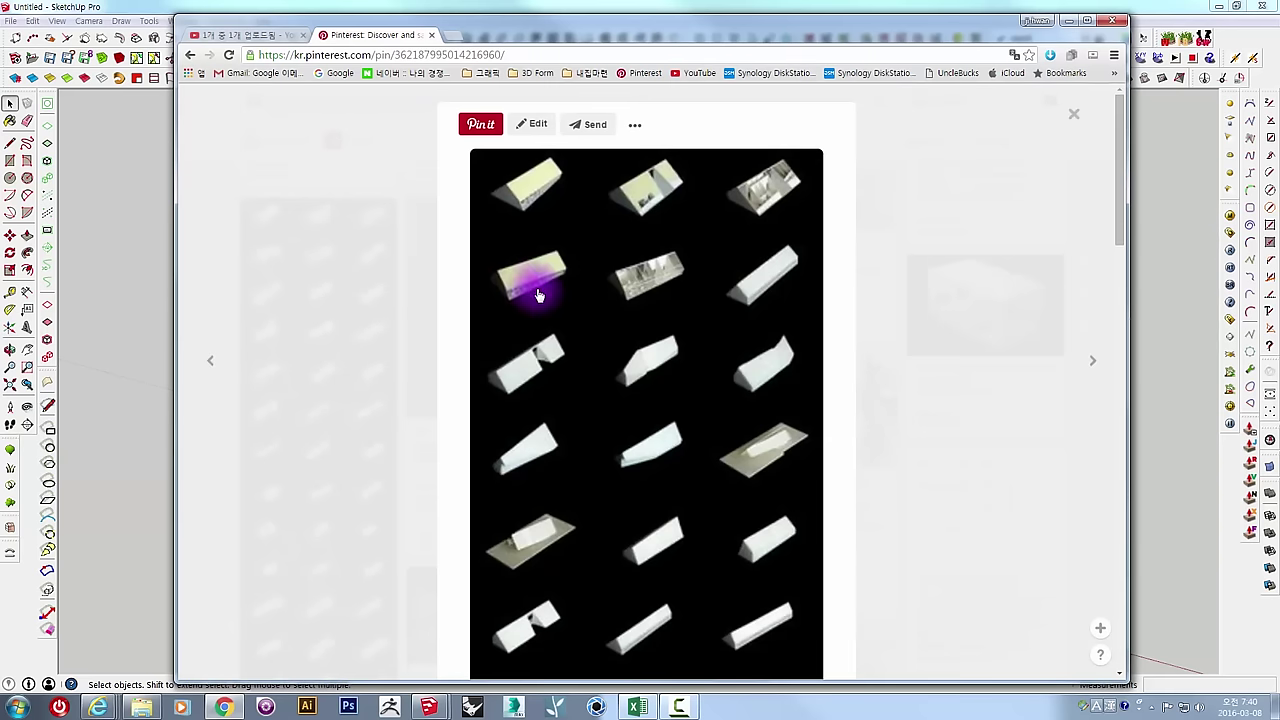
{"action": "scroll", "coordinate": [723, 293], "scroll_direction": "down", "scroll_amount": 1}
{"action": "scroll", "coordinate": [706, 306], "scroll_direction": "down", "scroll_amount": 1}
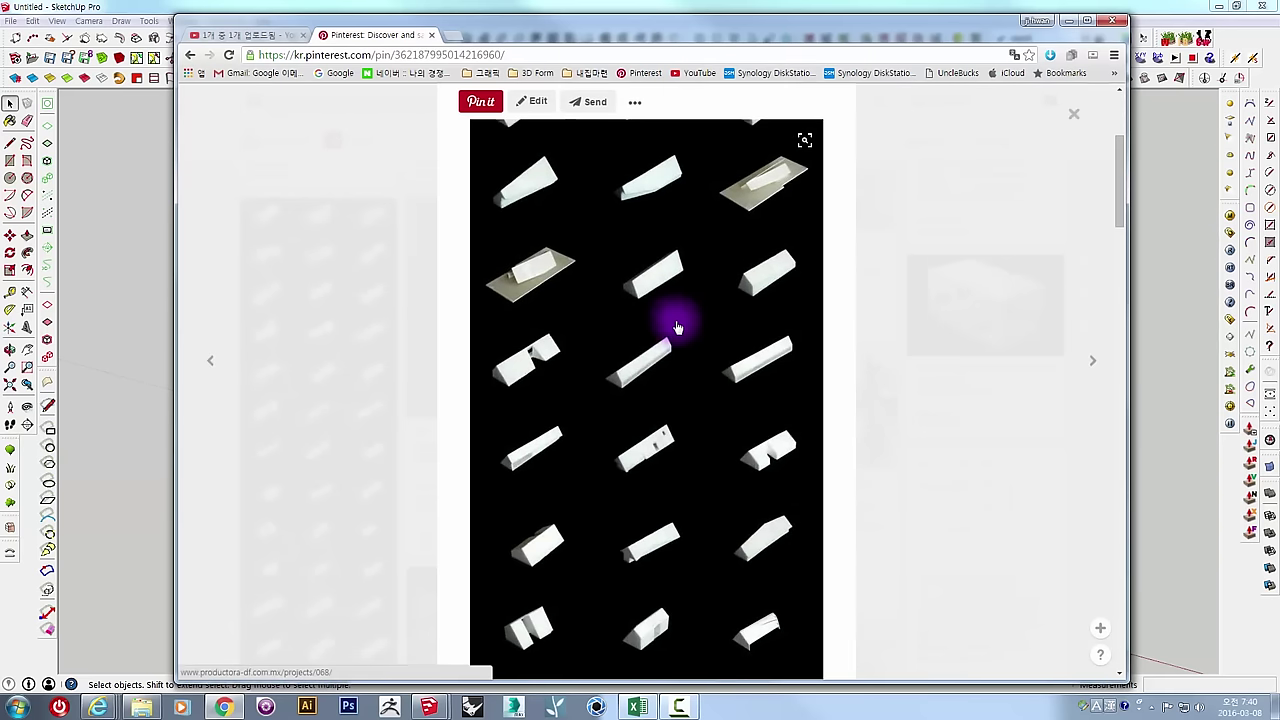
{"action": "scroll", "coordinate": [677, 323], "scroll_direction": "down", "scroll_amount": 1}
{"action": "scroll", "coordinate": [677, 349], "scroll_direction": "down", "scroll_amount": 1}
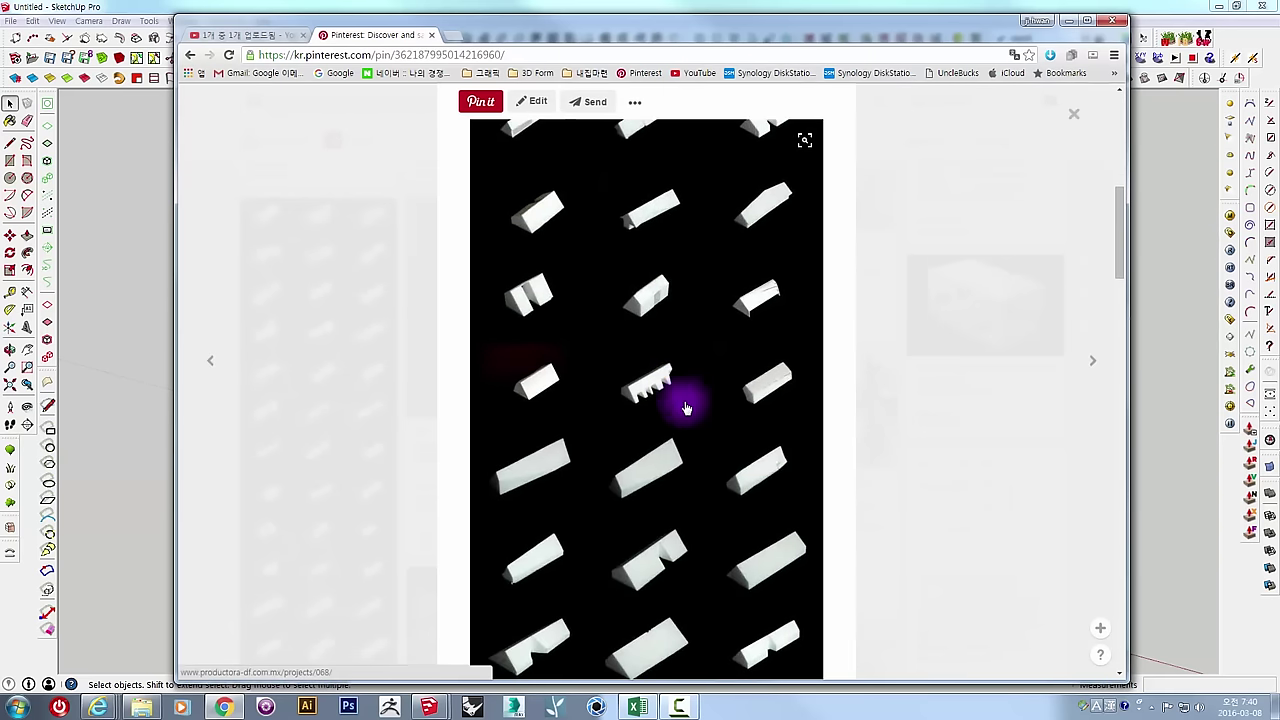
{"action": "scroll", "coordinate": [530, 400], "scroll_direction": "down", "scroll_amount": 3}
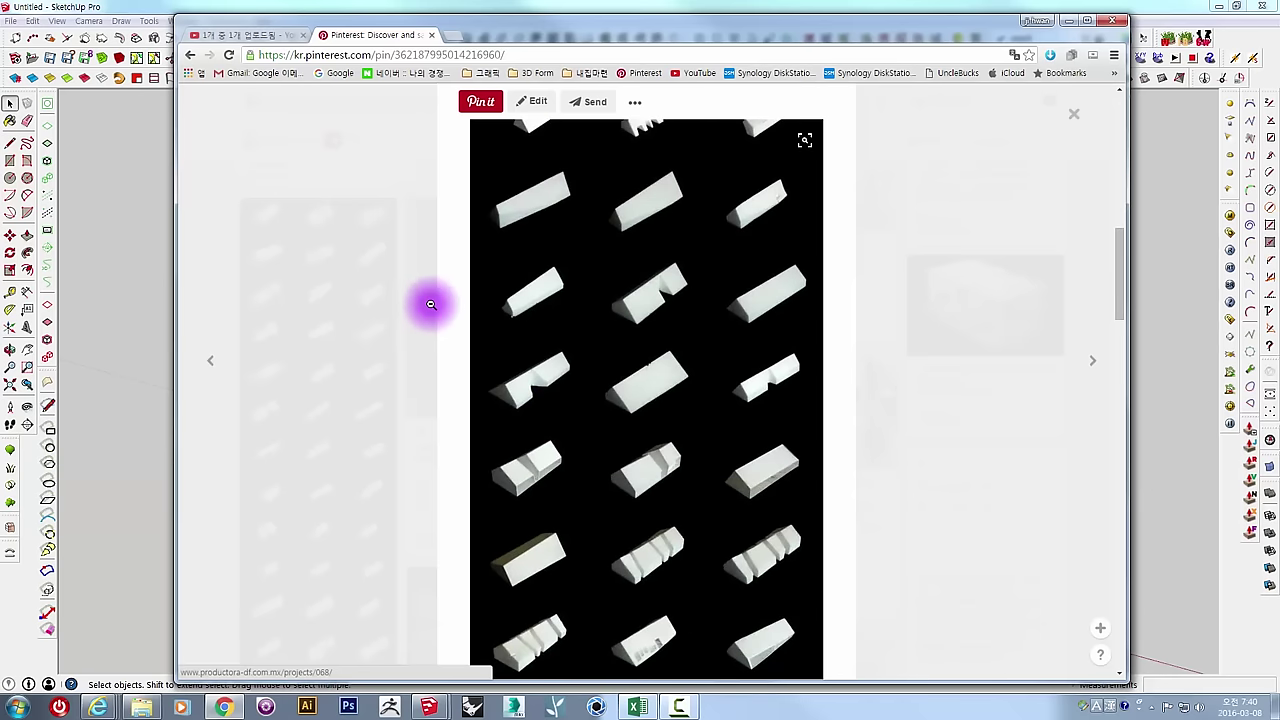
{"action": "scroll", "coordinate": [623, 370], "scroll_direction": "down", "scroll_amount": 2}
{"action": "scroll", "coordinate": [600, 380], "scroll_direction": "down", "scroll_amount": 2}
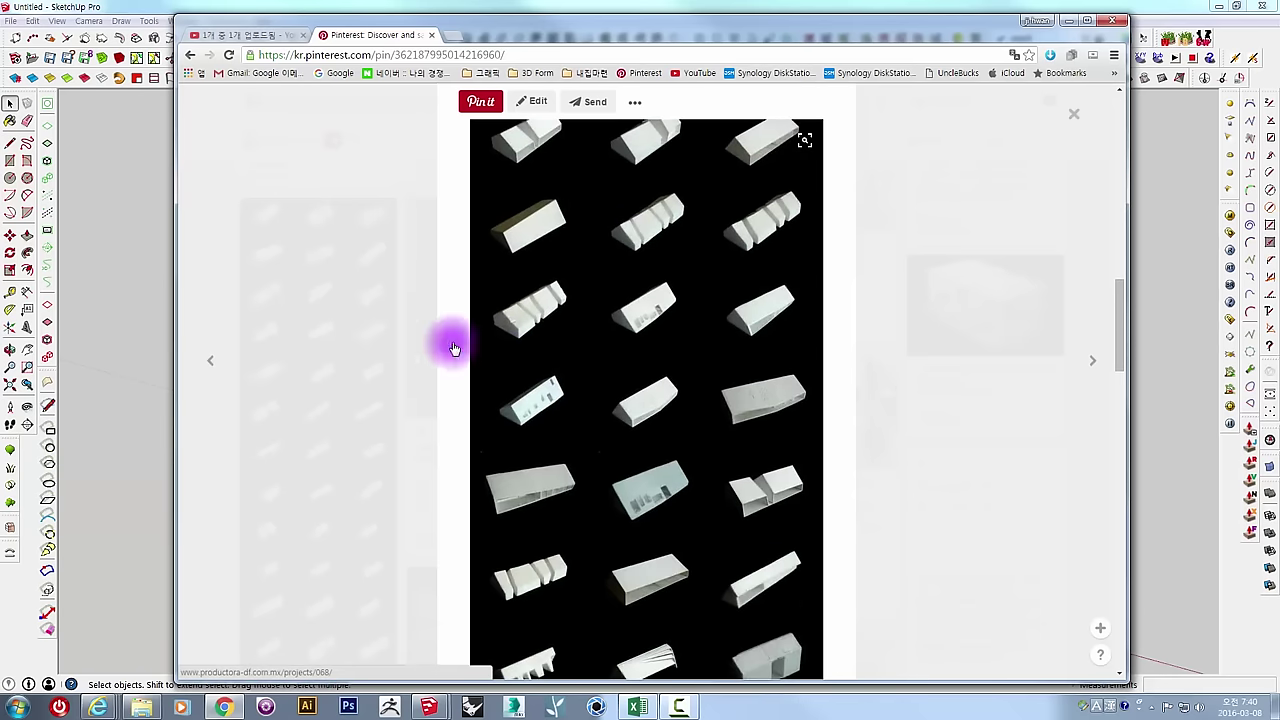
{"action": "left_click", "coordinate": [366, 306]}
Scroll further through the board, then minimize the browser to return to SketchUp.
{"action": "scroll", "coordinate": [592, 311], "scroll_direction": "down", "scroll_amount": 2}
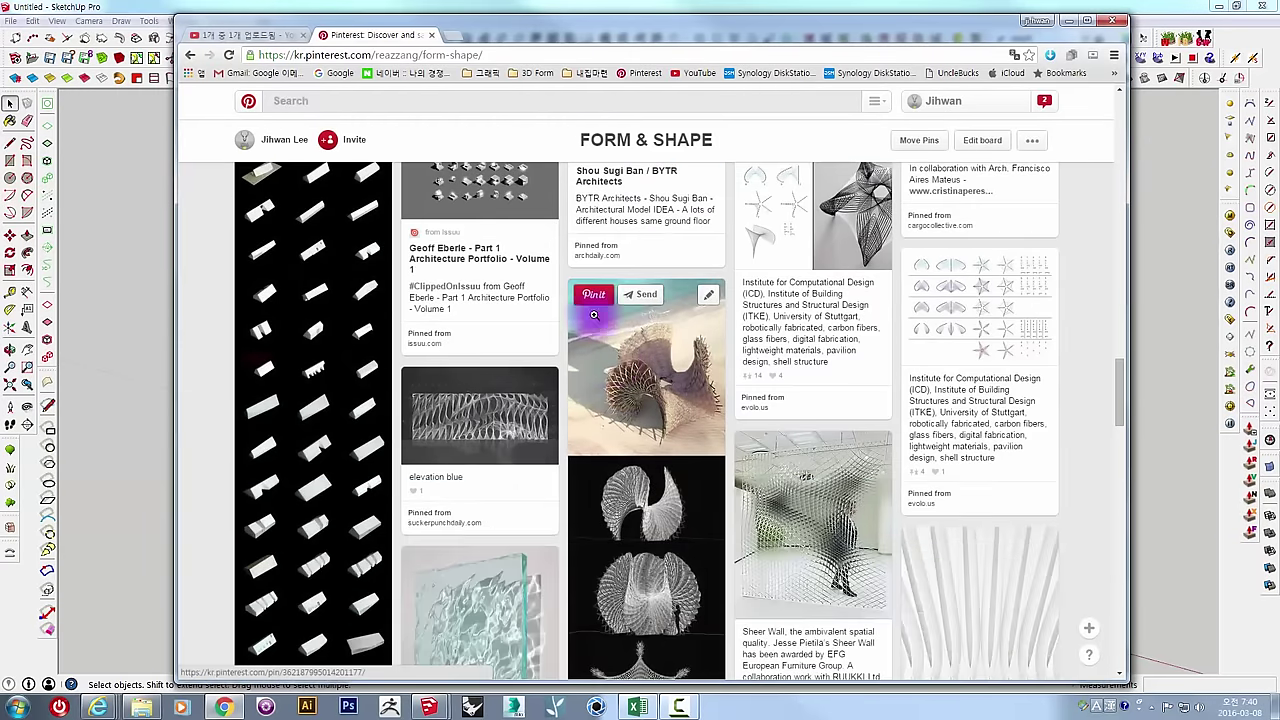
{"action": "scroll", "coordinate": [608, 277], "scroll_direction": "down", "scroll_amount": 2}
{"action": "scroll", "coordinate": [805, 394], "scroll_direction": "down", "scroll_amount": 2}
{"action": "scroll", "coordinate": [804, 410], "scroll_direction": "down", "scroll_amount": 2}
{"action": "scroll", "coordinate": [804, 410], "scroll_direction": "down", "scroll_amount": 2}
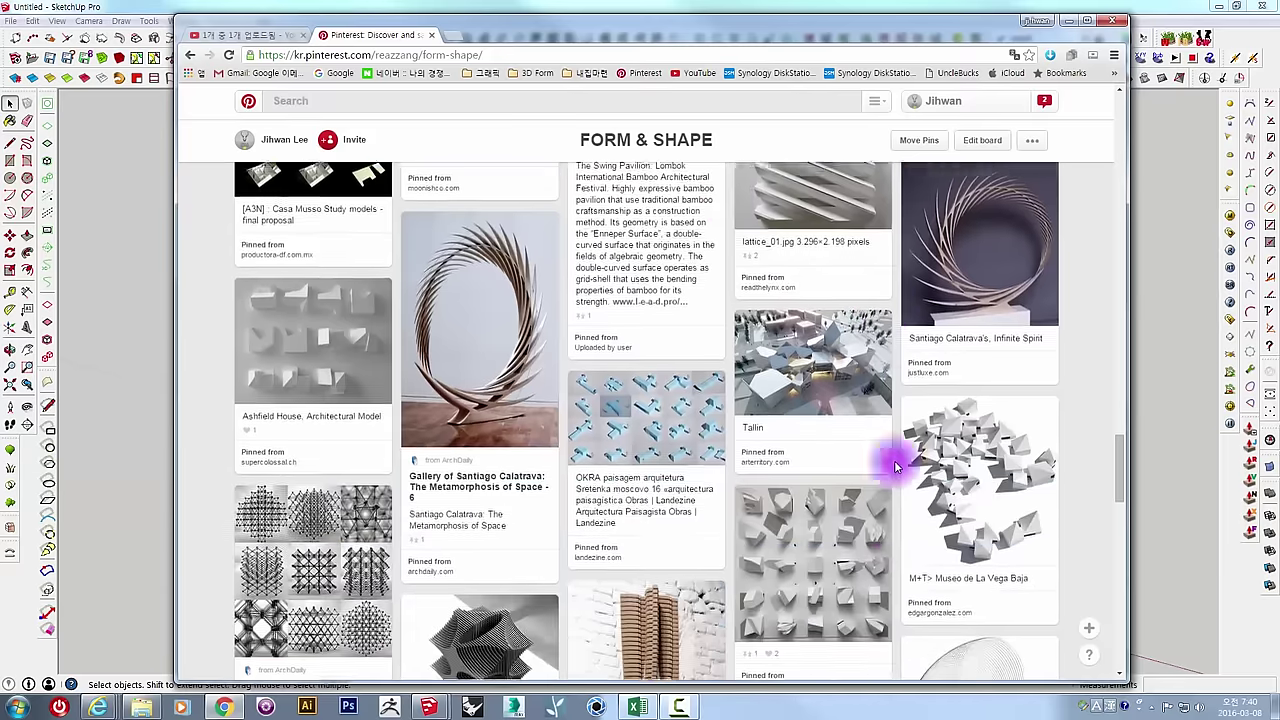
{"action": "scroll", "coordinate": [700, 495], "scroll_direction": "down", "scroll_amount": 2}
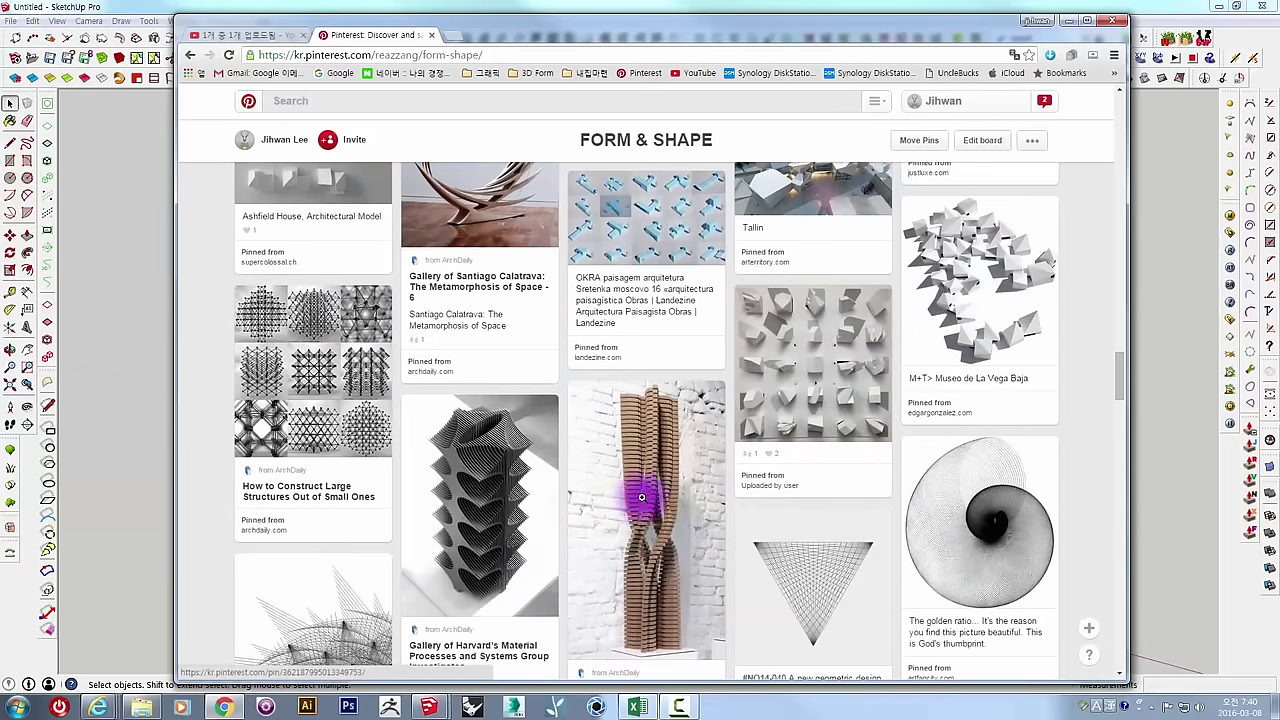
{"action": "scroll", "coordinate": [560, 495], "scroll_direction": "down", "scroll_amount": 2}
{"action": "scroll", "coordinate": [623, 434], "scroll_direction": "down", "scroll_amount": 1}
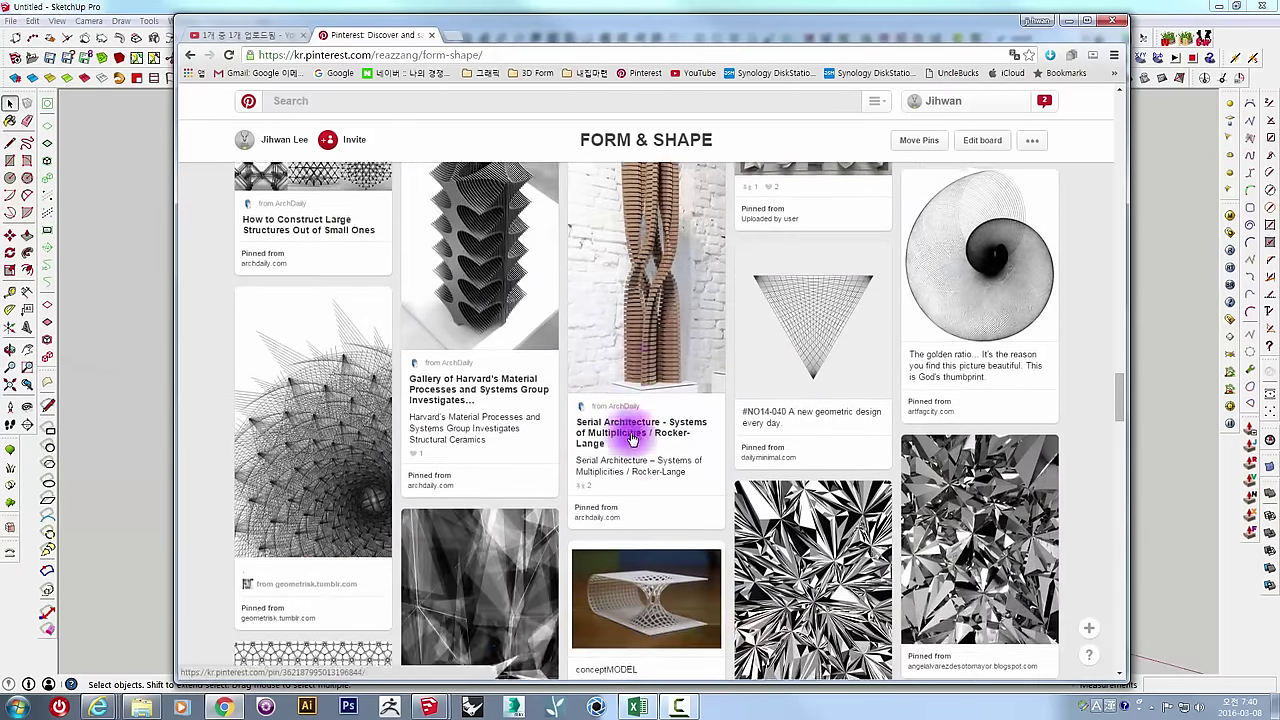
{"action": "scroll", "coordinate": [646, 429], "scroll_direction": "down", "scroll_amount": 1}
{"action": "scroll", "coordinate": [631, 433], "scroll_direction": "down", "scroll_amount": 2}
{"action": "scroll", "coordinate": [631, 433], "scroll_direction": "down", "scroll_amount": 1}
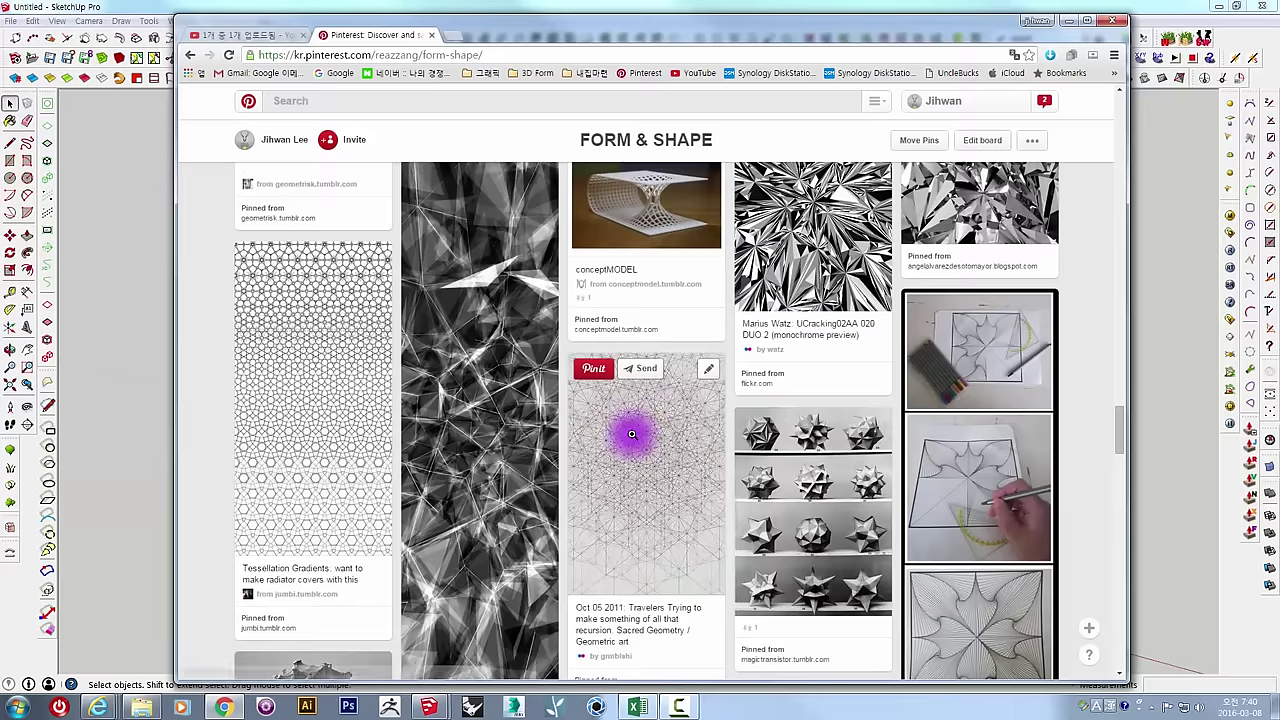
{"action": "scroll", "coordinate": [631, 433], "scroll_direction": "up", "scroll_amount": 1}
{"action": "scroll", "coordinate": [631, 433], "scroll_direction": "up", "scroll_amount": 2}
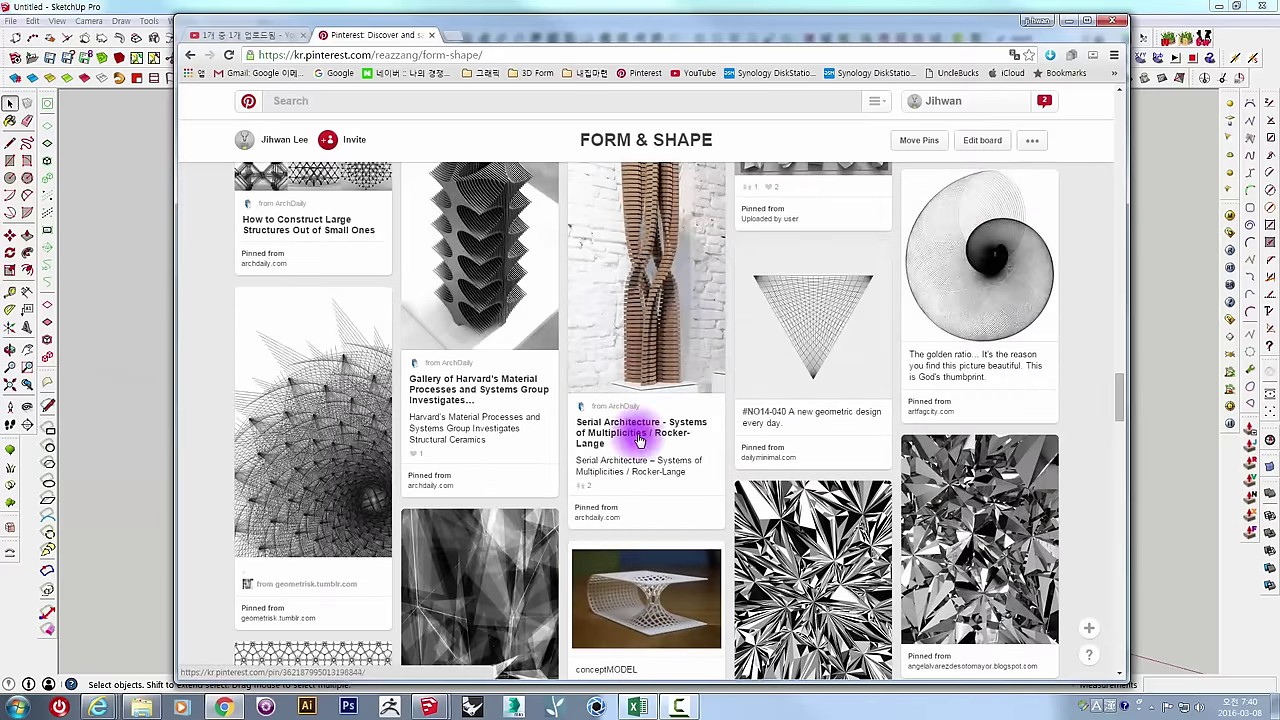
{"action": "left_click", "coordinate": [1071, 27]}
Draw a long rectangle on the ground beside the scale figure.
{"action": "middle_click_drag", "start_coordinate": [723, 297], "coordinate": [820, 427]}
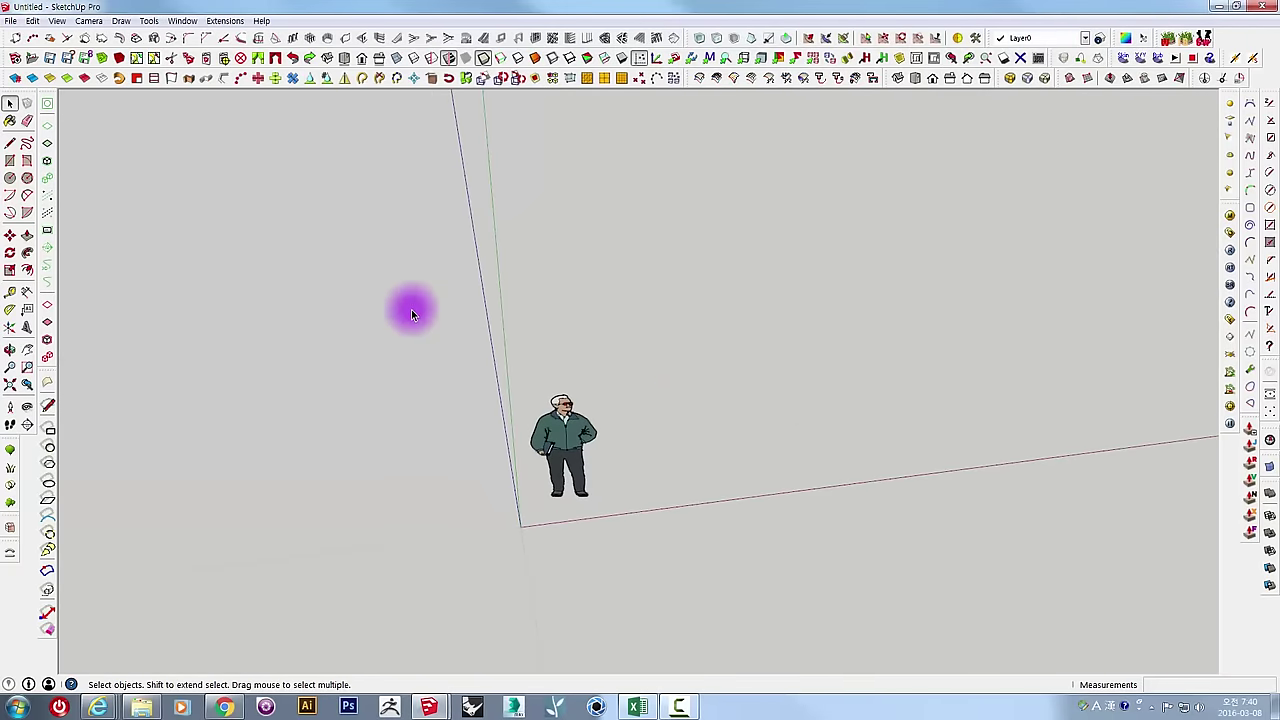
{"action": "left_click", "coordinate": [9, 162]}
{"action": "middle_click_drag", "start_coordinate": [614, 449], "coordinate": [493, 490]}
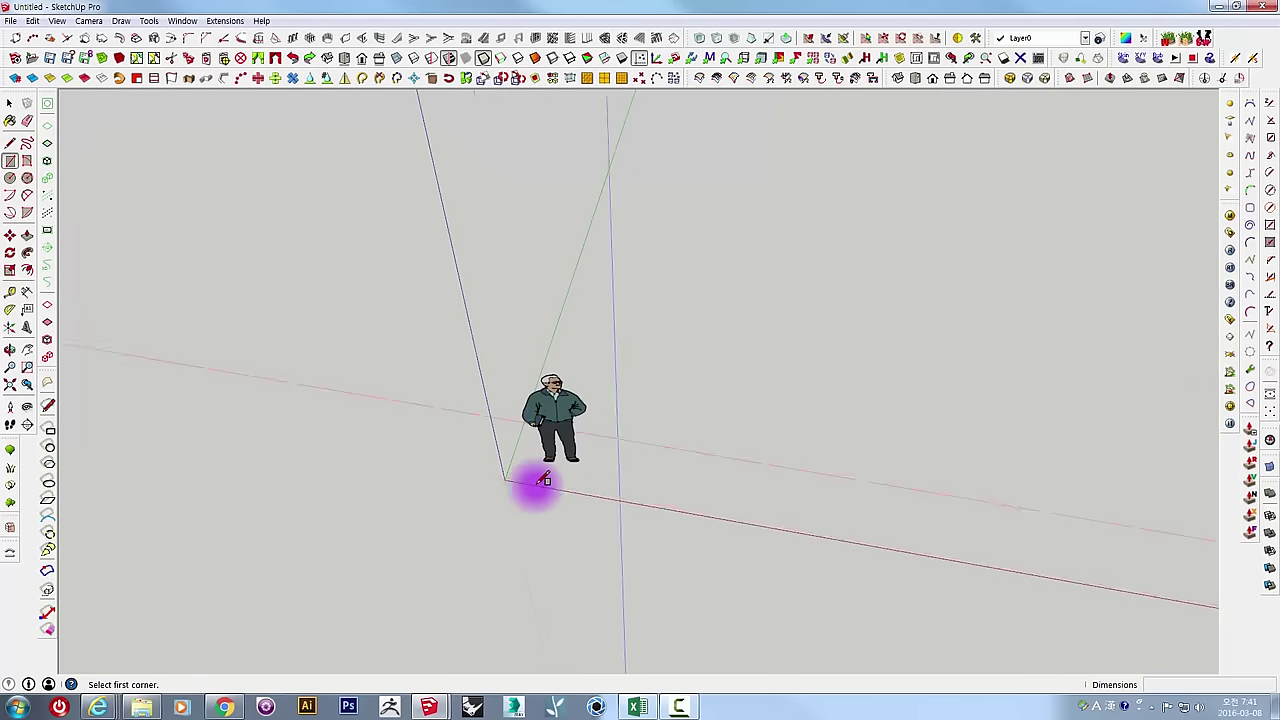
{"action": "left_click", "coordinate": [486, 493]}
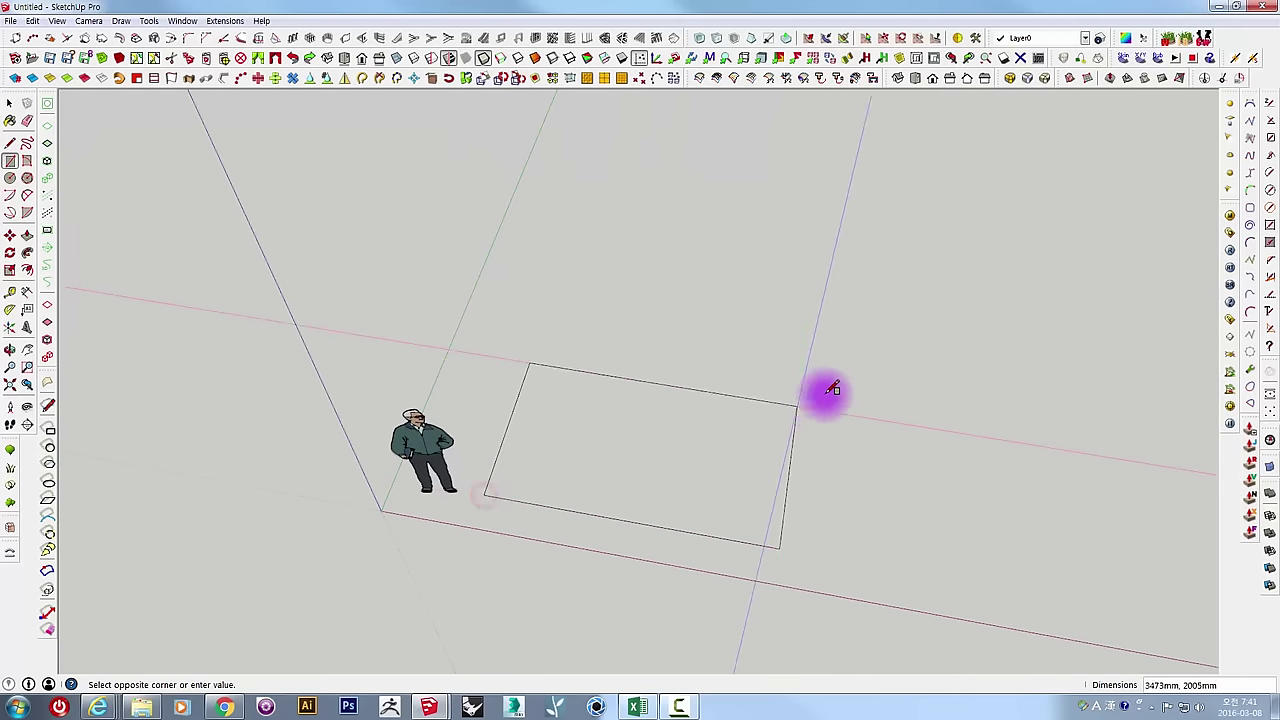
{"action": "left_click", "coordinate": [930, 362]}
{"action": "mouse_move", "coordinate": [751, 457]}
{"action": "middle_mouse_down"}
{"action": "mouse_move", "coordinate": [1006, 357]}
{"action": "mouse_move", "coordinate": [886, 446]}
{"action": "mouse_move", "coordinate": [835, 467]}
{"action": "mouse_move", "coordinate": [823, 451]}
{"action": "middle_mouse_up"}
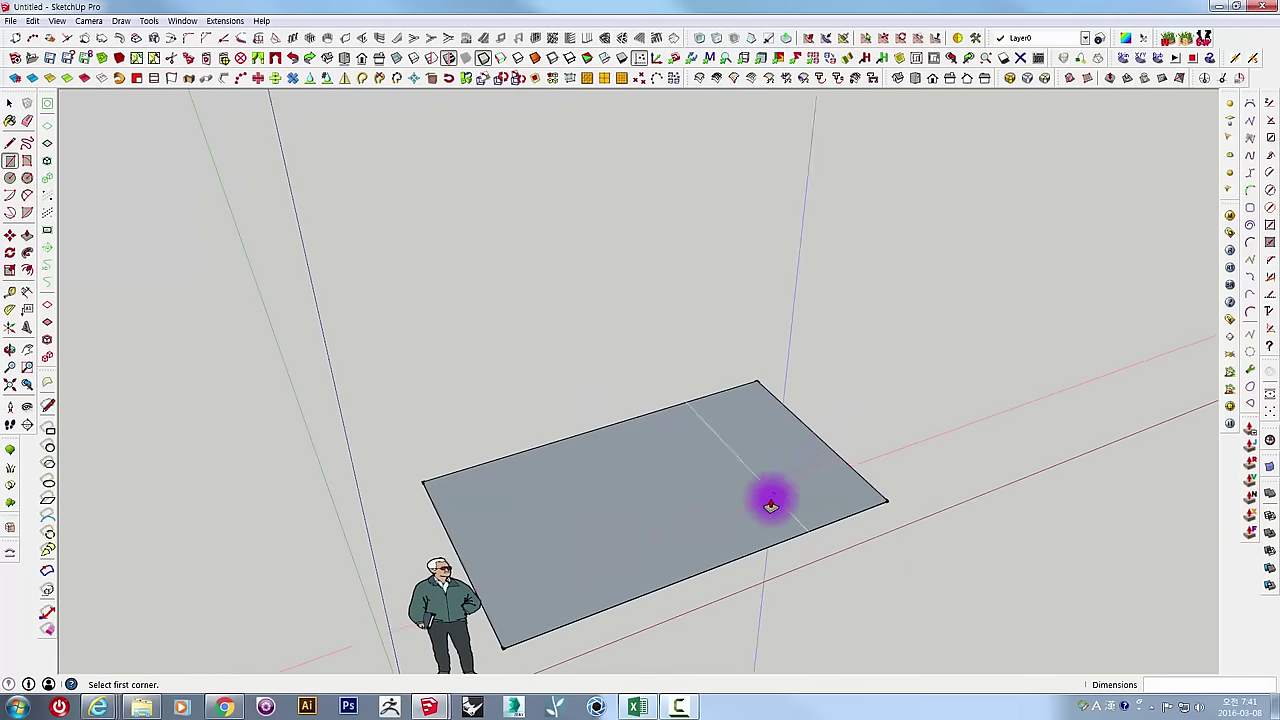
Push/Pull the rectangle into a box about 653mm tall and select the whole box.
{"action": "key", "text": "p"}
{"action": "mouse_move", "coordinate": [765, 502]}
{"action": "left_mouse_down"}
{"action": "mouse_move", "coordinate": [782, 472]}
{"action": "mouse_move", "coordinate": [837, 491]}
{"action": "left_mouse_up"}
{"action": "mouse_move", "coordinate": [837, 491]}
{"action": "middle_mouse_down"}
{"action": "mouse_move", "coordinate": [723, 320]}
{"action": "mouse_move", "coordinate": [734, 466]}
{"action": "mouse_move", "coordinate": [871, 425]}
{"action": "mouse_move", "coordinate": [840, 414]}
{"action": "middle_mouse_up"}
{"action": "key", "text": "space"}
{"action": "left_click", "coordinate": [734, 484]}
{"action": "triple_click", "coordinate": [734, 484]}
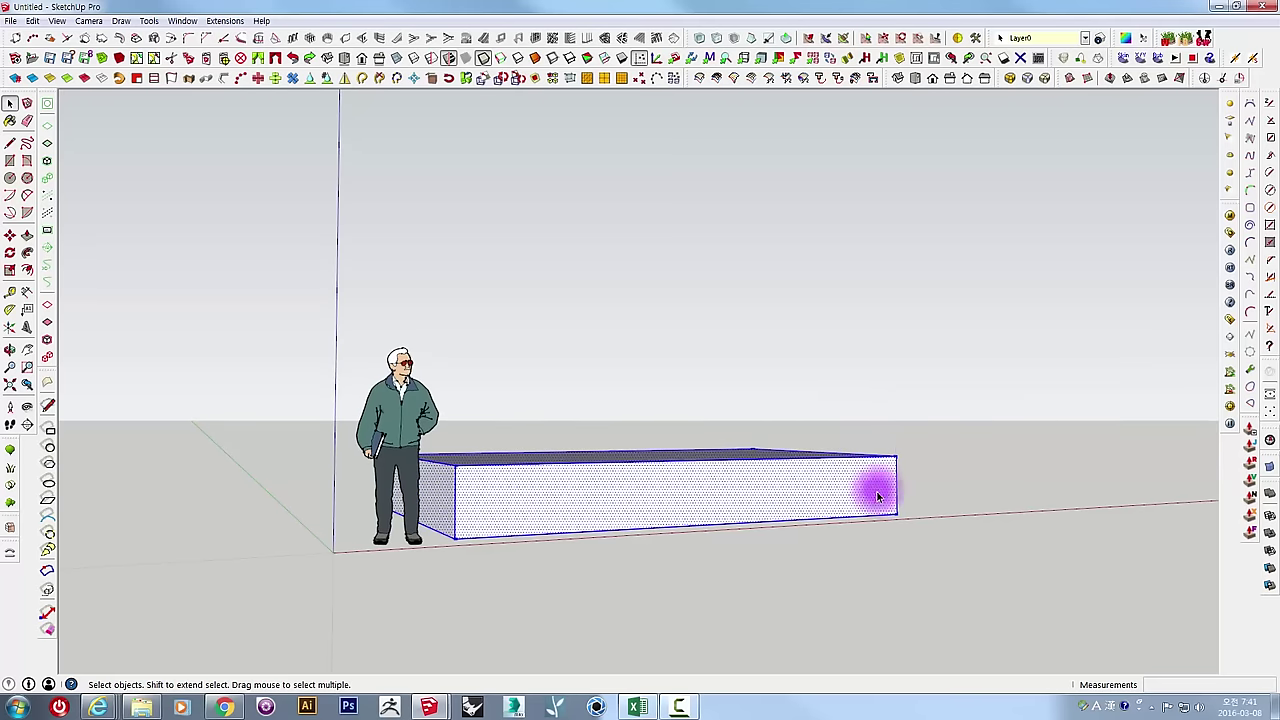
Move the box up off the ground and shift it to the right.
{"action": "key", "text": "m"}
{"action": "left_click_drag", "start_coordinate": [895, 488], "coordinate": [891, 229]}
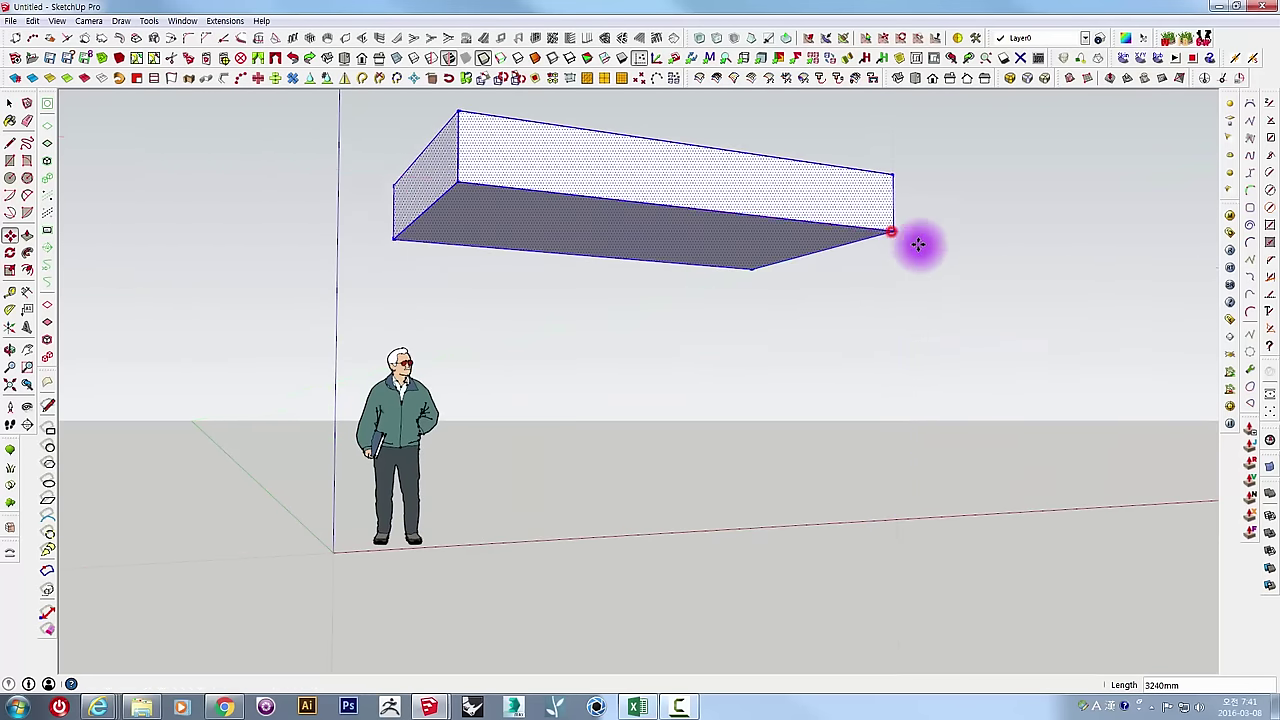
{"action": "middle_click_drag", "start_coordinate": [920, 243], "coordinate": [766, 424]}
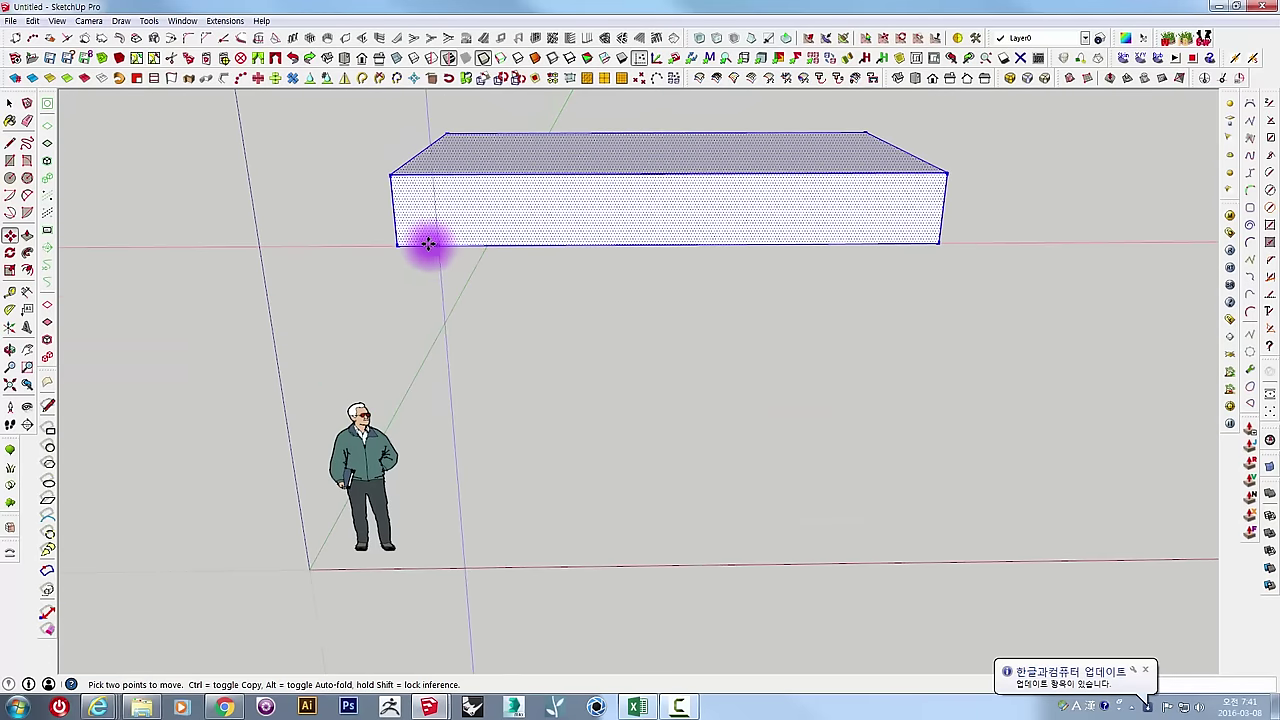
{"action": "left_click_drag", "start_coordinate": [427, 244], "coordinate": [529, 243]}
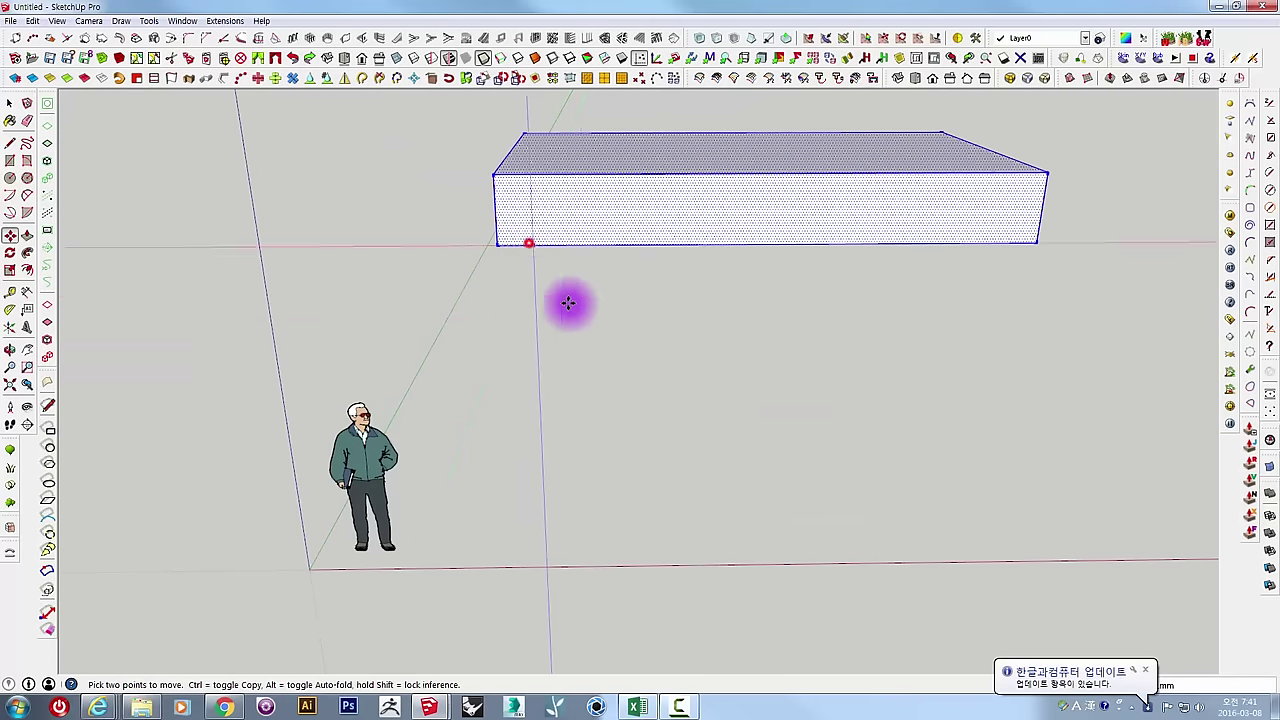
Make the floating box into a group.
{"action": "mouse_move", "coordinate": [571, 300]}
{"action": "middle_mouse_down"}
{"action": "mouse_move", "coordinate": [543, 438]}
{"action": "mouse_move", "coordinate": [686, 326]}
{"action": "middle_mouse_up"}
{"action": "mouse_move", "coordinate": [709, 277]}
{"action": "middle_mouse_down"}
{"action": "mouse_move", "coordinate": [723, 277]}
{"action": "mouse_move", "coordinate": [665, 347]}
{"action": "mouse_move", "coordinate": [634, 274]}
{"action": "middle_mouse_up"}
{"action": "right_click", "coordinate": [634, 274]}
{"action": "left_click", "coordinate": [596, 284]}
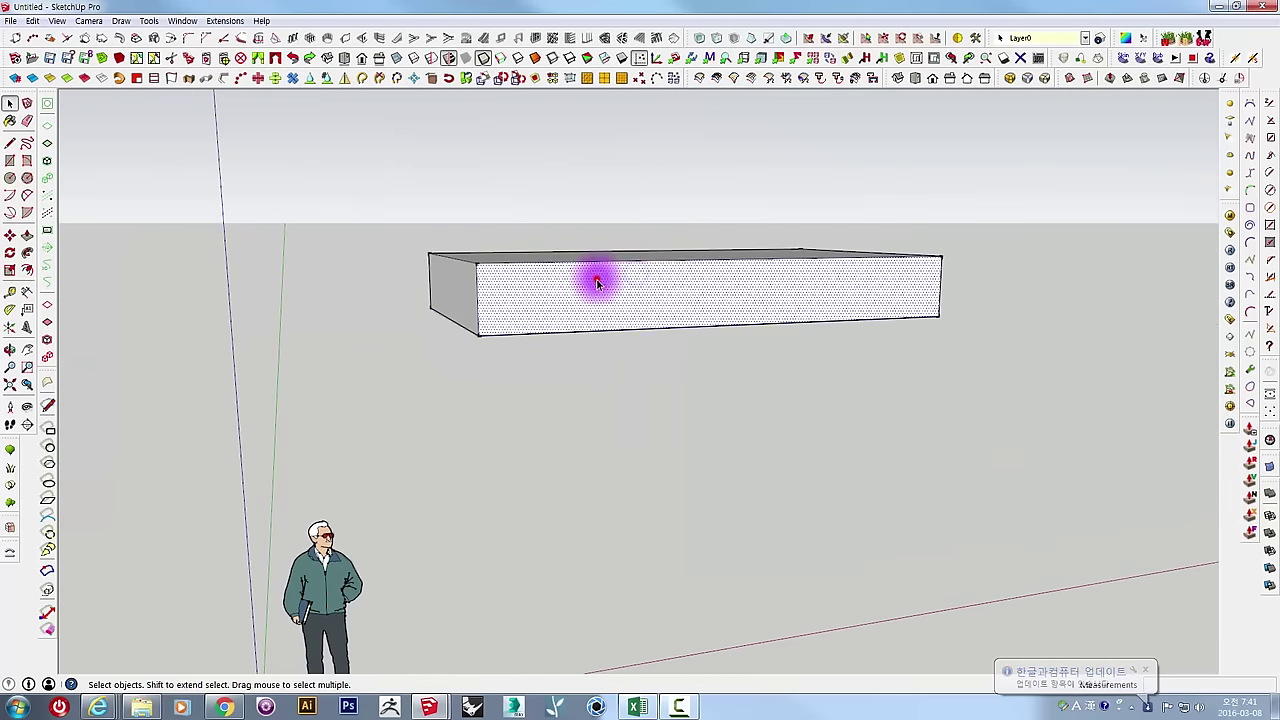
{"action": "right_click", "coordinate": [596, 284]}
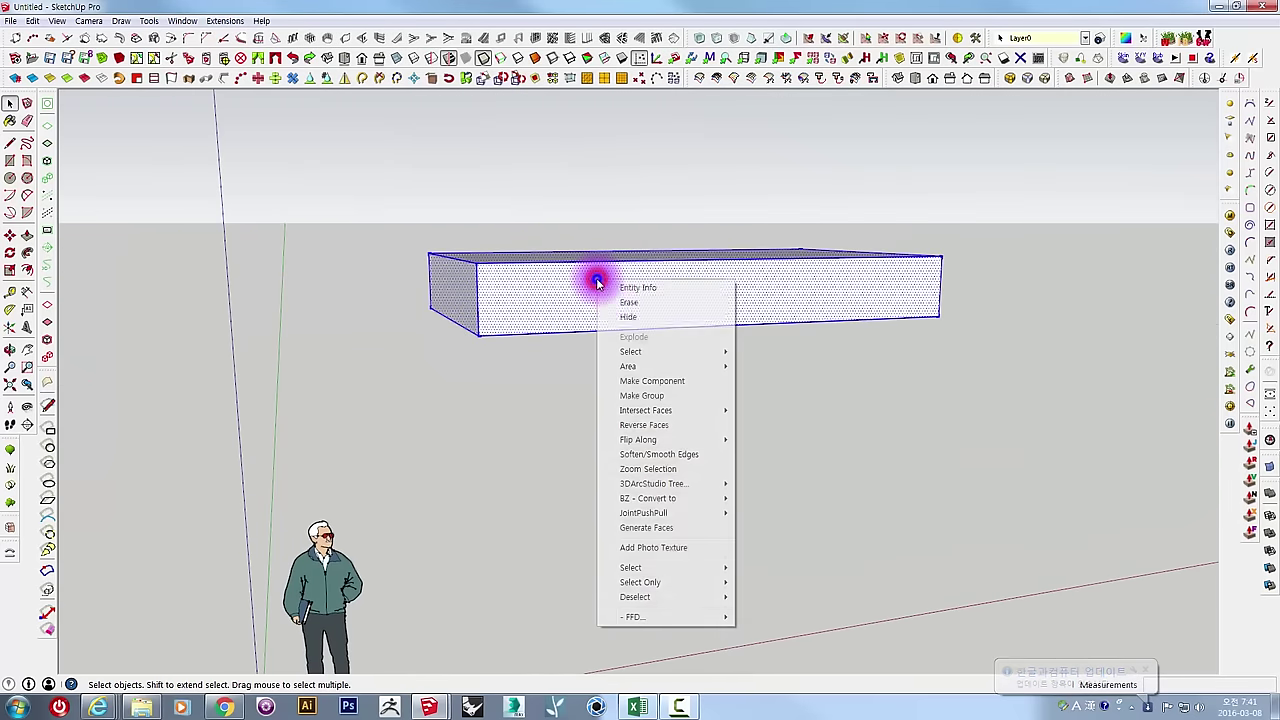
{"action": "left_click", "coordinate": [640, 396]}
{"action": "mouse_move", "coordinate": [640, 396]}
{"action": "middle_mouse_down"}
{"action": "mouse_move", "coordinate": [700, 500]}
{"action": "mouse_move", "coordinate": [686, 434]}
{"action": "mouse_move", "coordinate": [626, 429]}
{"action": "mouse_move", "coordinate": [652, 390]}
{"action": "mouse_move", "coordinate": [674, 406]}
{"action": "mouse_move", "coordinate": [666, 431]}
{"action": "mouse_move", "coordinate": [692, 400]}
{"action": "mouse_move", "coordinate": [790, 399]}
{"action": "mouse_move", "coordinate": [837, 294]}
{"action": "mouse_move", "coordinate": [722, 376]}
{"action": "middle_mouse_up"}
Scale the box grip down along blue to make it taller.
{"action": "key", "text": "s"}
{"action": "left_click_drag", "start_coordinate": [678, 381], "coordinate": [683, 392]}
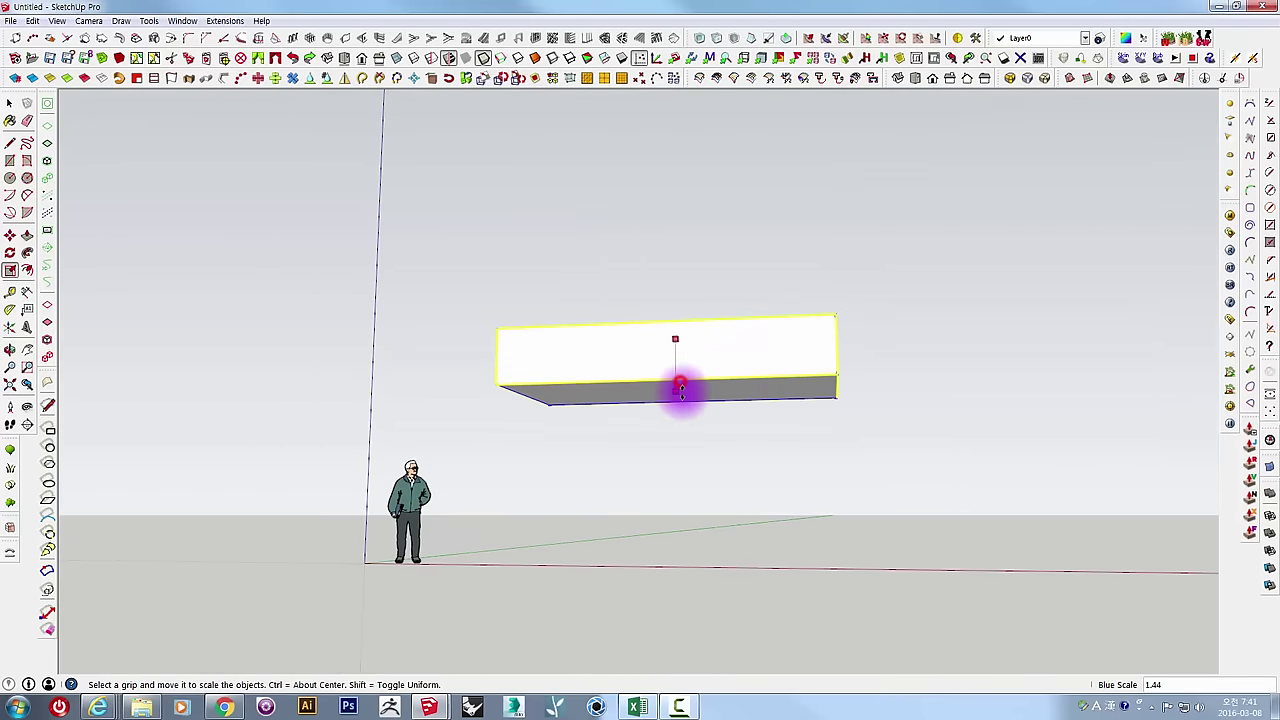
{"action": "key", "text": "space"}
{"action": "middle_click_drag", "start_coordinate": [709, 337], "coordinate": [766, 403]}
{"action": "left_click", "coordinate": [686, 374]}
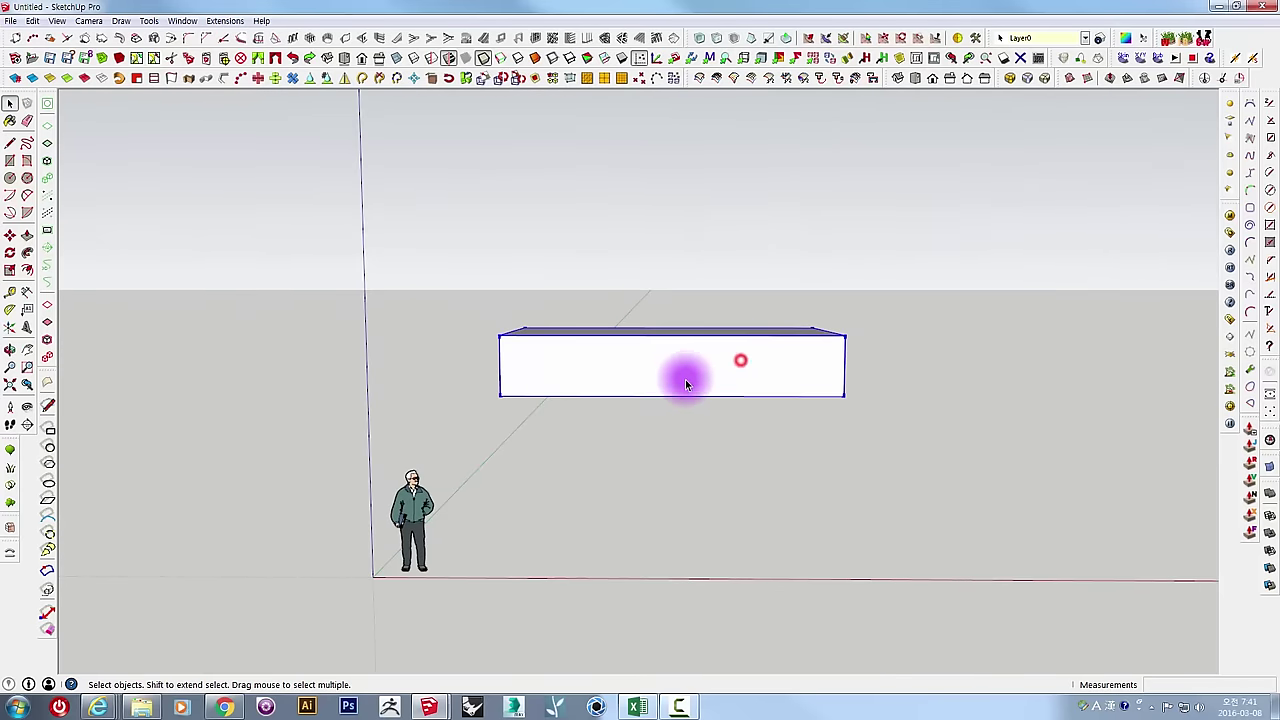
{"action": "middle_click_drag", "start_coordinate": [686, 374], "coordinate": [685, 521]}
Copy the floating box with a Ctrl move.
{"action": "key", "text": "m"}
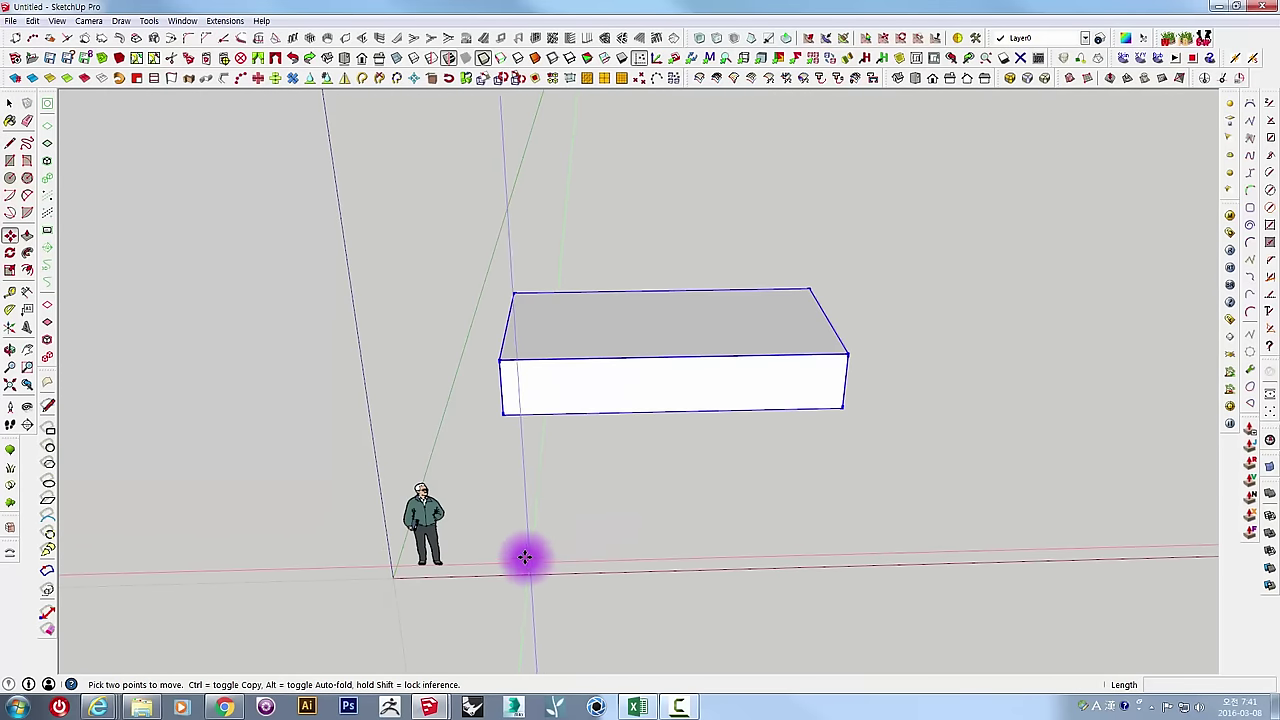
{"action": "key", "text": "ctrl"}
{"action": "left_click", "coordinate": [518, 552]}
{"action": "left_click", "coordinate": [591, 545]}
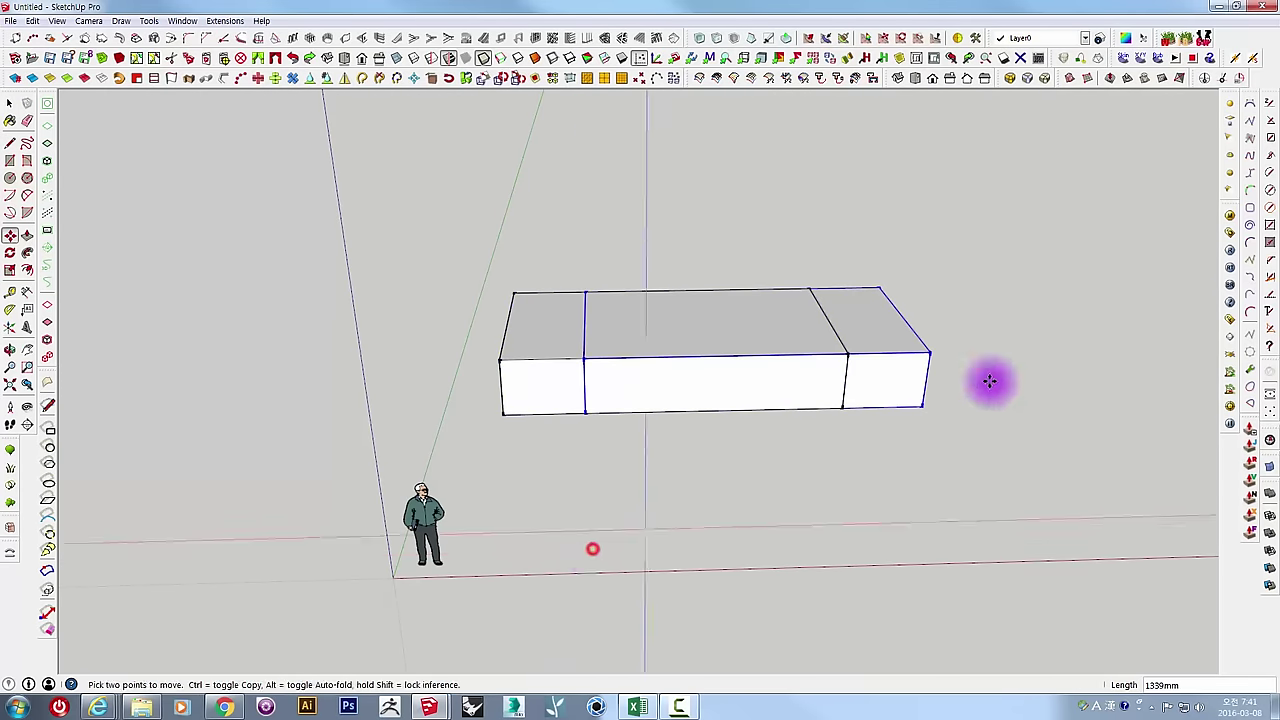
{"action": "middle_click_drag", "start_coordinate": [991, 380], "coordinate": [694, 461]}
Scale the copy along green into a thin strip.
{"action": "key", "text": "s"}
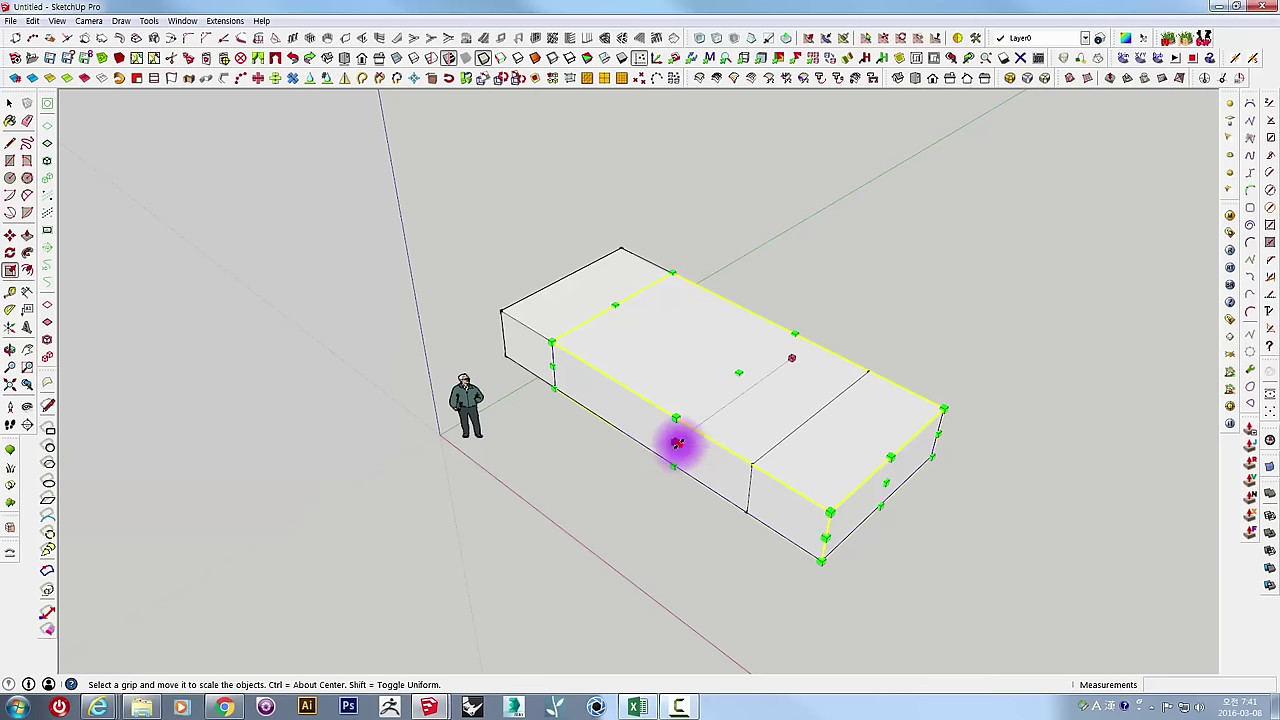
{"action": "mouse_move", "coordinate": [676, 443]}
{"action": "left_mouse_down"}
{"action": "mouse_move", "coordinate": [751, 392]}
{"action": "mouse_move", "coordinate": [797, 383]}
{"action": "left_mouse_up"}
{"action": "key", "text": "space"}
{"action": "mouse_move", "coordinate": [923, 471]}
{"action": "middle_mouse_down"}
{"action": "mouse_move", "coordinate": [909, 534]}
{"action": "mouse_move", "coordinate": [986, 314]}
{"action": "mouse_move", "coordinate": [787, 432]}
{"action": "mouse_move", "coordinate": [871, 271]}
{"action": "middle_mouse_up"}
{"action": "key", "text": "m"}
{"action": "mouse_move", "coordinate": [771, 351]}
{"action": "middle_mouse_down"}
{"action": "mouse_move", "coordinate": [614, 403]}
{"action": "mouse_move", "coordinate": [523, 466]}
{"action": "mouse_move", "coordinate": [546, 434]}
{"action": "middle_mouse_up"}
{"action": "key", "text": "space"}
{"action": "left_click", "coordinate": [590, 375]}
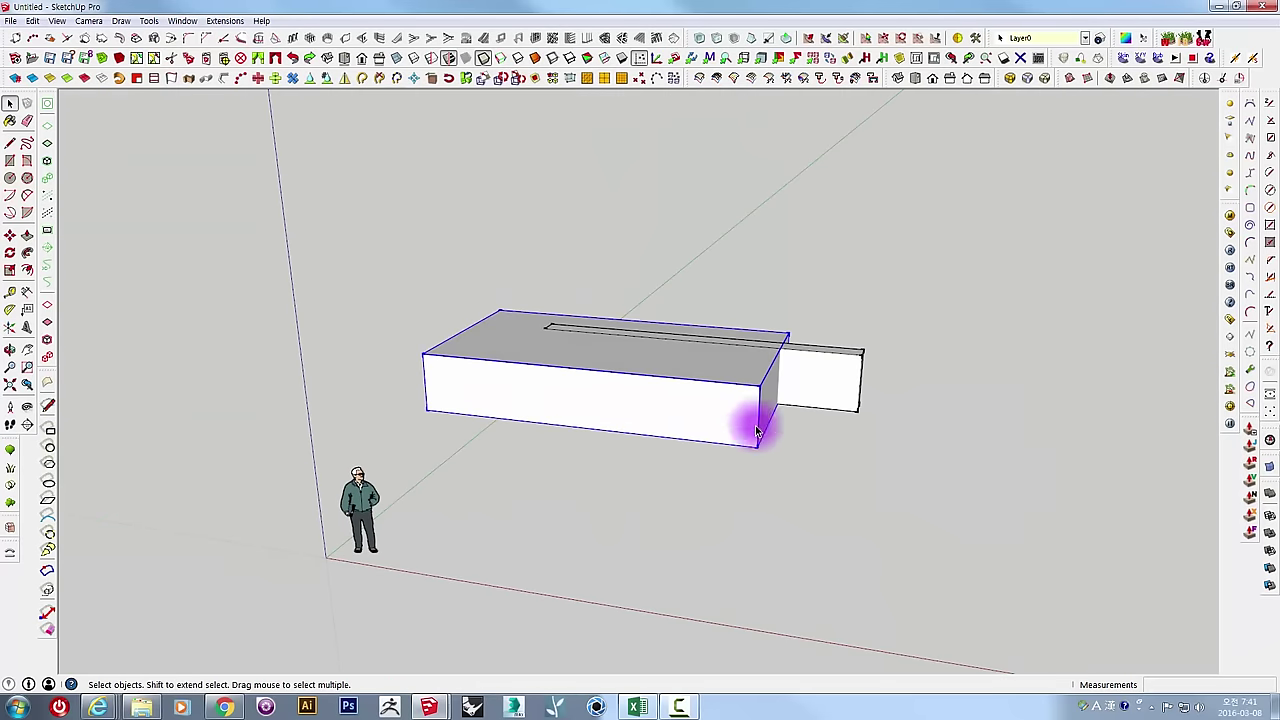
{"action": "middle_click_drag", "start_coordinate": [824, 486], "coordinate": [749, 371]}
Scale the strip along blue into a tall wall panel behind the floating box.
{"action": "key", "text": "s"}
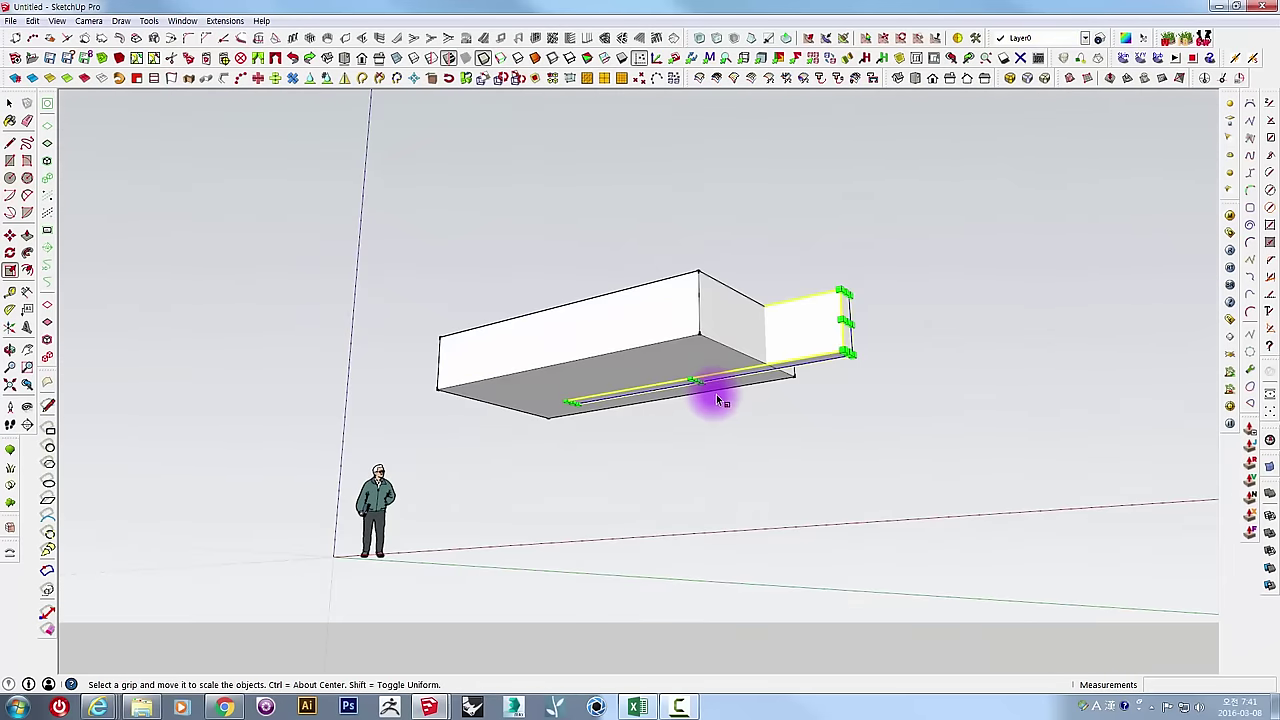
{"action": "scroll", "coordinate": [705, 390], "scroll_direction": "up", "scroll_amount": 3}
{"action": "left_click_drag", "start_coordinate": [685, 373], "coordinate": [703, 533]}
{"action": "scroll", "coordinate": [686, 395], "scroll_direction": "down", "scroll_amount": 3}
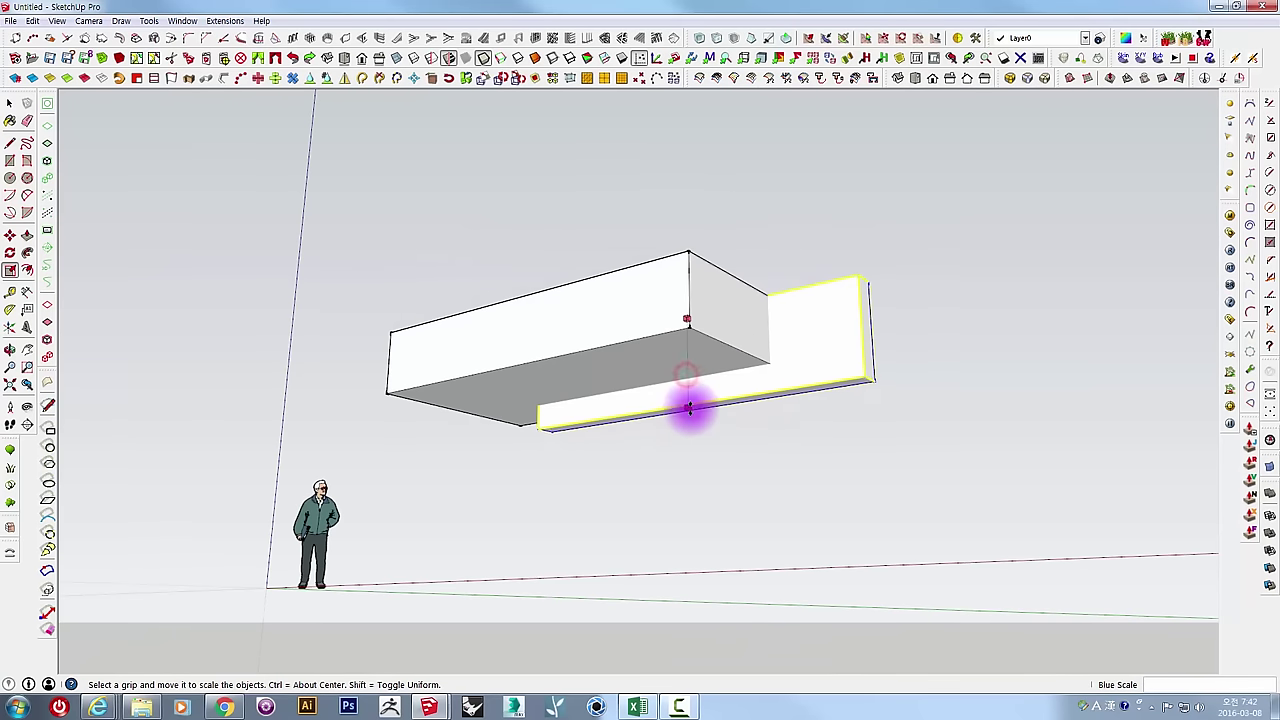
{"action": "middle_click_drag", "start_coordinate": [703, 533], "coordinate": [737, 586]}
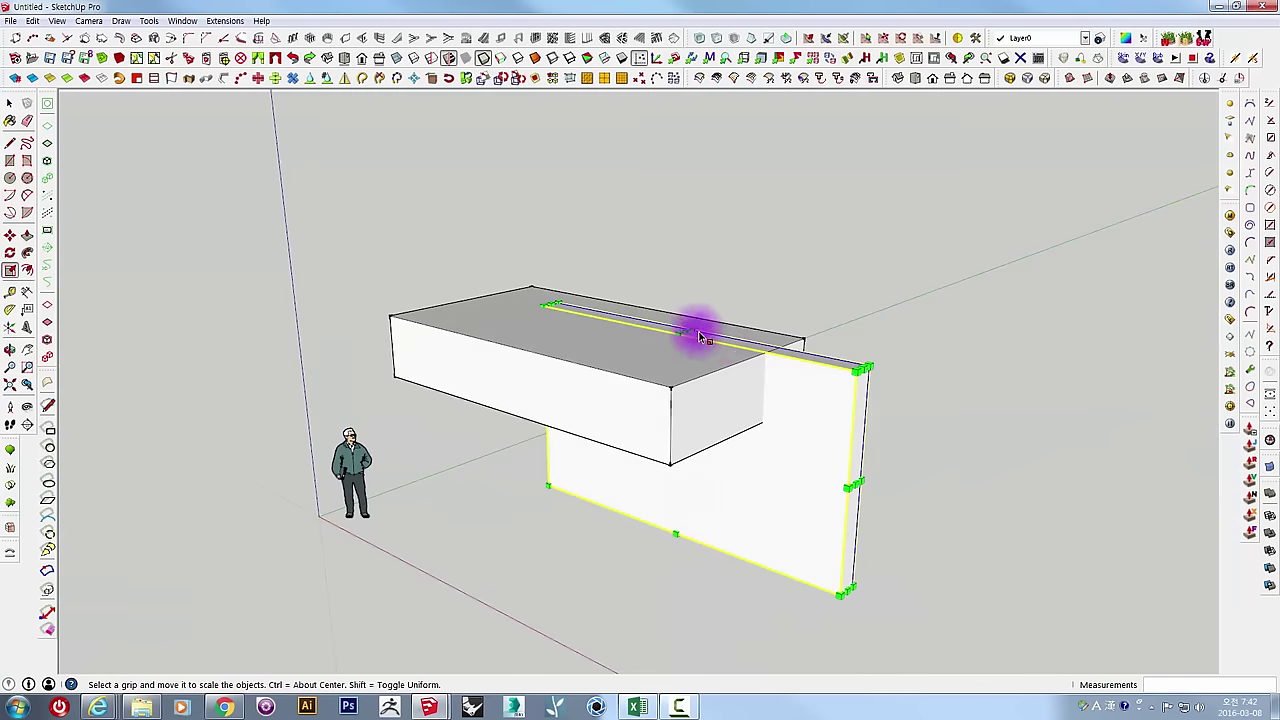
{"action": "left_click_drag", "start_coordinate": [686, 330], "coordinate": [689, 289]}
{"action": "key", "text": "space"}
{"action": "left_click", "coordinate": [903, 429]}
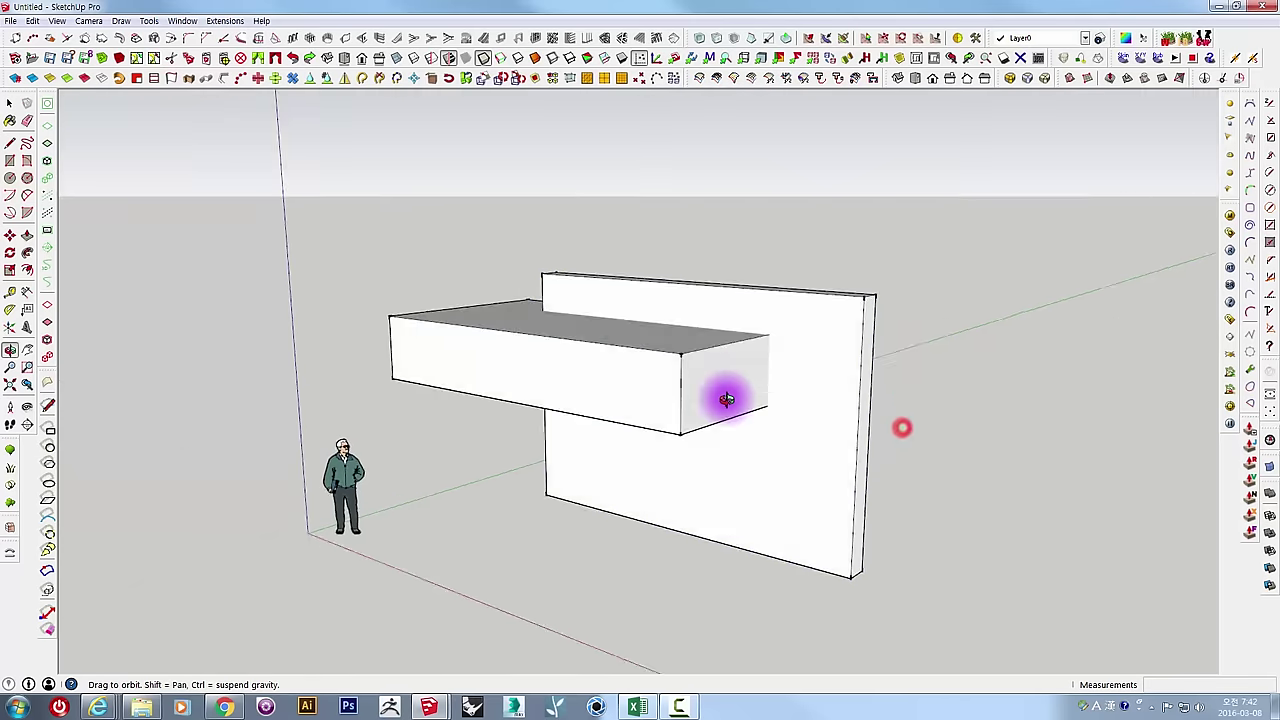
{"action": "middle_click_drag", "start_coordinate": [729, 394], "coordinate": [1053, 349]}
{"action": "middle_click_drag", "start_coordinate": [874, 394], "coordinate": [586, 386]}
{"action": "left_click", "coordinate": [586, 386]}
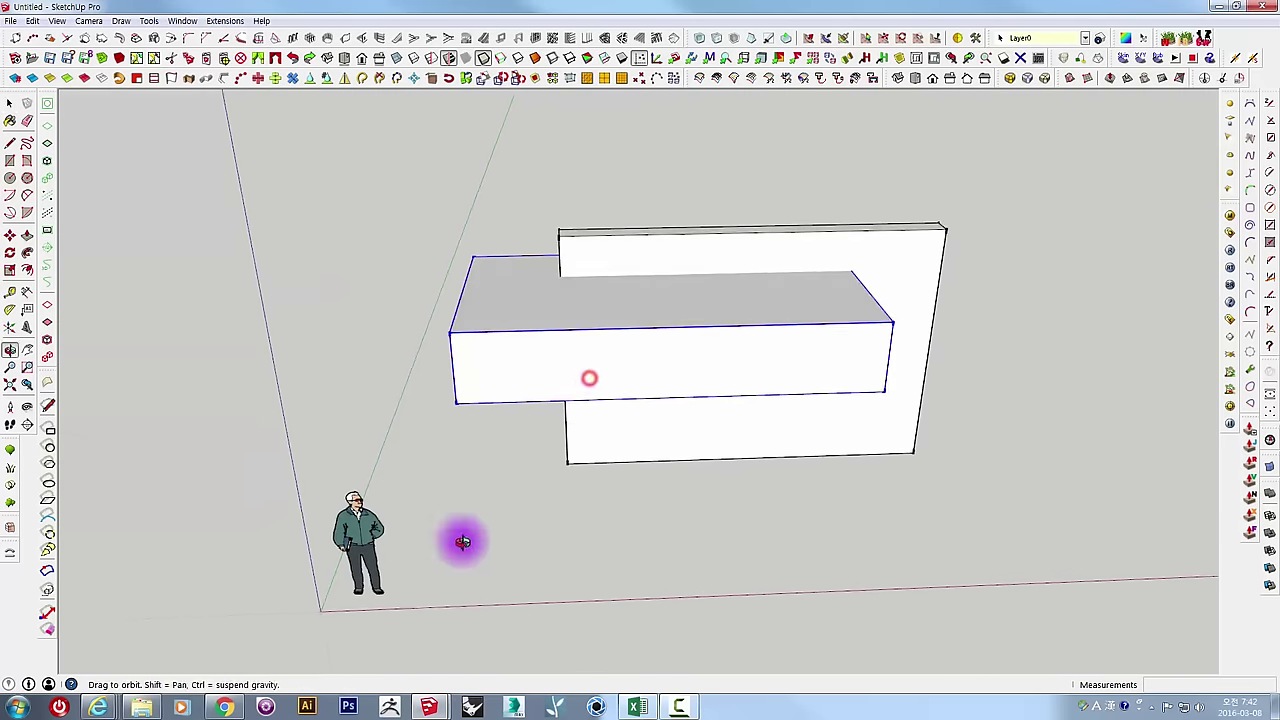
{"action": "middle_click_drag", "start_coordinate": [457, 537], "coordinate": [61, 264]}
Push/Pull a small square base into a column about 5772mm tall and group it.
{"action": "left_click", "coordinate": [10, 160]}
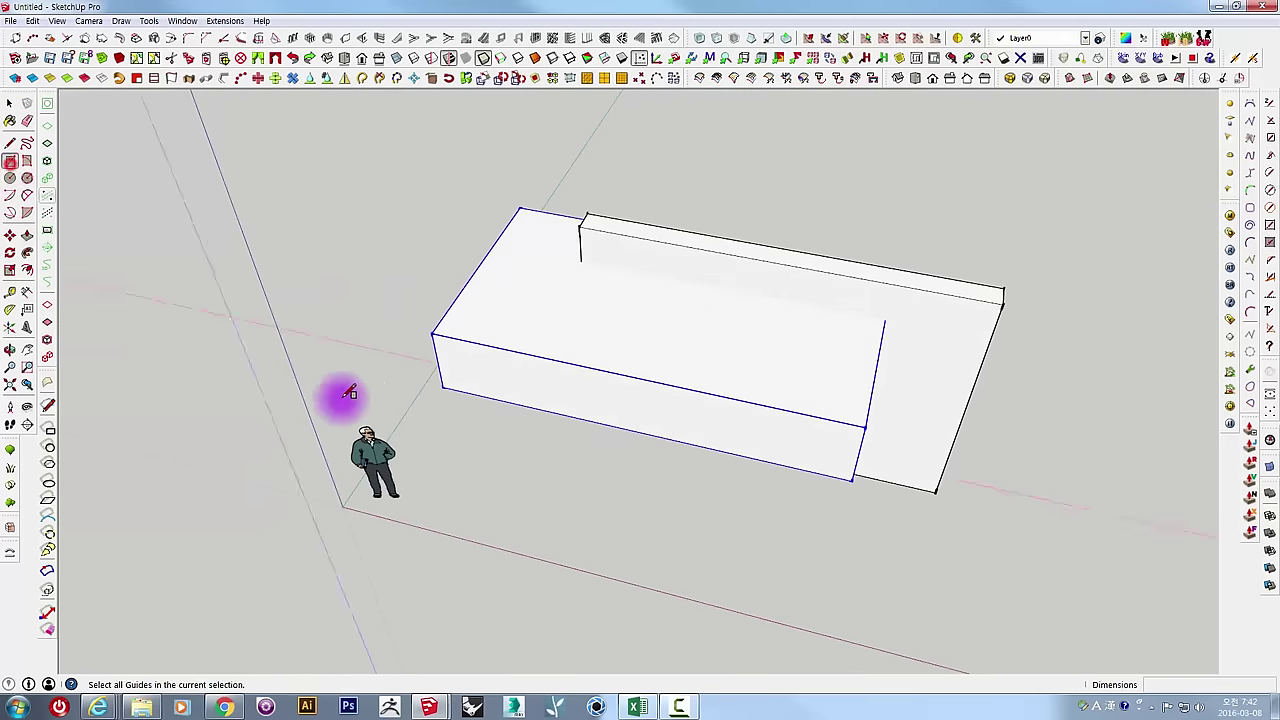
{"action": "left_click", "coordinate": [492, 467]}
{"action": "left_click", "coordinate": [507, 483]}
{"action": "middle_click_drag", "start_coordinate": [509, 474], "coordinate": [543, 466]}
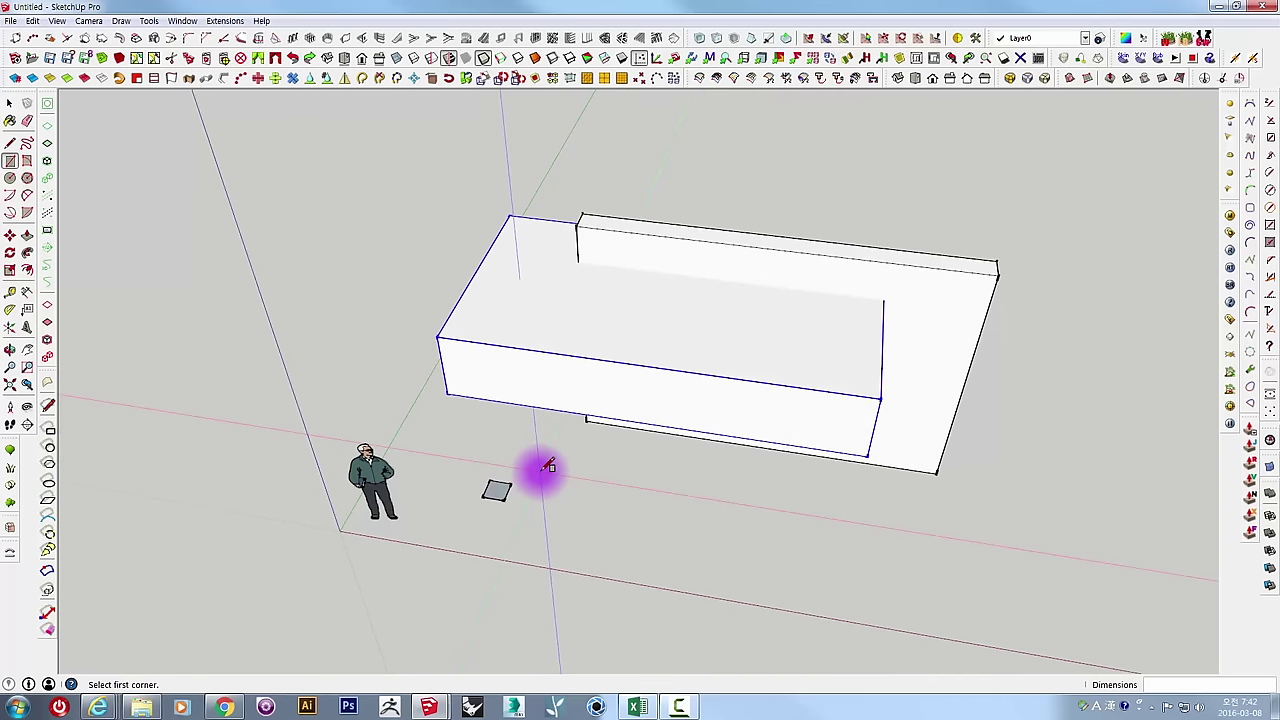
{"action": "key", "text": "p"}
{"action": "mouse_move", "coordinate": [503, 491]}
{"action": "left_mouse_down"}
{"action": "mouse_move", "coordinate": [474, 416]}
{"action": "mouse_move", "coordinate": [443, 171]}
{"action": "left_mouse_up"}
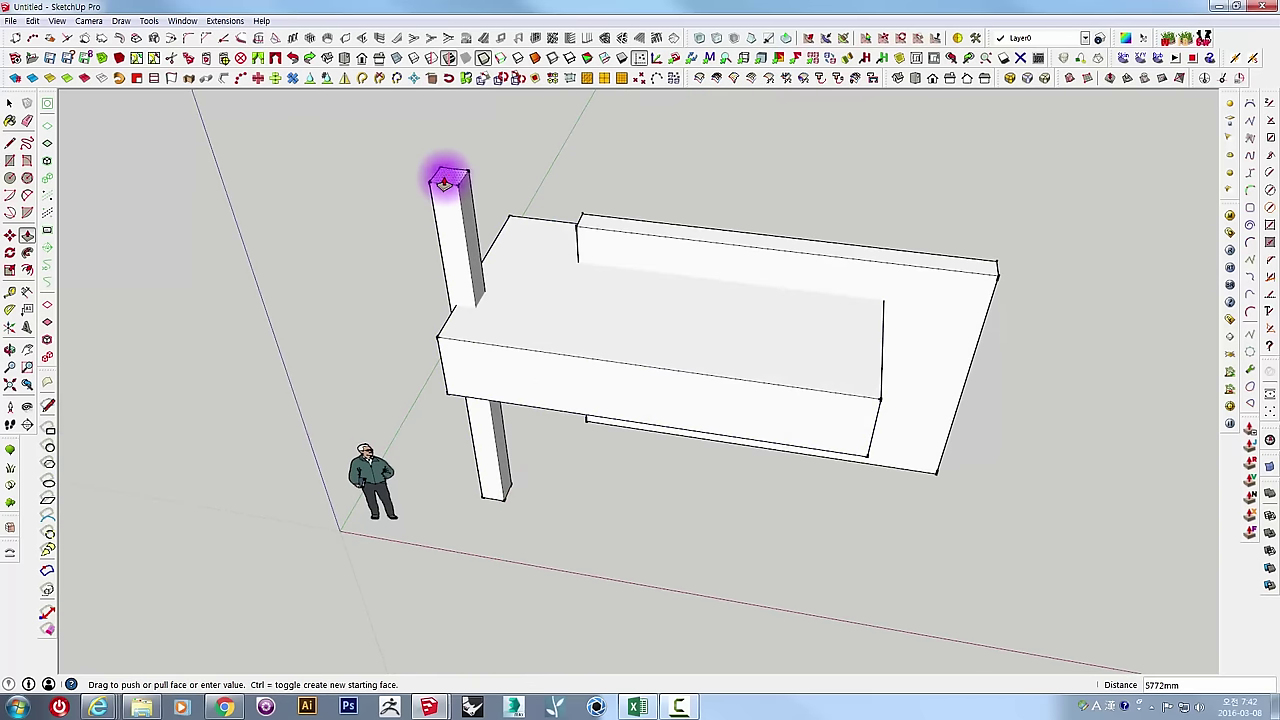
{"action": "key", "text": "space"}
{"action": "middle_click_drag", "start_coordinate": [554, 323], "coordinate": [677, 245]}
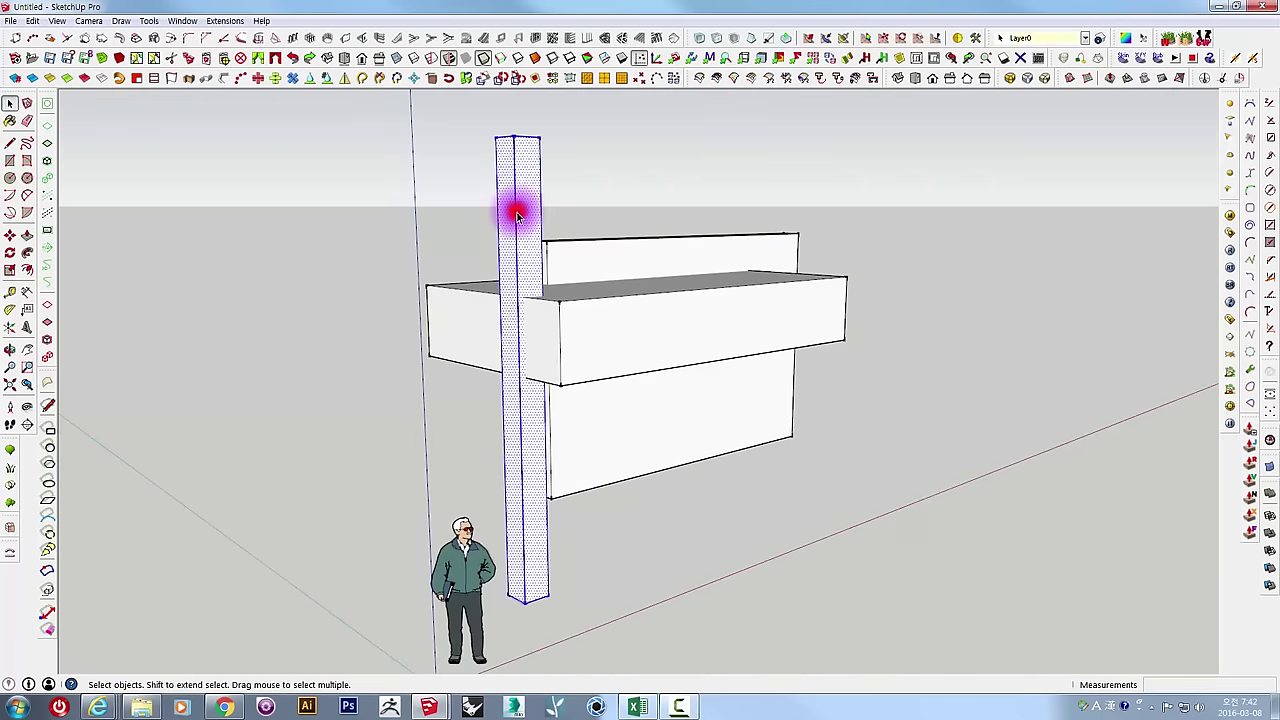
{"action": "right_click", "coordinate": [516, 212]}
{"action": "left_click", "coordinate": [556, 331]}
{"action": "mouse_move", "coordinate": [556, 331]}
{"action": "middle_mouse_down"}
{"action": "mouse_move", "coordinate": [457, 371]}
{"action": "mouse_move", "coordinate": [529, 323]}
{"action": "mouse_move", "coordinate": [514, 391]}
{"action": "mouse_move", "coordinate": [494, 355]}
{"action": "mouse_move", "coordinate": [623, 317]}
{"action": "mouse_move", "coordinate": [626, 460]}
{"action": "mouse_move", "coordinate": [802, 334]}
{"action": "mouse_move", "coordinate": [686, 357]}
{"action": "mouse_move", "coordinate": [680, 551]}
{"action": "mouse_move", "coordinate": [694, 449]}
{"action": "mouse_move", "coordinate": [744, 548]}
{"action": "middle_mouse_up"}
Stretch the floating box 1.5 times lengthwise so it overhangs past the wall panel.
{"action": "left_click", "coordinate": [626, 460]}
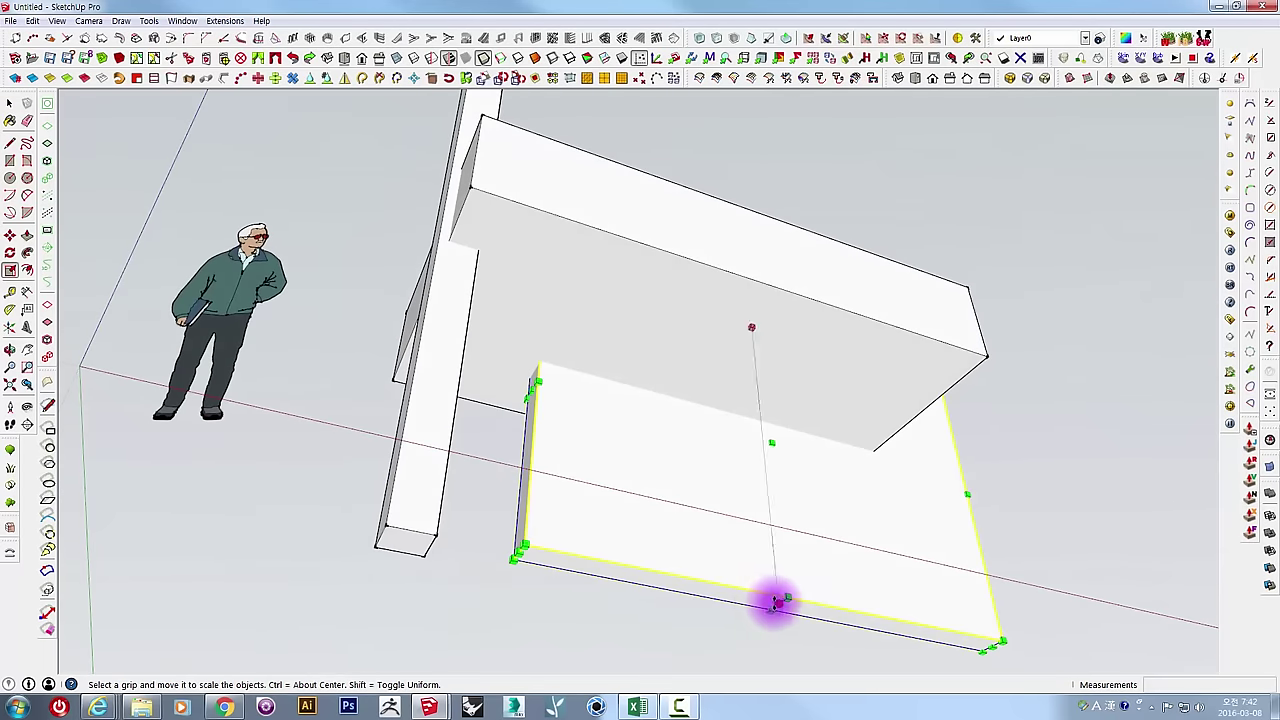
{"action": "mouse_move", "coordinate": [776, 603]}
{"action": "left_mouse_down"}
{"action": "mouse_move", "coordinate": [469, 560]}
{"action": "mouse_move", "coordinate": [436, 537]}
{"action": "left_mouse_up"}
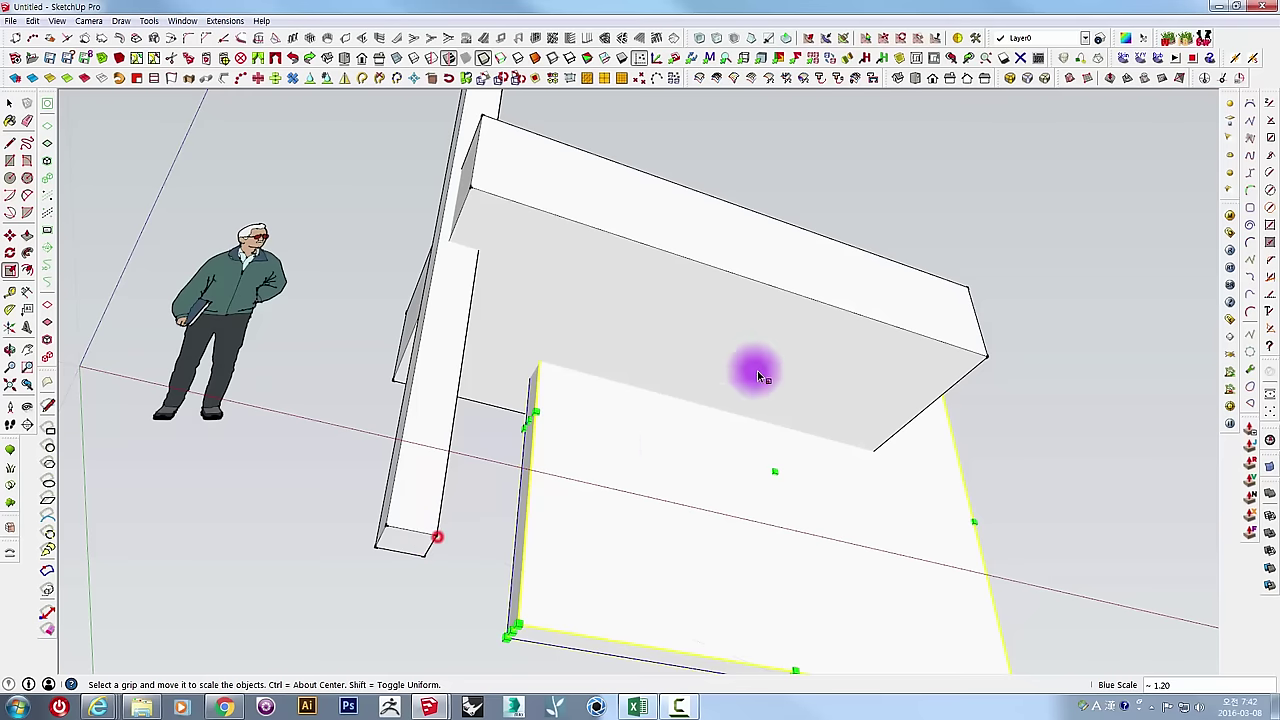
{"action": "middle_click_drag", "start_coordinate": [757, 370], "coordinate": [586, 566]}
{"action": "scroll", "coordinate": [620, 429], "scroll_direction": "down", "scroll_amount": 3}
{"action": "middle_click_drag", "start_coordinate": [620, 429], "coordinate": [588, 563]}
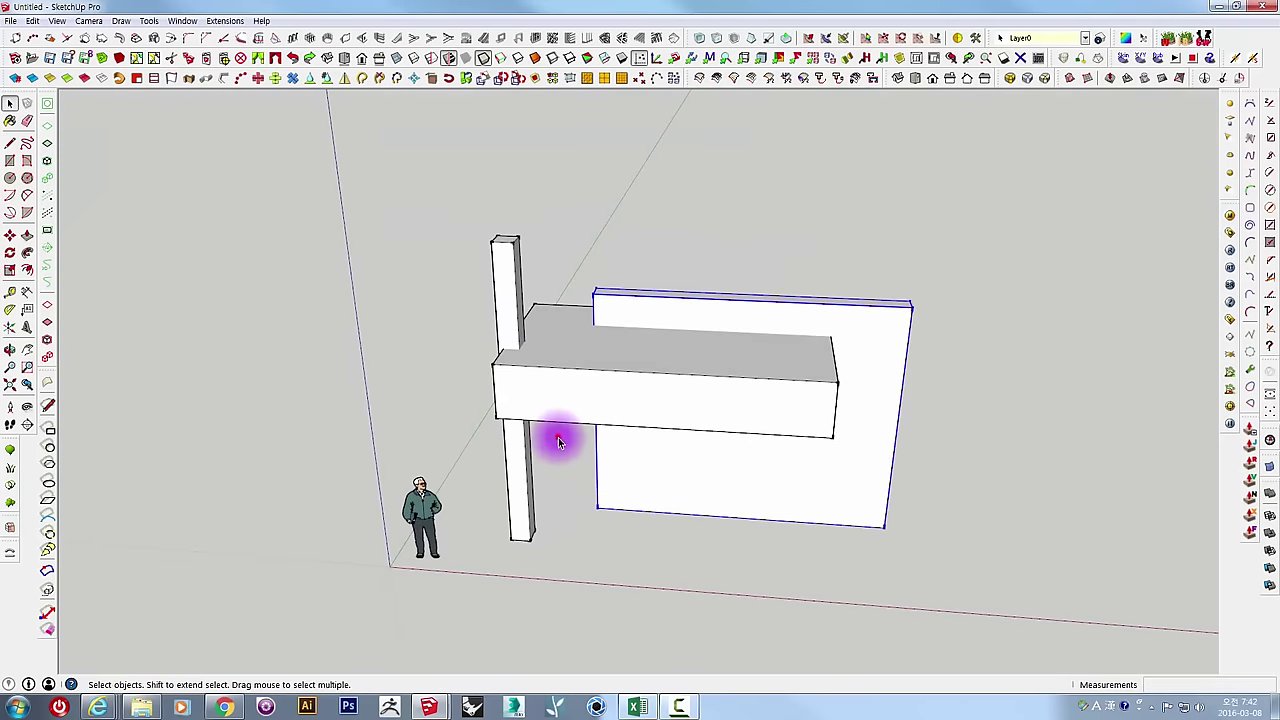
{"action": "mouse_move", "coordinate": [558, 441]}
{"action": "middle_mouse_down"}
{"action": "mouse_move", "coordinate": [608, 531]}
{"action": "mouse_move", "coordinate": [768, 508]}
{"action": "mouse_move", "coordinate": [937, 417]}
{"action": "mouse_move", "coordinate": [596, 494]}
{"action": "mouse_move", "coordinate": [729, 523]}
{"action": "mouse_move", "coordinate": [643, 457]}
{"action": "mouse_move", "coordinate": [584, 446]}
{"action": "mouse_move", "coordinate": [651, 396]}
{"action": "middle_mouse_up"}
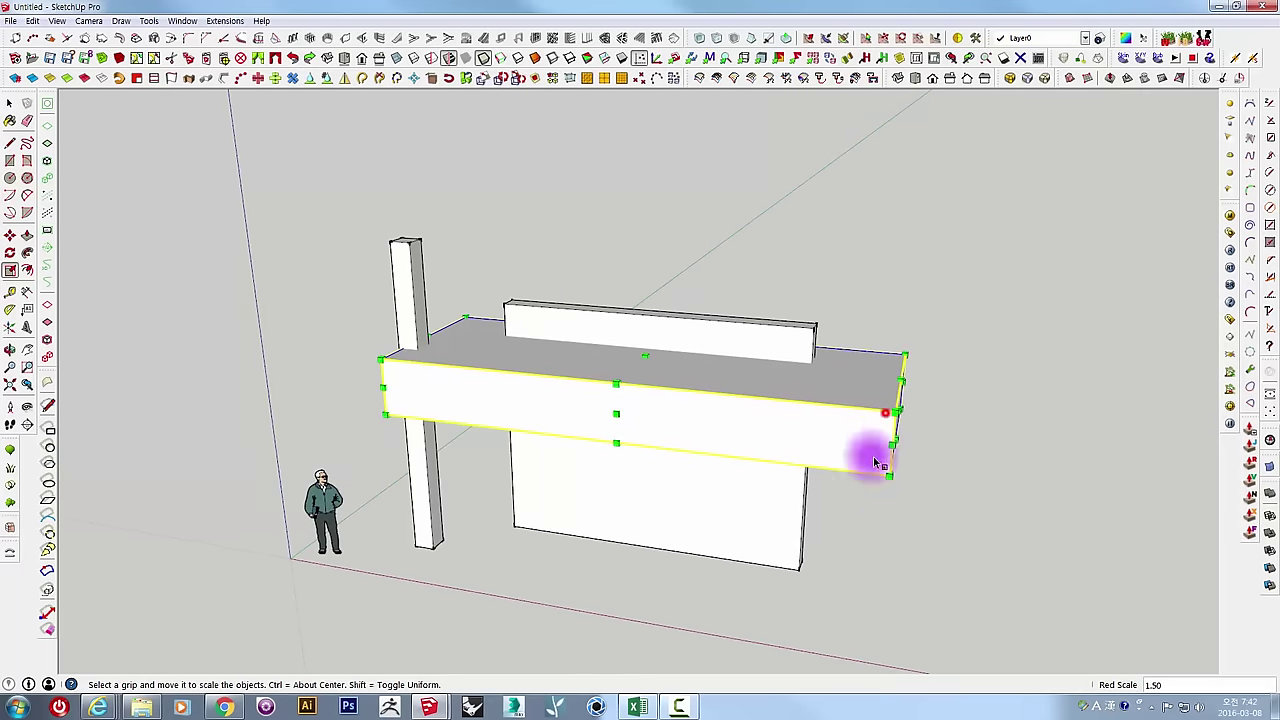
{"action": "mouse_move", "coordinate": [882, 540]}
{"action": "middle_mouse_down"}
{"action": "mouse_move", "coordinate": [705, 453]}
{"action": "mouse_move", "coordinate": [857, 424]}
{"action": "mouse_move", "coordinate": [780, 449]}
{"action": "mouse_move", "coordinate": [757, 489]}
{"action": "mouse_move", "coordinate": [620, 360]}
{"action": "middle_mouse_up"}
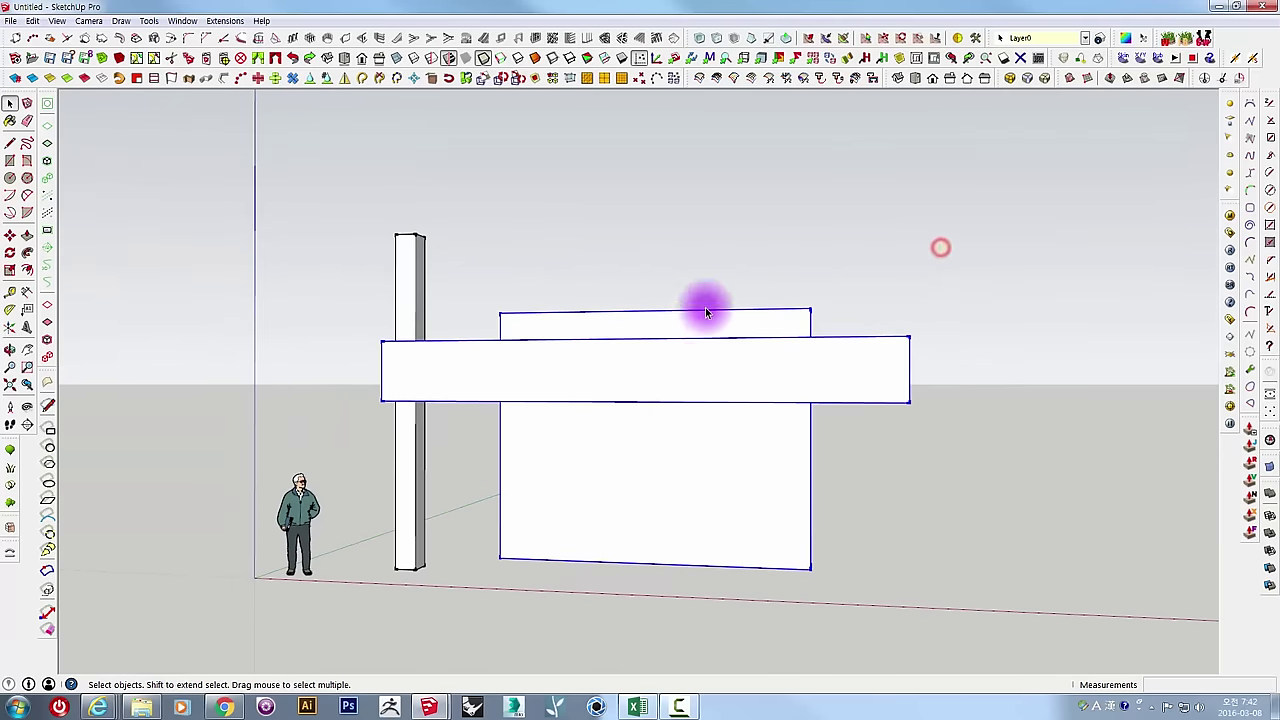
{"action": "middle_click_drag", "start_coordinate": [705, 313], "coordinate": [947, 568]}
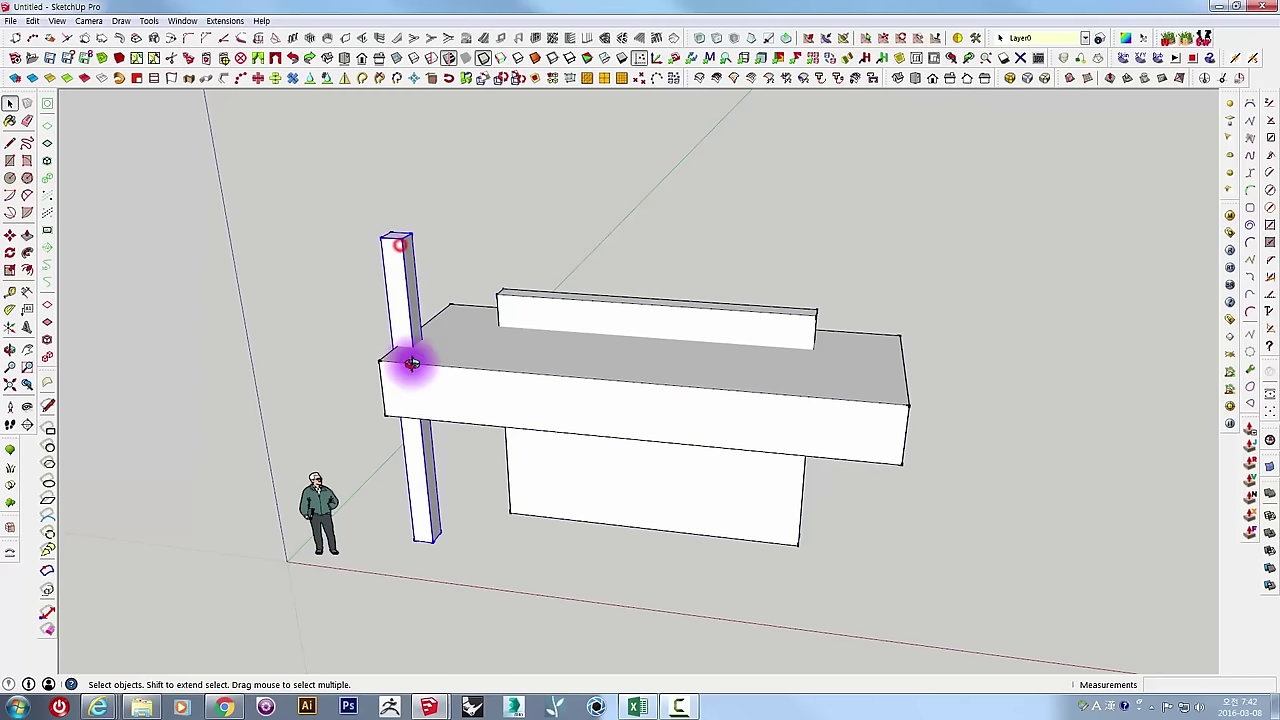
Move the column about 189mm so it meets the floating slab's near end.
{"action": "mouse_move", "coordinate": [412, 363]}
{"action": "middle_mouse_down"}
{"action": "mouse_move", "coordinate": [534, 246]}
{"action": "mouse_move", "coordinate": [820, 194]}
{"action": "mouse_move", "coordinate": [642, 304]}
{"action": "mouse_move", "coordinate": [506, 320]}
{"action": "mouse_move", "coordinate": [376, 417]}
{"action": "mouse_move", "coordinate": [563, 317]}
{"action": "mouse_move", "coordinate": [778, 312]}
{"action": "mouse_move", "coordinate": [571, 486]}
{"action": "mouse_move", "coordinate": [386, 503]}
{"action": "mouse_move", "coordinate": [570, 440]}
{"action": "middle_mouse_up"}
{"action": "scroll", "coordinate": [376, 415], "scroll_direction": "up", "scroll_amount": 2}
{"action": "scroll", "coordinate": [374, 400], "scroll_direction": "up", "scroll_amount": 2}
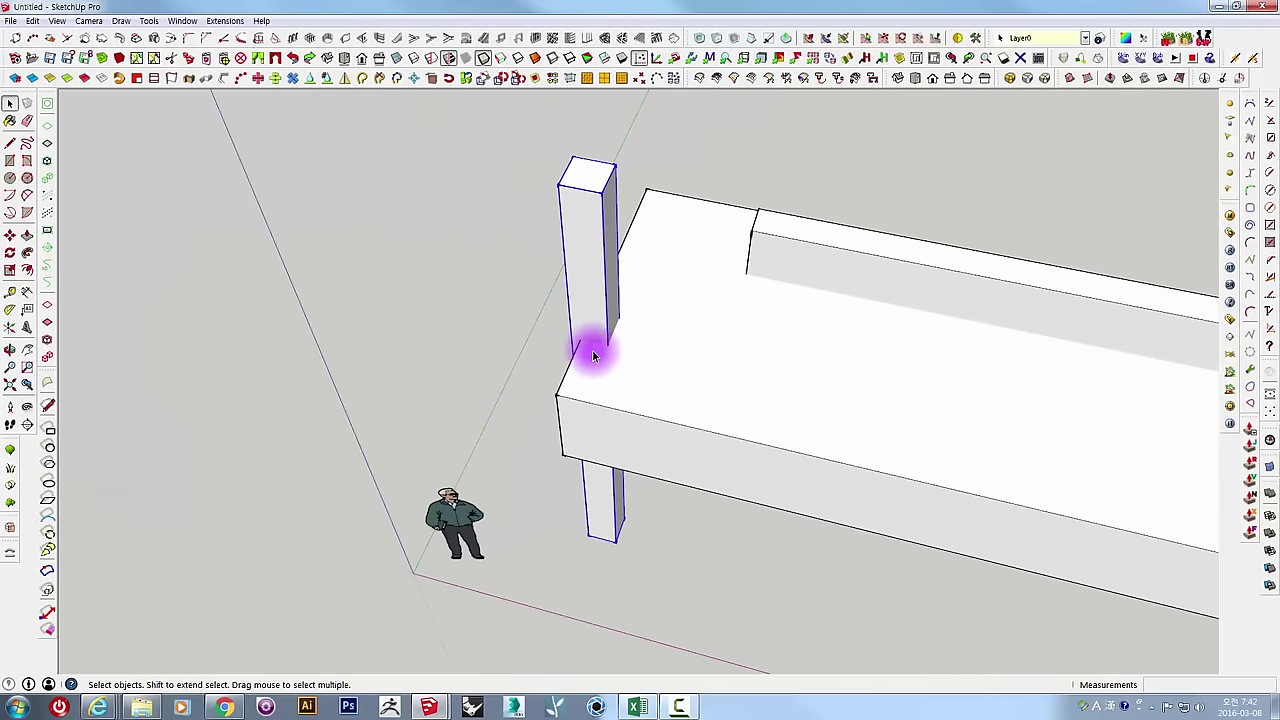
{"action": "middle_click_drag", "start_coordinate": [632, 369], "coordinate": [667, 347]}
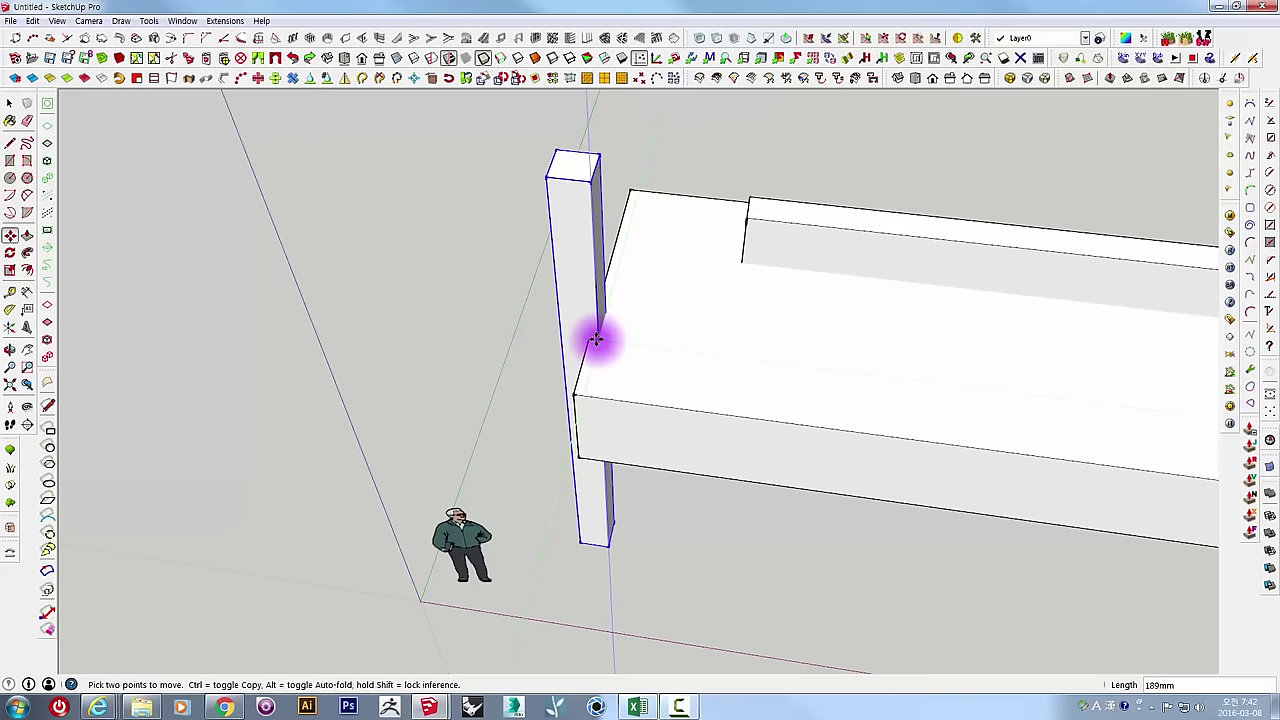
{"action": "left_click", "coordinate": [590, 395]}
{"action": "mouse_move", "coordinate": [590, 395]}
{"action": "middle_mouse_down"}
{"action": "mouse_move", "coordinate": [786, 209]}
{"action": "mouse_move", "coordinate": [657, 343]}
{"action": "mouse_move", "coordinate": [777, 214]}
{"action": "mouse_move", "coordinate": [863, 291]}
{"action": "mouse_move", "coordinate": [643, 309]}
{"action": "middle_mouse_up"}
{"action": "key", "text": "space"}
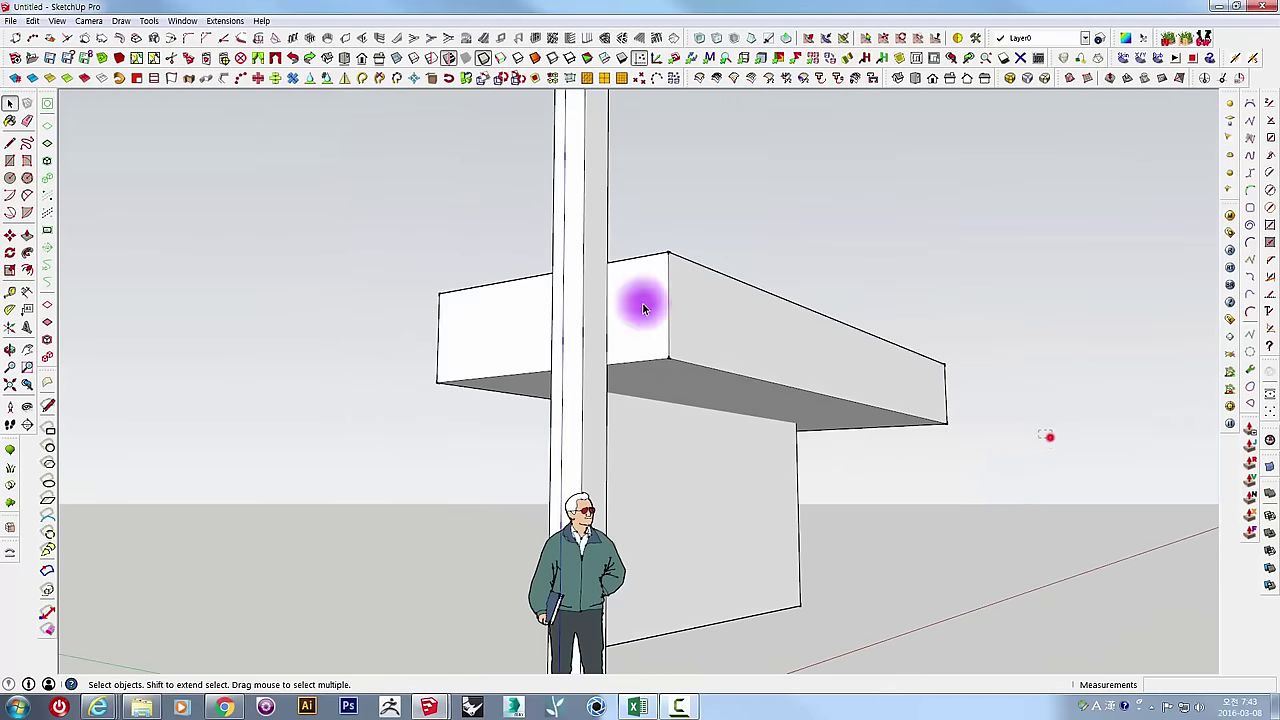
{"action": "mouse_move", "coordinate": [746, 258]}
{"action": "middle_mouse_down"}
{"action": "mouse_move", "coordinate": [451, 443]}
{"action": "mouse_move", "coordinate": [434, 271]}
{"action": "mouse_move", "coordinate": [598, 258]}
{"action": "middle_mouse_up"}
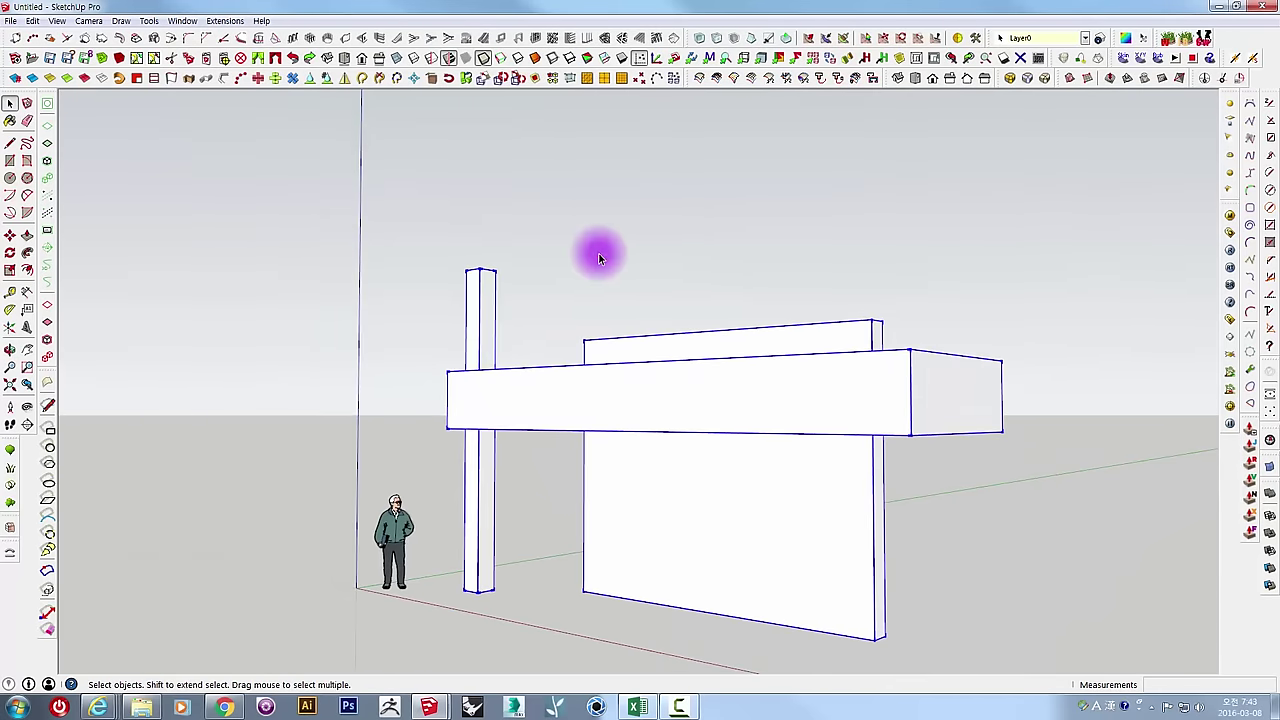
{"action": "mouse_move", "coordinate": [618, 312]}
{"action": "middle_mouse_down"}
{"action": "mouse_move", "coordinate": [829, 463]}
{"action": "mouse_move", "coordinate": [609, 363]}
{"action": "mouse_move", "coordinate": [626, 432]}
{"action": "middle_mouse_up"}
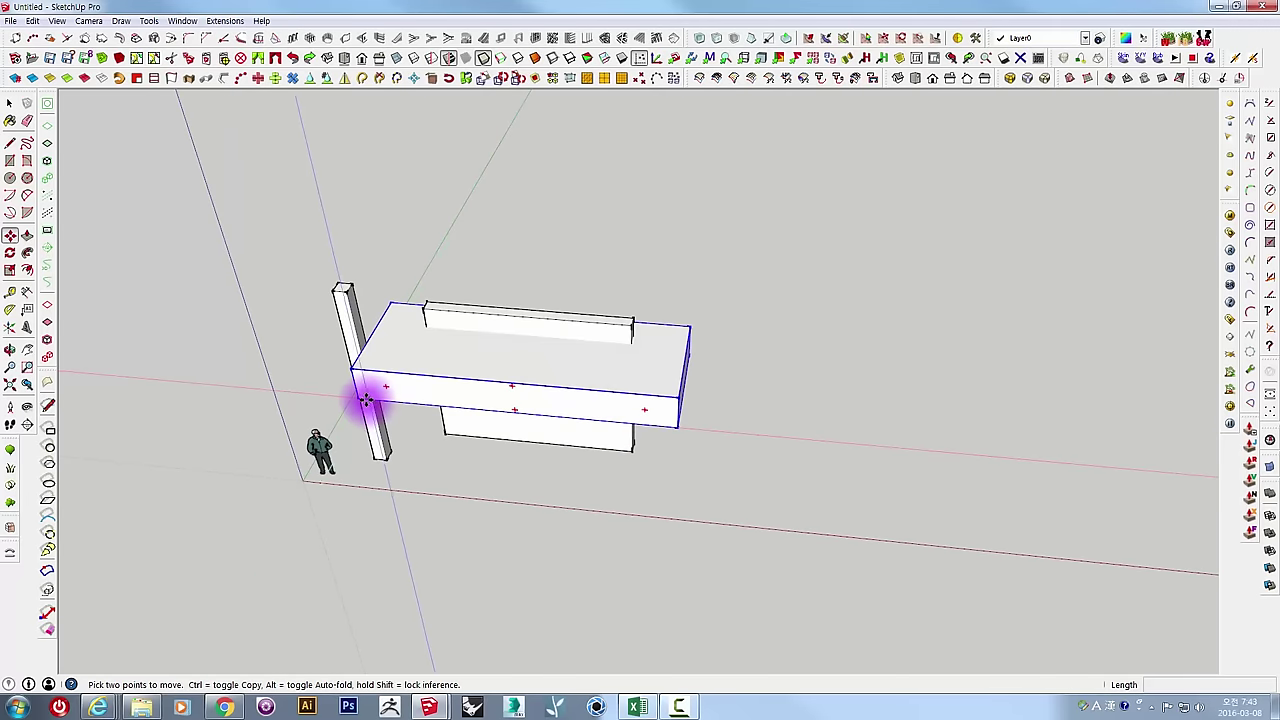
Copy the thick slab off to the right of the original.
{"action": "left_click_drag", "start_coordinate": [363, 400], "coordinate": [873, 446]}
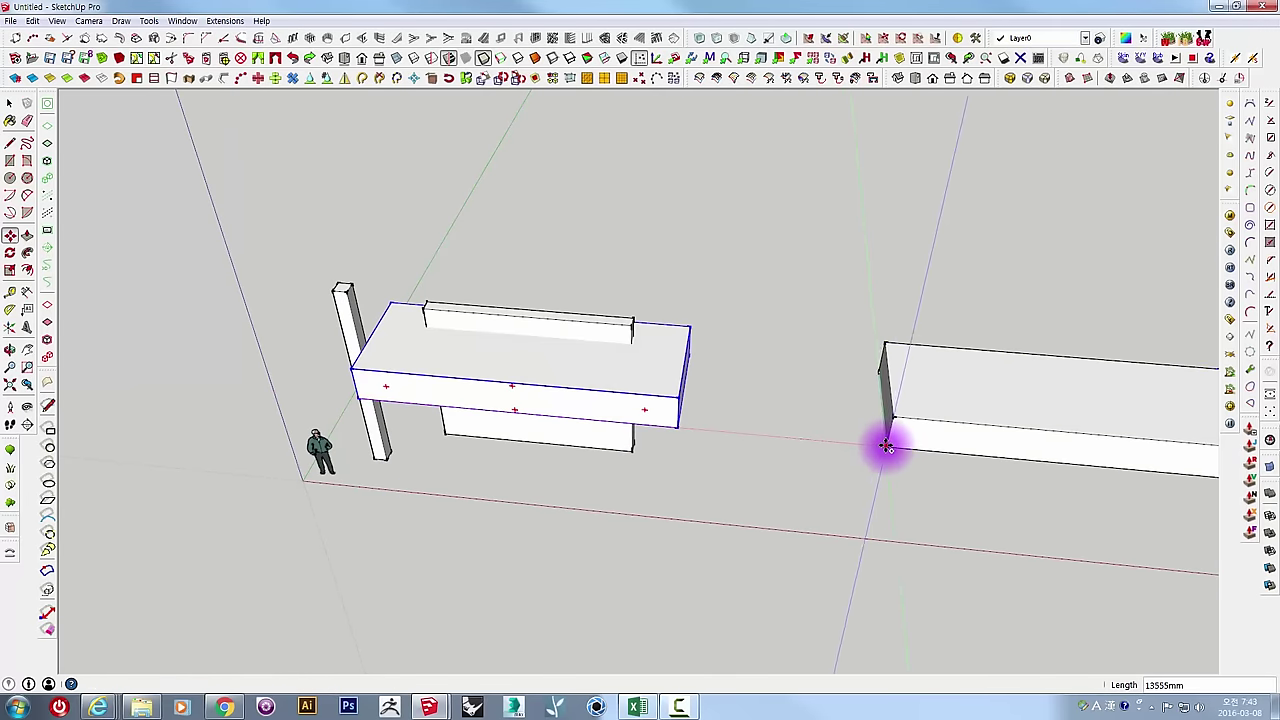
{"action": "left_click", "coordinate": [886, 446]}
{"action": "key", "text": "space"}
{"action": "scroll", "coordinate": [400, 455], "scroll_direction": "up", "scroll_amount": 2}
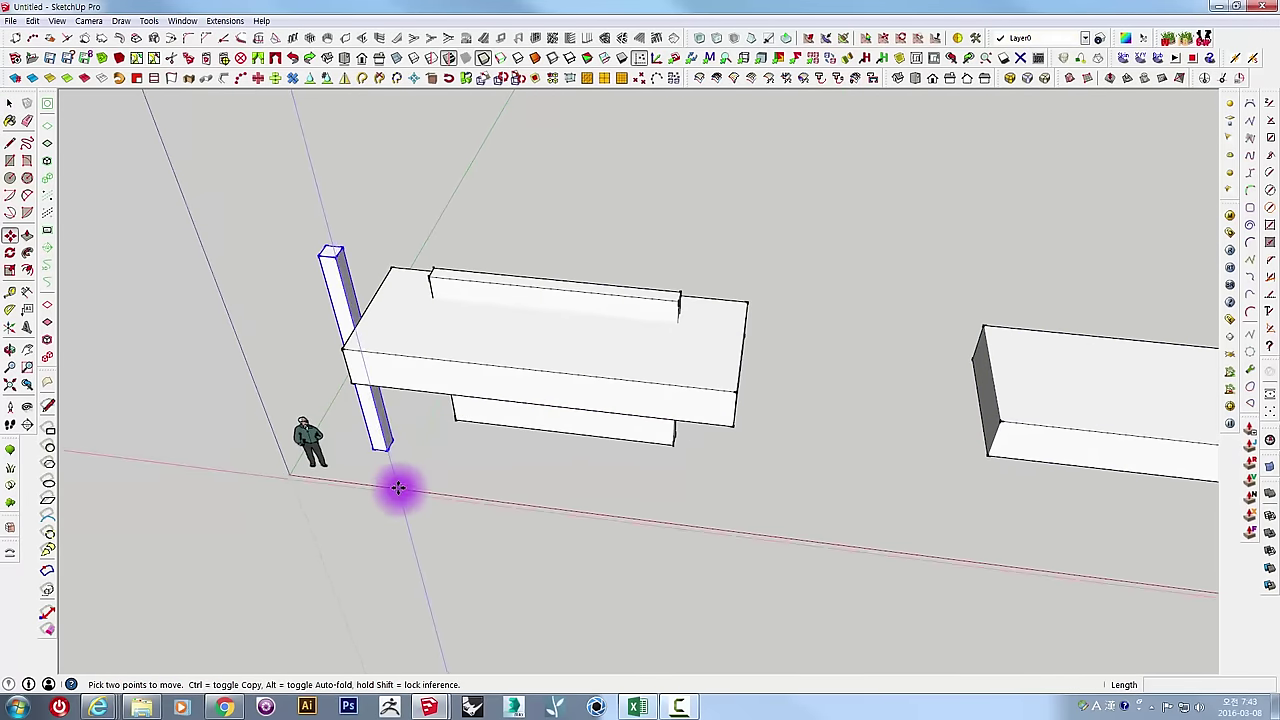
Copy the post in front of the wall, then delete that unwanted post copy.
{"action": "key", "text": "ctrl"}
{"action": "left_click", "coordinate": [398, 487]}
{"action": "left_click", "coordinate": [686, 490]}
{"action": "key", "text": "space"}
{"action": "mouse_move", "coordinate": [686, 490]}
{"action": "middle_mouse_down"}
{"action": "mouse_move", "coordinate": [800, 196]}
{"action": "mouse_move", "coordinate": [817, 254]}
{"action": "mouse_move", "coordinate": [851, 266]}
{"action": "mouse_move", "coordinate": [697, 292]}
{"action": "middle_mouse_up"}
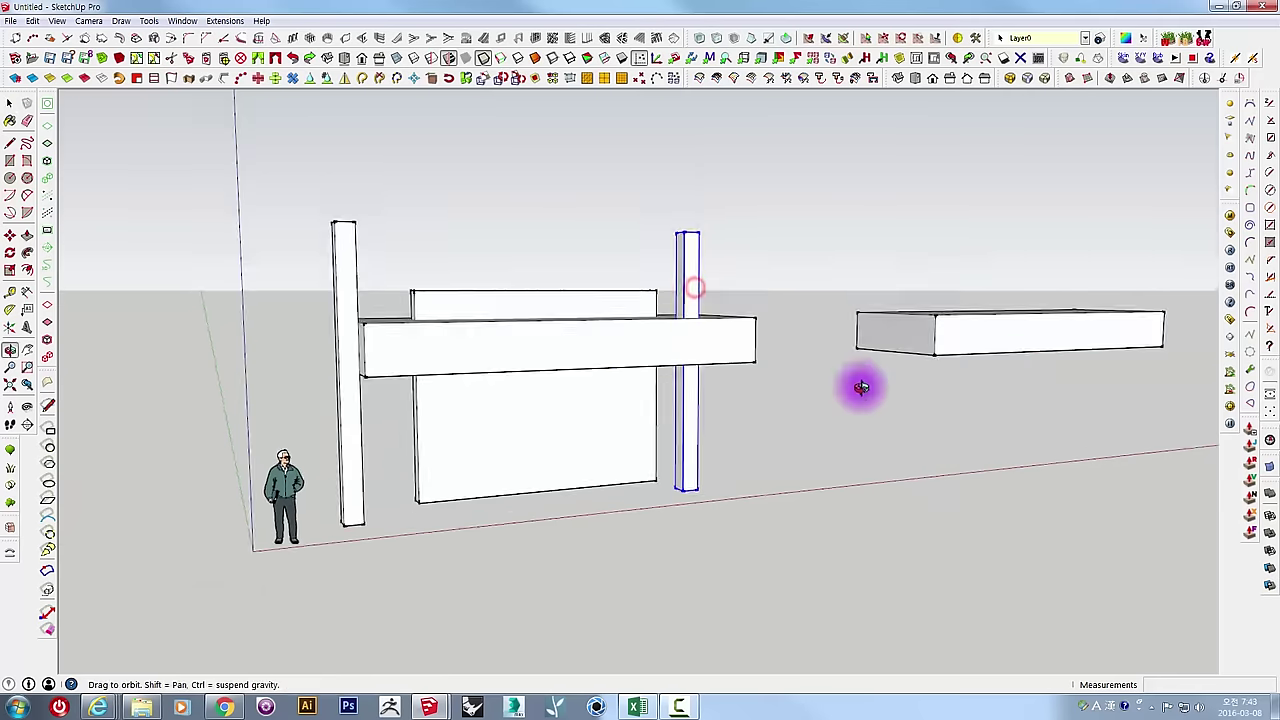
{"action": "key", "text": "Delete"}
{"action": "mouse_move", "coordinate": [857, 386]}
{"action": "middle_mouse_down"}
{"action": "mouse_move", "coordinate": [1014, 355]}
{"action": "mouse_move", "coordinate": [714, 408]}
{"action": "mouse_move", "coordinate": [726, 263]}
{"action": "mouse_move", "coordinate": [790, 398]}
{"action": "middle_mouse_up"}
Scale the copied slab to twice its height along blue.
{"action": "key", "text": "s"}
{"action": "left_click_drag", "start_coordinate": [808, 408], "coordinate": [808, 443]}
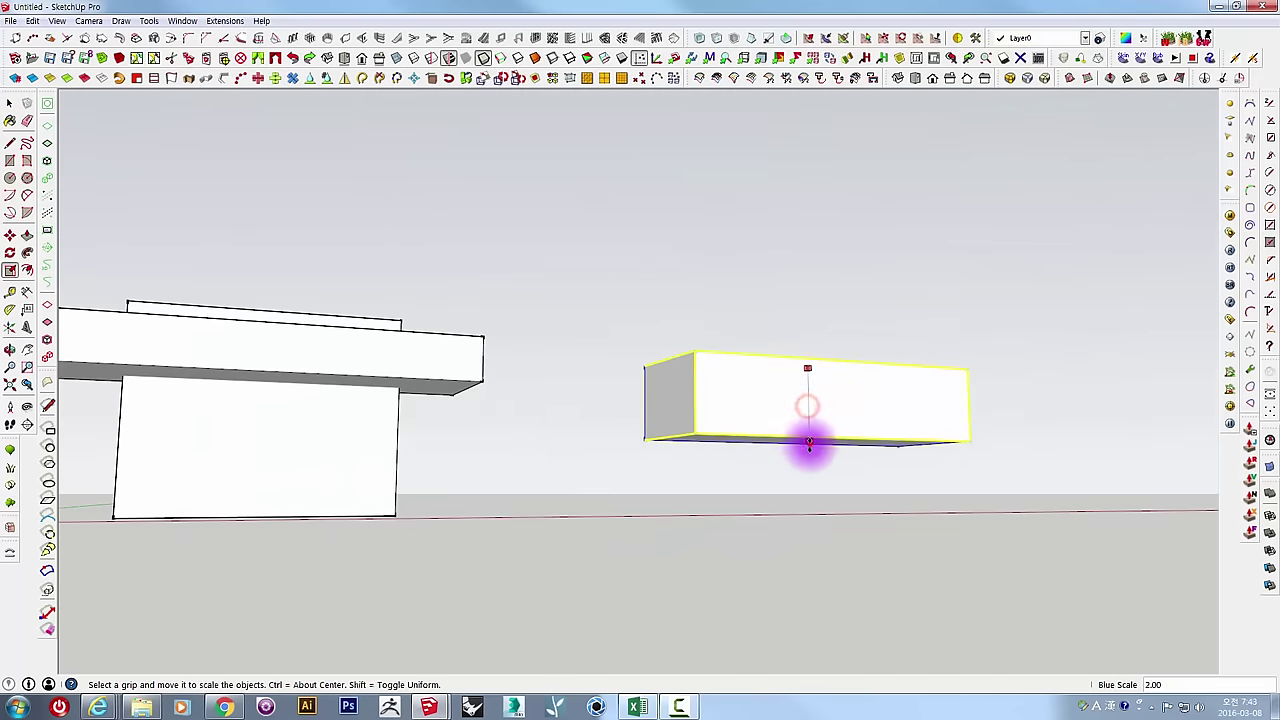
{"action": "middle_click_drag", "start_coordinate": [808, 443], "coordinate": [700, 545]}
{"action": "middle_click_drag", "start_coordinate": [894, 403], "coordinate": [760, 515]}
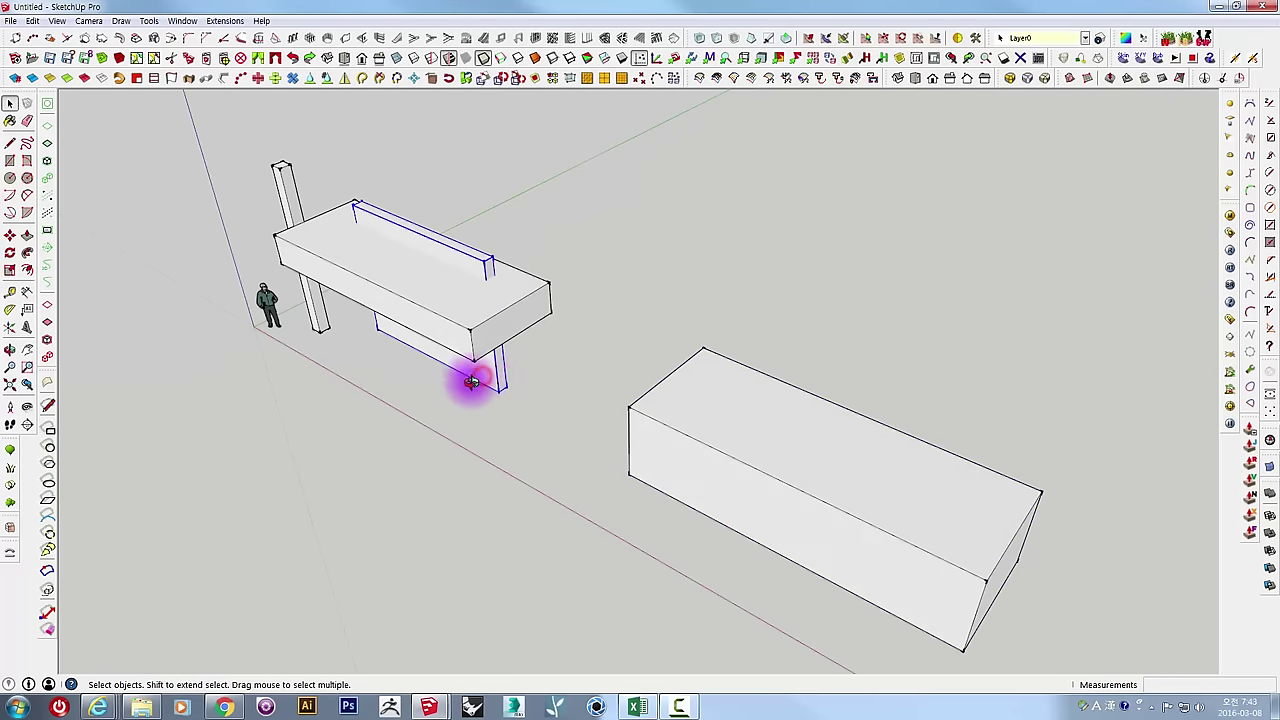
Ctrl-copy the wall and top fin onto the right-hand block.
{"action": "middle_click_drag", "start_coordinate": [472, 382], "coordinate": [553, 419]}
{"action": "left_click", "coordinate": [480, 440]}
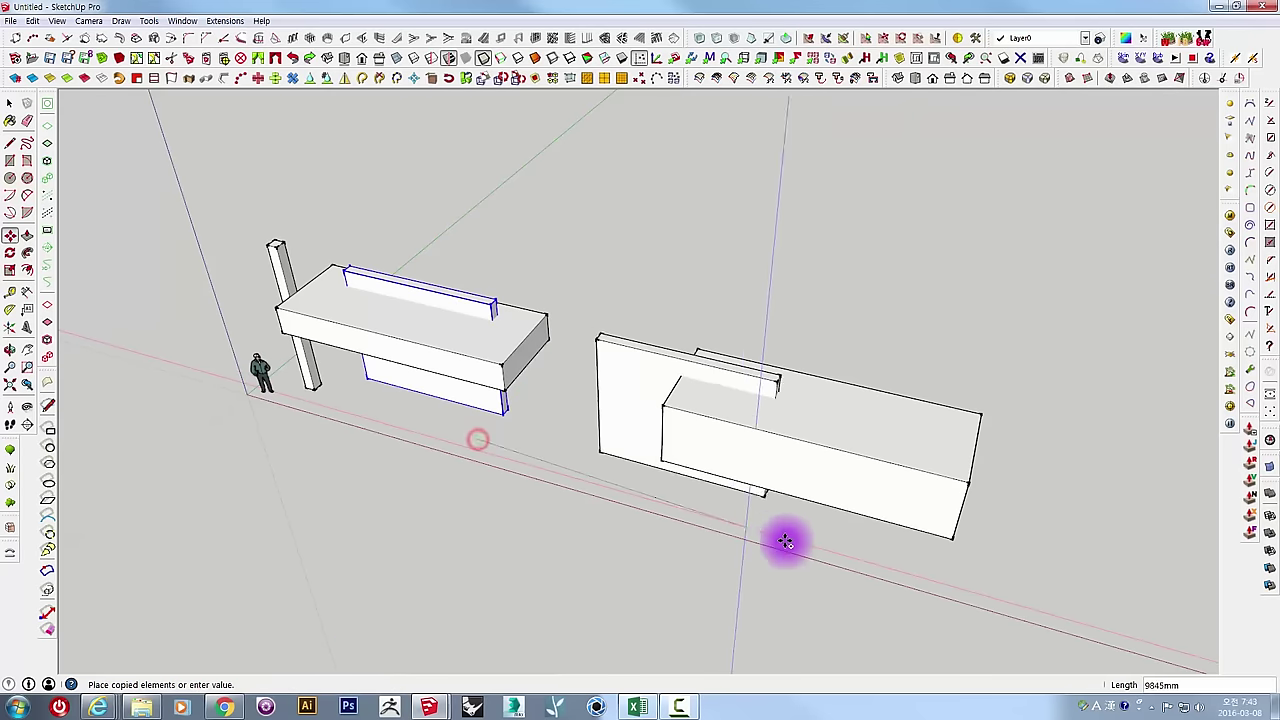
{"action": "left_click", "coordinate": [865, 545]}
{"action": "mouse_move", "coordinate": [865, 545]}
{"action": "middle_mouse_down"}
{"action": "mouse_move", "coordinate": [951, 349]}
{"action": "mouse_move", "coordinate": [699, 374]}
{"action": "middle_mouse_up"}
Scale the copied fin upward from its top grip so it stands much taller.
{"action": "key", "text": "s"}
{"action": "scroll", "coordinate": [722, 302], "scroll_direction": "up", "scroll_amount": 3}
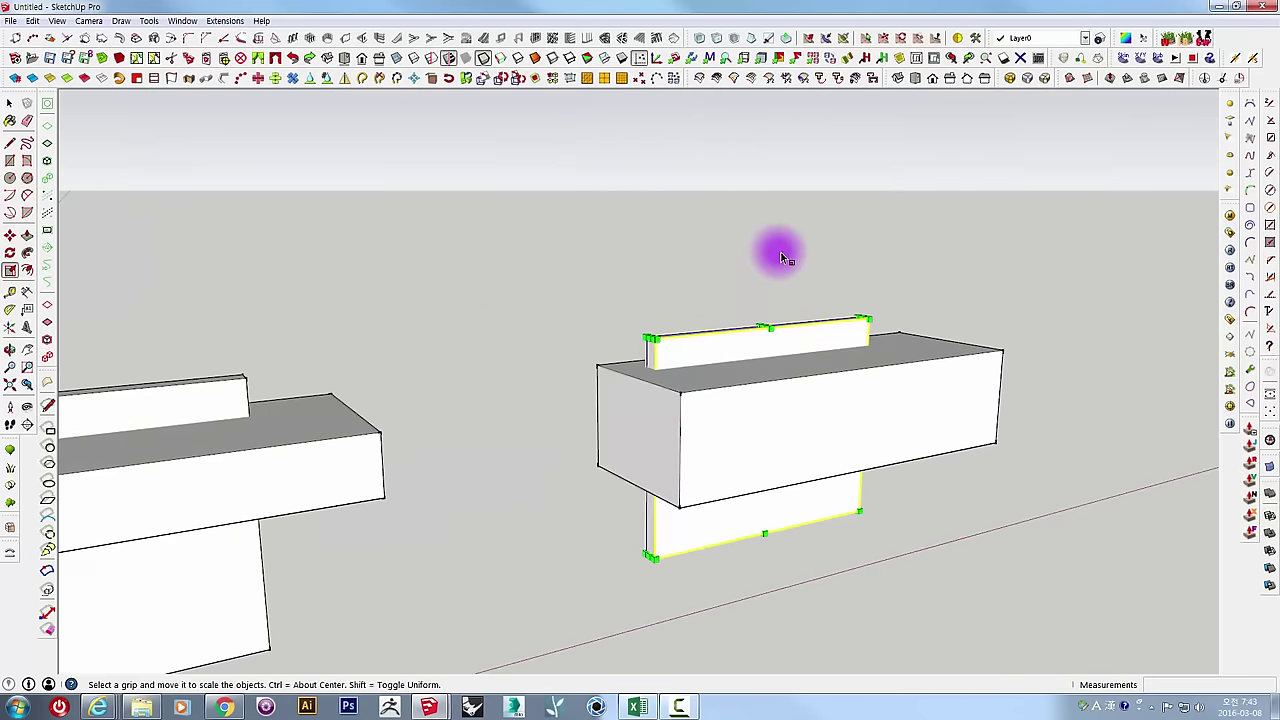
{"action": "mouse_move", "coordinate": [771, 251]}
{"action": "middle_mouse_down"}
{"action": "mouse_move", "coordinate": [654, 443]}
{"action": "mouse_move", "coordinate": [714, 363]}
{"action": "middle_mouse_up"}
{"action": "scroll", "coordinate": [798, 326], "scroll_direction": "up", "scroll_amount": 2}
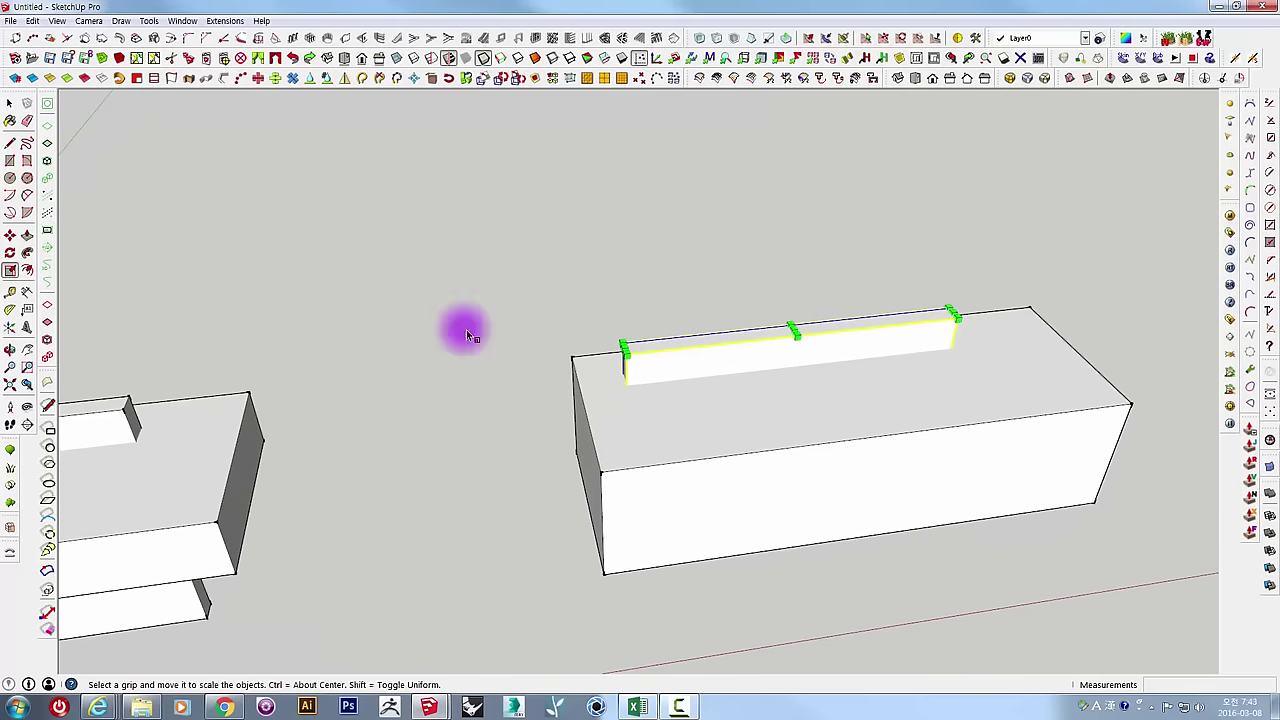
{"action": "middle_click_drag", "start_coordinate": [613, 341], "coordinate": [660, 302]}
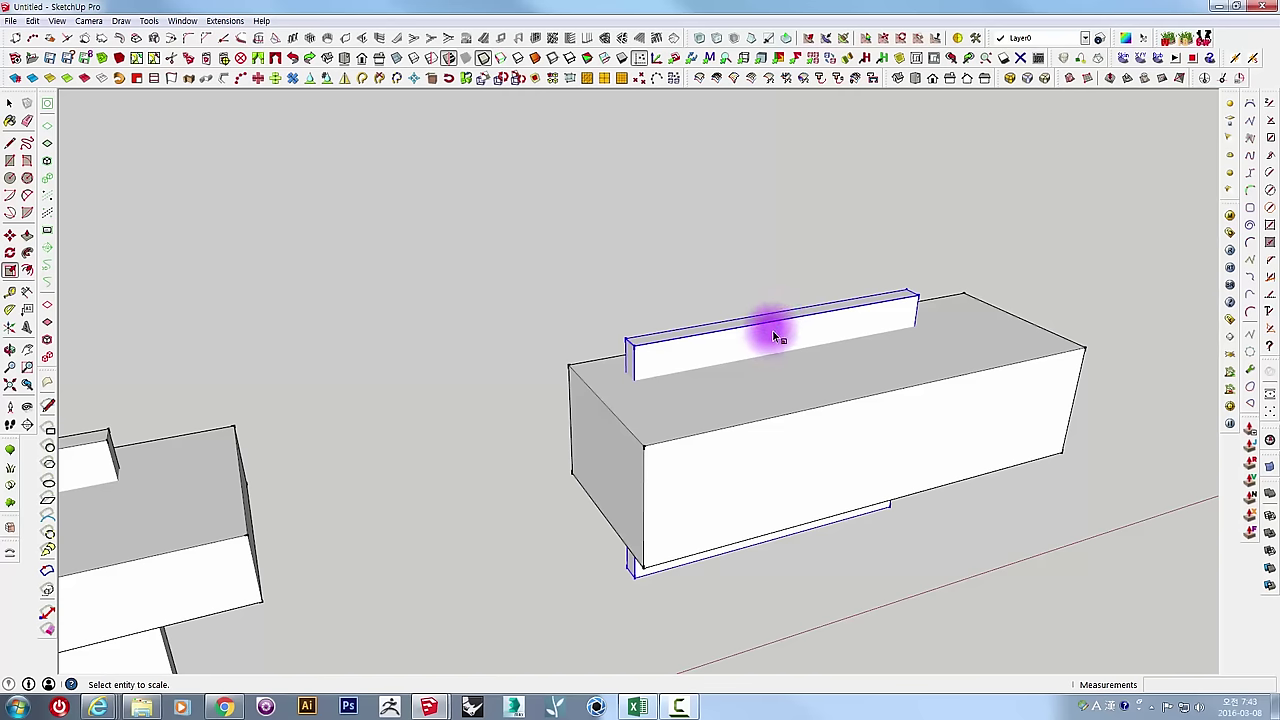
{"action": "scroll", "coordinate": [780, 318], "scroll_direction": "up", "scroll_amount": 2}
{"action": "left_click_drag", "start_coordinate": [780, 318], "coordinate": [788, 185]}
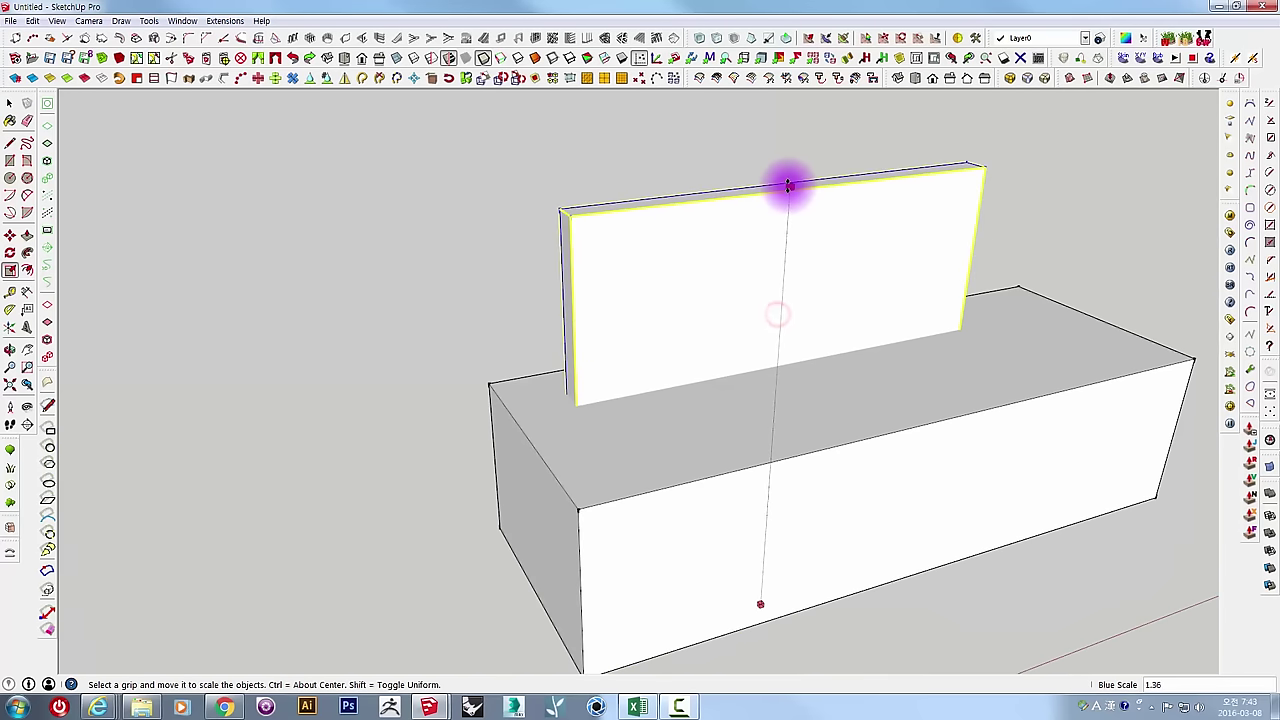
{"action": "middle_click_drag", "start_coordinate": [594, 337], "coordinate": [414, 406]}
Widen the fin along its length from its side grip and review the block and fin.
{"action": "scroll", "coordinate": [891, 414], "scroll_direction": "down", "scroll_amount": 3}
{"action": "middle_click_drag", "start_coordinate": [891, 414], "coordinate": [586, 289]}
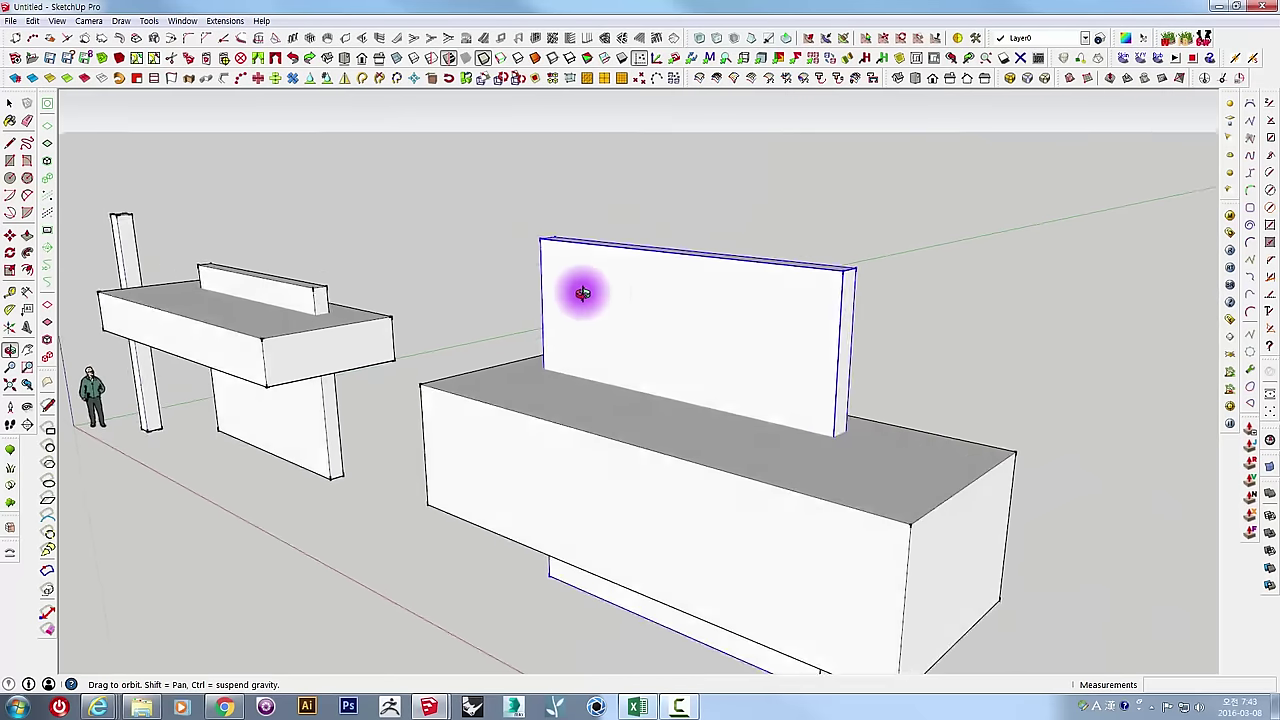
{"action": "scroll", "coordinate": [838, 475], "scroll_direction": "up", "scroll_amount": 2}
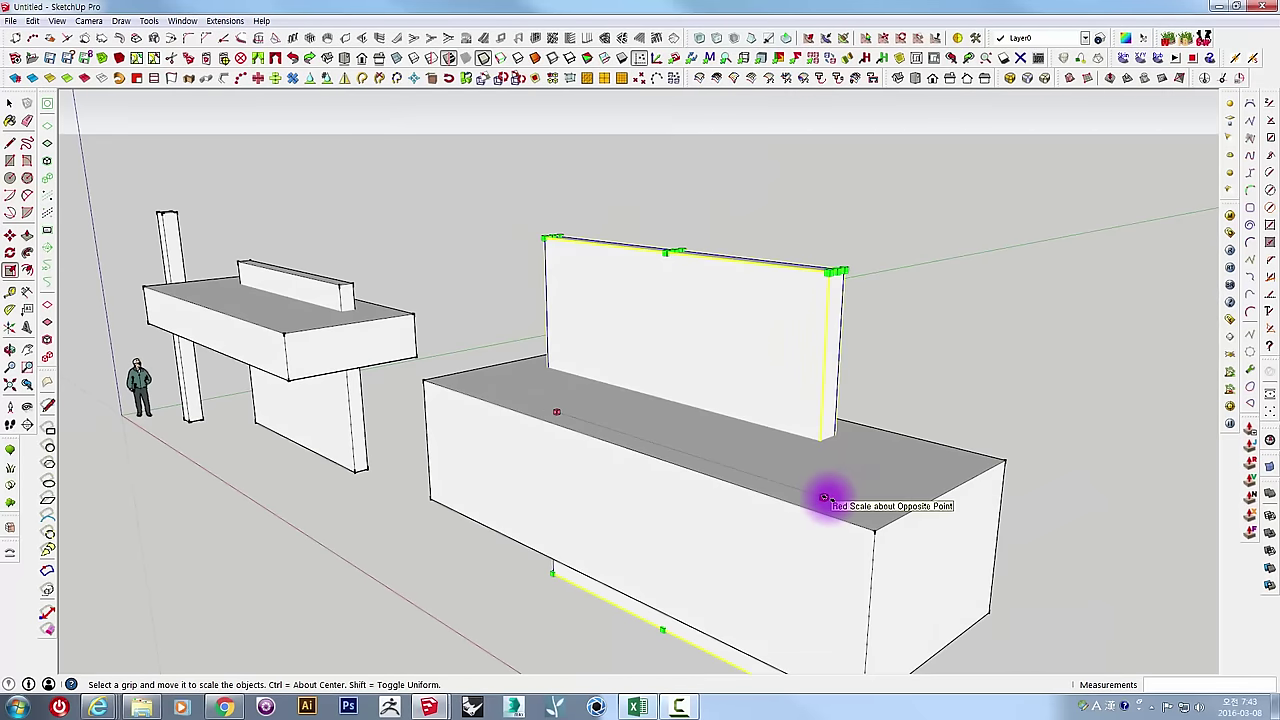
{"action": "left_click_drag", "start_coordinate": [824, 497], "coordinate": [986, 529]}
{"action": "mouse_move", "coordinate": [986, 529]}
{"action": "middle_mouse_down"}
{"action": "mouse_move", "coordinate": [1100, 563]}
{"action": "mouse_move", "coordinate": [937, 301]}
{"action": "mouse_move", "coordinate": [1057, 237]}
{"action": "mouse_move", "coordinate": [686, 354]}
{"action": "middle_mouse_up"}
{"action": "mouse_move", "coordinate": [643, 283]}
{"action": "middle_mouse_down"}
{"action": "mouse_move", "coordinate": [586, 323]}
{"action": "mouse_move", "coordinate": [826, 371]}
{"action": "mouse_move", "coordinate": [723, 318]}
{"action": "middle_mouse_up"}
{"action": "mouse_move", "coordinate": [602, 317]}
{"action": "middle_mouse_down"}
{"action": "mouse_move", "coordinate": [671, 377]}
{"action": "mouse_move", "coordinate": [471, 400]}
{"action": "mouse_move", "coordinate": [527, 335]}
{"action": "middle_mouse_up"}
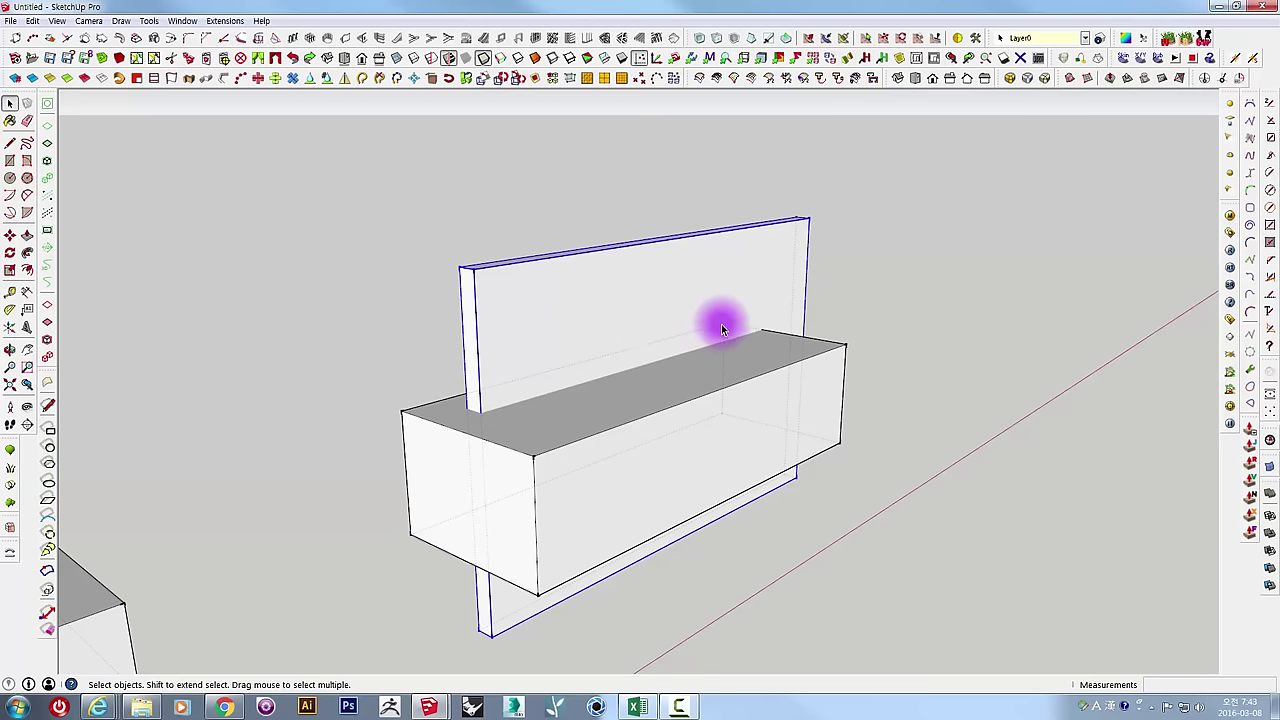
{"action": "mouse_move", "coordinate": [621, 392]}
{"action": "middle_mouse_down"}
{"action": "mouse_move", "coordinate": [694, 429]}
{"action": "mouse_move", "coordinate": [814, 351]}
{"action": "mouse_move", "coordinate": [409, 534]}
{"action": "mouse_move", "coordinate": [445, 422]}
{"action": "mouse_move", "coordinate": [437, 451]}
{"action": "mouse_move", "coordinate": [500, 460]}
{"action": "mouse_move", "coordinate": [478, 484]}
{"action": "middle_mouse_up"}
{"action": "key", "text": "s"}
Scale the tall panel to 0.50 along red, halving its width.
{"action": "left_click_drag", "start_coordinate": [472, 470], "coordinate": [773, 318]}
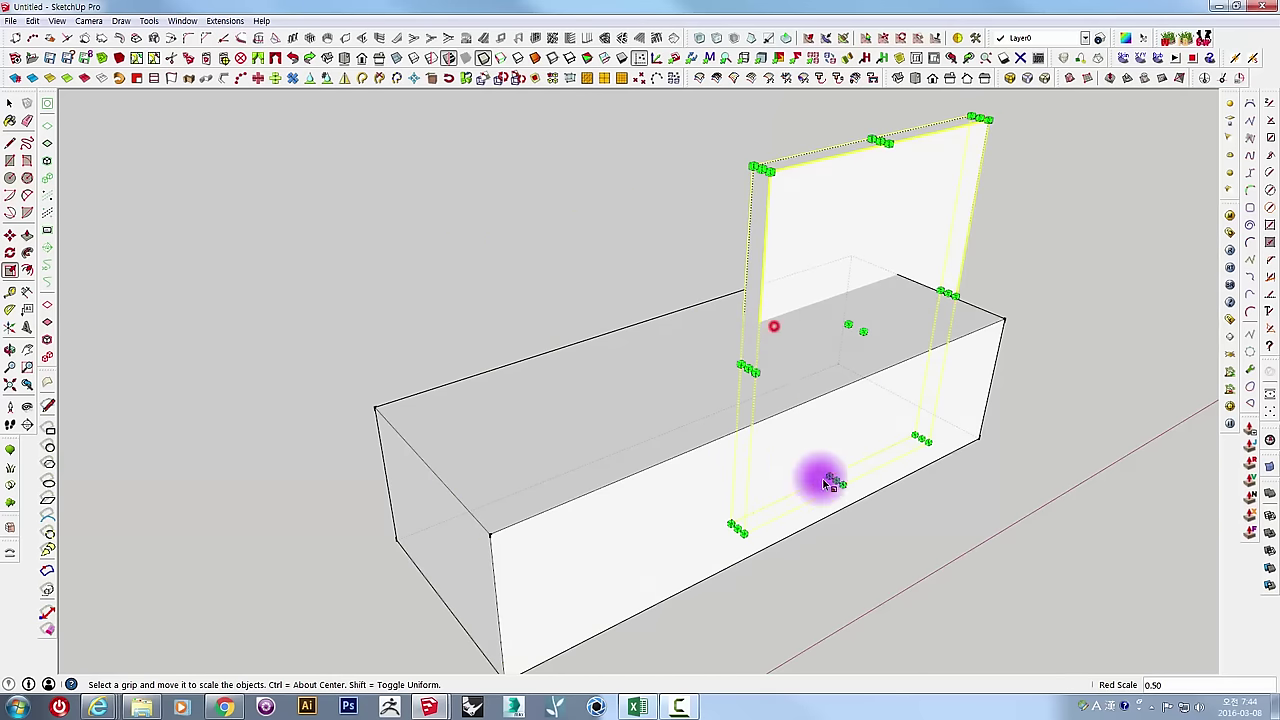
{"action": "mouse_move", "coordinate": [826, 484]}
{"action": "middle_mouse_down"}
{"action": "mouse_move", "coordinate": [609, 257]}
{"action": "mouse_move", "coordinate": [766, 317]}
{"action": "mouse_move", "coordinate": [449, 329]}
{"action": "mouse_move", "coordinate": [499, 324]}
{"action": "mouse_move", "coordinate": [670, 390]}
{"action": "middle_mouse_up"}
{"action": "key", "text": "space"}
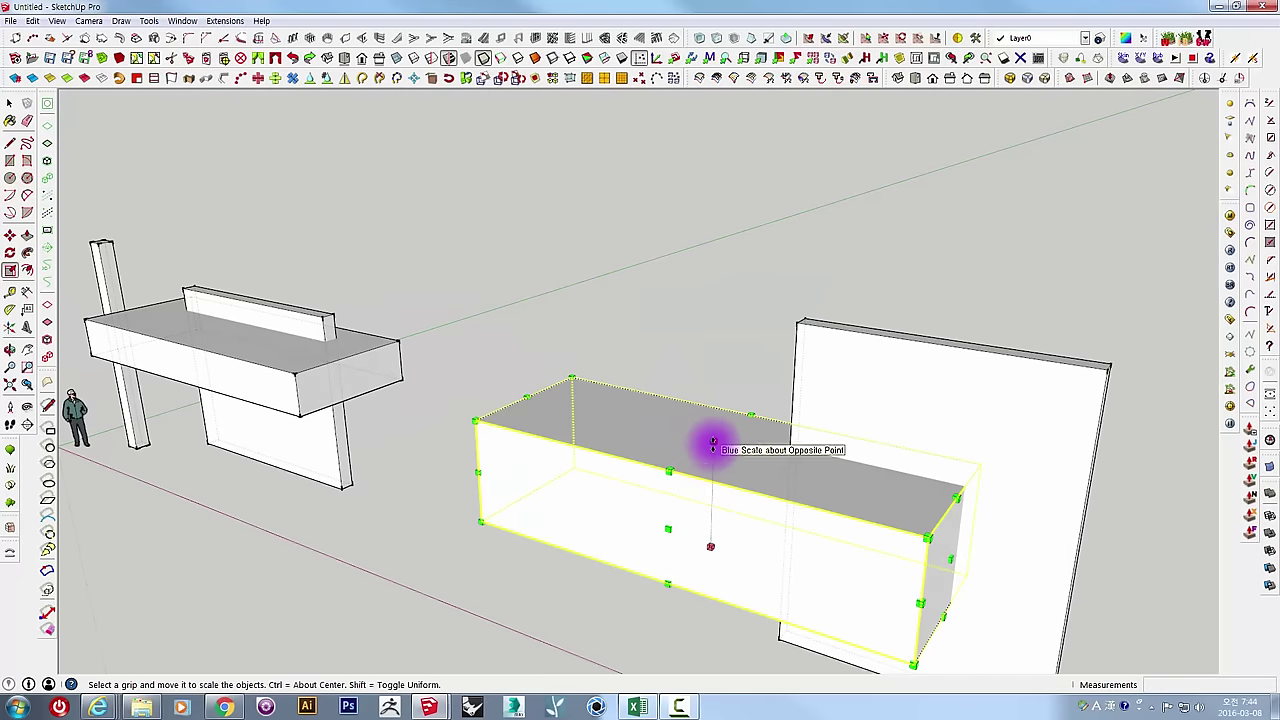
Scale the right block along blue to 0.14, flattening it into a thin slab.
{"action": "left_click_drag", "start_coordinate": [713, 443], "coordinate": [723, 366]}
{"action": "mouse_move", "coordinate": [737, 506]}
{"action": "middle_mouse_down"}
{"action": "mouse_move", "coordinate": [766, 360]}
{"action": "mouse_move", "coordinate": [745, 421]}
{"action": "middle_mouse_up"}
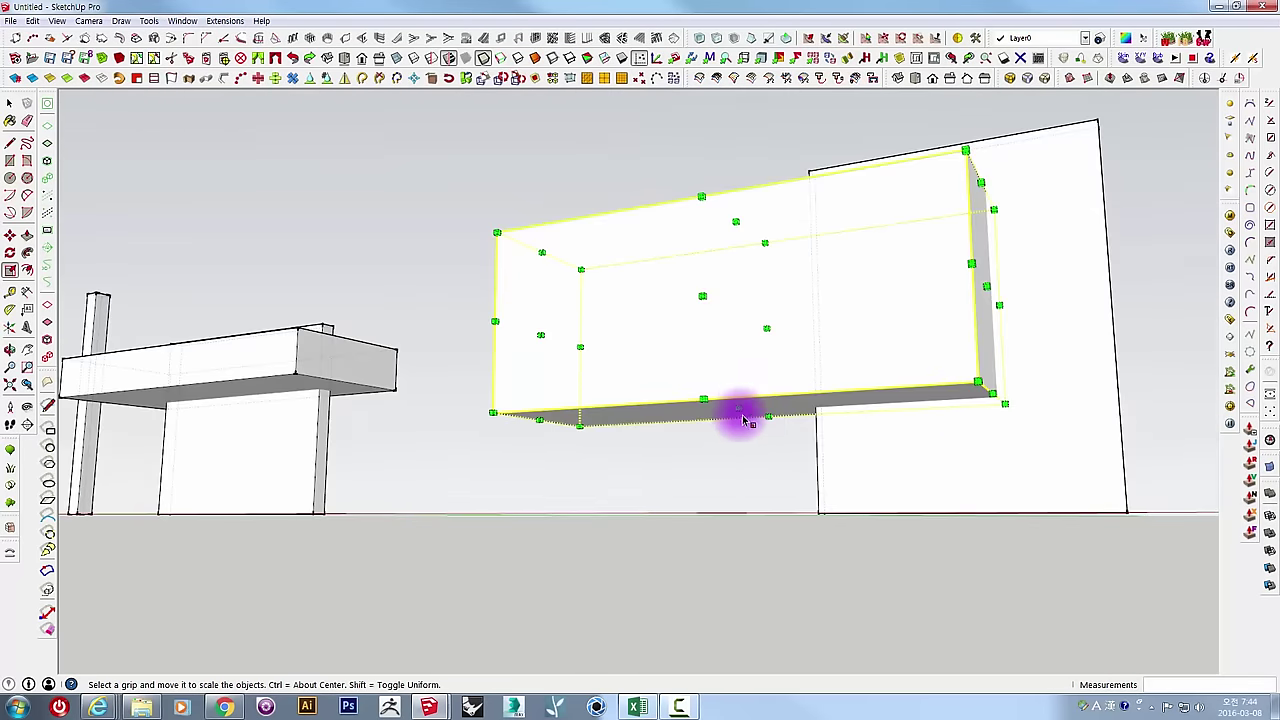
{"action": "left_click_drag", "start_coordinate": [738, 410], "coordinate": [766, 246]}
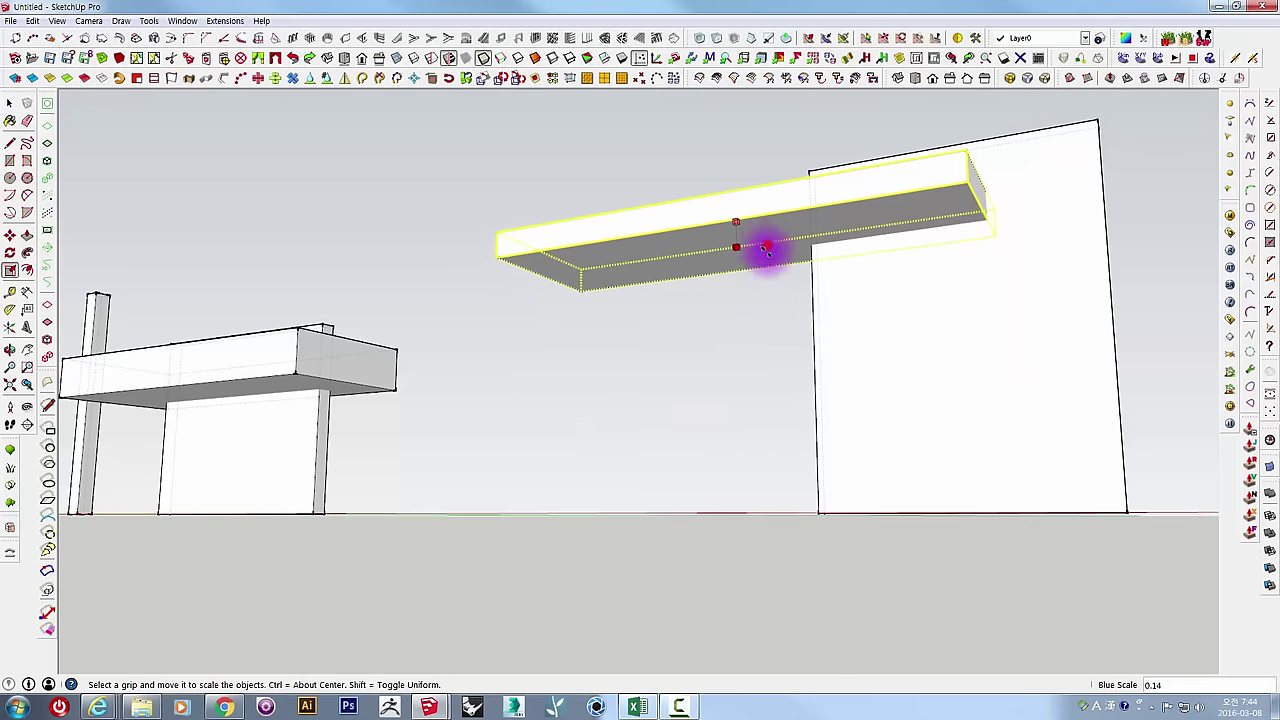
{"action": "key", "text": "space"}
{"action": "scroll", "coordinate": [763, 487], "scroll_direction": "down", "scroll_amount": 3}
{"action": "mouse_move", "coordinate": [766, 486]}
{"action": "middle_mouse_down"}
{"action": "mouse_move", "coordinate": [808, 423]}
{"action": "mouse_move", "coordinate": [771, 449]}
{"action": "mouse_move", "coordinate": [666, 472]}
{"action": "mouse_move", "coordinate": [720, 423]}
{"action": "mouse_move", "coordinate": [837, 360]}
{"action": "mouse_move", "coordinate": [934, 366]}
{"action": "mouse_move", "coordinate": [978, 403]}
{"action": "mouse_move", "coordinate": [811, 423]}
{"action": "mouse_move", "coordinate": [851, 403]}
{"action": "middle_mouse_up"}
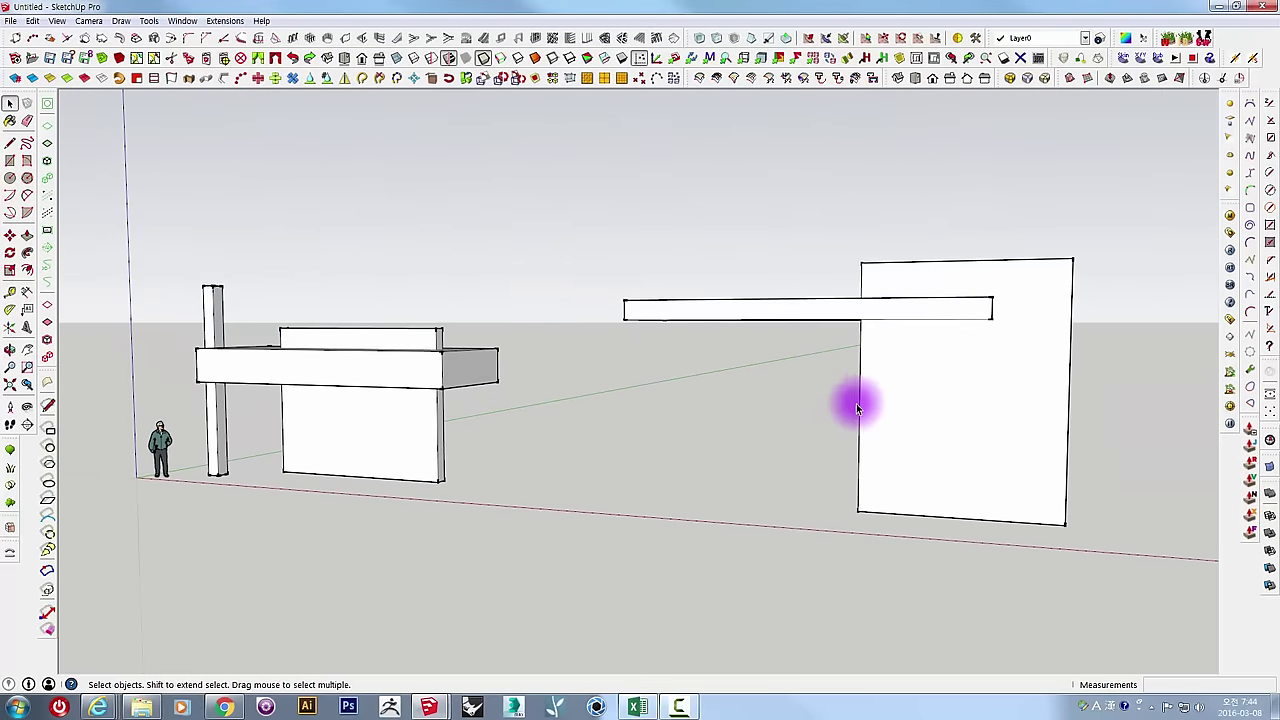
{"action": "mouse_move", "coordinate": [889, 363]}
{"action": "middle_mouse_down"}
{"action": "mouse_move", "coordinate": [773, 416]}
{"action": "mouse_move", "coordinate": [951, 351]}
{"action": "mouse_move", "coordinate": [937, 394]}
{"action": "mouse_move", "coordinate": [954, 434]}
{"action": "mouse_move", "coordinate": [729, 443]}
{"action": "mouse_move", "coordinate": [663, 423]}
{"action": "mouse_move", "coordinate": [697, 494]}
{"action": "middle_mouse_up"}
Select the thin slab and start moving it against the tall wall.
{"action": "left_click", "coordinate": [745, 383]}
{"action": "mouse_move", "coordinate": [917, 431]}
{"action": "middle_mouse_down"}
{"action": "mouse_move", "coordinate": [851, 366]}
{"action": "mouse_move", "coordinate": [594, 417]}
{"action": "mouse_move", "coordinate": [494, 491]}
{"action": "mouse_move", "coordinate": [196, 400]}
{"action": "mouse_move", "coordinate": [583, 409]}
{"action": "mouse_move", "coordinate": [530, 414]}
{"action": "mouse_move", "coordinate": [401, 348]}
{"action": "middle_mouse_up"}
{"action": "key", "text": "m"}
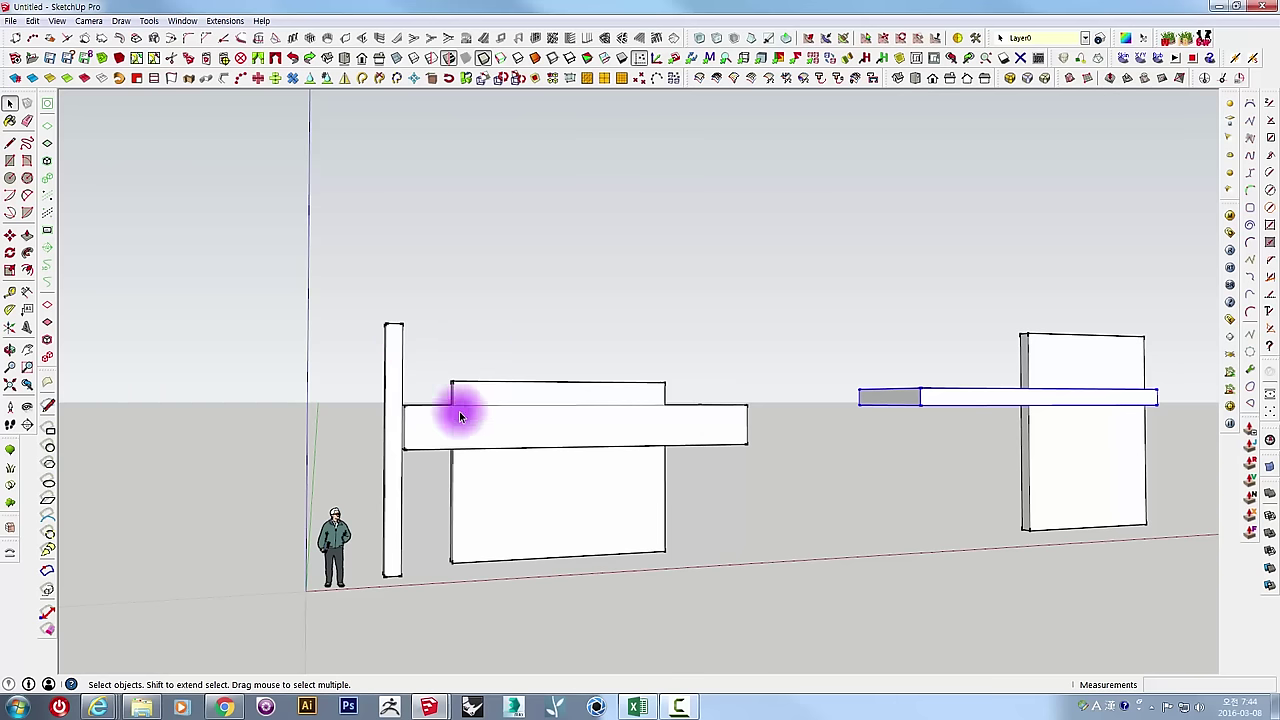
{"action": "mouse_move", "coordinate": [460, 417]}
{"action": "middle_mouse_down"}
{"action": "mouse_move", "coordinate": [529, 480]}
{"action": "mouse_move", "coordinate": [863, 463]}
{"action": "mouse_move", "coordinate": [991, 514]}
{"action": "mouse_move", "coordinate": [637, 486]}
{"action": "mouse_move", "coordinate": [818, 525]}
{"action": "middle_mouse_up"}
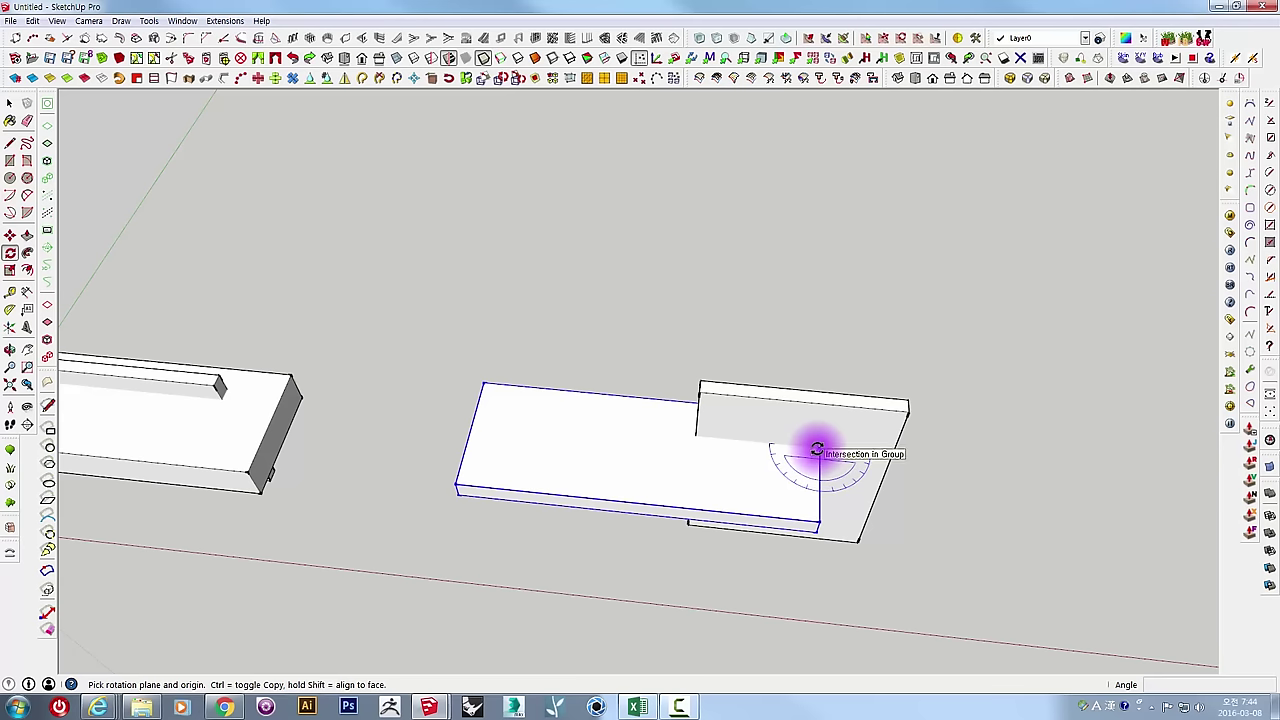
Rotate the right slab to a slight angle against its wall.
{"action": "left_click", "coordinate": [616, 437]}
{"action": "left_click", "coordinate": [757, 574]}
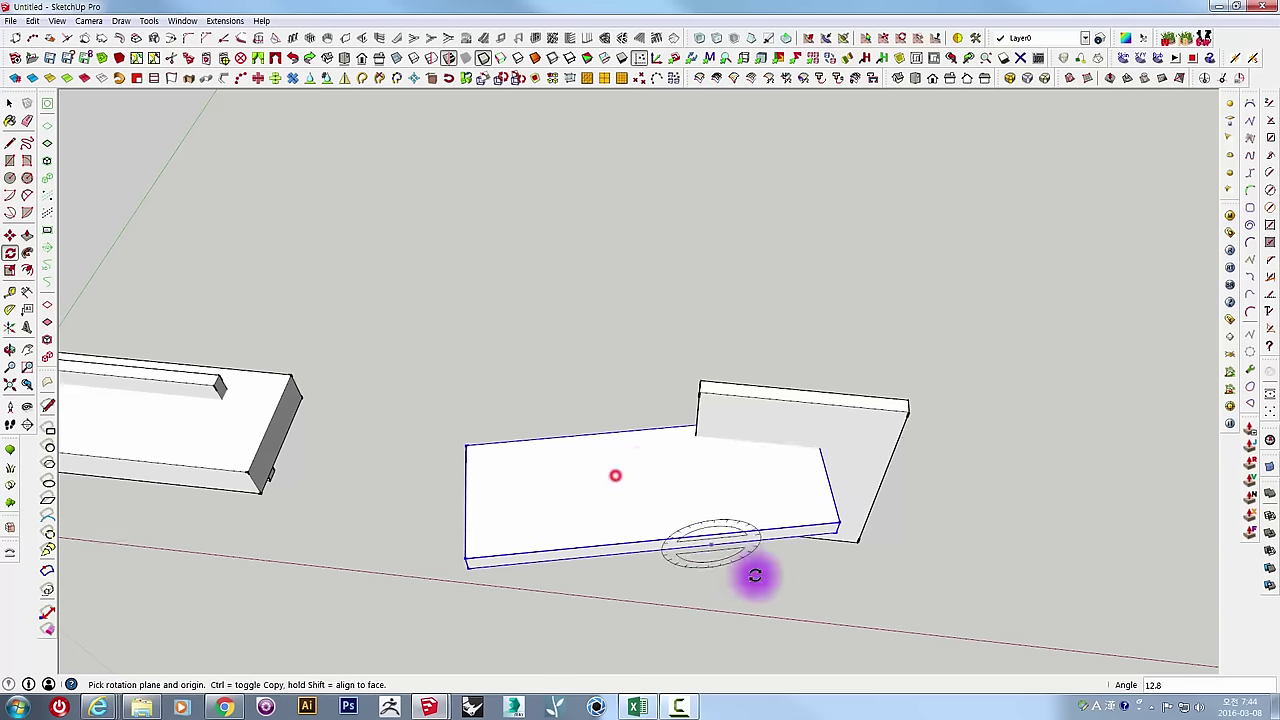
{"action": "mouse_move", "coordinate": [757, 574]}
{"action": "middle_mouse_down"}
{"action": "mouse_move", "coordinate": [978, 302]}
{"action": "mouse_move", "coordinate": [891, 428]}
{"action": "mouse_move", "coordinate": [1034, 343]}
{"action": "mouse_move", "coordinate": [875, 374]}
{"action": "mouse_move", "coordinate": [733, 348]}
{"action": "middle_mouse_up"}
{"action": "scroll", "coordinate": [891, 428], "scroll_direction": "up", "scroll_amount": 2}
{"action": "mouse_move", "coordinate": [860, 375]}
{"action": "middle_mouse_down"}
{"action": "mouse_move", "coordinate": [740, 514]}
{"action": "mouse_move", "coordinate": [820, 263]}
{"action": "mouse_move", "coordinate": [703, 523]}
{"action": "mouse_move", "coordinate": [806, 358]}
{"action": "middle_mouse_up"}
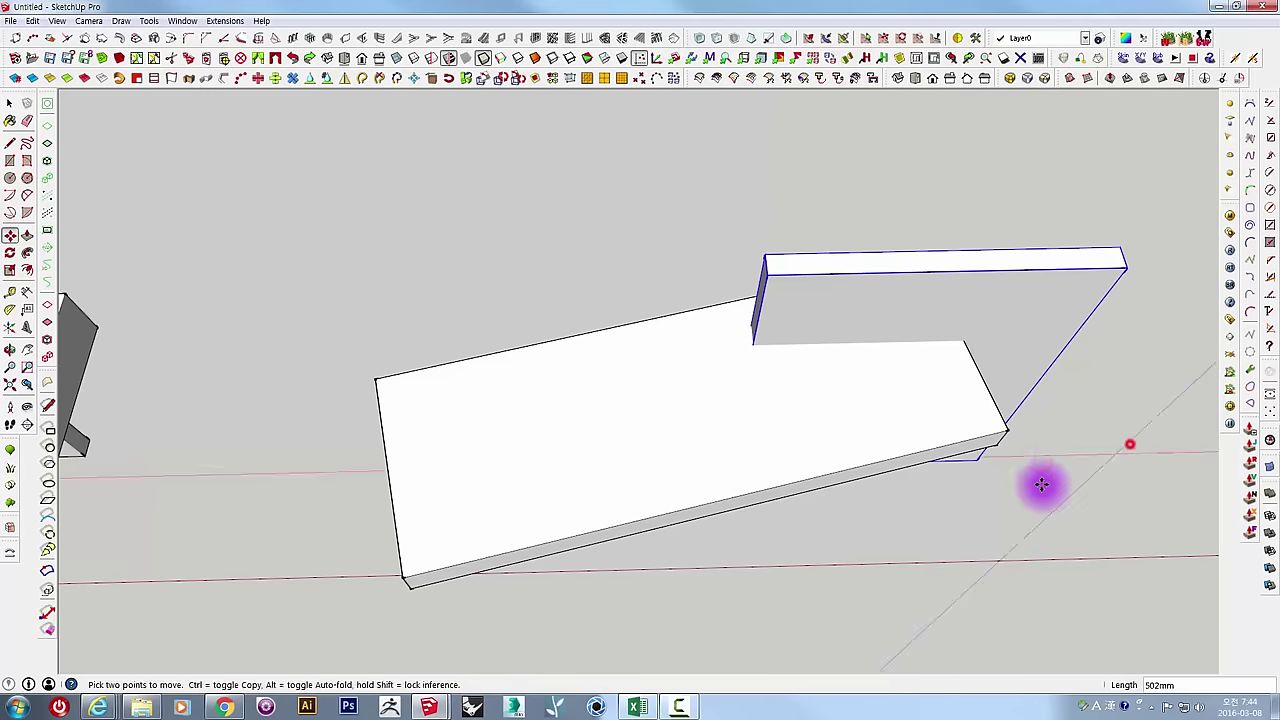
{"action": "middle_click_drag", "start_coordinate": [1046, 486], "coordinate": [1049, 303]}
Ctrl-copy the post to sit under the slab's free end.
{"action": "middle_click_drag", "start_coordinate": [469, 443], "coordinate": [306, 420]}
{"action": "scroll", "coordinate": [430, 395], "scroll_direction": "up", "scroll_amount": 2}
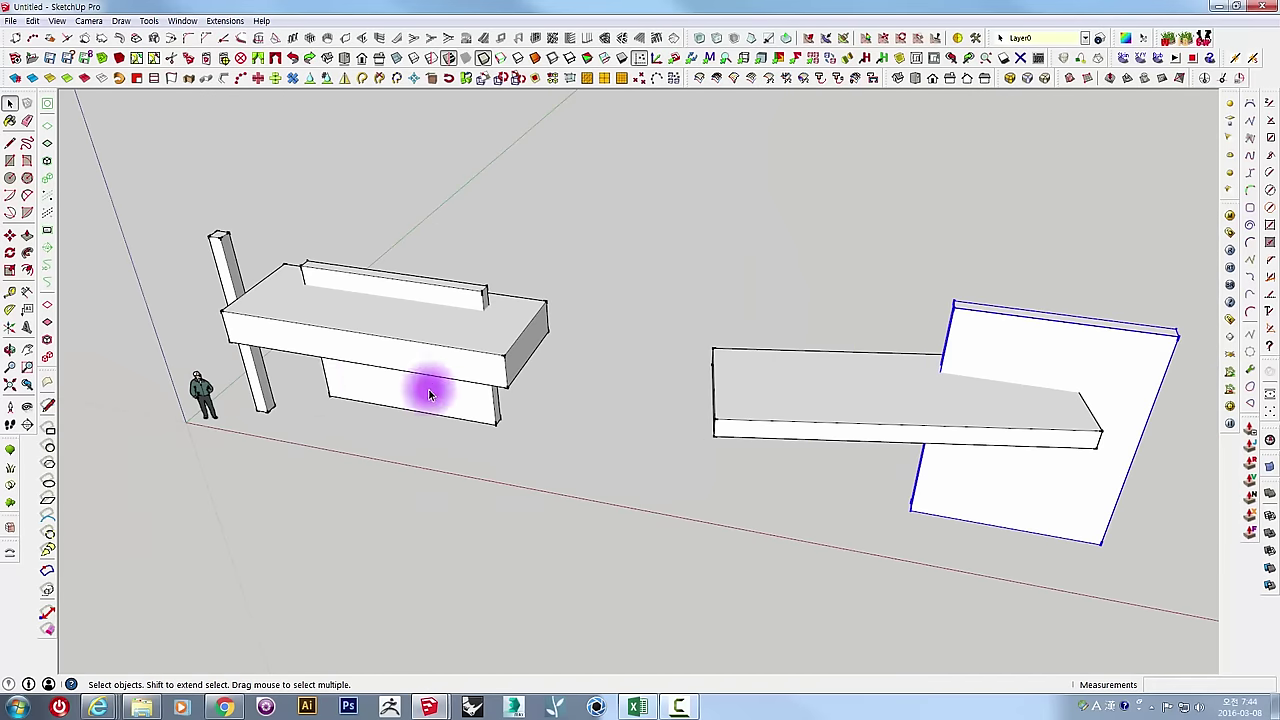
{"action": "left_click", "coordinate": [340, 427]}
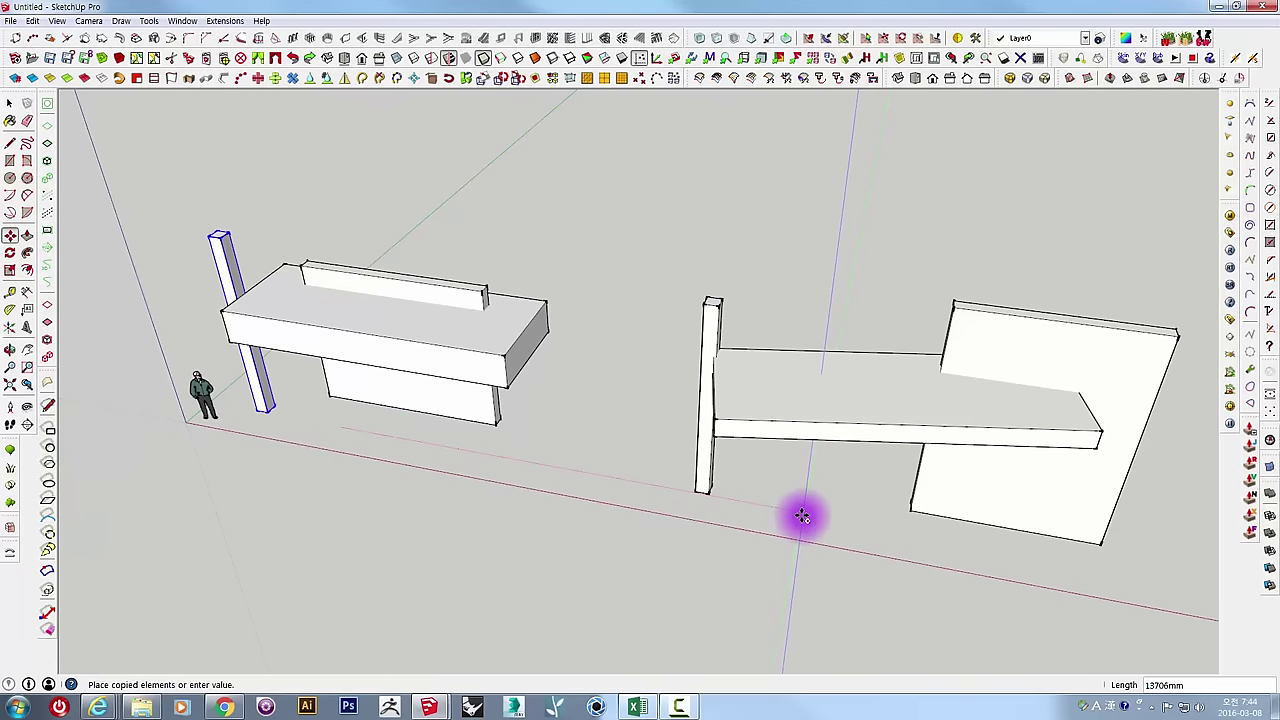
{"action": "middle_click_drag", "start_coordinate": [828, 465], "coordinate": [1014, 309]}
Finish the post copy, then rotate the right wall group into a tilted lean against the beam.
{"action": "key", "text": "space"}
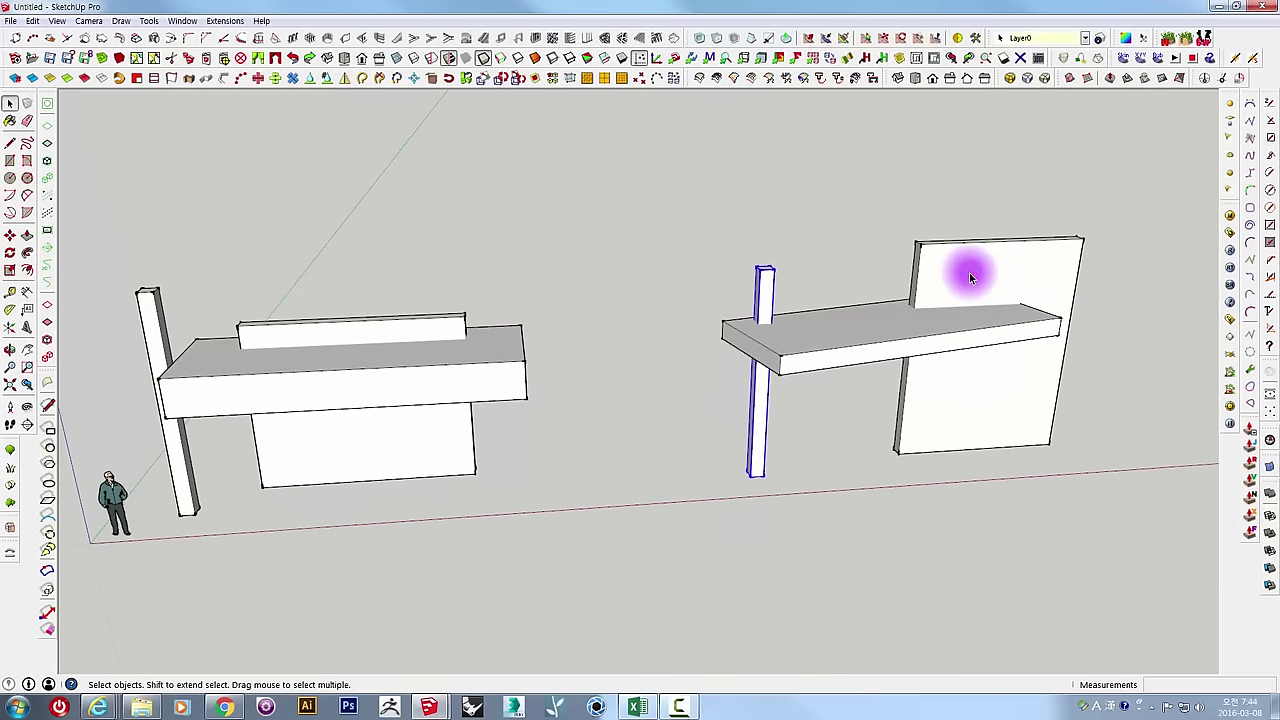
{"action": "left_click", "coordinate": [971, 271]}
{"action": "middle_click_drag", "start_coordinate": [923, 386], "coordinate": [965, 433]}
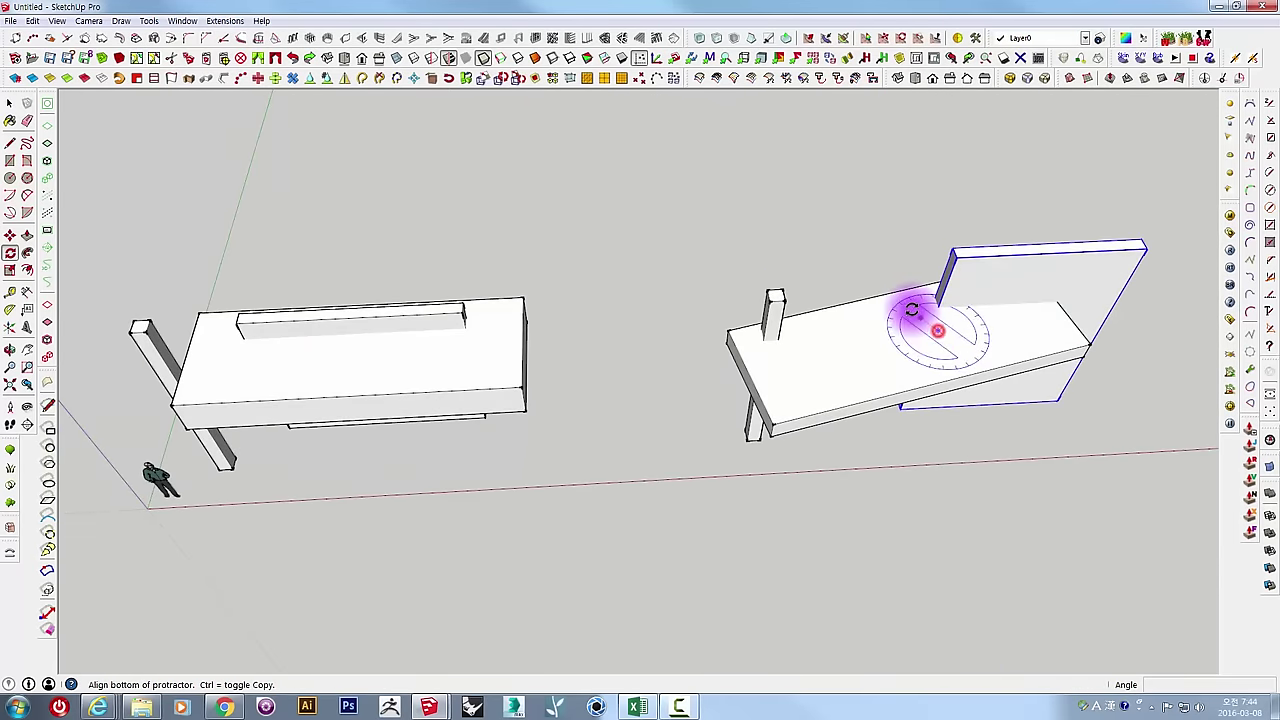
{"action": "left_click", "coordinate": [963, 343]}
{"action": "mouse_move", "coordinate": [963, 343]}
{"action": "middle_mouse_down"}
{"action": "mouse_move", "coordinate": [1020, 294]}
{"action": "mouse_move", "coordinate": [1034, 320]}
{"action": "mouse_move", "coordinate": [786, 363]}
{"action": "mouse_move", "coordinate": [592, 262]}
{"action": "mouse_move", "coordinate": [409, 269]}
{"action": "mouse_move", "coordinate": [832, 273]}
{"action": "mouse_move", "coordinate": [800, 363]}
{"action": "mouse_move", "coordinate": [851, 391]}
{"action": "mouse_move", "coordinate": [871, 343]}
{"action": "middle_mouse_up"}
{"action": "scroll", "coordinate": [800, 363], "scroll_direction": "up", "scroll_amount": 2}
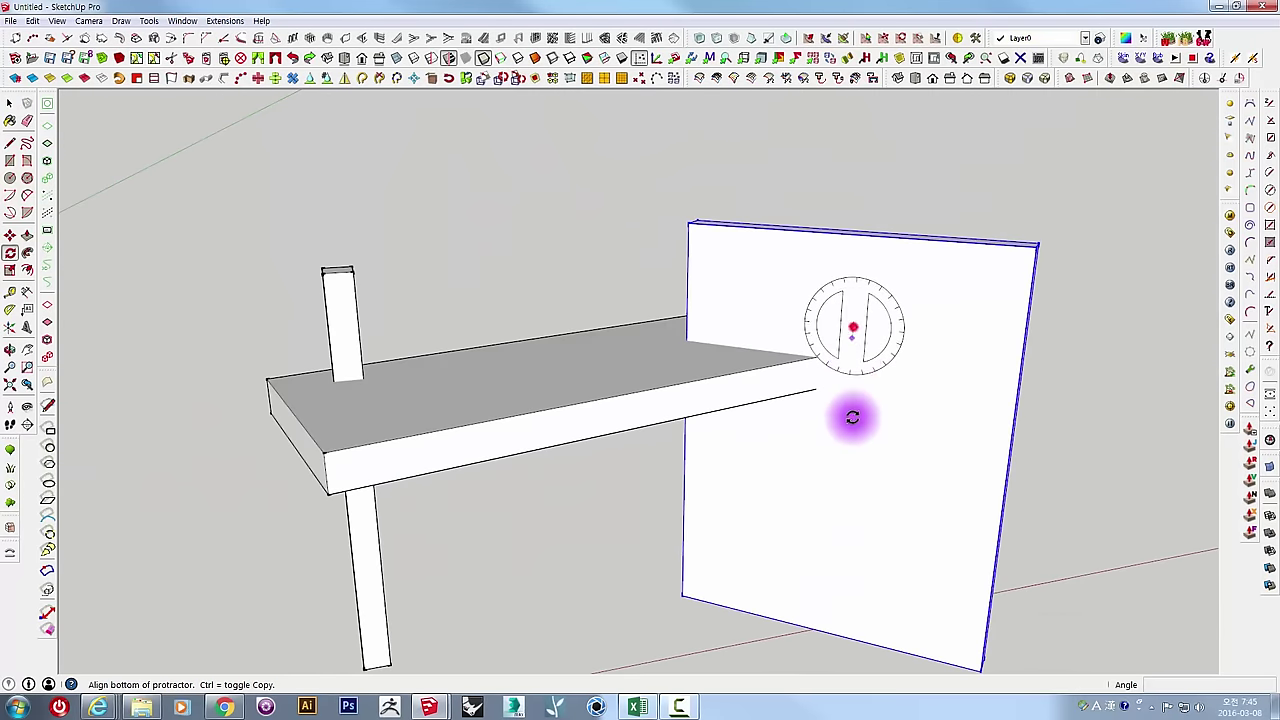
{"action": "left_click", "coordinate": [850, 469]}
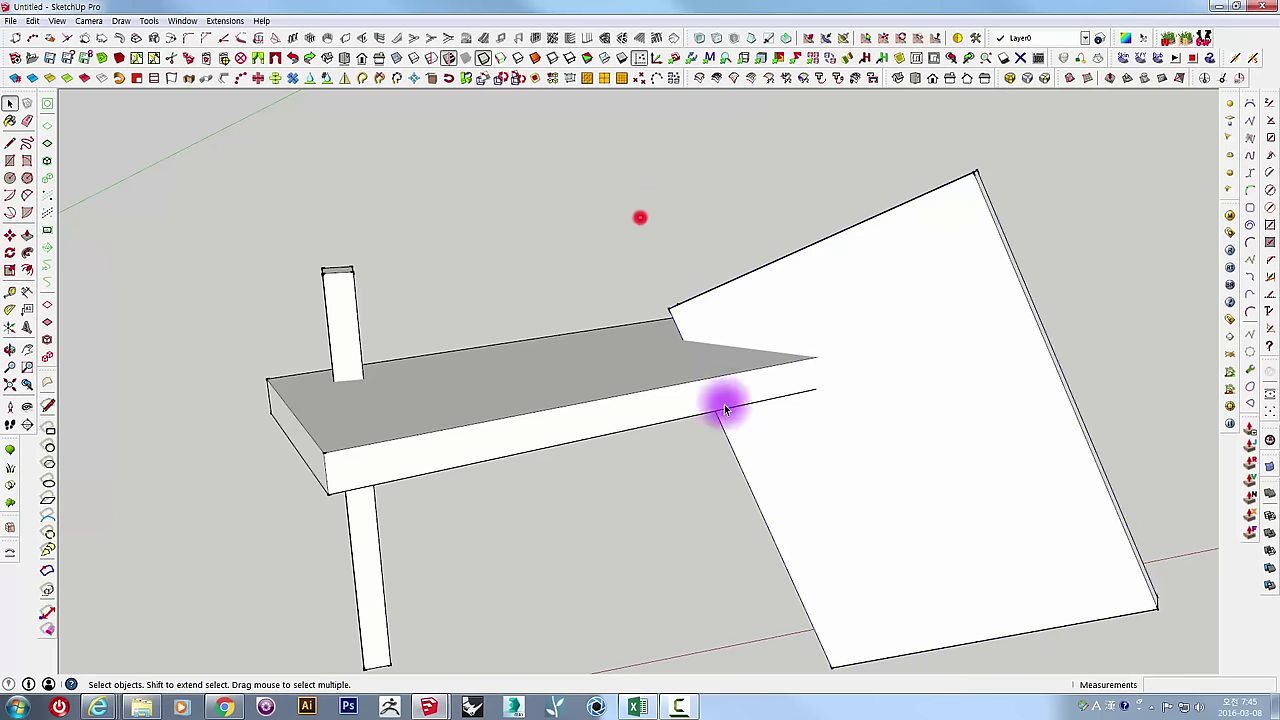
{"action": "mouse_move", "coordinate": [726, 409]}
{"action": "middle_mouse_down"}
{"action": "mouse_move", "coordinate": [943, 363]}
{"action": "mouse_move", "coordinate": [963, 429]}
{"action": "mouse_move", "coordinate": [903, 374]}
{"action": "mouse_move", "coordinate": [394, 369]}
{"action": "mouse_move", "coordinate": [360, 397]}
{"action": "mouse_move", "coordinate": [709, 463]}
{"action": "mouse_move", "coordinate": [866, 427]}
{"action": "mouse_move", "coordinate": [680, 429]}
{"action": "mouse_move", "coordinate": [551, 509]}
{"action": "mouse_move", "coordinate": [517, 491]}
{"action": "mouse_move", "coordinate": [635, 427]}
{"action": "mouse_move", "coordinate": [700, 592]}
{"action": "mouse_move", "coordinate": [641, 468]}
{"action": "middle_mouse_up"}
{"action": "mouse_move", "coordinate": [594, 531]}
{"action": "middle_mouse_down"}
{"action": "mouse_move", "coordinate": [403, 480]}
{"action": "mouse_move", "coordinate": [840, 577]}
{"action": "mouse_move", "coordinate": [863, 520]}
{"action": "mouse_move", "coordinate": [871, 431]}
{"action": "mouse_move", "coordinate": [753, 316]}
{"action": "mouse_move", "coordinate": [714, 297]}
{"action": "mouse_move", "coordinate": [663, 463]}
{"action": "mouse_move", "coordinate": [805, 328]}
{"action": "mouse_move", "coordinate": [771, 251]}
{"action": "mouse_move", "coordinate": [555, 252]}
{"action": "mouse_move", "coordinate": [652, 346]}
{"action": "mouse_move", "coordinate": [557, 477]}
{"action": "mouse_move", "coordinate": [586, 547]}
{"action": "middle_mouse_up"}
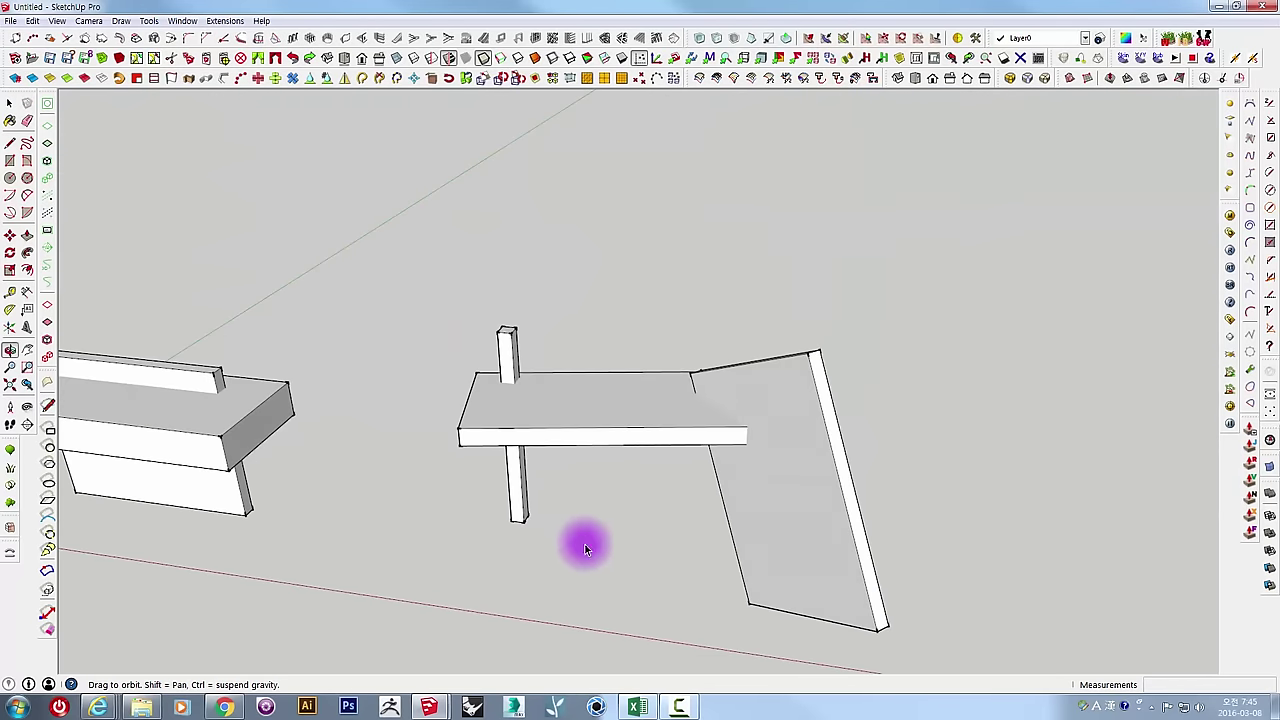
Draw a ground rectangle under the post and wall and push/pull it into a thin slab.
{"action": "left_click", "coordinate": [9, 161]}
{"action": "mouse_move", "coordinate": [620, 420]}
{"action": "middle_mouse_down"}
{"action": "mouse_move", "coordinate": [737, 486]}
{"action": "mouse_move", "coordinate": [527, 580]}
{"action": "middle_mouse_up"}
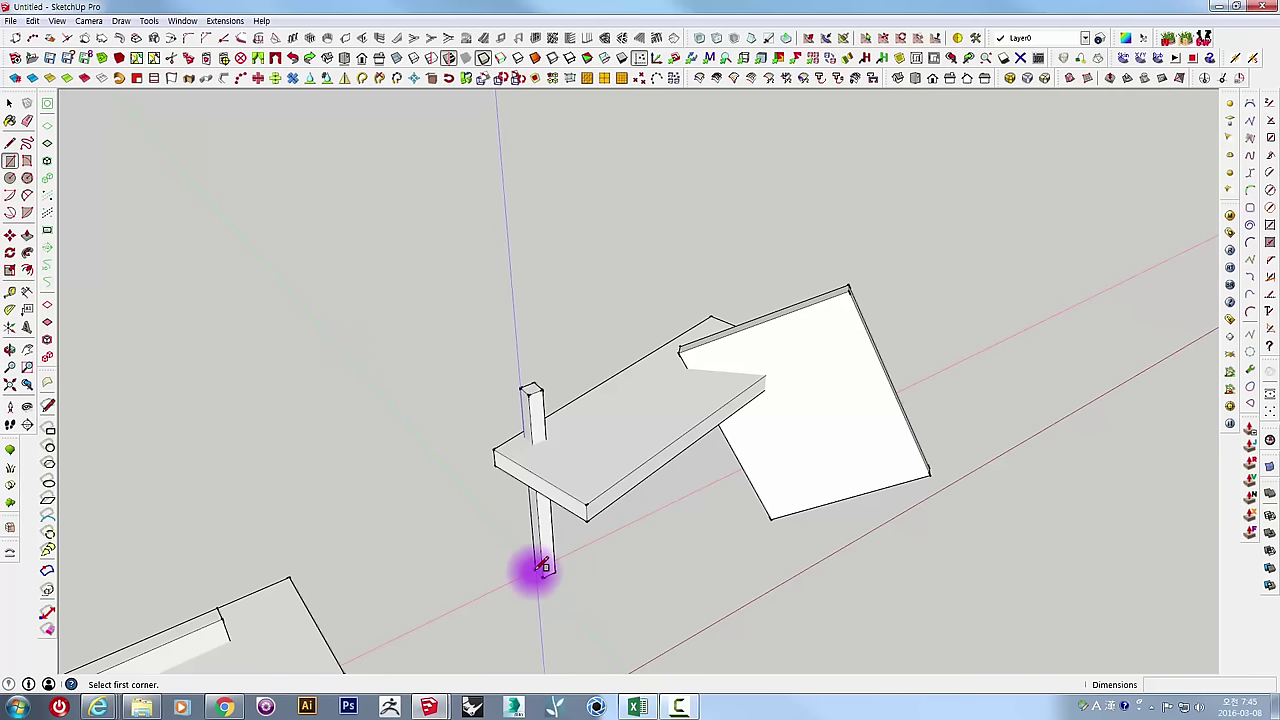
{"action": "left_click", "coordinate": [993, 477]}
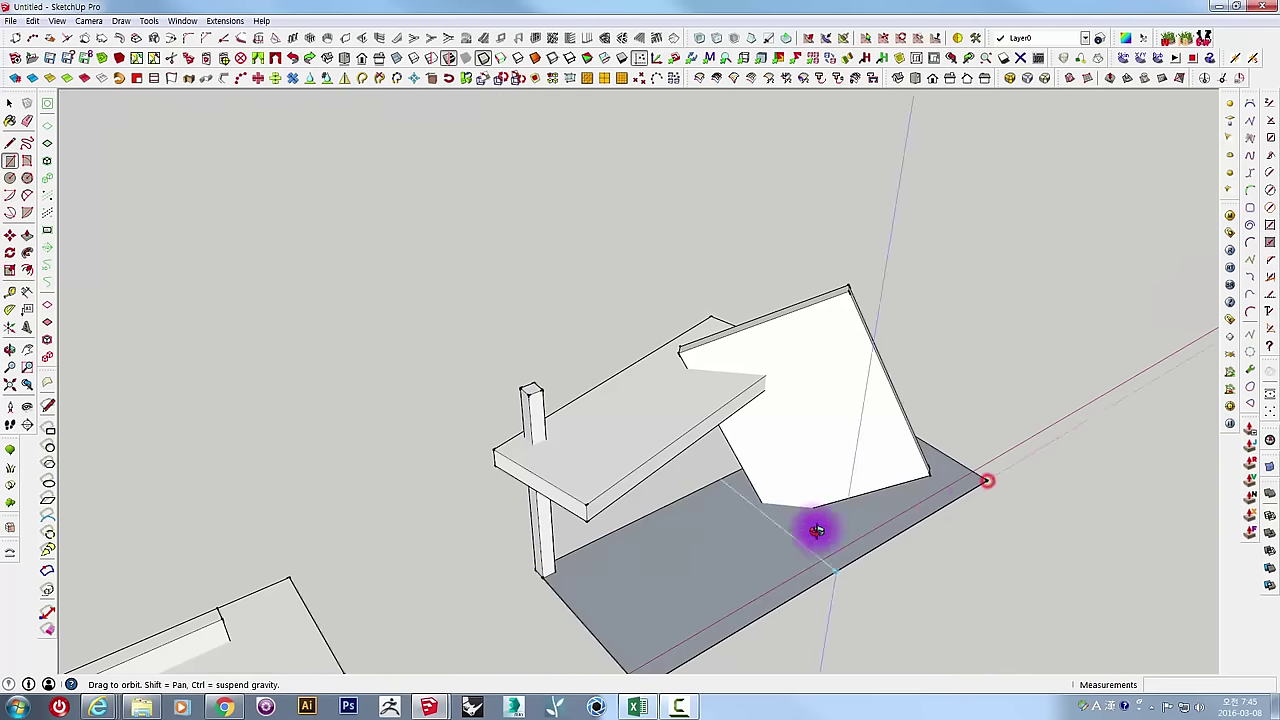
{"action": "mouse_move", "coordinate": [817, 529]}
{"action": "middle_mouse_down"}
{"action": "mouse_move", "coordinate": [666, 506]}
{"action": "mouse_move", "coordinate": [771, 374]}
{"action": "mouse_move", "coordinate": [703, 400]}
{"action": "mouse_move", "coordinate": [652, 482]}
{"action": "middle_mouse_up"}
{"action": "left_click_drag", "start_coordinate": [573, 493], "coordinate": [573, 500]}
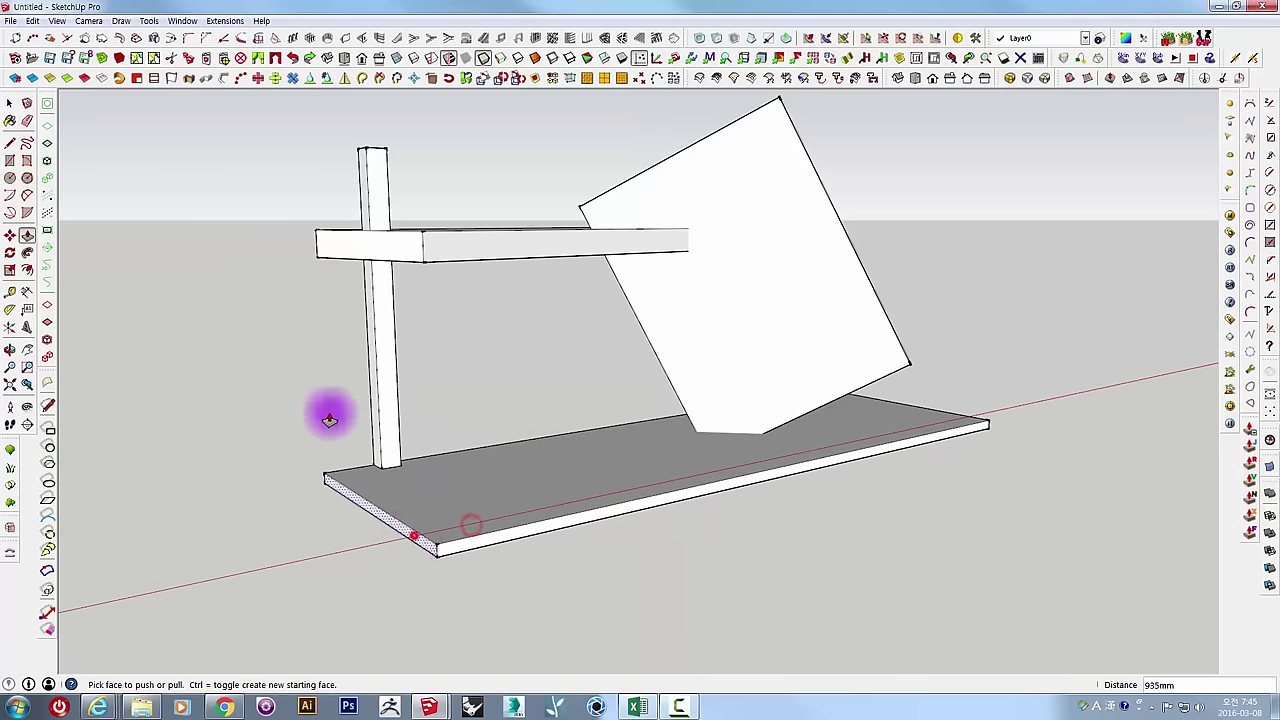
{"action": "mouse_move", "coordinate": [330, 418]}
{"action": "middle_mouse_down"}
{"action": "mouse_move", "coordinate": [929, 623]}
{"action": "mouse_move", "coordinate": [614, 552]}
{"action": "middle_mouse_up"}
{"action": "left_click", "coordinate": [600, 541]}
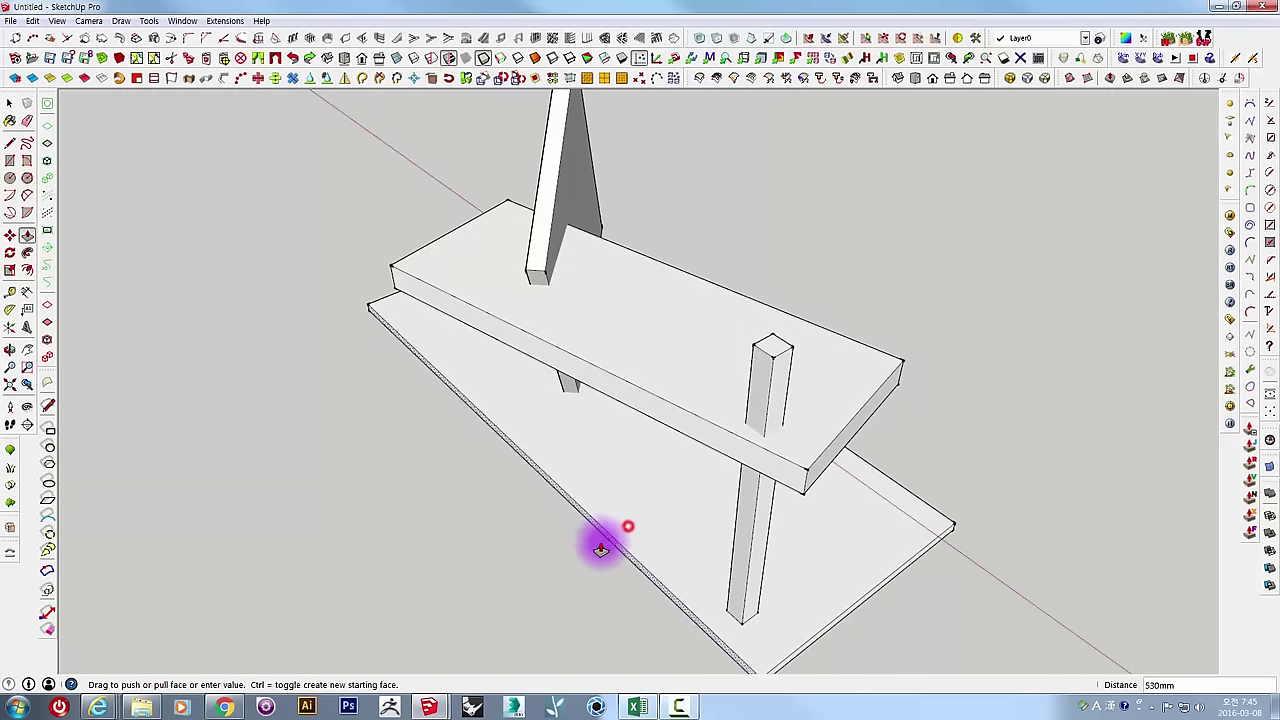
{"action": "mouse_move", "coordinate": [951, 509]}
{"action": "middle_mouse_down"}
{"action": "mouse_move", "coordinate": [677, 525]}
{"action": "mouse_move", "coordinate": [633, 381]}
{"action": "mouse_move", "coordinate": [709, 429]}
{"action": "mouse_move", "coordinate": [734, 417]}
{"action": "mouse_move", "coordinate": [677, 436]}
{"action": "mouse_move", "coordinate": [771, 434]}
{"action": "mouse_move", "coordinate": [774, 471]}
{"action": "mouse_move", "coordinate": [745, 533]}
{"action": "middle_mouse_up"}
Make the base slab into its own group.
{"action": "left_click", "coordinate": [745, 533]}
{"action": "right_click", "coordinate": [745, 528]}
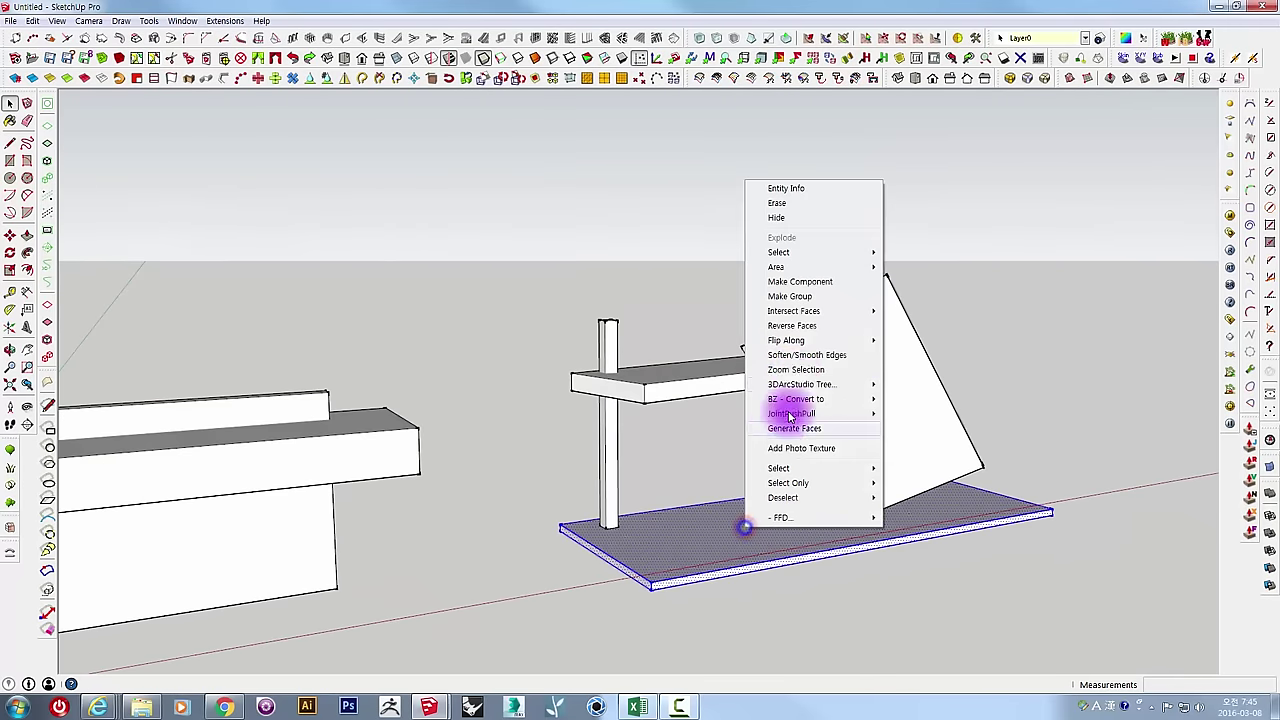
{"action": "left_click", "coordinate": [797, 300]}
{"action": "mouse_move", "coordinate": [777, 429]}
{"action": "middle_mouse_down"}
{"action": "mouse_move", "coordinate": [1069, 394]}
{"action": "mouse_move", "coordinate": [699, 438]}
{"action": "mouse_move", "coordinate": [513, 432]}
{"action": "mouse_move", "coordinate": [616, 478]}
{"action": "middle_mouse_up"}
{"action": "middle_click_drag", "start_coordinate": [440, 521], "coordinate": [448, 493]}
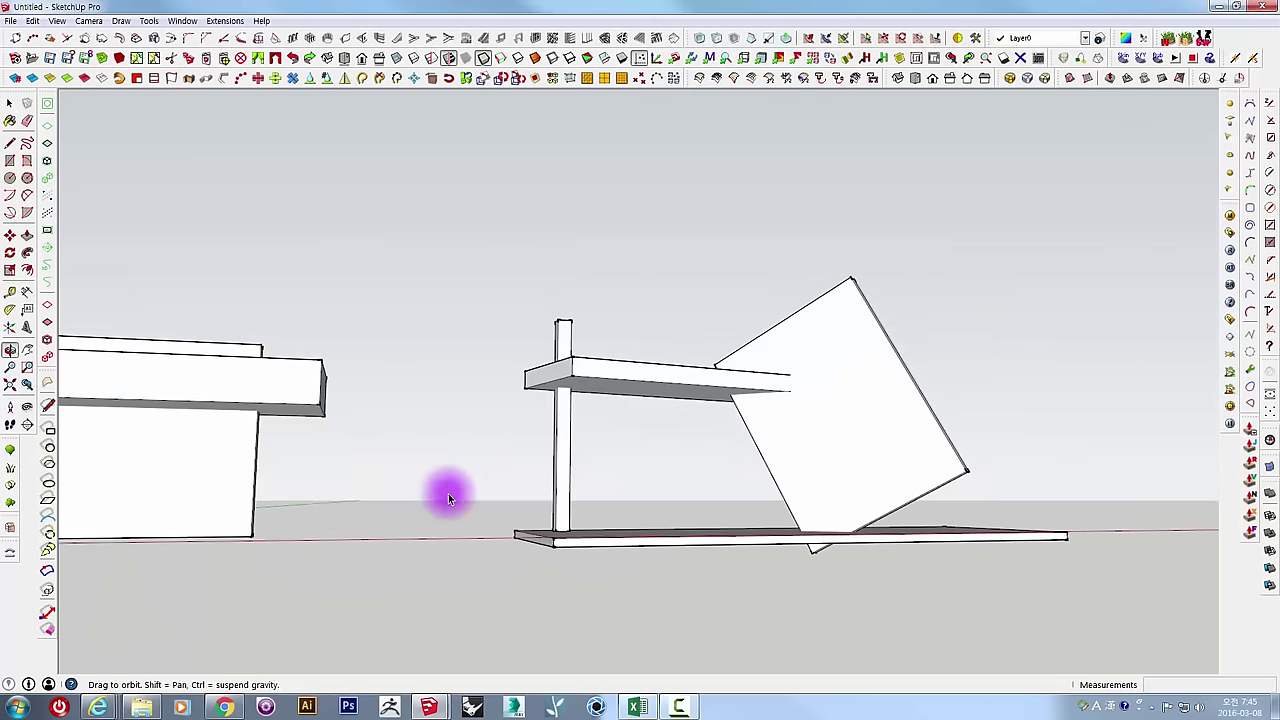
{"action": "middle_click_drag", "start_coordinate": [680, 531], "coordinate": [532, 553]}
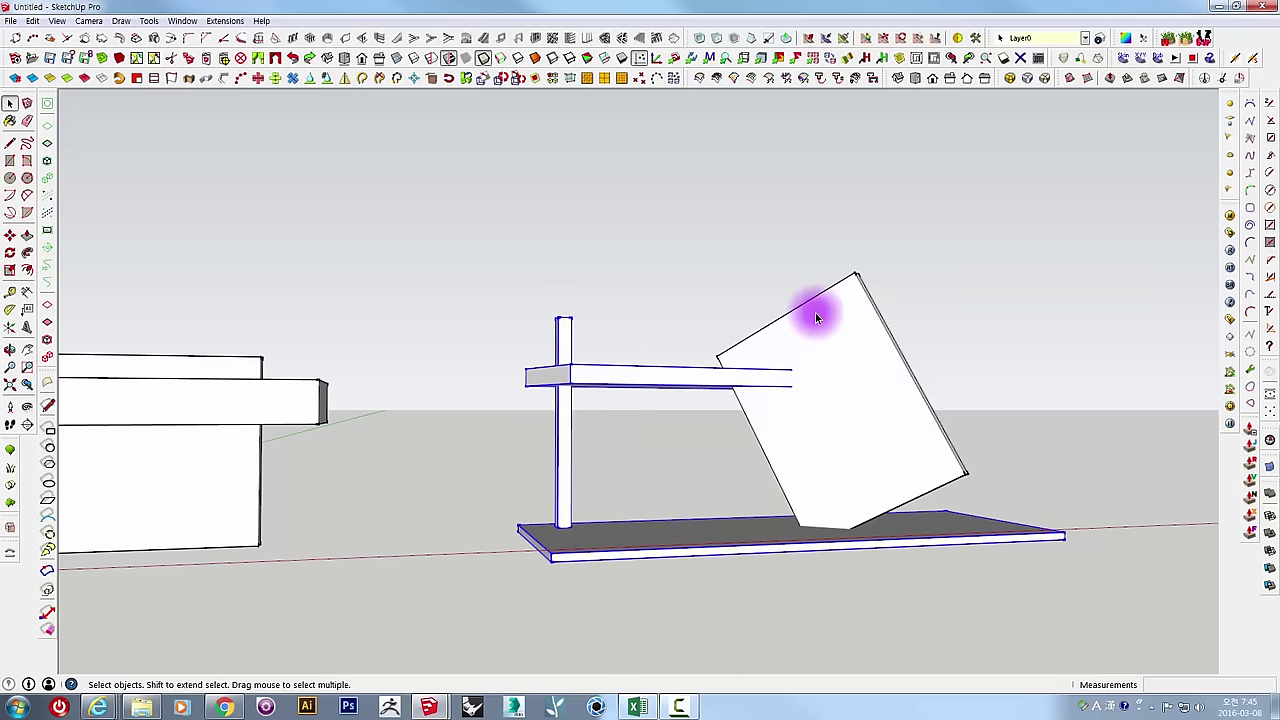
{"action": "mouse_move", "coordinate": [868, 370]}
{"action": "middle_mouse_down"}
{"action": "mouse_move", "coordinate": [808, 491]}
{"action": "mouse_move", "coordinate": [793, 365]}
{"action": "middle_mouse_up"}
{"action": "scroll", "coordinate": [805, 341], "scroll_direction": "up", "scroll_amount": 2}
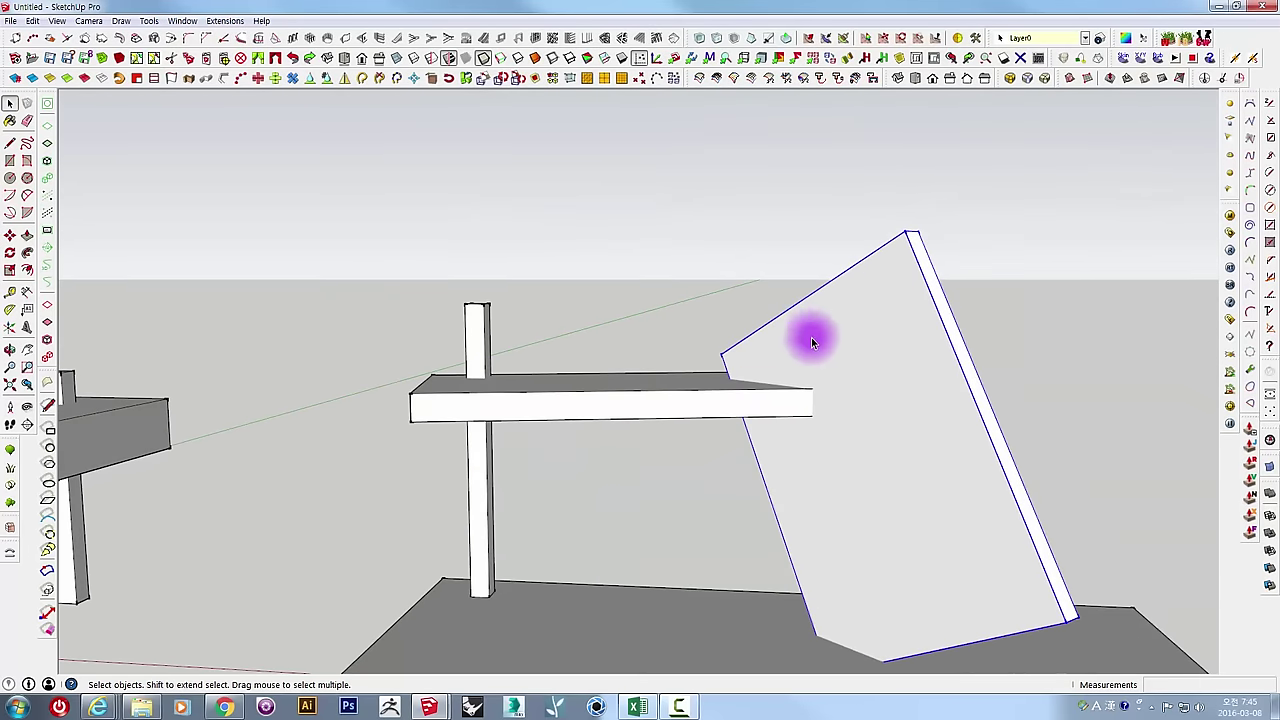
{"action": "mouse_move", "coordinate": [885, 296]}
{"action": "middle_mouse_down"}
{"action": "mouse_move", "coordinate": [920, 314]}
{"action": "mouse_move", "coordinate": [660, 283]}
{"action": "mouse_move", "coordinate": [799, 337]}
{"action": "mouse_move", "coordinate": [924, 346]}
{"action": "middle_mouse_up"}
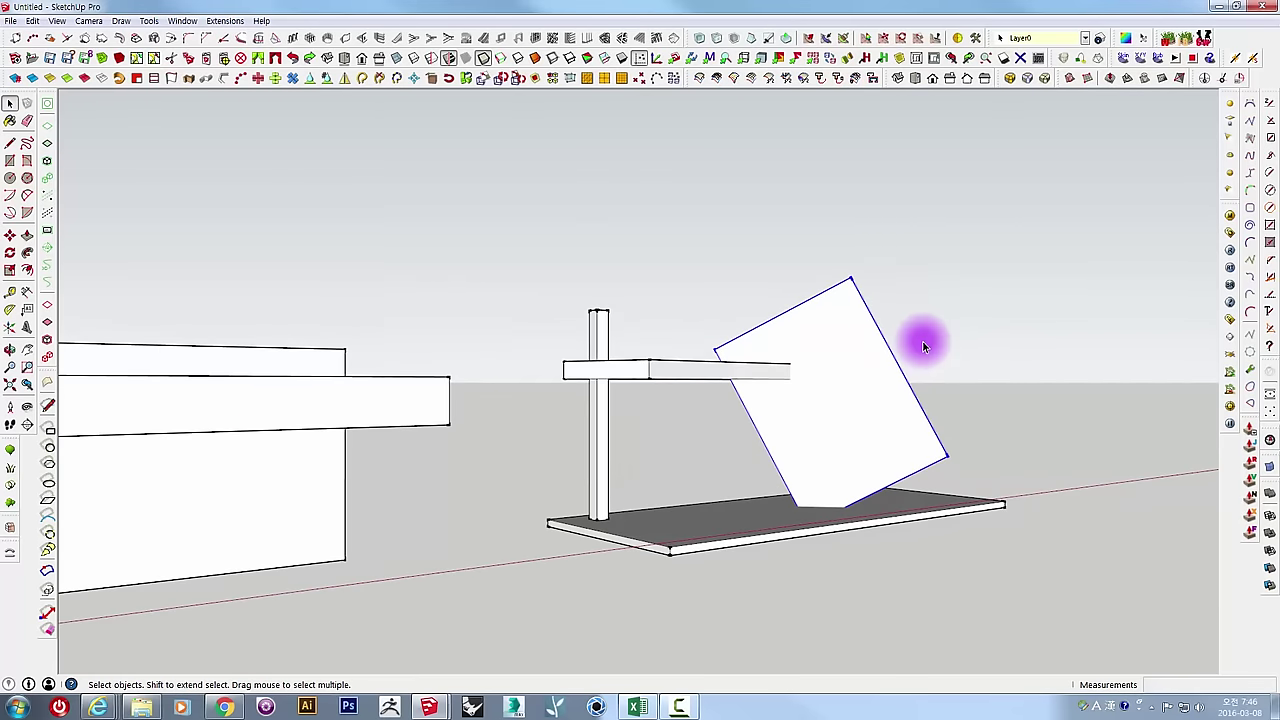
{"action": "mouse_move", "coordinate": [922, 344]}
{"action": "middle_mouse_down"}
{"action": "mouse_move", "coordinate": [840, 463]}
{"action": "mouse_move", "coordinate": [757, 384]}
{"action": "mouse_move", "coordinate": [691, 466]}
{"action": "mouse_move", "coordinate": [534, 434]}
{"action": "mouse_move", "coordinate": [831, 304]}
{"action": "mouse_move", "coordinate": [731, 443]}
{"action": "mouse_move", "coordinate": [843, 434]}
{"action": "mouse_move", "coordinate": [794, 386]}
{"action": "mouse_move", "coordinate": [1079, 393]}
{"action": "mouse_move", "coordinate": [580, 380]}
{"action": "middle_mouse_up"}
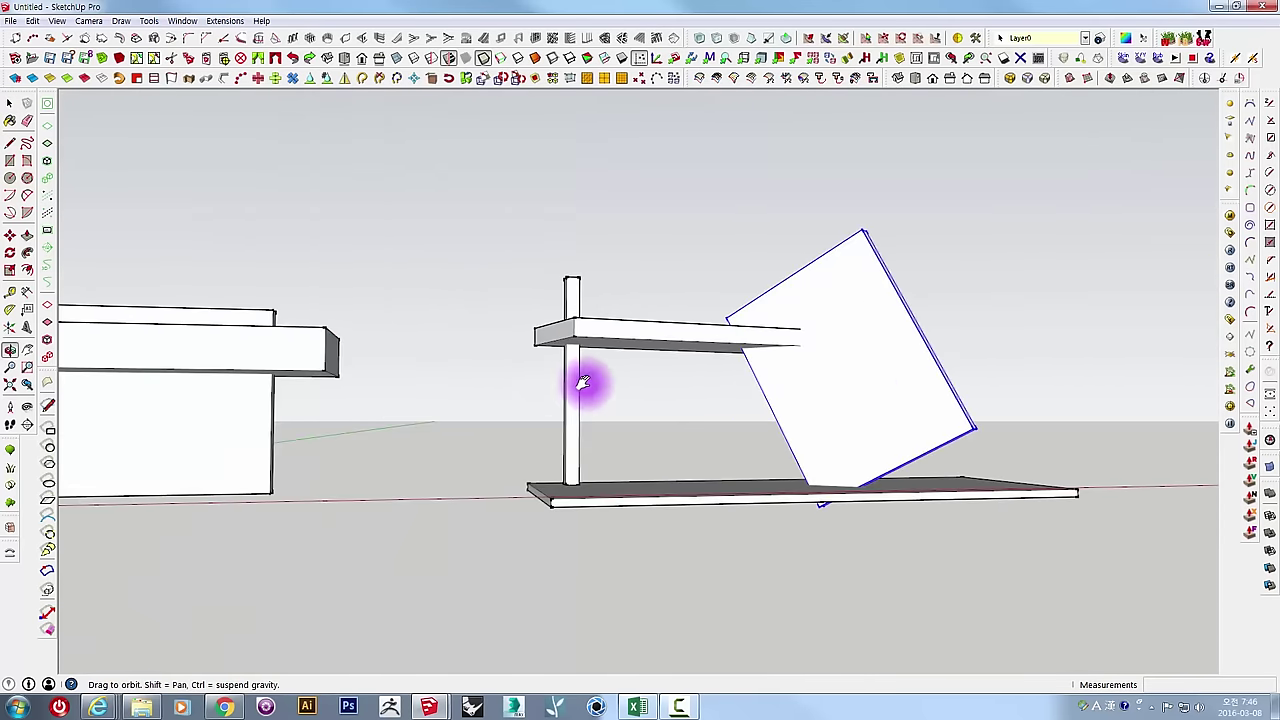
{"action": "scroll", "coordinate": [908, 380], "scroll_direction": "up", "scroll_amount": 2}
{"action": "scroll", "coordinate": [908, 380], "scroll_direction": "up", "scroll_amount": 2}
{"action": "middle_click_drag", "start_coordinate": [908, 380], "coordinate": [842, 386]}
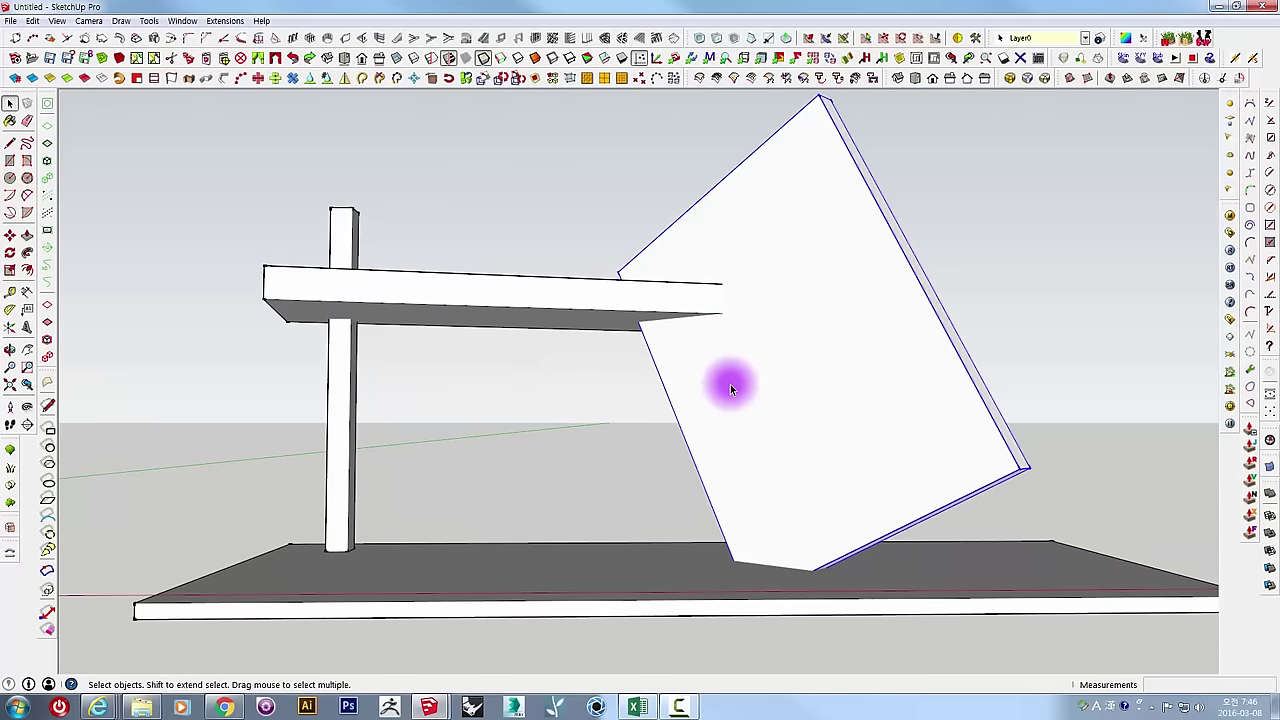
{"action": "mouse_move", "coordinate": [583, 374]}
{"action": "middle_mouse_down"}
{"action": "mouse_move", "coordinate": [549, 571]}
{"action": "mouse_move", "coordinate": [590, 498]}
{"action": "mouse_move", "coordinate": [903, 466]}
{"action": "mouse_move", "coordinate": [620, 468]}
{"action": "middle_mouse_up"}
{"action": "scroll", "coordinate": [903, 466], "scroll_direction": "down", "scroll_amount": 2}
{"action": "scroll", "coordinate": [966, 466], "scroll_direction": "down", "scroll_amount": 2}
{"action": "scroll", "coordinate": [620, 468], "scroll_direction": "up", "scroll_amount": 2}
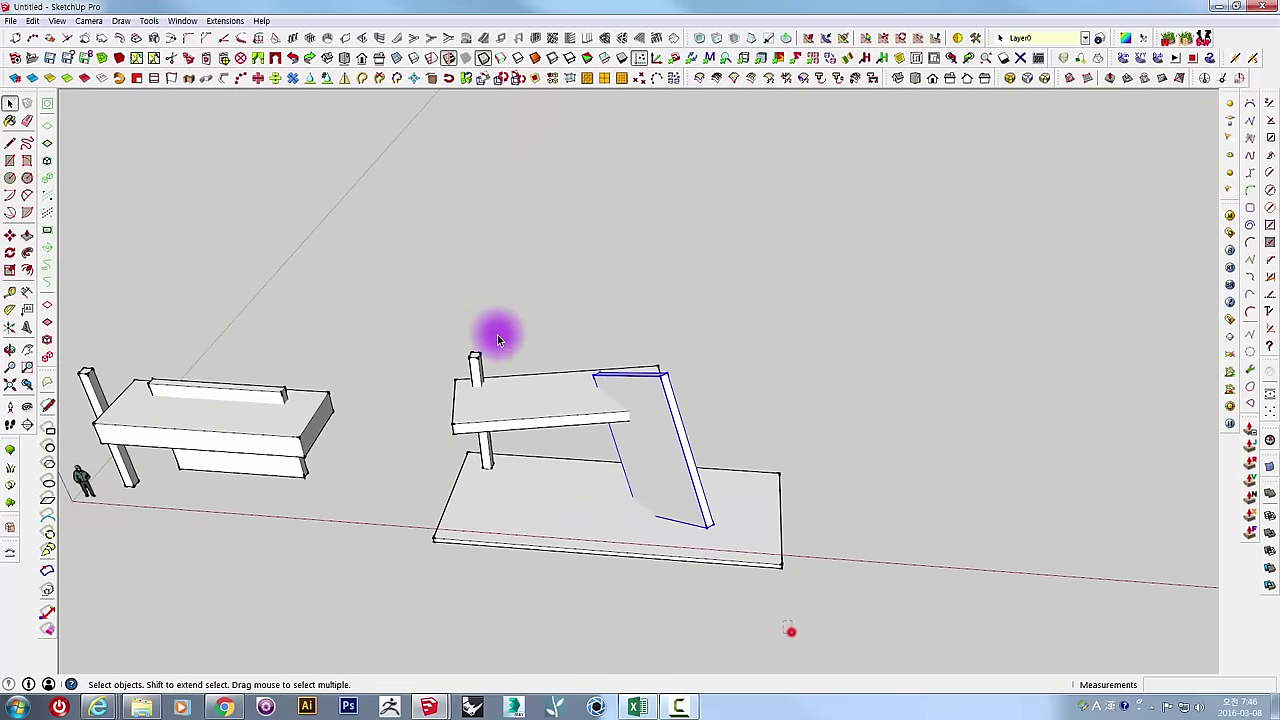
{"action": "scroll", "coordinate": [305, 408], "scroll_direction": "up", "scroll_amount": 2}
{"action": "scroll", "coordinate": [274, 400], "scroll_direction": "up", "scroll_amount": 2}
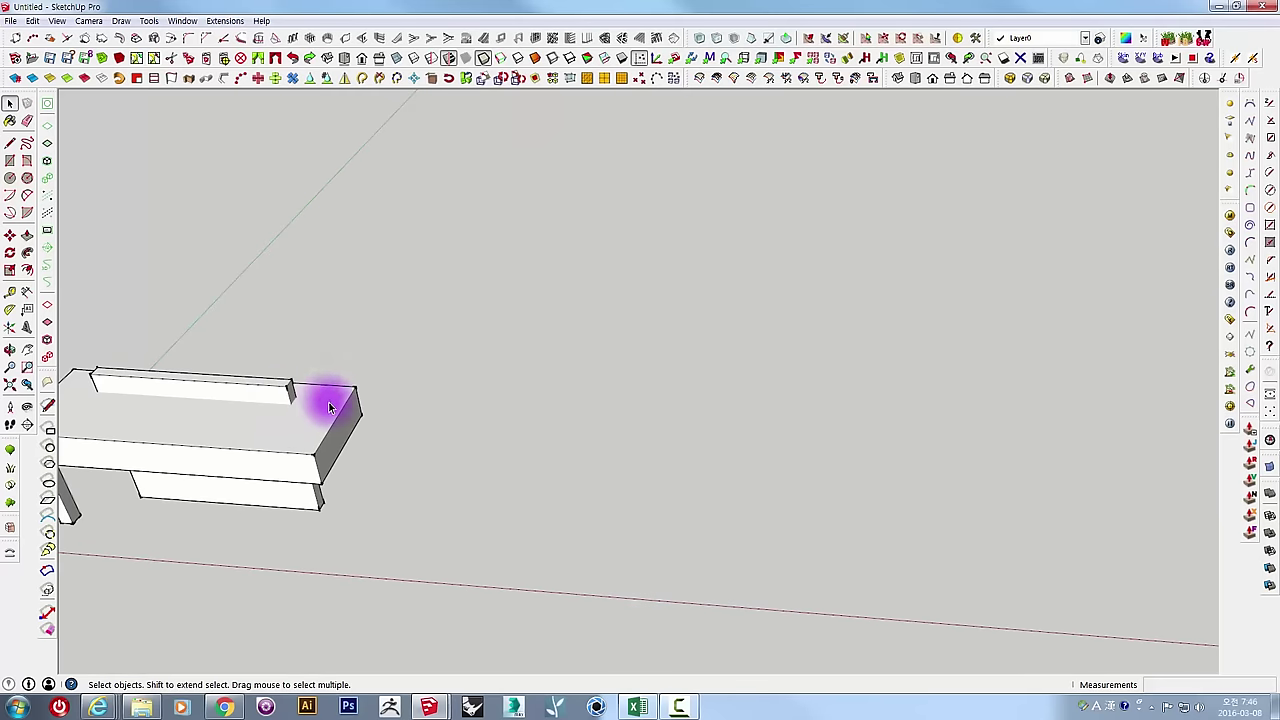
Ctrl-move a copy of the bench model to the right of the original.
{"action": "middle_click_drag", "start_coordinate": [320, 429], "coordinate": [661, 466], "text": "shift"}
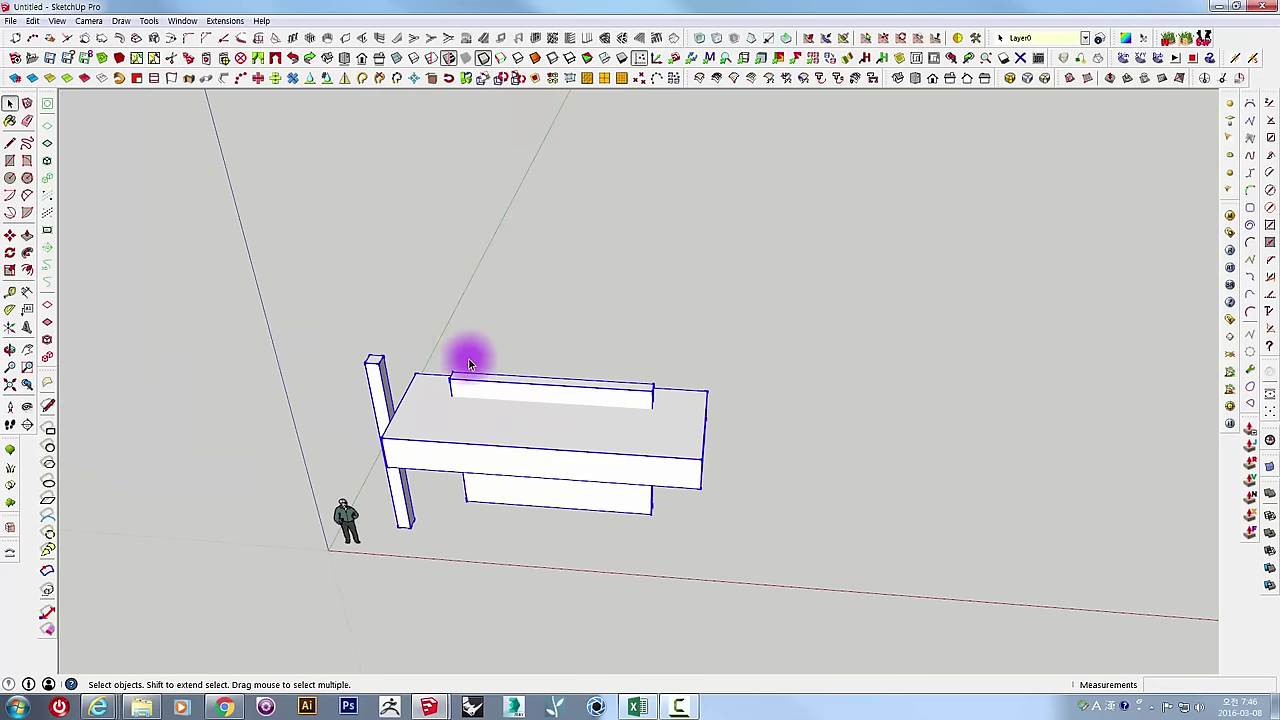
{"action": "key", "text": "m"}
{"action": "key", "text": "ctrl"}
{"action": "left_click", "coordinate": [449, 557]}
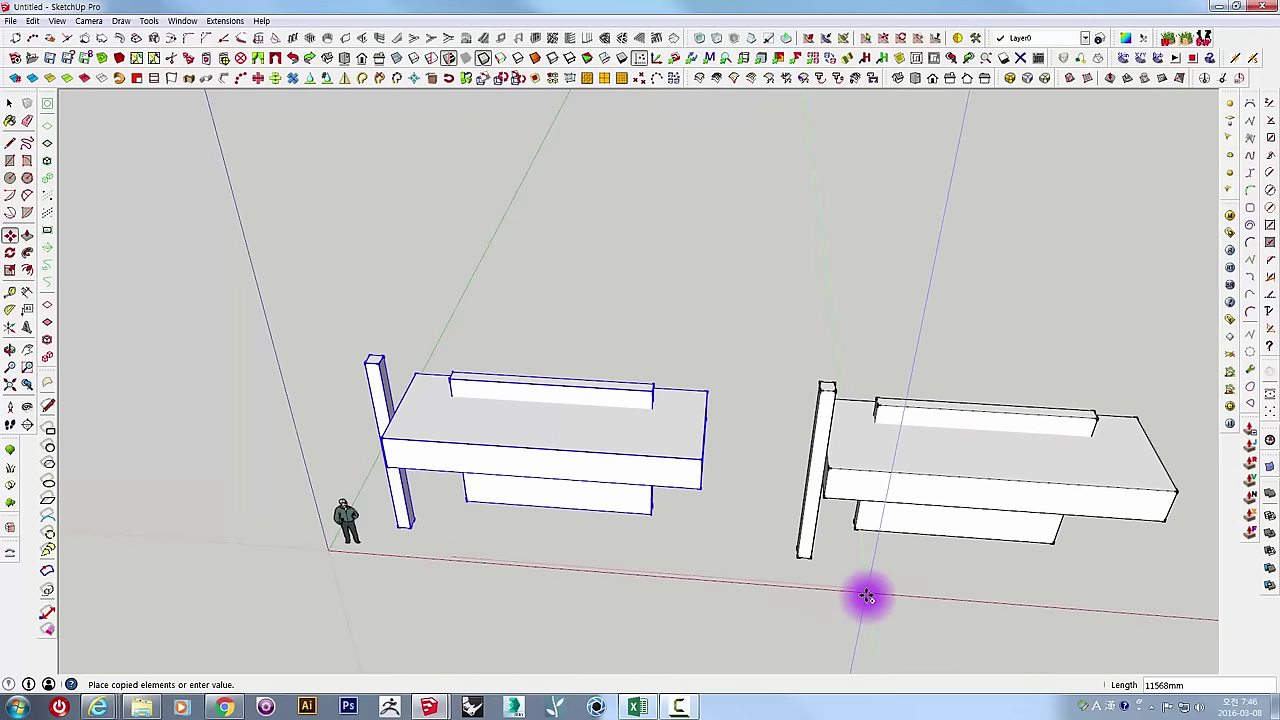
{"action": "left_click", "coordinate": [885, 596]}
{"action": "middle_click_drag", "start_coordinate": [891, 596], "coordinate": [883, 433]}
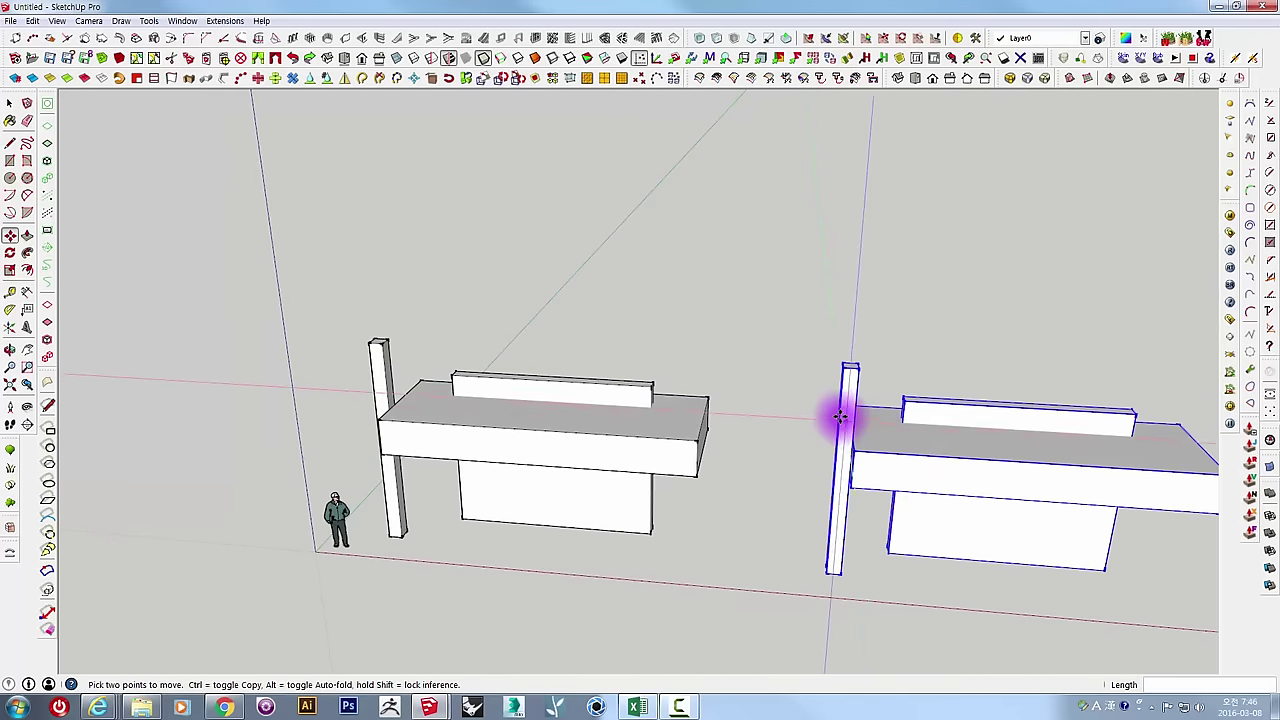
{"action": "scroll", "coordinate": [857, 412], "scroll_direction": "up", "scroll_amount": 2}
{"action": "scroll", "coordinate": [886, 457], "scroll_direction": "up", "scroll_amount": 2}
Select the copy's post and try the Scale tool, then cancel it.
{"action": "left_click", "coordinate": [849, 494]}
{"action": "key", "text": "s"}
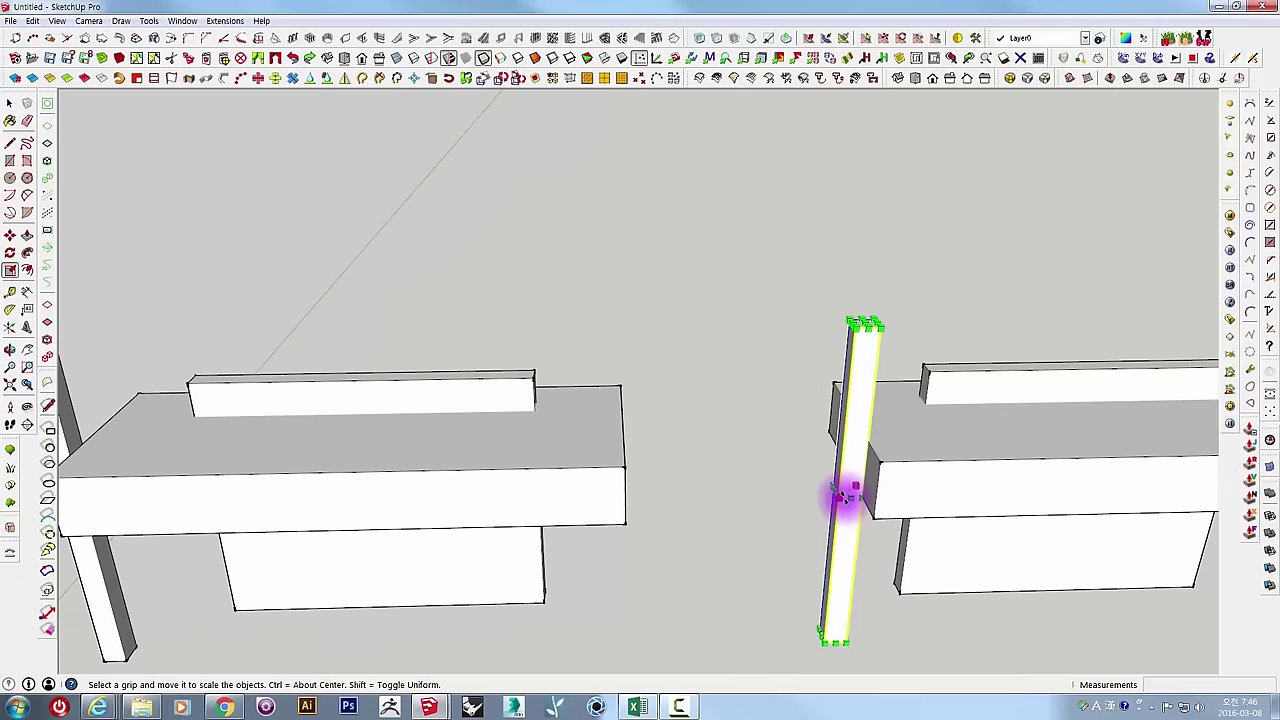
{"action": "scroll", "coordinate": [837, 490], "scroll_direction": "up", "scroll_amount": 2}
{"action": "scroll", "coordinate": [800, 480], "scroll_direction": "down", "scroll_amount": 3}
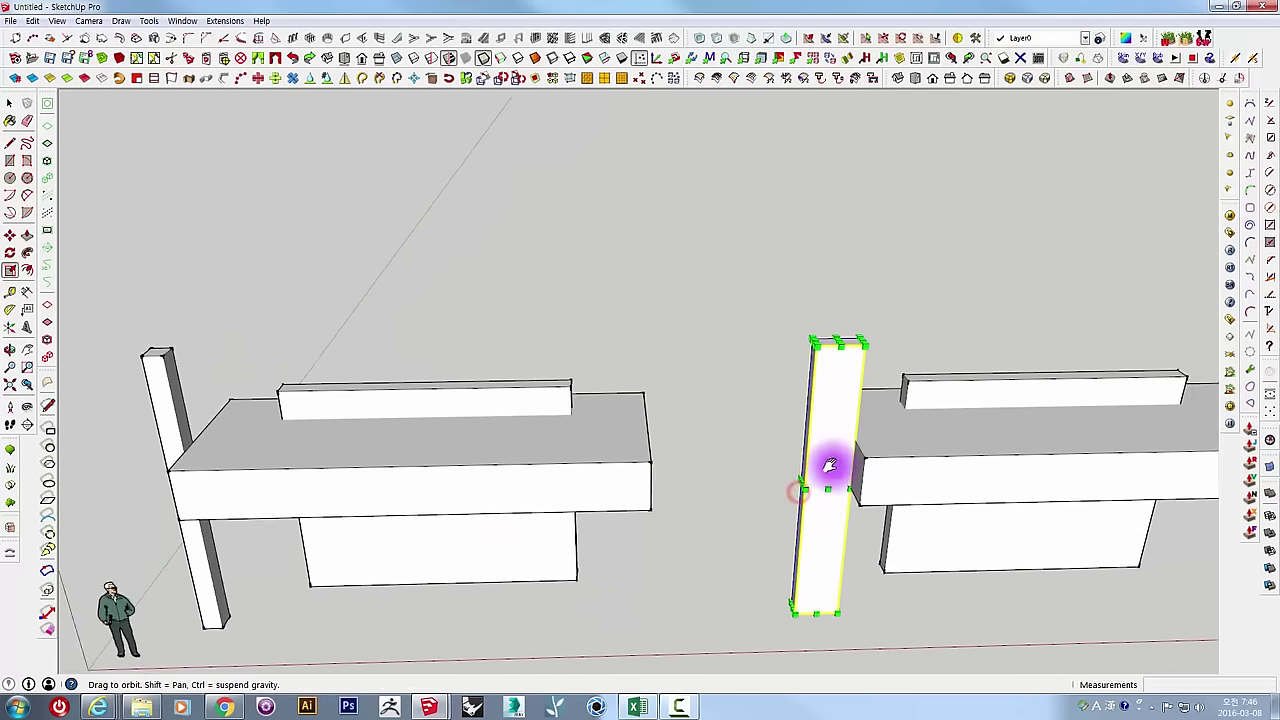
{"action": "mouse_move", "coordinate": [829, 457]}
{"action": "middle_mouse_down"}
{"action": "mouse_move", "coordinate": [549, 437]}
{"action": "mouse_move", "coordinate": [728, 404]}
{"action": "mouse_move", "coordinate": [691, 369]}
{"action": "mouse_move", "coordinate": [951, 406]}
{"action": "middle_mouse_up"}
{"action": "key", "text": "space"}
Scale the copy's hanging back panel narrower along red.
{"action": "left_click", "coordinate": [728, 404]}
{"action": "key", "text": "s"}
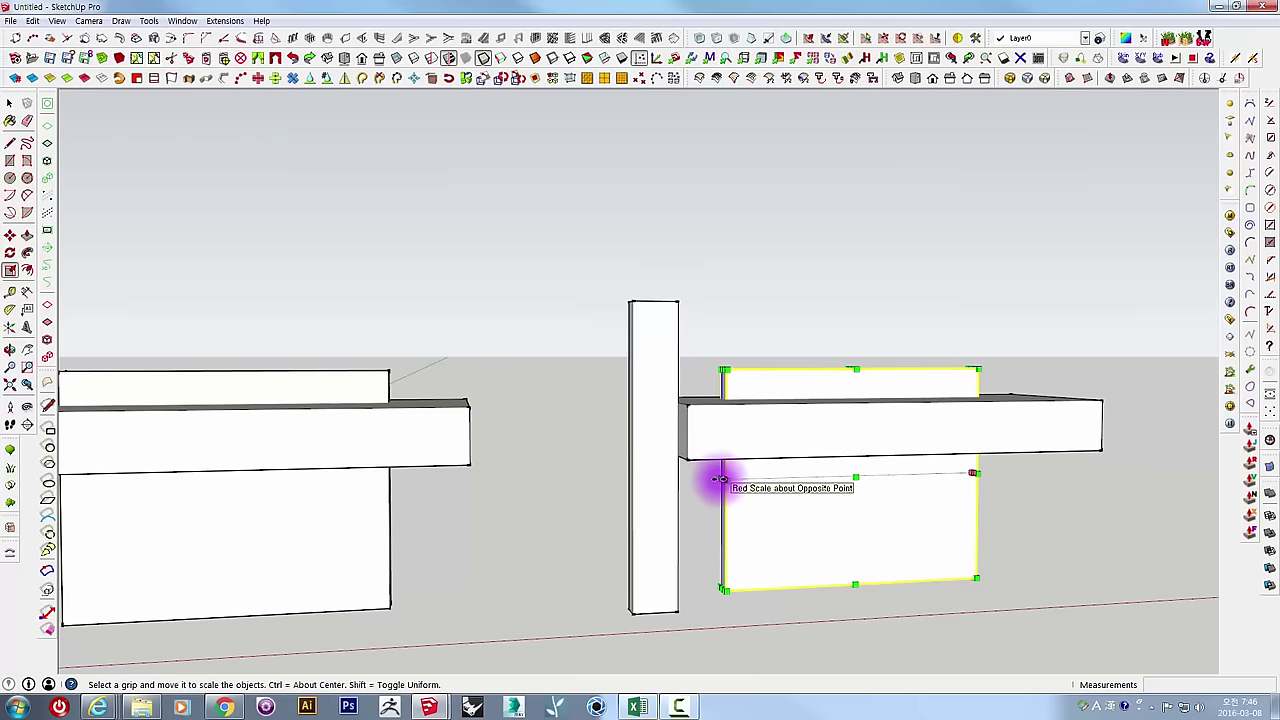
{"action": "scroll", "coordinate": [719, 480], "scroll_direction": "up", "scroll_amount": 2}
{"action": "scroll", "coordinate": [722, 475], "scroll_direction": "up", "scroll_amount": 2}
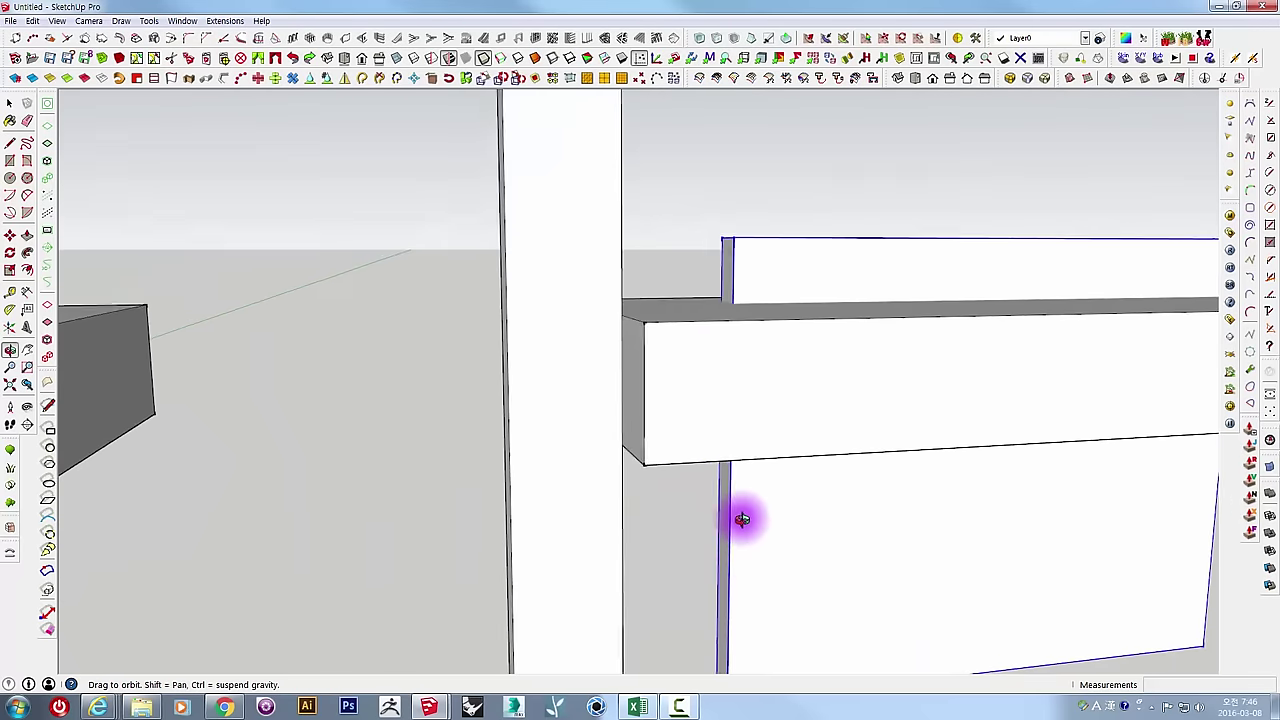
{"action": "left_click", "coordinate": [719, 474]}
{"action": "scroll", "coordinate": [777, 451], "scroll_direction": "down", "scroll_amount": 1}
{"action": "scroll", "coordinate": [857, 451], "scroll_direction": "down", "scroll_amount": 3}
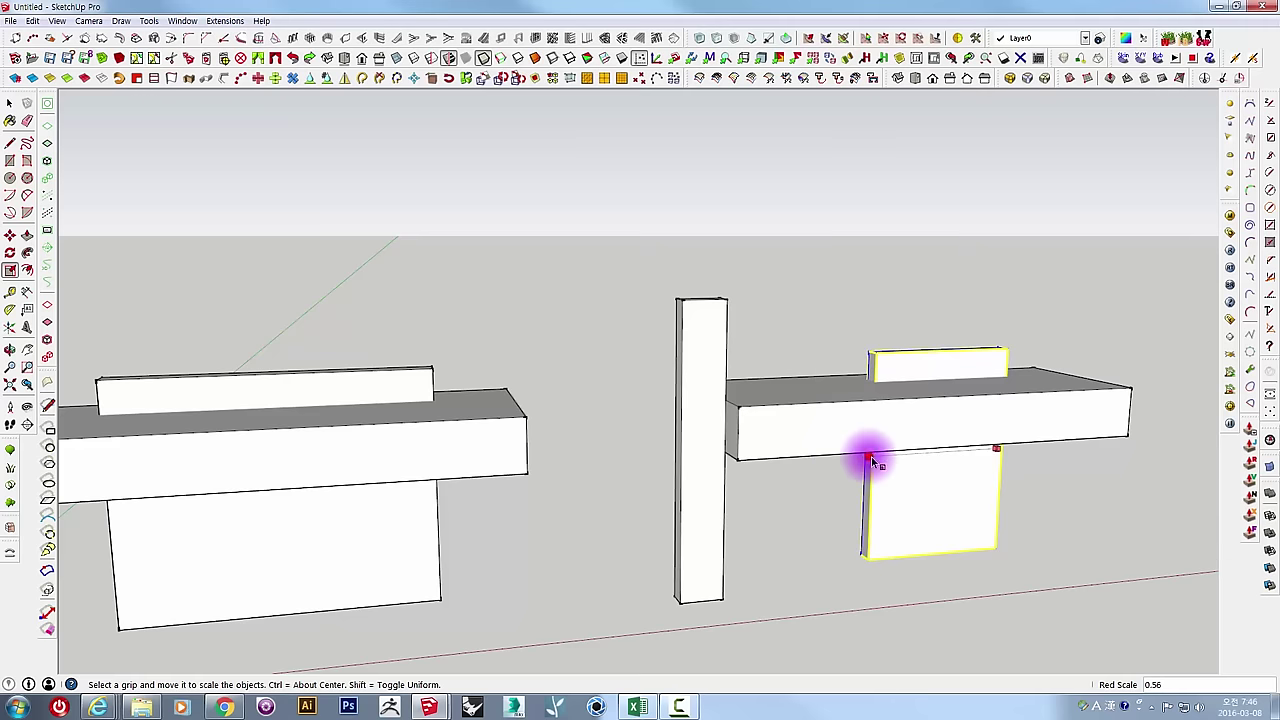
{"action": "left_click", "coordinate": [868, 457]}
{"action": "mouse_move", "coordinate": [868, 457]}
{"action": "middle_mouse_down"}
{"action": "mouse_move", "coordinate": [540, 473]}
{"action": "mouse_move", "coordinate": [640, 414]}
{"action": "mouse_move", "coordinate": [780, 450]}
{"action": "middle_mouse_up"}
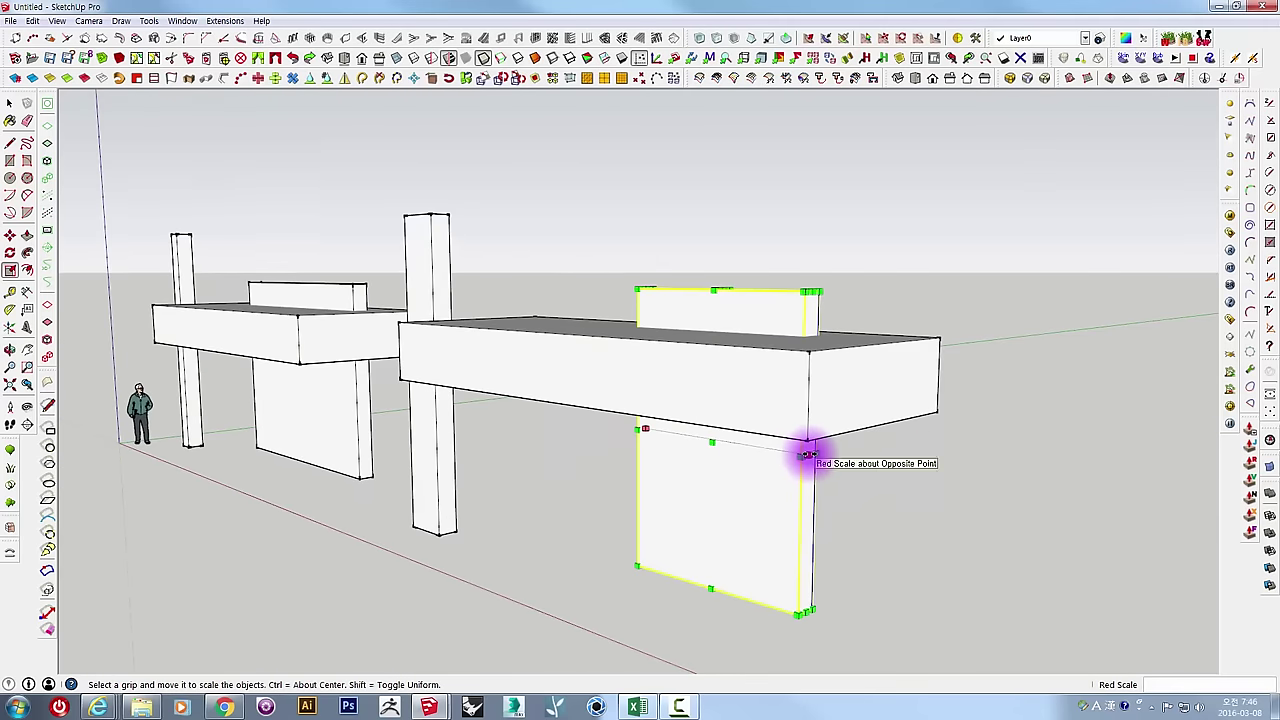
Scale the back panel wider along red to its final width.
{"action": "left_click", "coordinate": [806, 455]}
{"action": "left_click", "coordinate": [929, 463]}
{"action": "mouse_move", "coordinate": [929, 463]}
{"action": "middle_mouse_down"}
{"action": "mouse_move", "coordinate": [1003, 447]}
{"action": "mouse_move", "coordinate": [617, 491]}
{"action": "mouse_move", "coordinate": [960, 434]}
{"action": "mouse_move", "coordinate": [943, 440]}
{"action": "mouse_move", "coordinate": [983, 417]}
{"action": "middle_mouse_up"}
{"action": "key", "text": "space"}
{"action": "scroll", "coordinate": [983, 417], "scroll_direction": "down", "scroll_amount": 2}
Move the copy's wall panel and top strip 2058mm along red, past the slab's end.
{"action": "scroll", "coordinate": [819, 296], "scroll_direction": "up", "scroll_amount": 3}
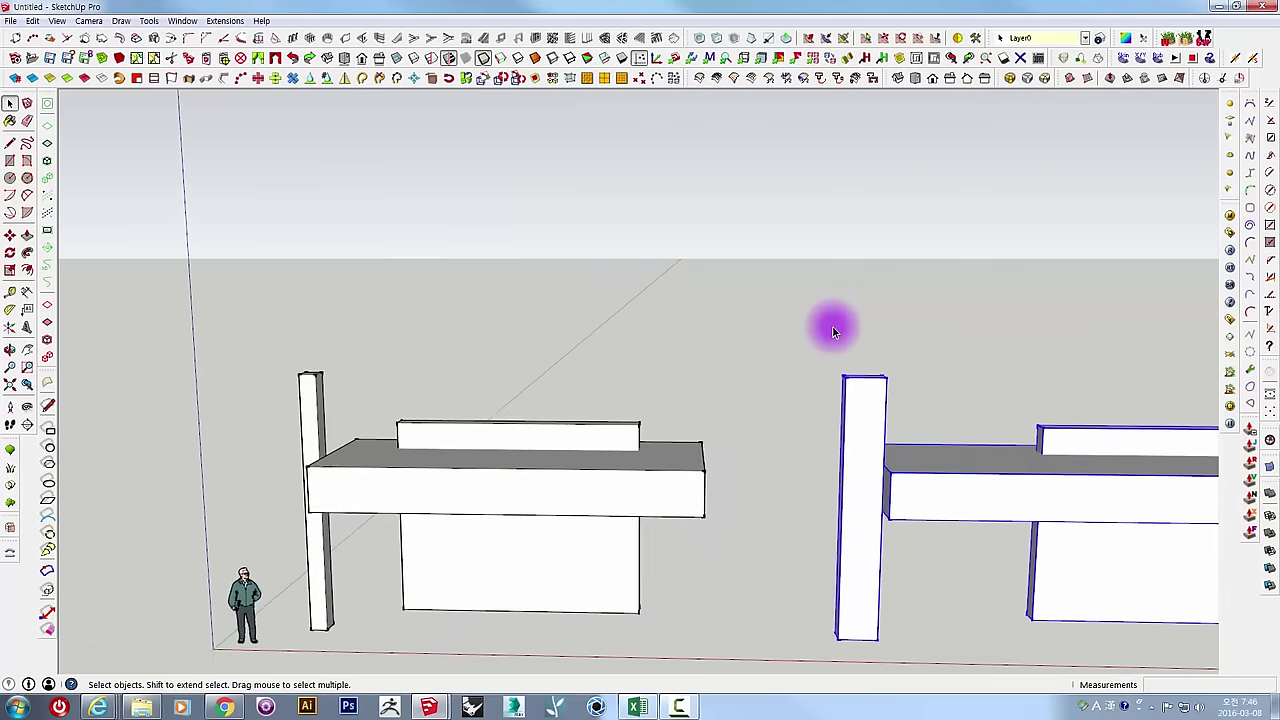
{"action": "mouse_move", "coordinate": [834, 323]}
{"action": "middle_mouse_down"}
{"action": "mouse_move", "coordinate": [737, 346]}
{"action": "mouse_move", "coordinate": [493, 452]}
{"action": "mouse_move", "coordinate": [506, 409]}
{"action": "mouse_move", "coordinate": [678, 372]}
{"action": "mouse_move", "coordinate": [668, 347]}
{"action": "mouse_move", "coordinate": [581, 340]}
{"action": "middle_mouse_up"}
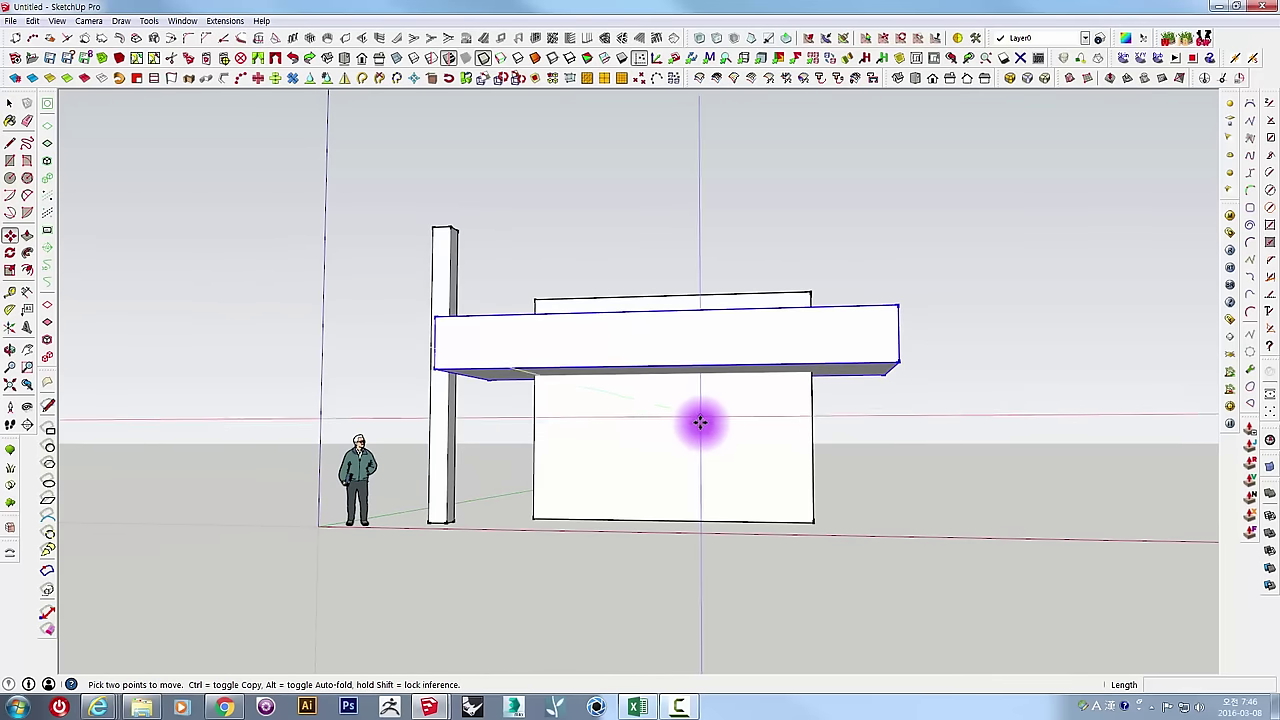
{"action": "key", "text": "space"}
{"action": "middle_click_drag", "start_coordinate": [728, 411], "coordinate": [722, 334]}
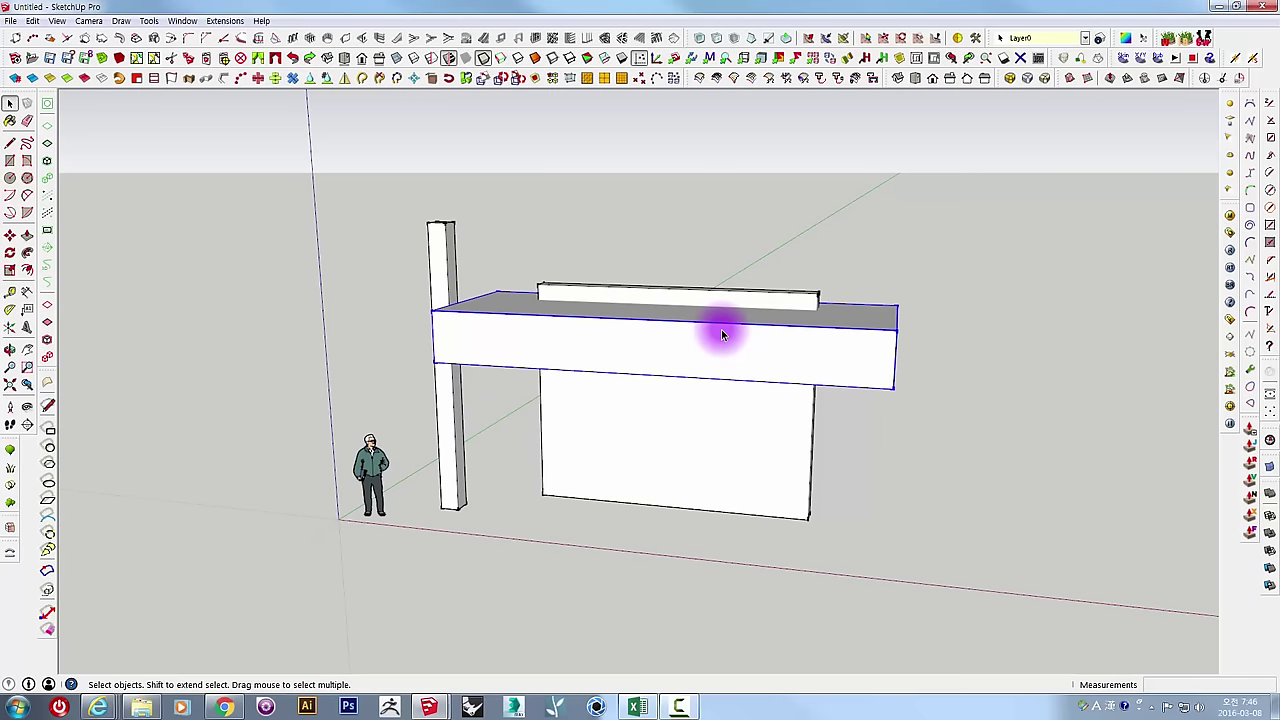
{"action": "mouse_move", "coordinate": [678, 344]}
{"action": "middle_mouse_down"}
{"action": "mouse_move", "coordinate": [760, 369]}
{"action": "mouse_move", "coordinate": [666, 306]}
{"action": "mouse_move", "coordinate": [769, 434]}
{"action": "middle_mouse_up"}
{"action": "middle_click_drag", "start_coordinate": [668, 435], "coordinate": [754, 538]}
{"action": "key", "text": "m"}
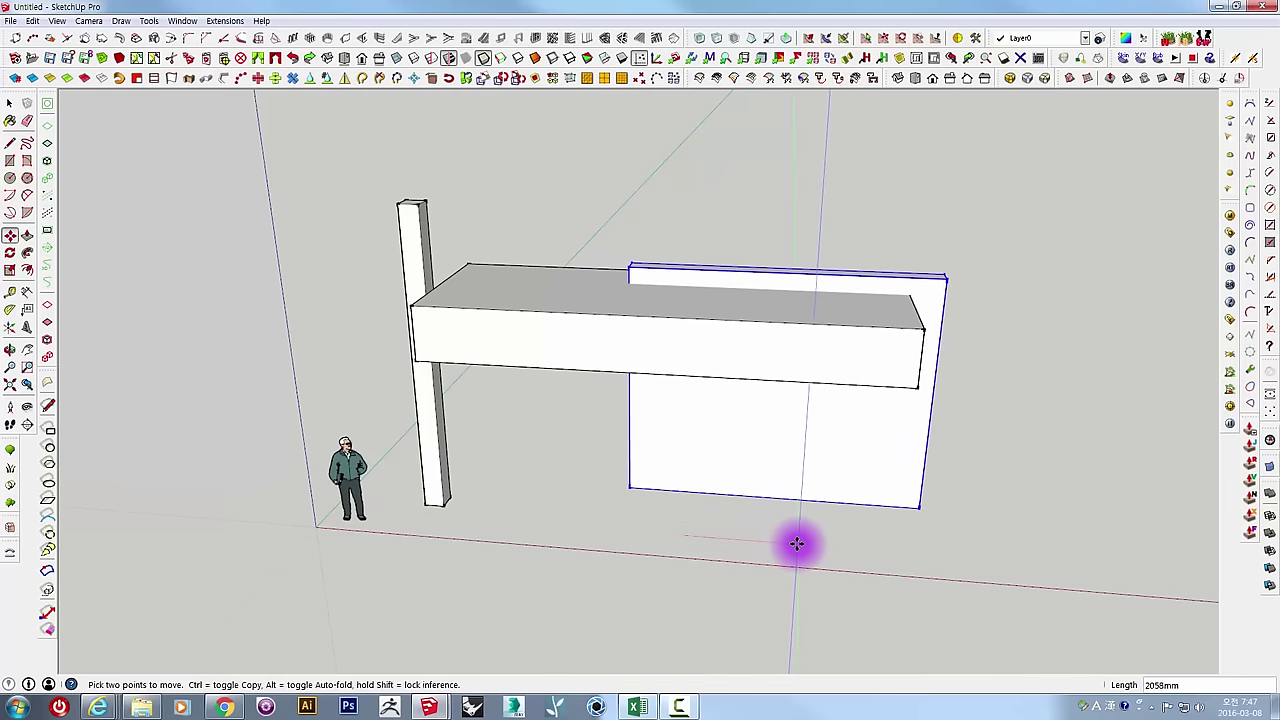
{"action": "key", "text": "space"}
{"action": "mouse_move", "coordinate": [694, 400]}
{"action": "middle_mouse_down"}
{"action": "mouse_move", "coordinate": [932, 486]}
{"action": "mouse_move", "coordinate": [577, 366]}
{"action": "mouse_move", "coordinate": [740, 383]}
{"action": "middle_mouse_up"}
Scale the selected wall slightly along its length.
{"action": "middle_click_drag", "start_coordinate": [751, 443], "coordinate": [763, 423]}
{"action": "key", "text": "s"}
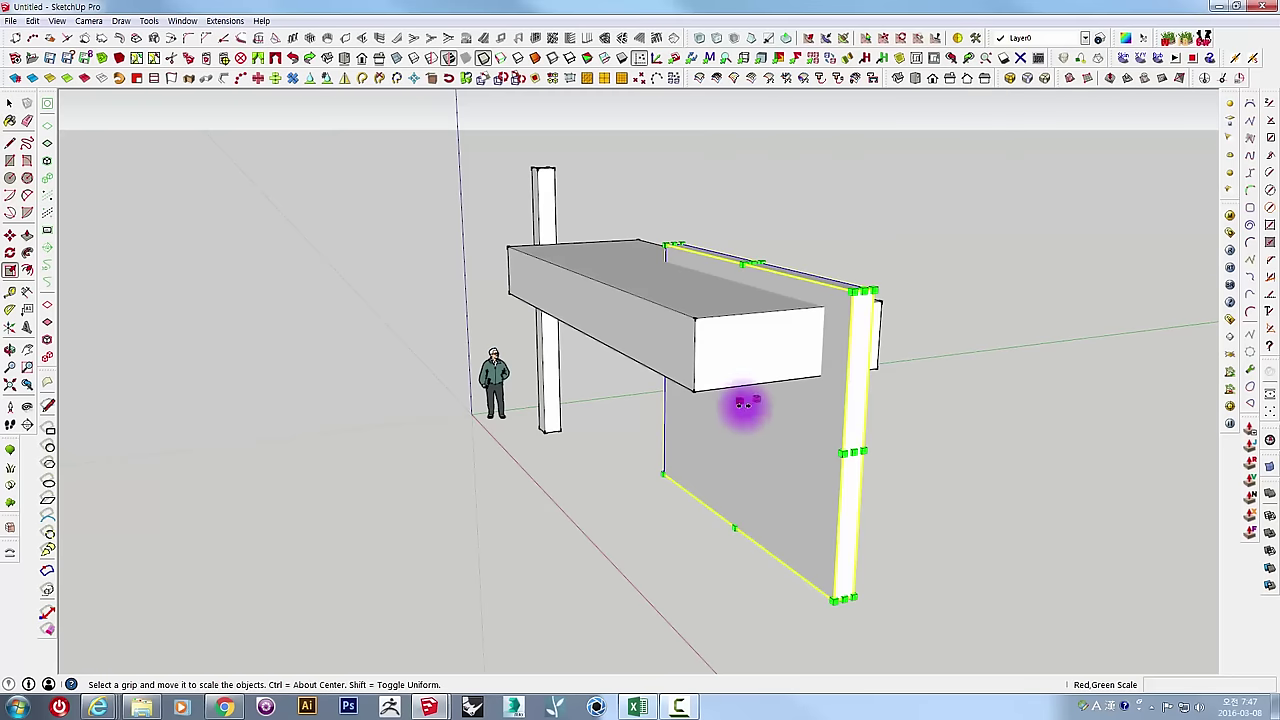
{"action": "left_click_drag", "start_coordinate": [737, 400], "coordinate": [728, 404]}
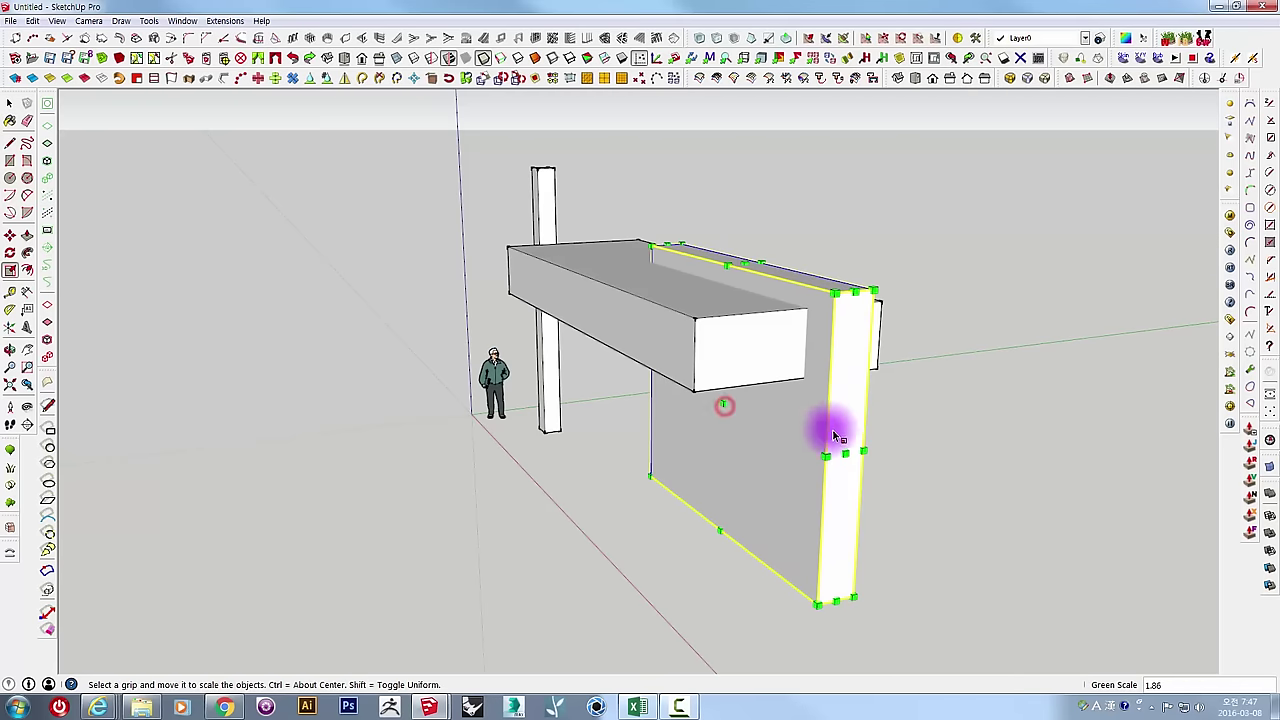
{"action": "mouse_move", "coordinate": [849, 451]}
{"action": "middle_mouse_down"}
{"action": "mouse_move", "coordinate": [849, 409]}
{"action": "mouse_move", "coordinate": [951, 366]}
{"action": "mouse_move", "coordinate": [940, 331]}
{"action": "mouse_move", "coordinate": [1013, 393]}
{"action": "middle_mouse_up"}
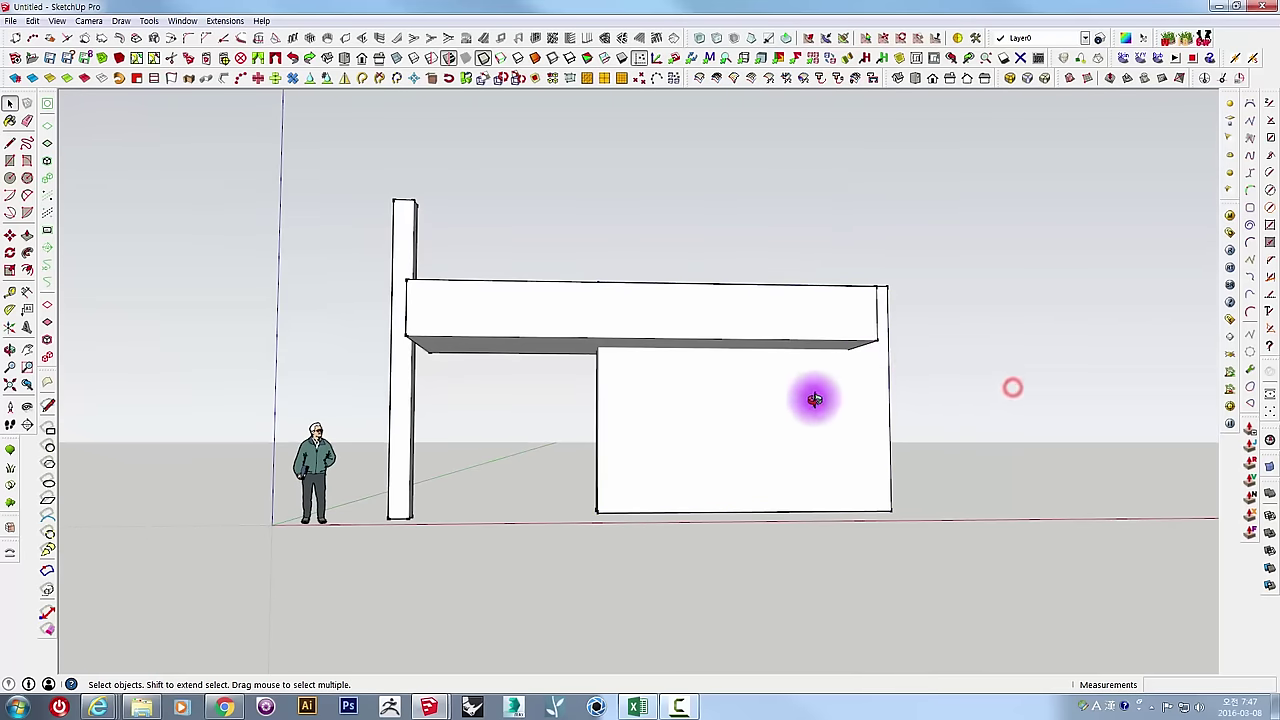
{"action": "middle_click_drag", "start_coordinate": [815, 399], "coordinate": [640, 349]}
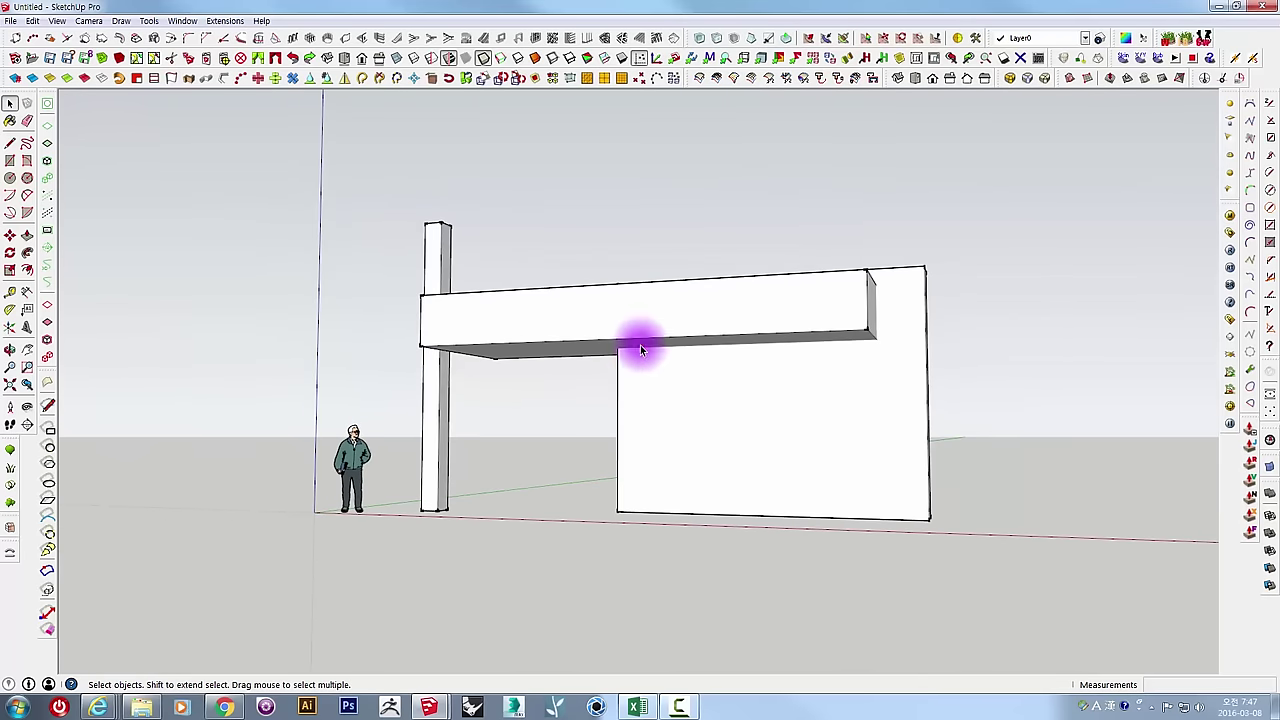
Move the beam up to a higher position.
{"action": "left_click_drag", "start_coordinate": [816, 416], "coordinate": [814, 402]}
{"action": "left_click", "coordinate": [820, 401]}
{"action": "key", "text": "space"}
Scale the wall vertically from its top grip so it rises above the beam.
{"action": "left_click", "coordinate": [814, 403]}
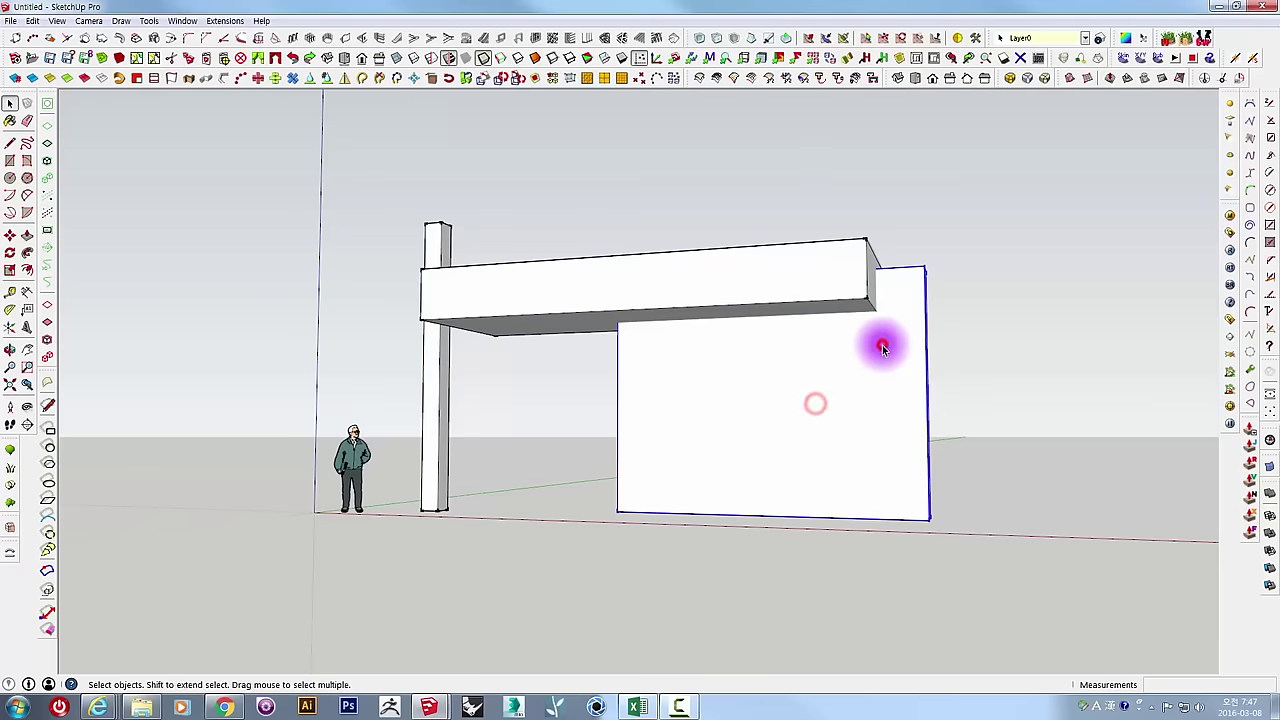
{"action": "middle_click_drag", "start_coordinate": [880, 343], "coordinate": [849, 526]}
{"action": "key", "text": "s"}
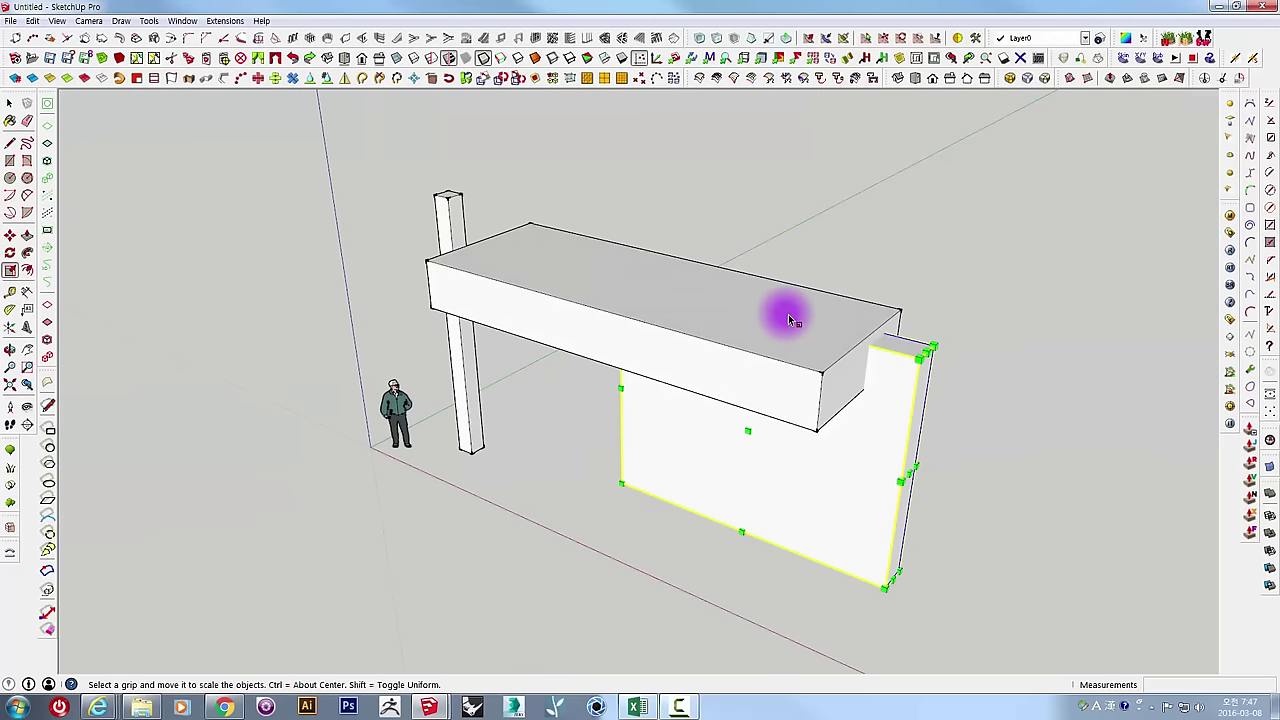
{"action": "left_click_drag", "start_coordinate": [771, 289], "coordinate": [770, 259]}
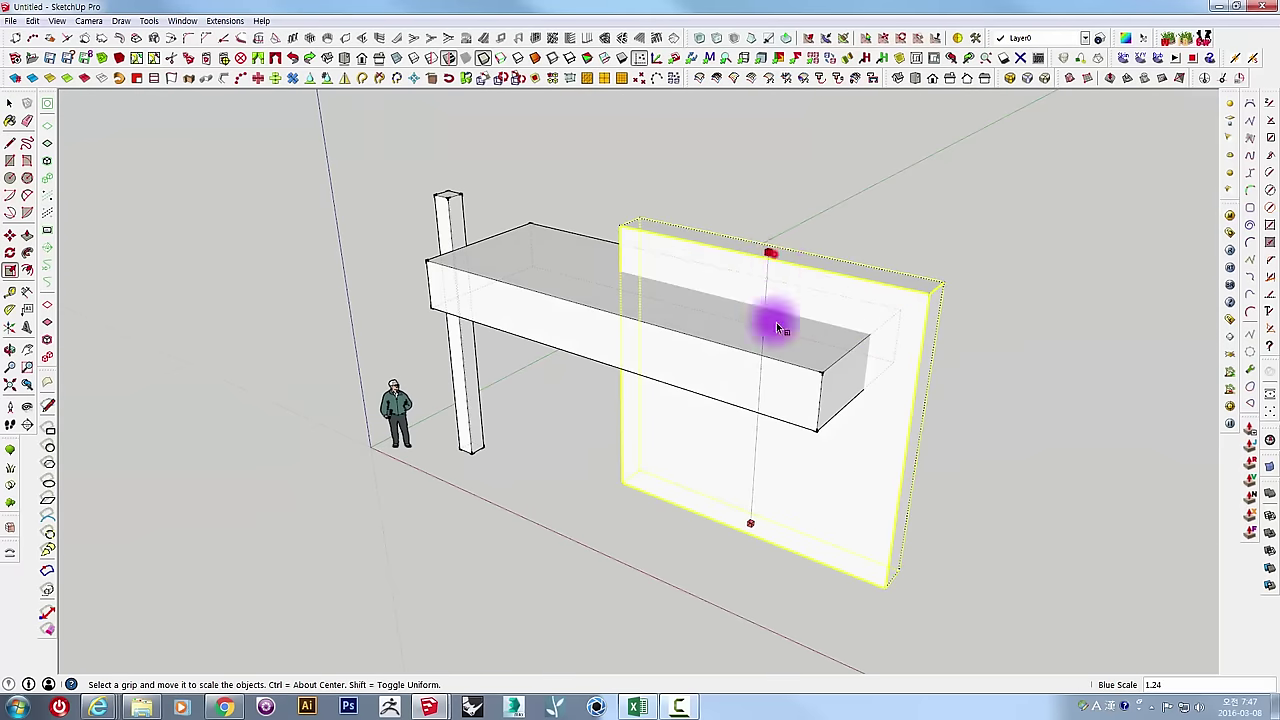
{"action": "middle_click_drag", "start_coordinate": [778, 327], "coordinate": [1020, 246]}
{"action": "key", "text": "space"}
Start a Ctrl-copy of the beam, picking its base point.
{"action": "mouse_move", "coordinate": [763, 310]}
{"action": "middle_mouse_down"}
{"action": "mouse_move", "coordinate": [731, 357]}
{"action": "mouse_move", "coordinate": [719, 432]}
{"action": "middle_mouse_up"}
{"action": "mouse_move", "coordinate": [688, 374]}
{"action": "middle_mouse_down"}
{"action": "mouse_move", "coordinate": [600, 443]}
{"action": "mouse_move", "coordinate": [511, 350]}
{"action": "middle_mouse_up"}
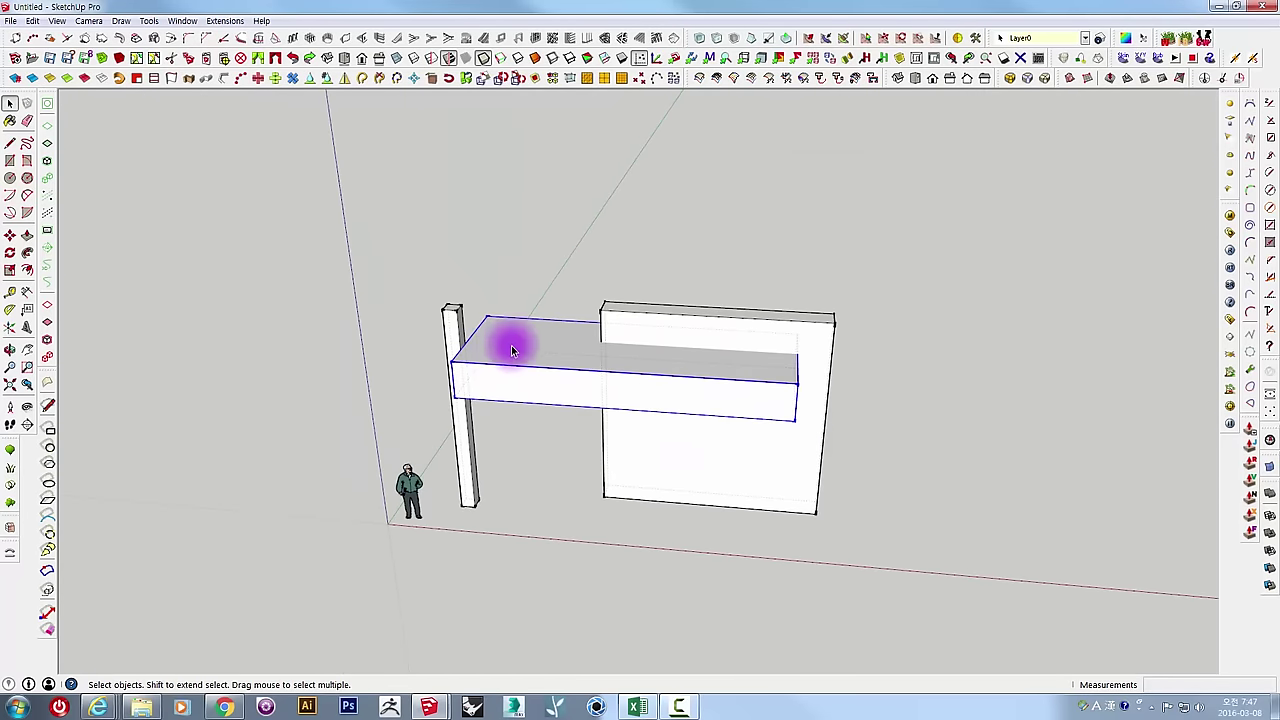
{"action": "key", "text": "m"}
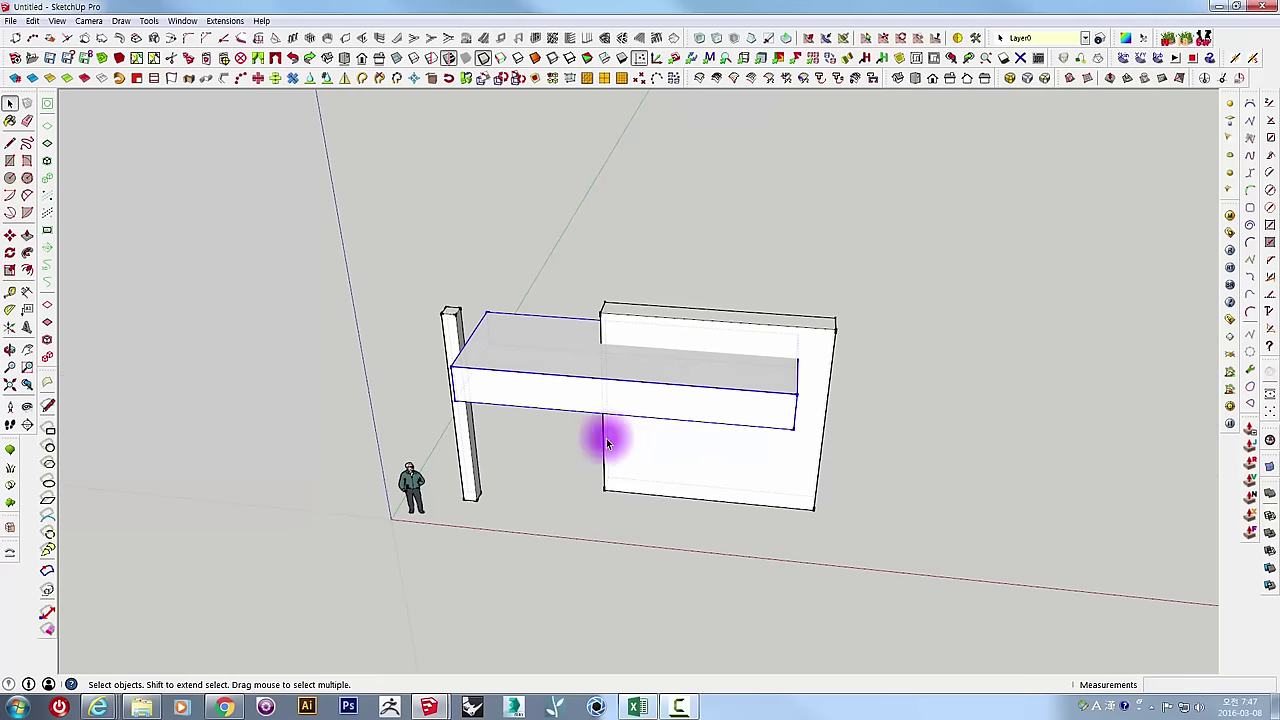
{"action": "left_click", "coordinate": [527, 414]}
Copy the beam and place the copy off to the right of the composition.
{"action": "key", "text": "ctrl"}
{"action": "left_click", "coordinate": [455, 400]}
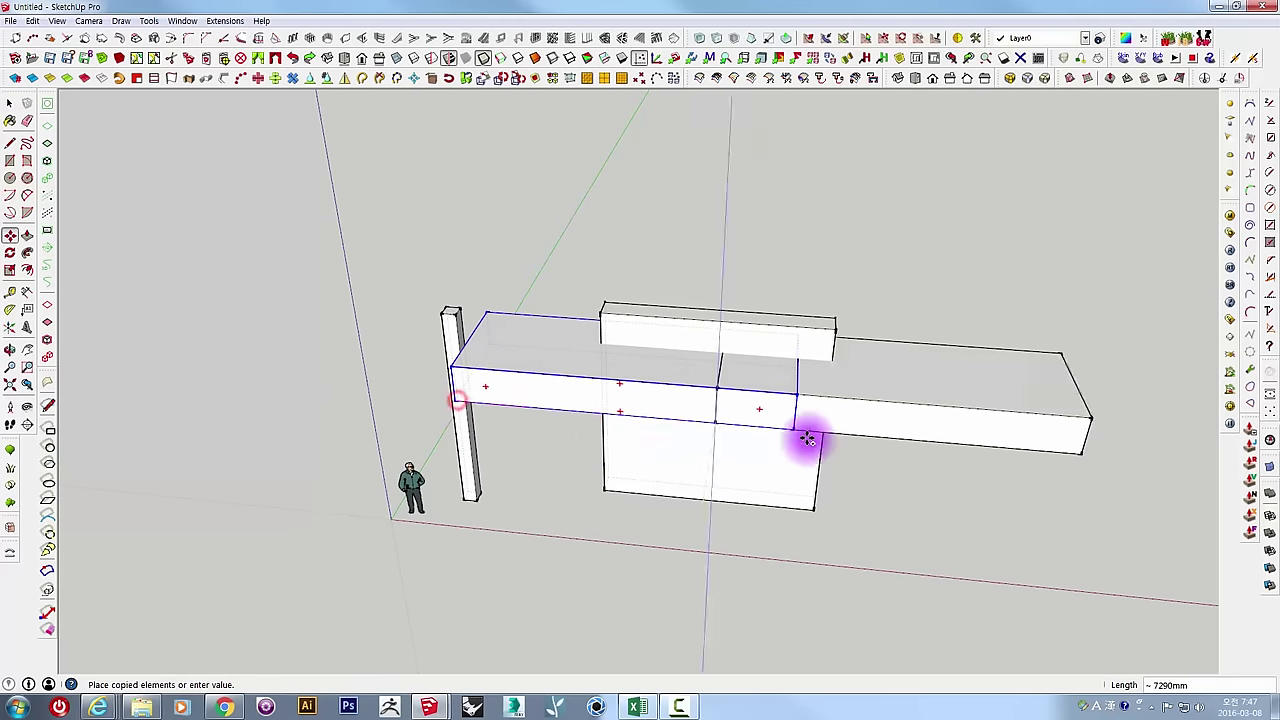
{"action": "left_click", "coordinate": [972, 438]}
{"action": "mouse_move", "coordinate": [1000, 443]}
{"action": "middle_mouse_down"}
{"action": "mouse_move", "coordinate": [614, 406]}
{"action": "mouse_move", "coordinate": [671, 500]}
{"action": "mouse_move", "coordinate": [598, 448]}
{"action": "middle_mouse_up"}
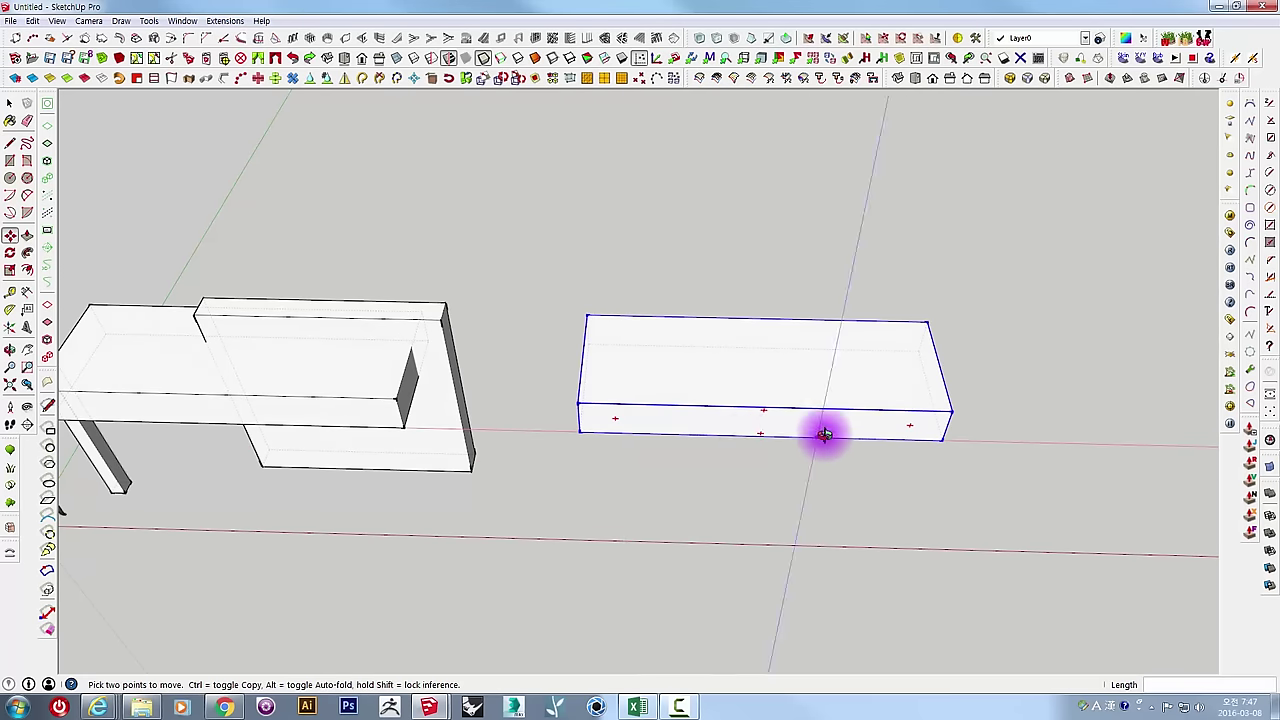
{"action": "middle_click_drag", "start_coordinate": [823, 433], "coordinate": [857, 486]}
Scale the beam copy along red to 0.19, making a short rectangular block.
{"action": "key", "text": "s"}
{"action": "left_click", "coordinate": [860, 483]}
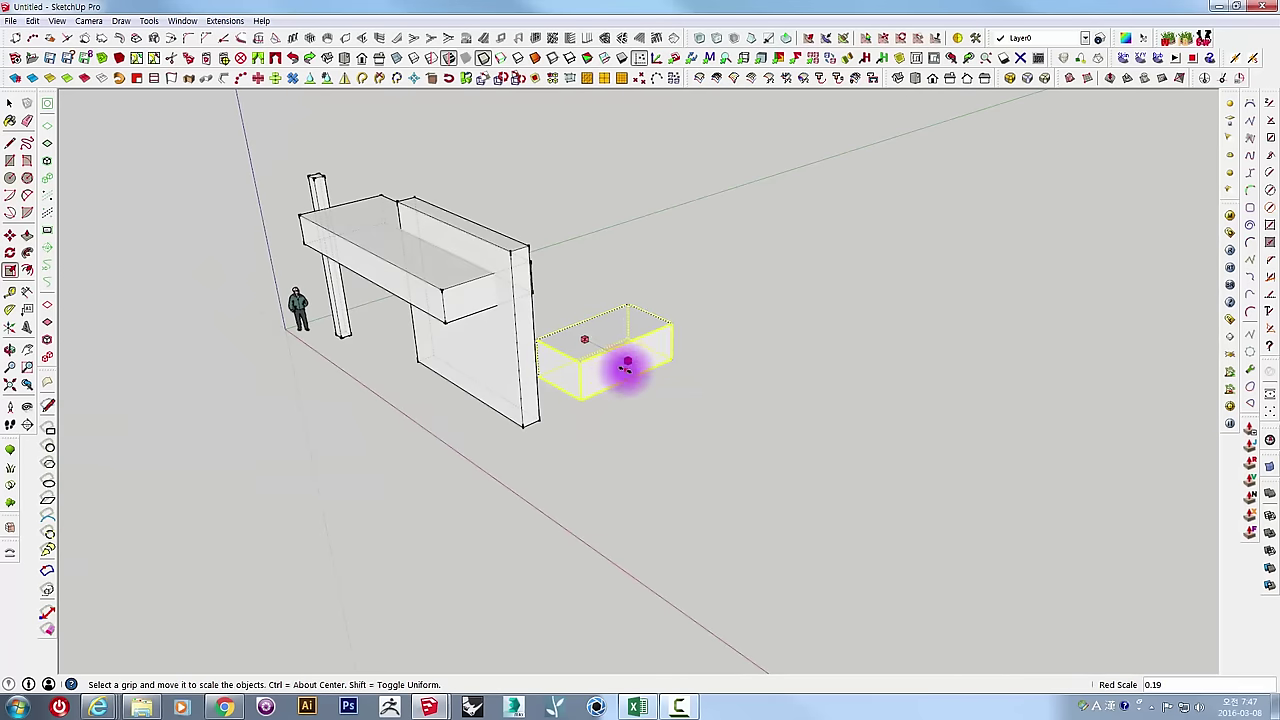
{"action": "key", "text": "space"}
{"action": "mouse_move", "coordinate": [626, 368]}
{"action": "middle_mouse_down"}
{"action": "mouse_move", "coordinate": [837, 514]}
{"action": "mouse_move", "coordinate": [755, 432]}
{"action": "mouse_move", "coordinate": [803, 443]}
{"action": "mouse_move", "coordinate": [803, 457]}
{"action": "mouse_move", "coordinate": [757, 480]}
{"action": "middle_mouse_up"}
Start a Ctrl-copy of the block from its bottom corner.
{"action": "key", "text": "m"}
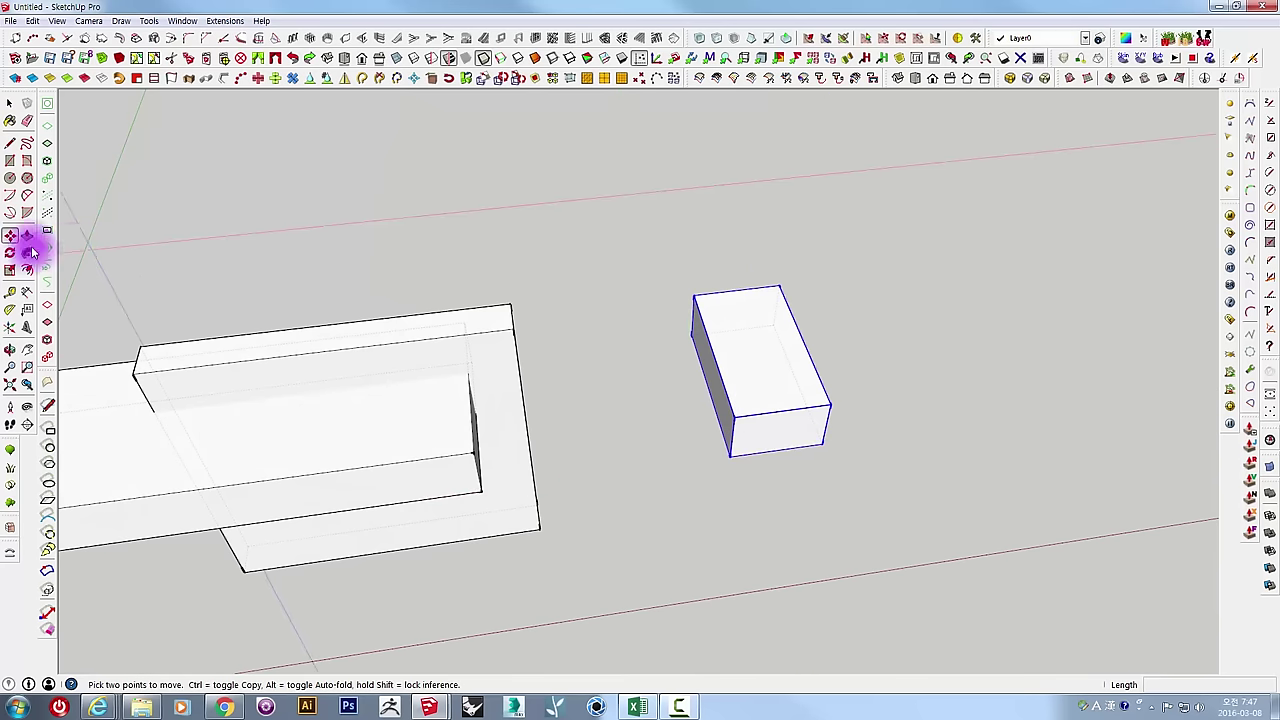
{"action": "mouse_move", "coordinate": [629, 371]}
{"action": "middle_mouse_down"}
{"action": "mouse_move", "coordinate": [703, 326]}
{"action": "mouse_move", "coordinate": [563, 386]}
{"action": "middle_mouse_up"}
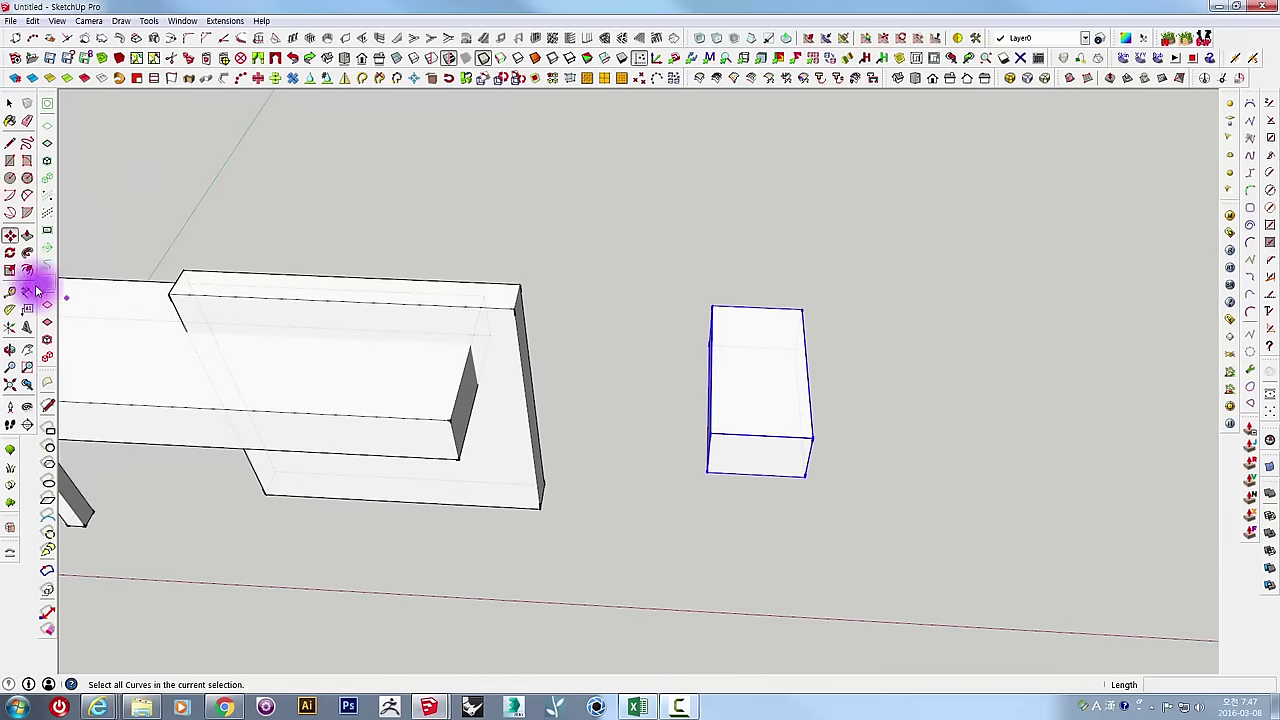
{"action": "mouse_move", "coordinate": [652, 442]}
{"action": "middle_mouse_down"}
{"action": "mouse_move", "coordinate": [700, 423]}
{"action": "mouse_move", "coordinate": [726, 442]}
{"action": "middle_mouse_up"}
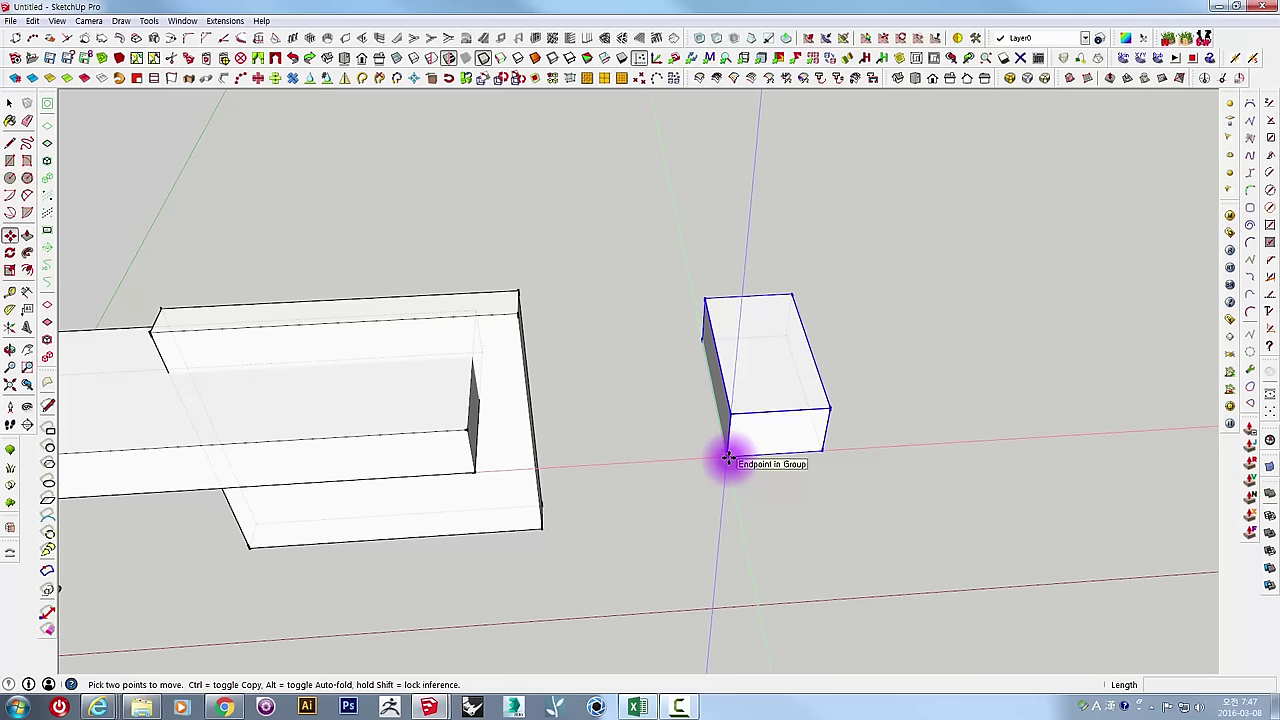
{"action": "left_click", "coordinate": [730, 458]}
{"action": "key", "text": "ctrl"}
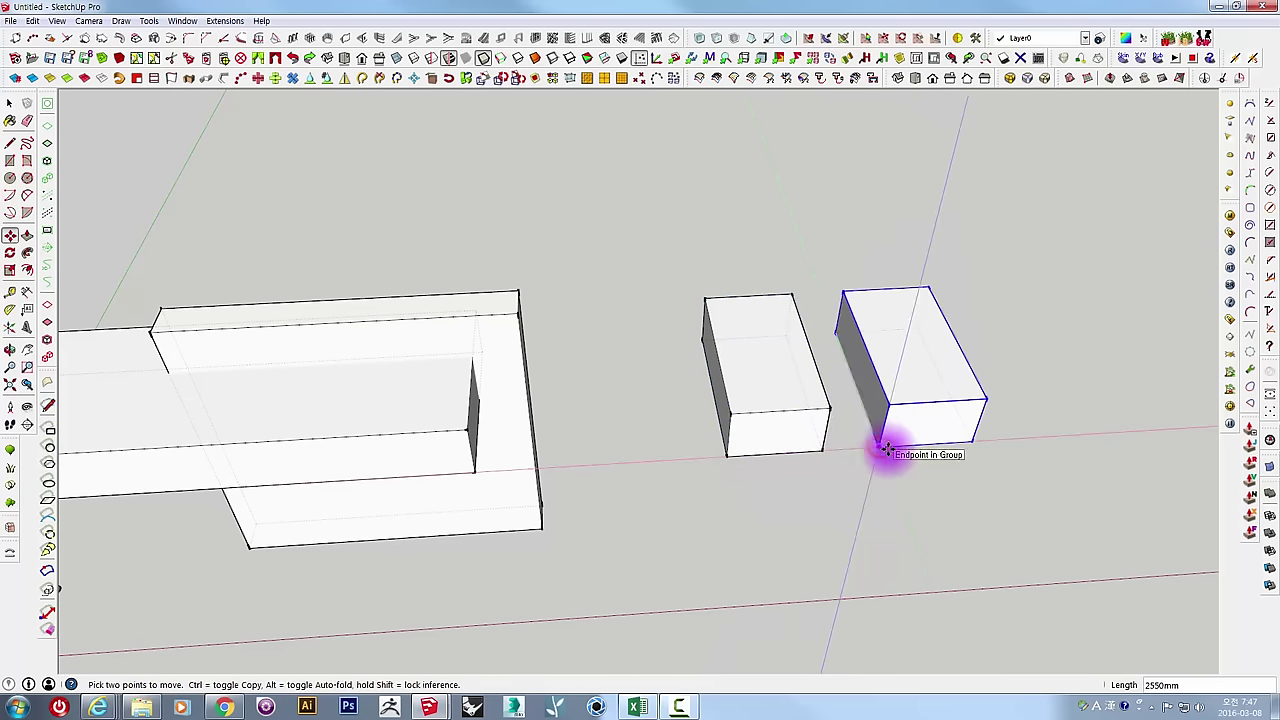
Place the block copy a short gap to the right and array it into 50 copies.
{"action": "mouse_move", "coordinate": [887, 450]}
{"action": "middle_mouse_down"}
{"action": "mouse_move", "coordinate": [794, 471]}
{"action": "mouse_move", "coordinate": [810, 353]}
{"action": "middle_mouse_up"}
{"action": "type", "text": "*5"}
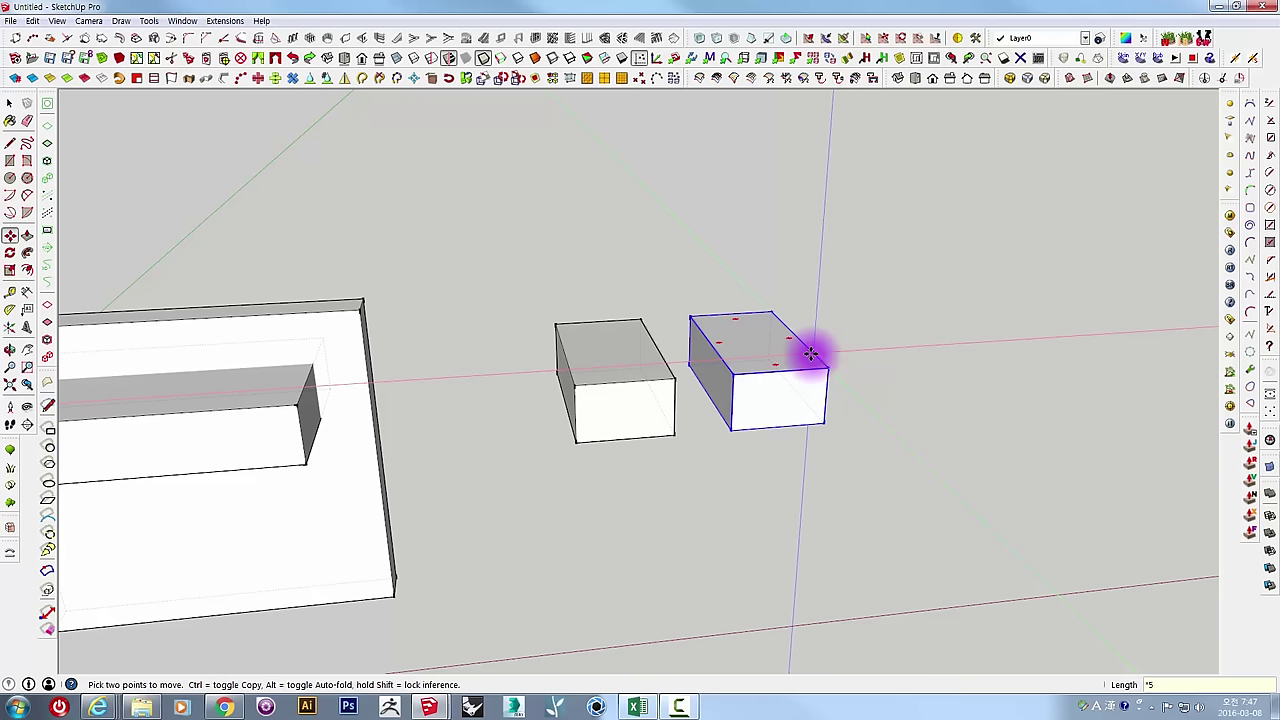
{"action": "type", "text": "0"}
{"action": "key", "text": "Return"}
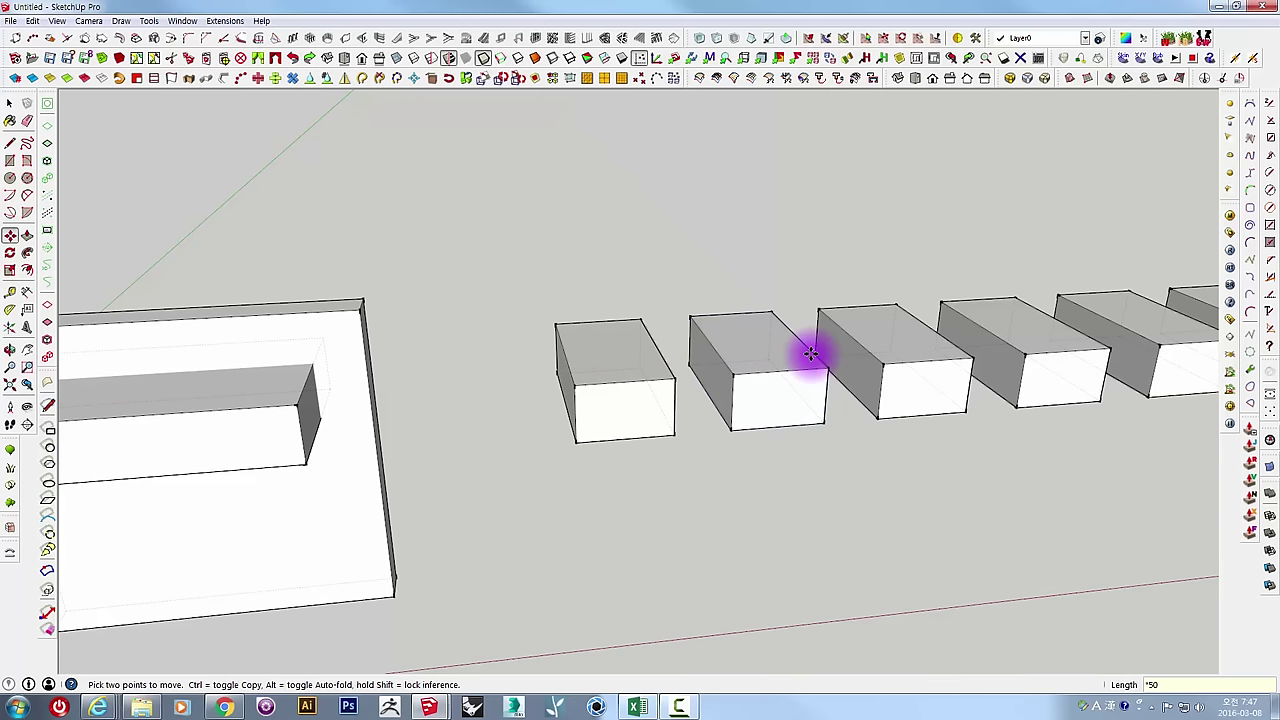
{"action": "scroll", "coordinate": [810, 353], "scroll_direction": "down", "scroll_amount": 5}
{"action": "middle_click_drag", "start_coordinate": [871, 357], "coordinate": [882, 372]}
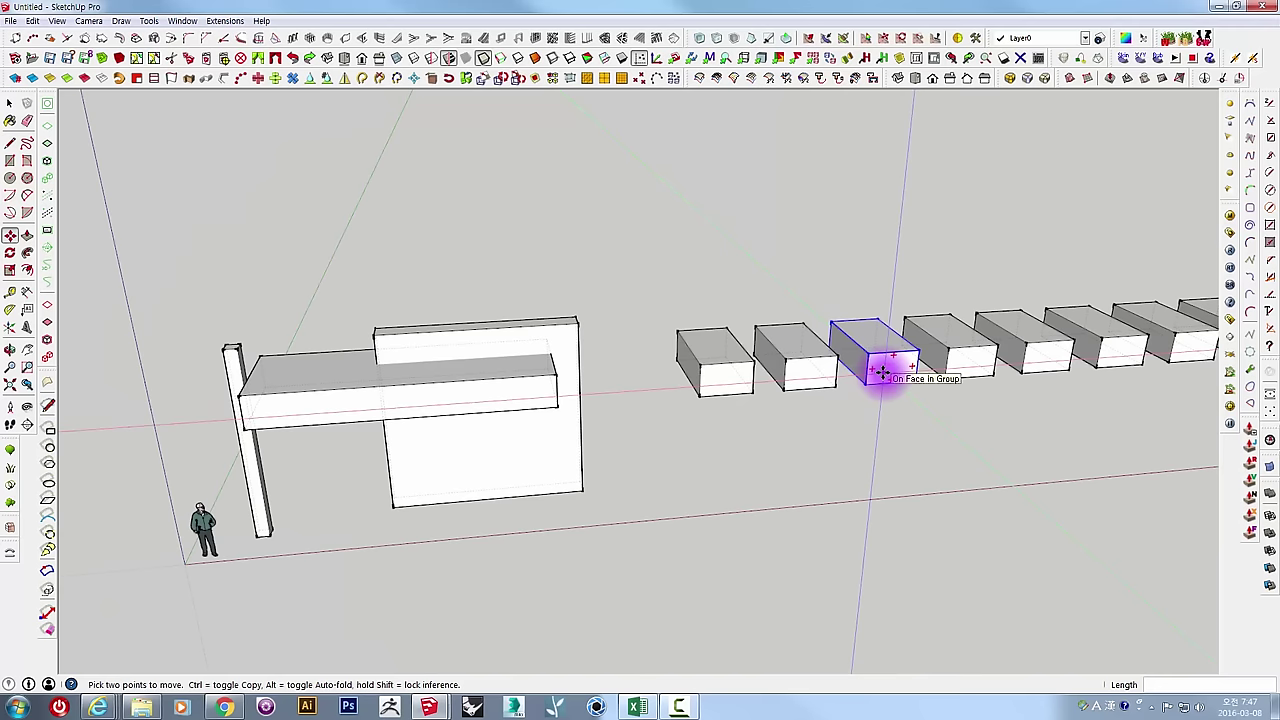
{"action": "scroll", "coordinate": [882, 372], "scroll_direction": "down", "scroll_amount": 4}
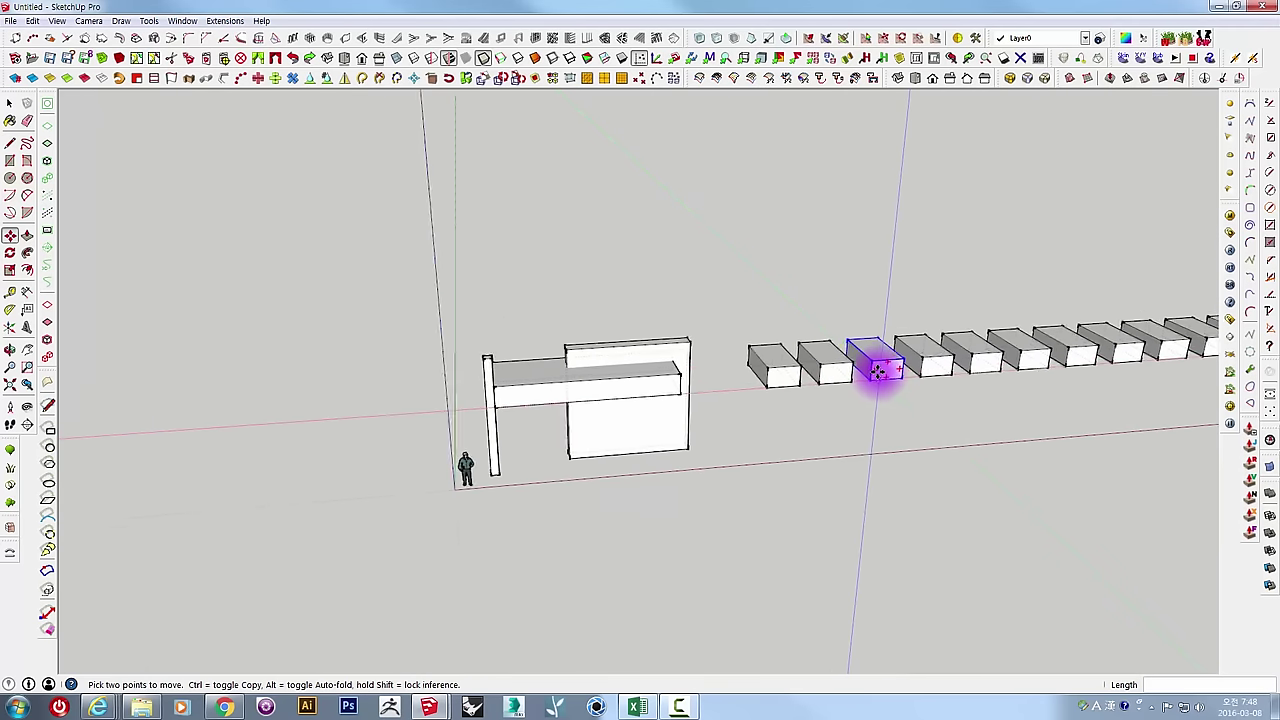
{"action": "mouse_move", "coordinate": [880, 366]}
{"action": "middle_mouse_down"}
{"action": "mouse_move", "coordinate": [1043, 380]}
{"action": "mouse_move", "coordinate": [594, 463]}
{"action": "mouse_move", "coordinate": [467, 458]}
{"action": "middle_mouse_up"}
{"action": "scroll", "coordinate": [467, 458], "scroll_direction": "down", "scroll_amount": 3}
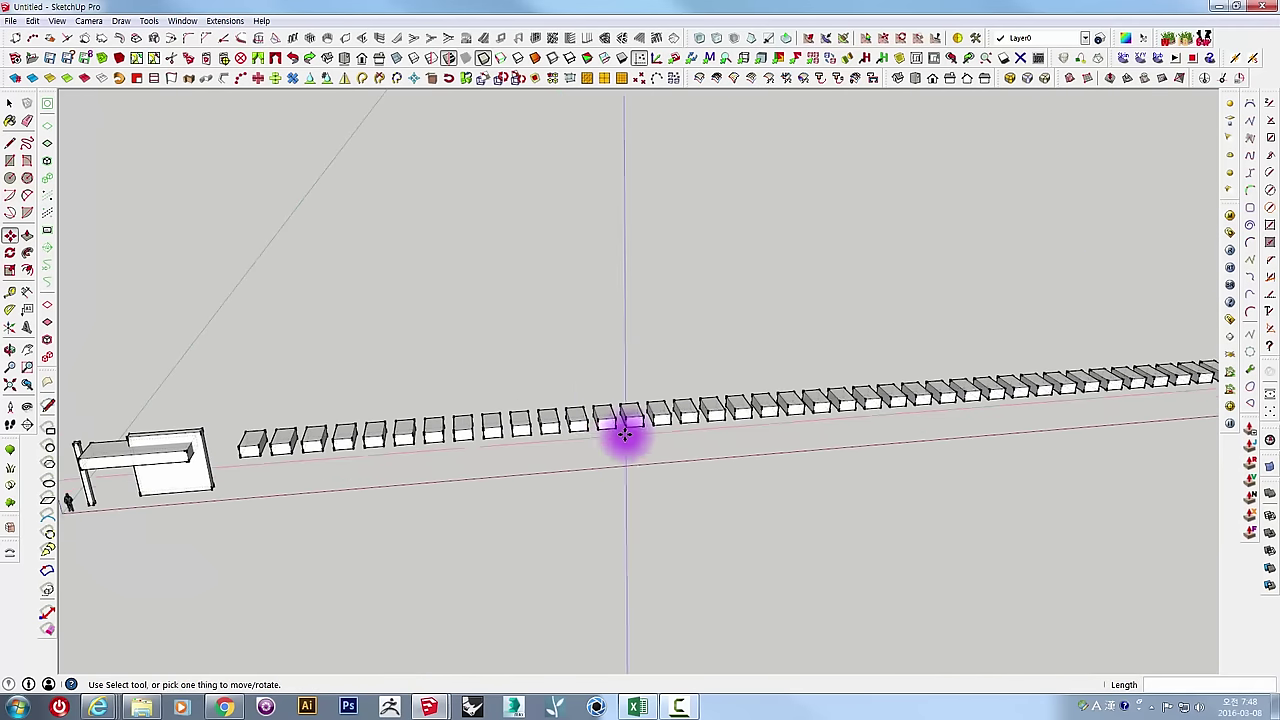
{"action": "middle_click_drag", "start_coordinate": [623, 434], "coordinate": [743, 449]}
{"action": "scroll", "coordinate": [730, 460], "scroll_direction": "down", "scroll_amount": 2}
{"action": "scroll", "coordinate": [714, 471], "scroll_direction": "down", "scroll_amount": 2}
Window-select the entire row of 50 blocks.
{"action": "key", "text": "space"}
{"action": "left_click_drag", "start_coordinate": [1008, 516], "coordinate": [690, 447]}
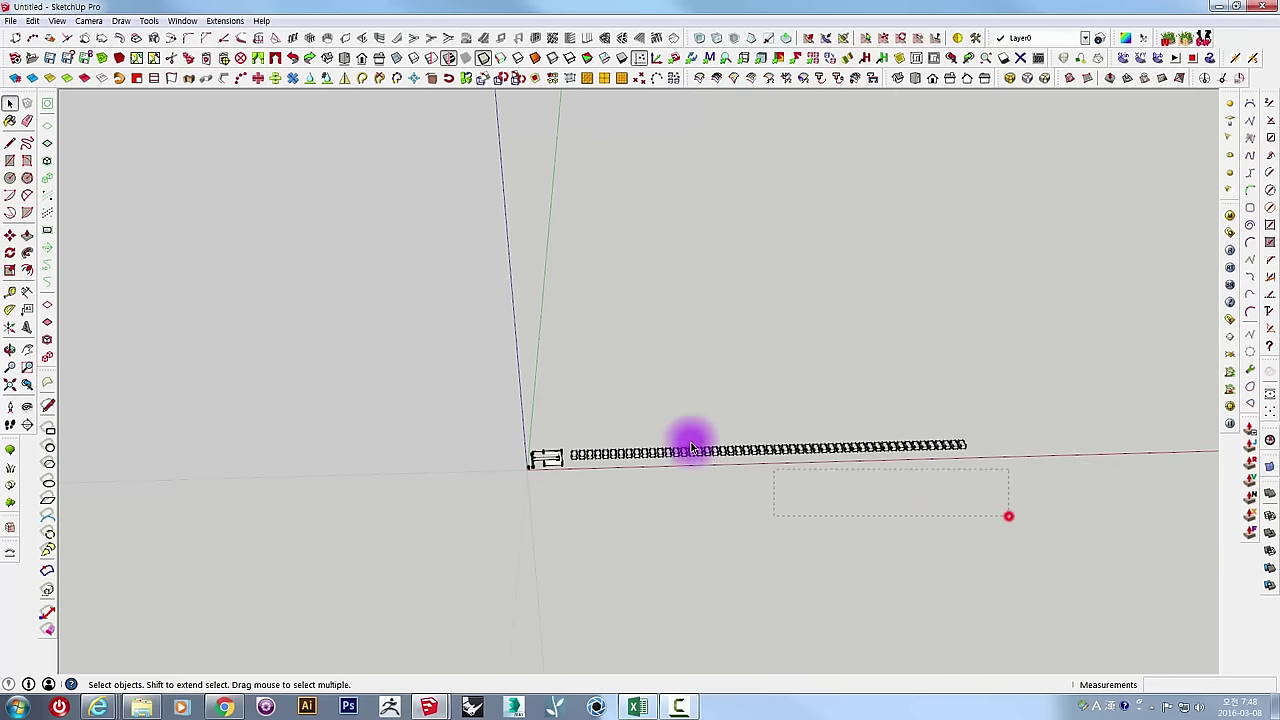
{"action": "left_click_drag", "start_coordinate": [570, 393], "coordinate": [571, 394]}
{"action": "scroll", "coordinate": [857, 449], "scroll_direction": "up", "scroll_amount": 2}
{"action": "scroll", "coordinate": [1020, 457], "scroll_direction": "up", "scroll_amount": 2}
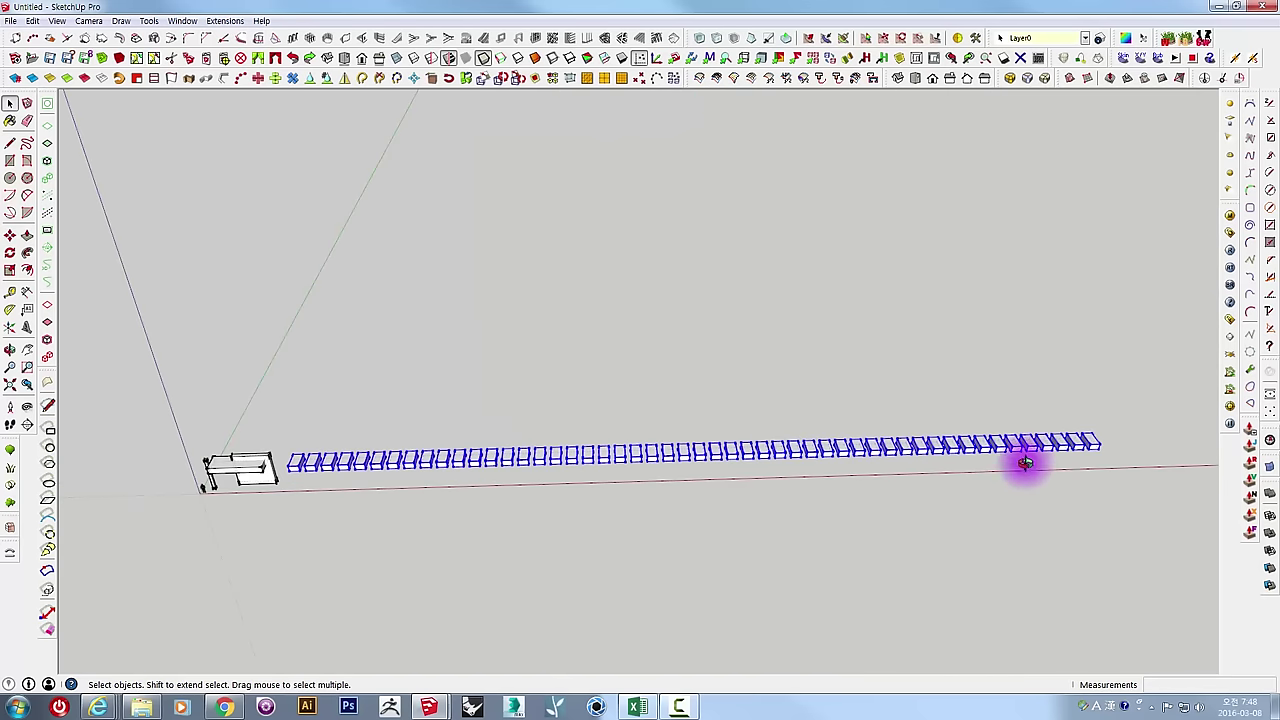
{"action": "mouse_move", "coordinate": [1020, 457]}
{"action": "middle_mouse_down"}
{"action": "mouse_move", "coordinate": [691, 357]}
{"action": "mouse_move", "coordinate": [990, 570]}
{"action": "mouse_move", "coordinate": [1089, 549]}
{"action": "middle_mouse_up"}
Scale the row along red to 0.20, squeezing it into tightly spaced slats.
{"action": "key", "text": "s"}
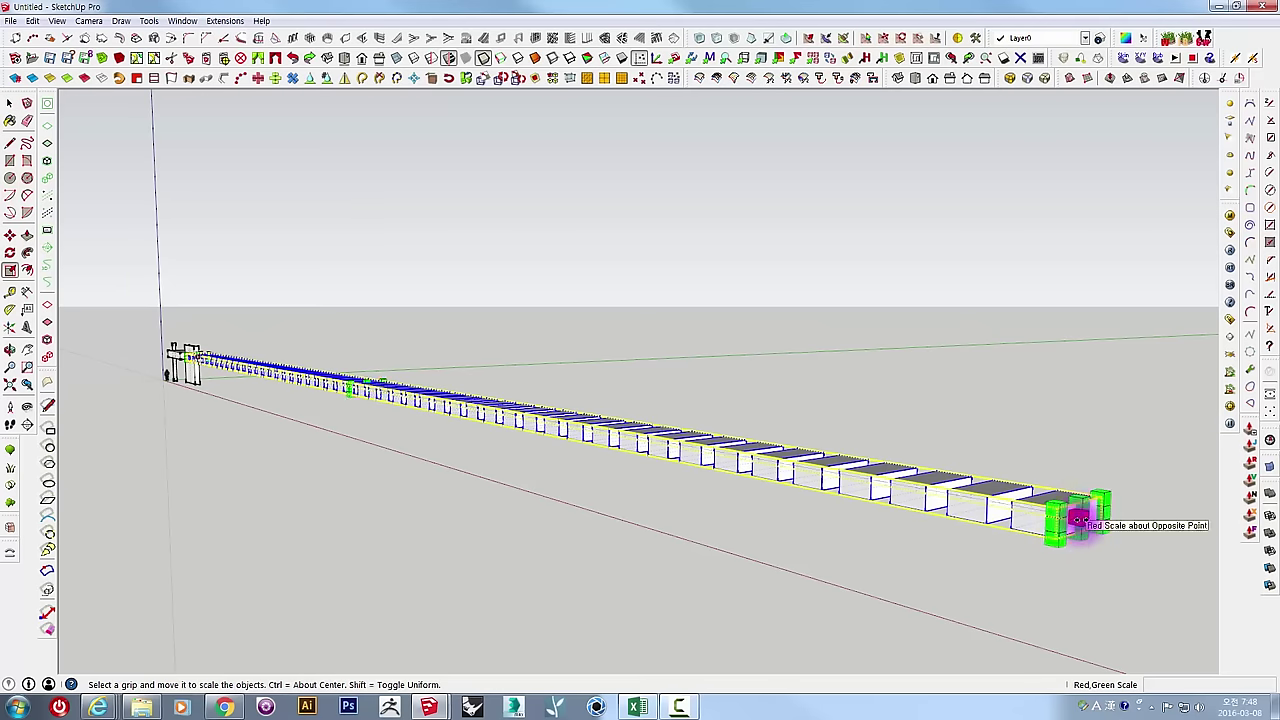
{"action": "left_click_drag", "start_coordinate": [1080, 518], "coordinate": [263, 371]}
{"action": "mouse_move", "coordinate": [263, 371]}
{"action": "middle_mouse_down"}
{"action": "mouse_move", "coordinate": [420, 526]}
{"action": "mouse_move", "coordinate": [358, 588]}
{"action": "mouse_move", "coordinate": [500, 491]}
{"action": "mouse_move", "coordinate": [846, 391]}
{"action": "mouse_move", "coordinate": [757, 491]}
{"action": "mouse_move", "coordinate": [655, 495]}
{"action": "middle_mouse_up"}
{"action": "scroll", "coordinate": [358, 588], "scroll_direction": "up", "scroll_amount": 3}
{"action": "mouse_move", "coordinate": [591, 537]}
{"action": "middle_mouse_down"}
{"action": "mouse_move", "coordinate": [737, 497]}
{"action": "mouse_move", "coordinate": [687, 484]}
{"action": "mouse_move", "coordinate": [649, 434]}
{"action": "mouse_move", "coordinate": [727, 311]}
{"action": "middle_mouse_up"}
{"action": "scroll", "coordinate": [687, 484], "scroll_direction": "up", "scroll_amount": 2}
{"action": "key", "text": "space"}
{"action": "left_click", "coordinate": [727, 311]}
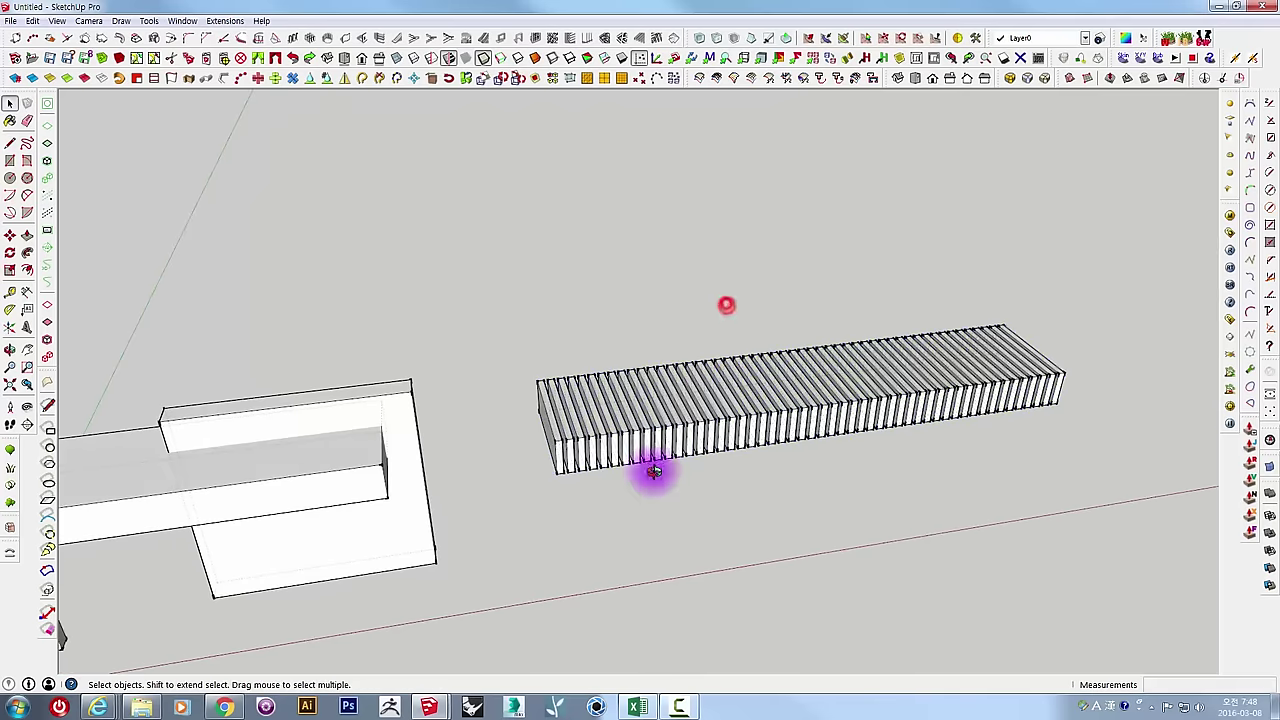
Select the slat row and move it from its corner onto the beam.
{"action": "middle_click_drag", "start_coordinate": [651, 466], "coordinate": [717, 512]}
{"action": "mouse_move", "coordinate": [1087, 289]}
{"action": "middle_mouse_down"}
{"action": "mouse_move", "coordinate": [934, 537]}
{"action": "mouse_move", "coordinate": [971, 463]}
{"action": "mouse_move", "coordinate": [817, 484]}
{"action": "middle_mouse_up"}
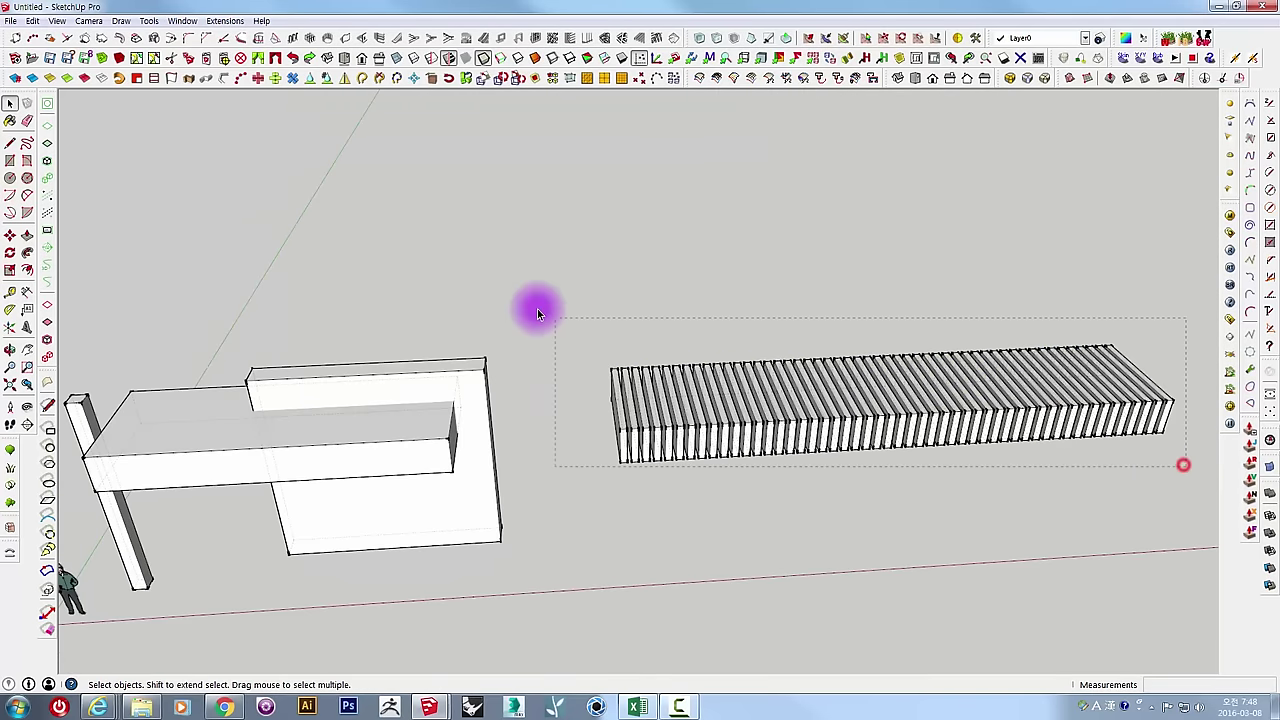
{"action": "left_click_drag", "start_coordinate": [1183, 465], "coordinate": [537, 313]}
{"action": "scroll", "coordinate": [640, 448], "scroll_direction": "up", "scroll_amount": 2}
{"action": "scroll", "coordinate": [622, 455], "scroll_direction": "up", "scroll_amount": 1}
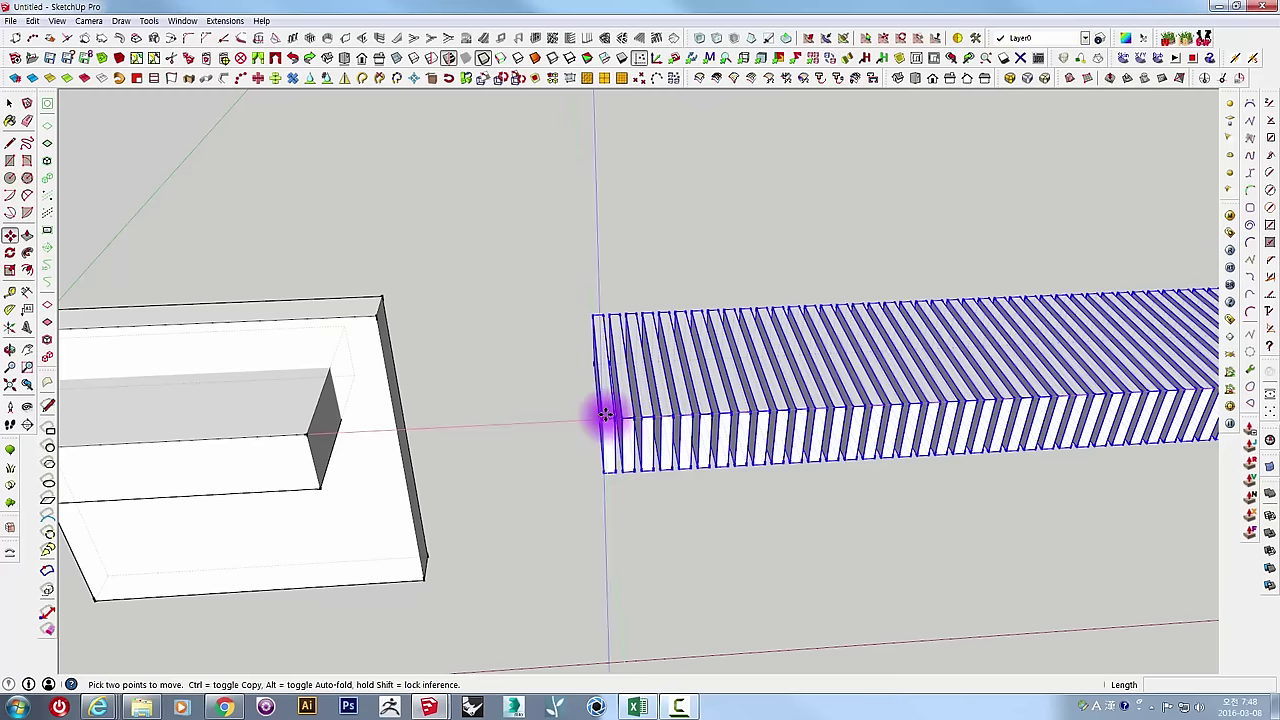
{"action": "left_click", "coordinate": [604, 416]}
{"action": "scroll", "coordinate": [569, 411], "scroll_direction": "down", "scroll_amount": 3}
{"action": "mouse_move", "coordinate": [569, 411]}
{"action": "middle_mouse_down"}
{"action": "mouse_move", "coordinate": [737, 408]}
{"action": "mouse_move", "coordinate": [434, 447]}
{"action": "mouse_move", "coordinate": [500, 380]}
{"action": "mouse_move", "coordinate": [866, 448]}
{"action": "mouse_move", "coordinate": [1020, 517]}
{"action": "middle_mouse_up"}
{"action": "scroll", "coordinate": [609, 431], "scroll_direction": "up", "scroll_amount": 3}
{"action": "left_click", "coordinate": [582, 435]}
{"action": "scroll", "coordinate": [577, 437], "scroll_direction": "down", "scroll_amount": 2}
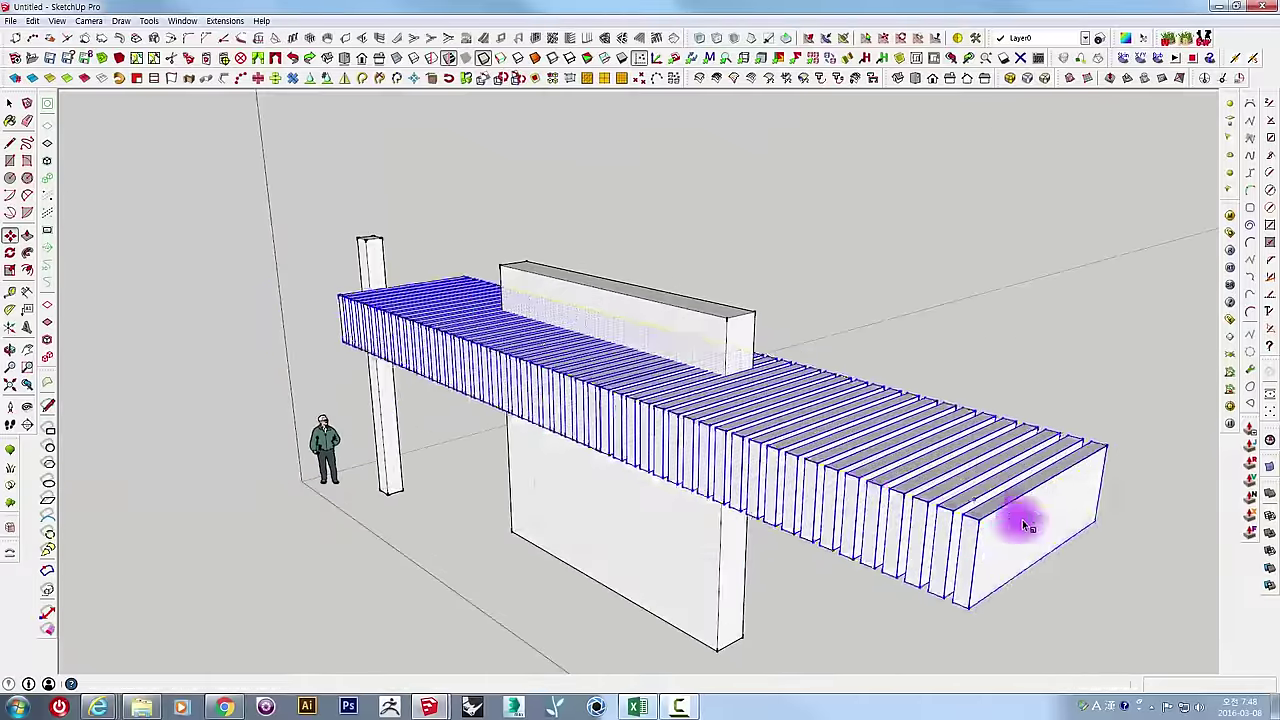
Scale the slat row along red to about 0.59 to fit between column and wall.
{"action": "key", "text": "s"}
{"action": "left_click_drag", "start_coordinate": [1042, 519], "coordinate": [607, 440]}
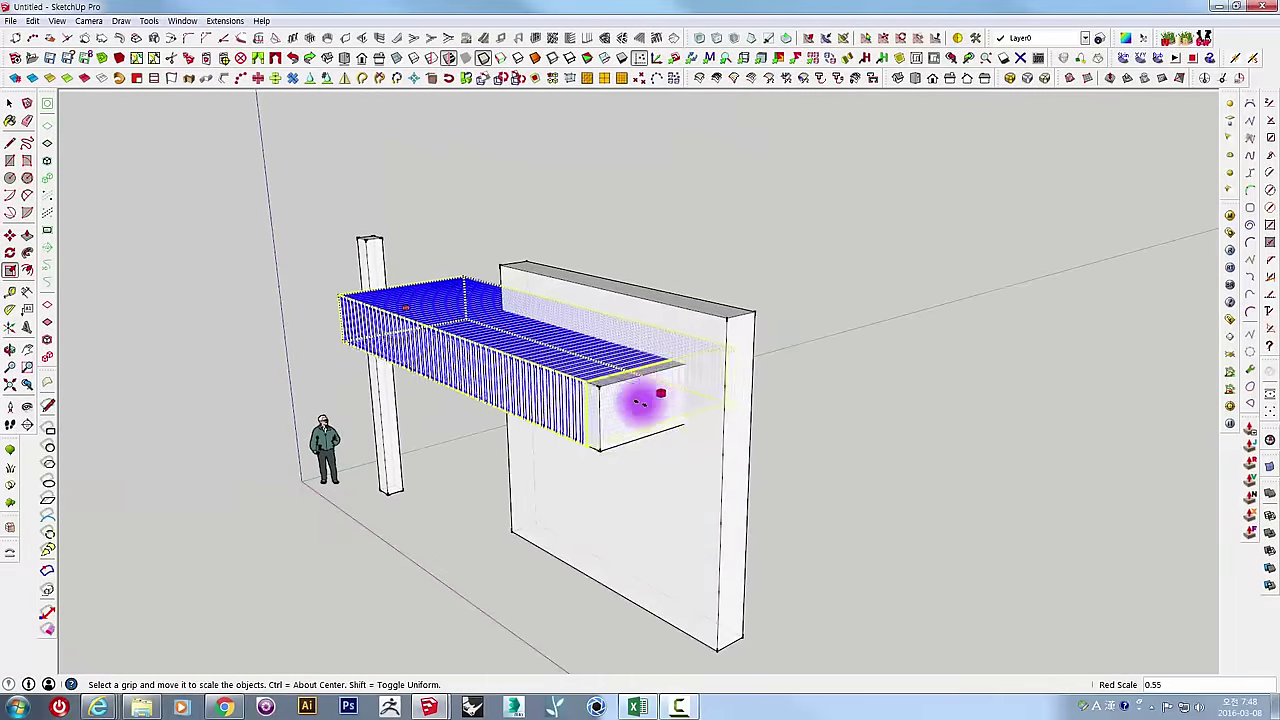
{"action": "middle_click_drag", "start_coordinate": [605, 457], "coordinate": [914, 480]}
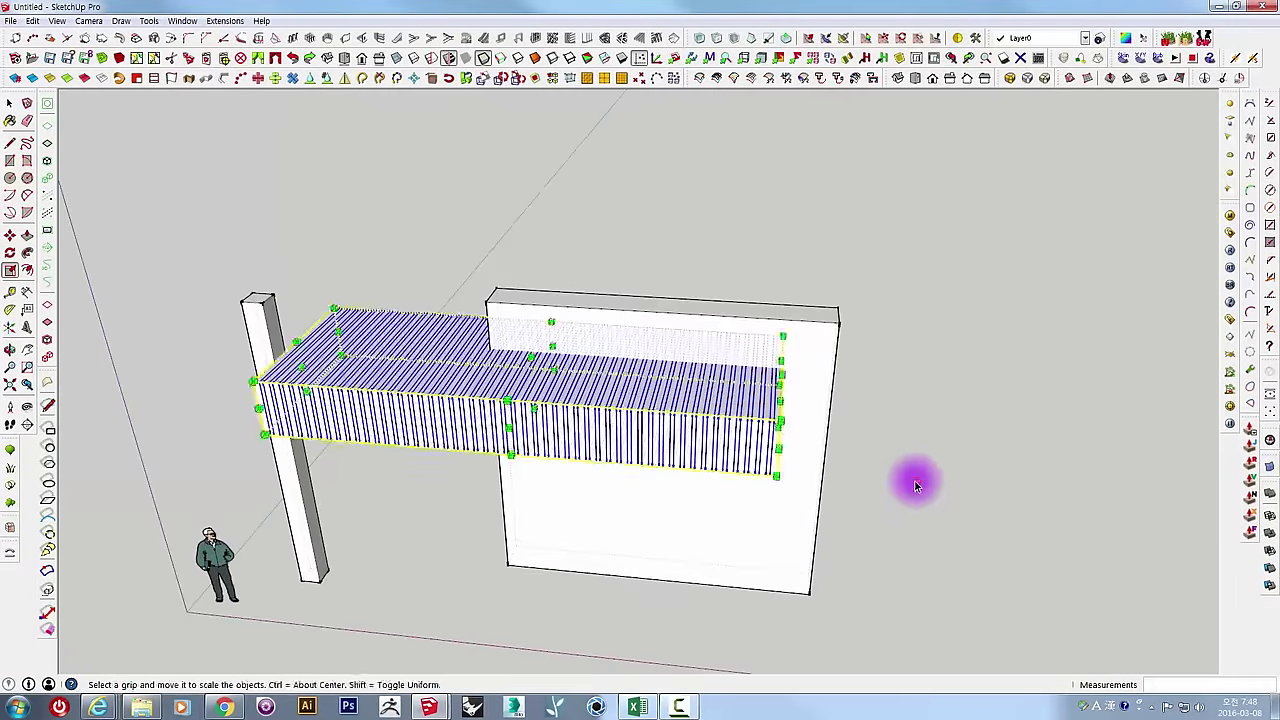
{"action": "key", "text": "space"}
{"action": "scroll", "coordinate": [771, 420], "scroll_direction": "up", "scroll_amount": 3}
{"action": "scroll", "coordinate": [765, 414], "scroll_direction": "up", "scroll_amount": 3}
{"action": "scroll", "coordinate": [772, 420], "scroll_direction": "up", "scroll_amount": 3}
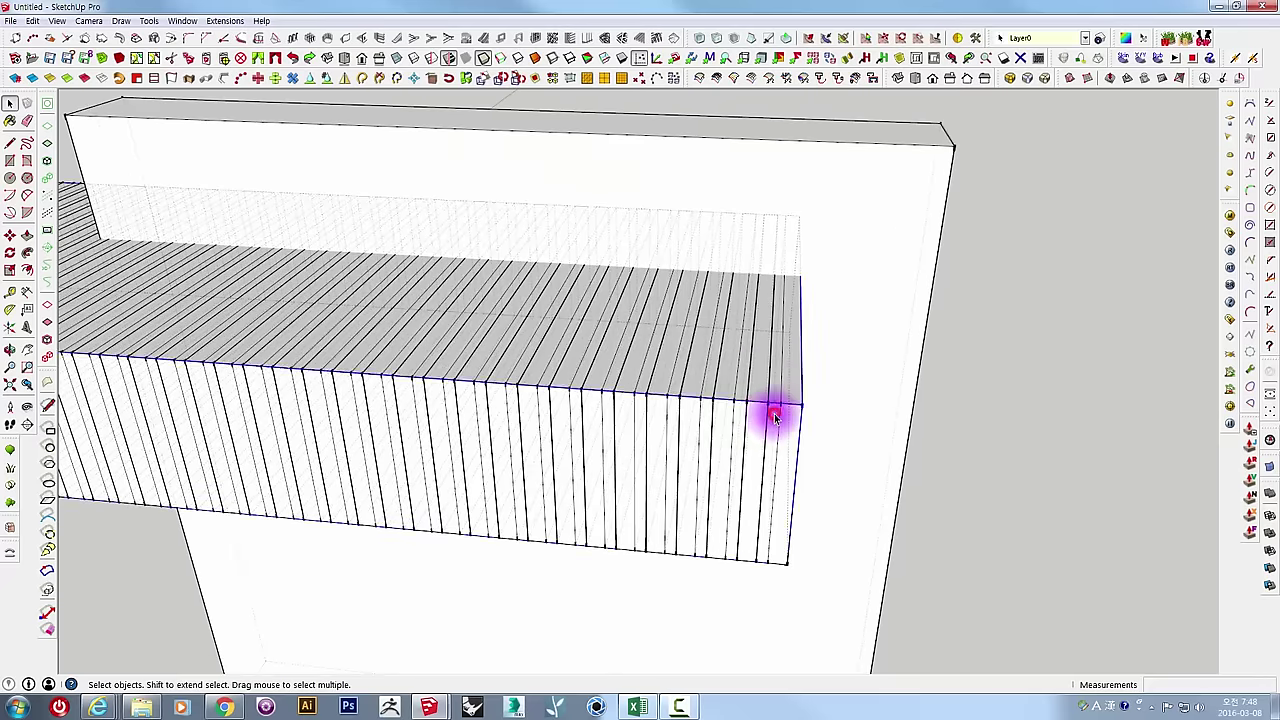
Inspect the slatted beam from several angles, then bring up the View menu's display settings.
{"action": "scroll", "coordinate": [775, 415], "scroll_direction": "down", "scroll_amount": 5}
{"action": "scroll", "coordinate": [723, 449], "scroll_direction": "down", "scroll_amount": 5}
{"action": "mouse_move", "coordinate": [723, 449]}
{"action": "middle_mouse_down"}
{"action": "mouse_move", "coordinate": [900, 349]}
{"action": "mouse_move", "coordinate": [935, 349]}
{"action": "mouse_move", "coordinate": [877, 429]}
{"action": "mouse_move", "coordinate": [514, 571]}
{"action": "mouse_move", "coordinate": [649, 431]}
{"action": "mouse_move", "coordinate": [697, 437]}
{"action": "mouse_move", "coordinate": [686, 563]}
{"action": "mouse_move", "coordinate": [614, 529]}
{"action": "mouse_move", "coordinate": [624, 545]}
{"action": "mouse_move", "coordinate": [808, 277]}
{"action": "mouse_move", "coordinate": [686, 366]}
{"action": "mouse_move", "coordinate": [500, 174]}
{"action": "mouse_move", "coordinate": [596, 262]}
{"action": "mouse_move", "coordinate": [651, 366]}
{"action": "mouse_move", "coordinate": [737, 346]}
{"action": "mouse_move", "coordinate": [871, 523]}
{"action": "mouse_move", "coordinate": [885, 313]}
{"action": "mouse_move", "coordinate": [951, 591]}
{"action": "mouse_move", "coordinate": [723, 394]}
{"action": "mouse_move", "coordinate": [677, 331]}
{"action": "mouse_move", "coordinate": [390, 392]}
{"action": "middle_mouse_up"}
{"action": "middle_click_drag", "start_coordinate": [522, 320], "coordinate": [368, 303]}
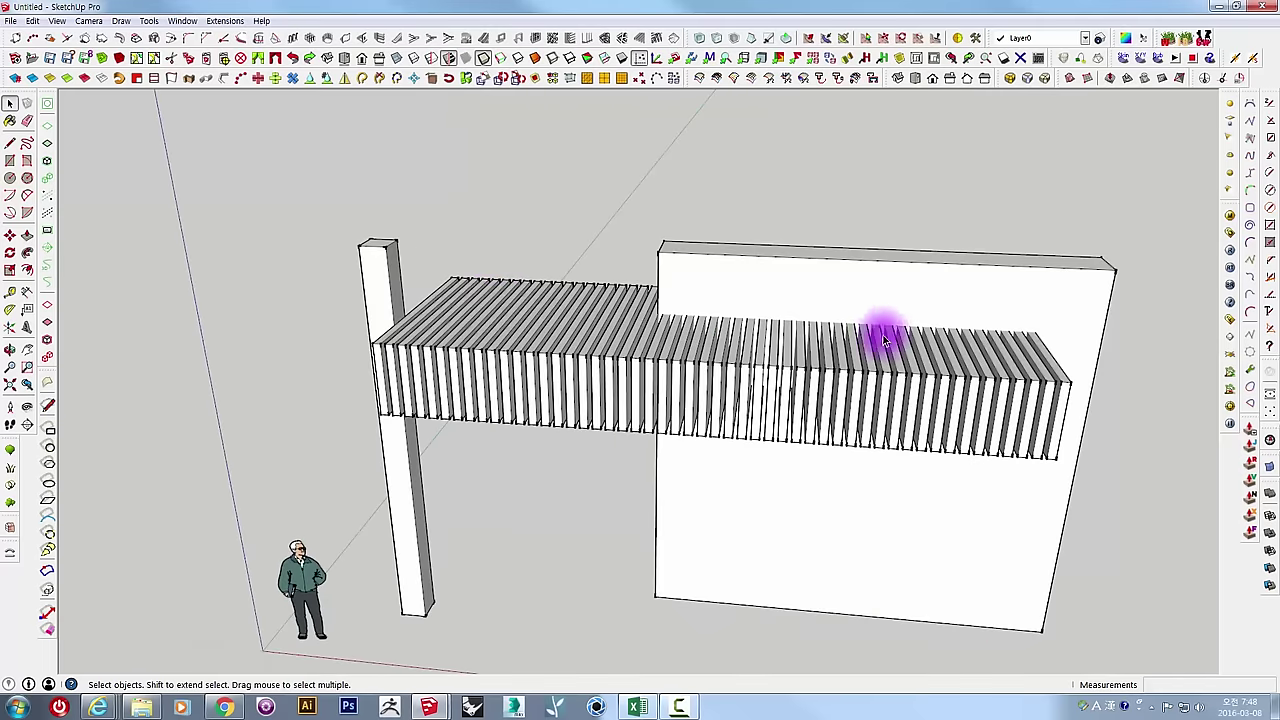
{"action": "mouse_move", "coordinate": [508, 380]}
{"action": "middle_mouse_down"}
{"action": "mouse_move", "coordinate": [477, 594]}
{"action": "mouse_move", "coordinate": [651, 589]}
{"action": "middle_mouse_up"}
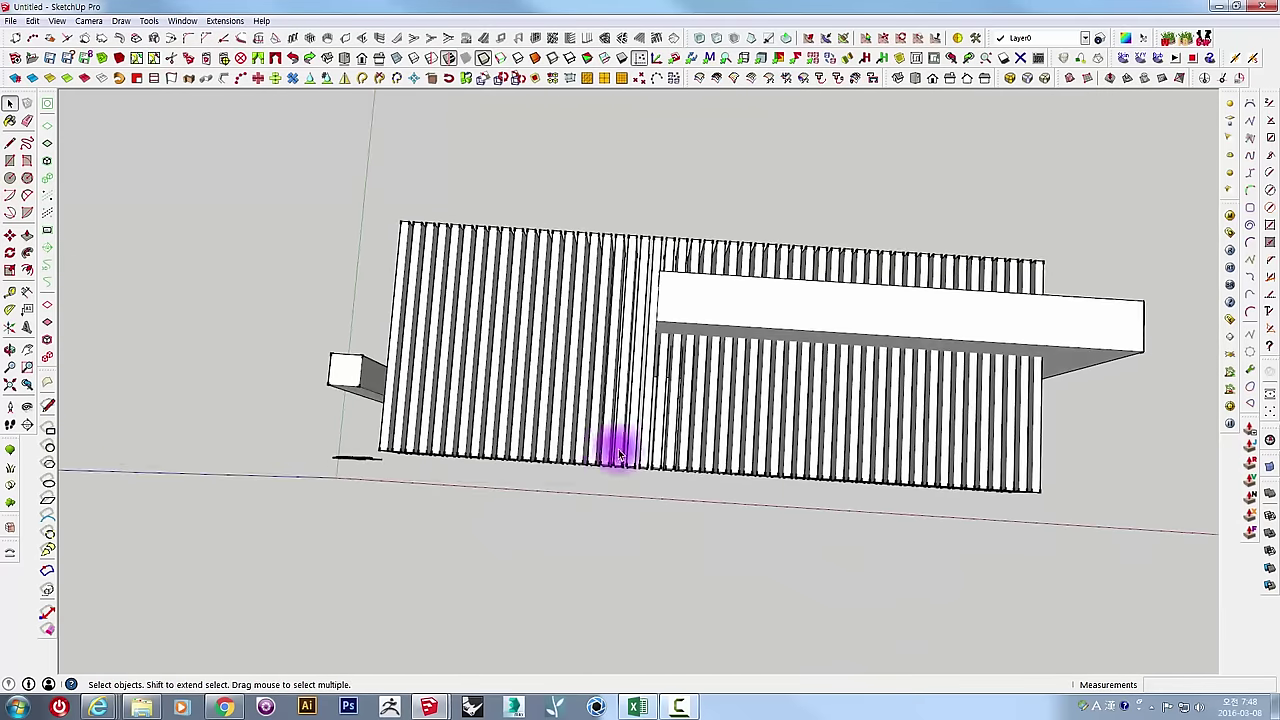
{"action": "scroll", "coordinate": [633, 438], "scroll_direction": "up", "scroll_amount": 5}
{"action": "middle_click_drag", "start_coordinate": [633, 438], "coordinate": [742, 486]}
{"action": "mouse_move", "coordinate": [840, 133]}
{"action": "left_mouse_down"}
{"action": "mouse_move", "coordinate": [766, 337]}
{"action": "mouse_move", "coordinate": [943, 223]}
{"action": "mouse_move", "coordinate": [777, 274]}
{"action": "mouse_move", "coordinate": [821, 233]}
{"action": "mouse_move", "coordinate": [497, 271]}
{"action": "left_mouse_up"}
{"action": "key", "text": "space"}
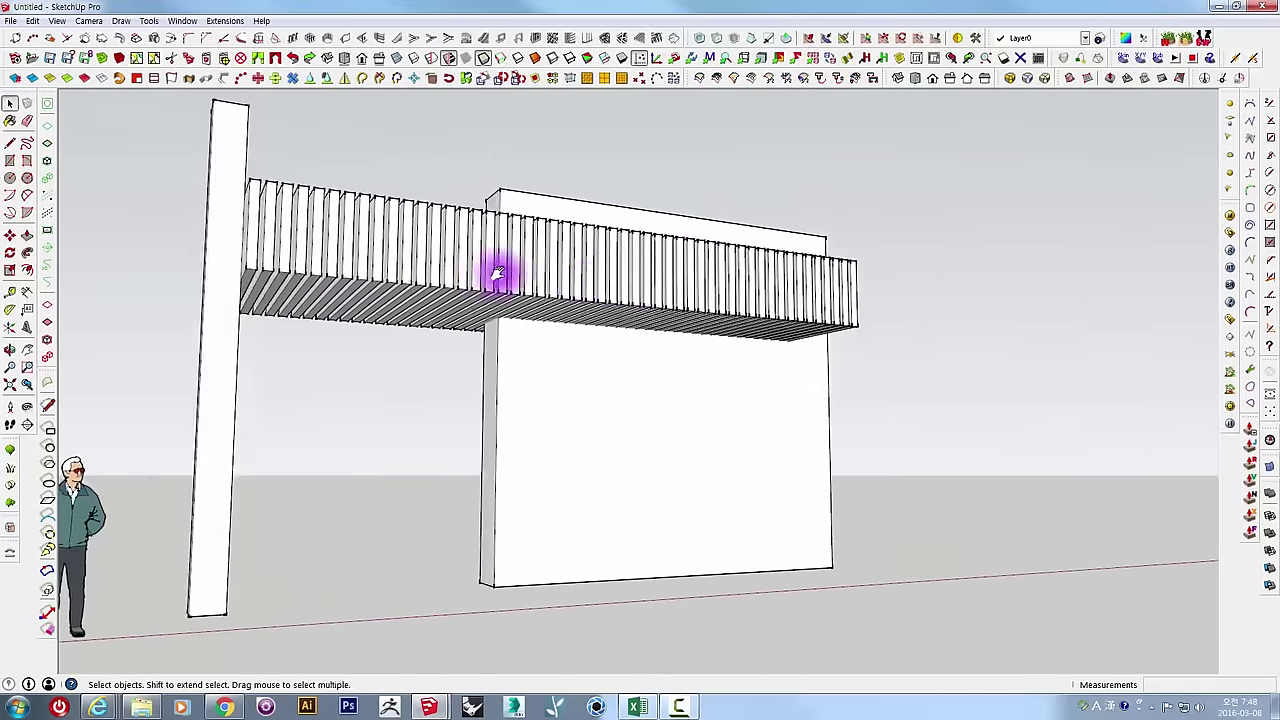
{"action": "mouse_move", "coordinate": [497, 271]}
{"action": "middle_mouse_down"}
{"action": "mouse_move", "coordinate": [700, 277]}
{"action": "mouse_move", "coordinate": [577, 283]}
{"action": "mouse_move", "coordinate": [222, 167]}
{"action": "middle_mouse_up"}
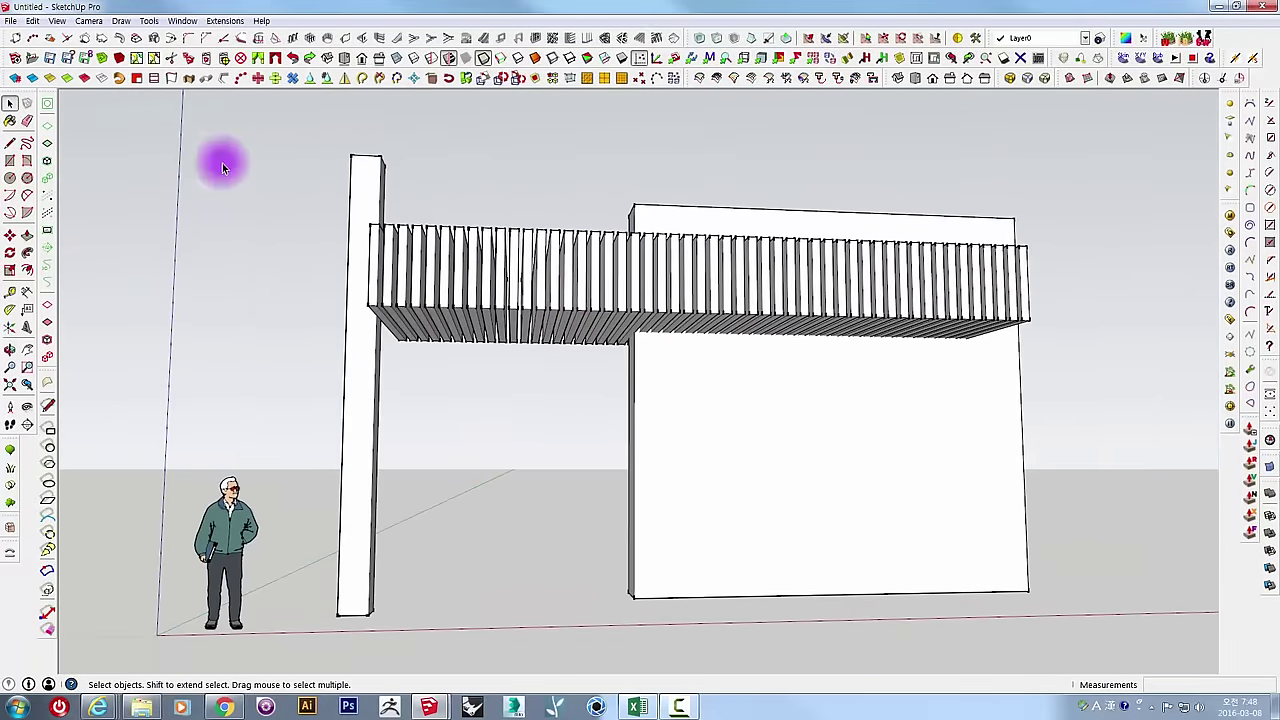
{"action": "left_click", "coordinate": [57, 20]}
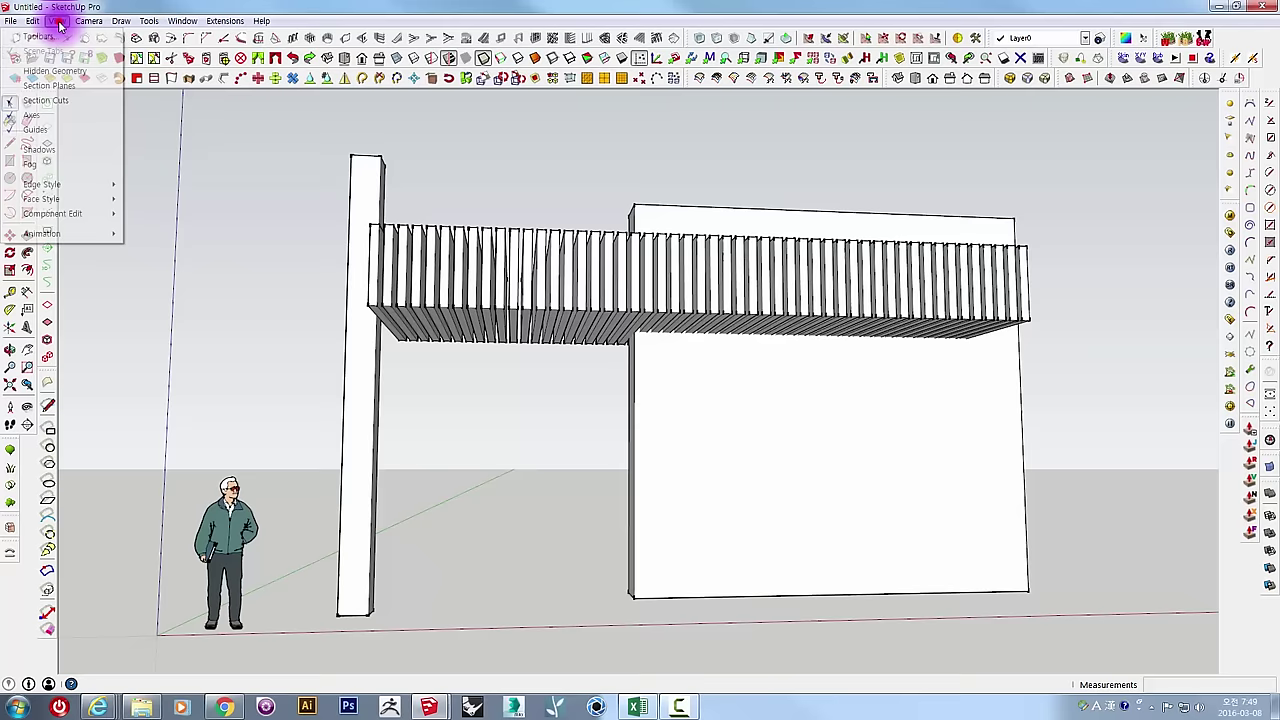
Turn on Shadows and view the beam's striped shadow from above.
{"action": "left_click", "coordinate": [42, 150]}
{"action": "mouse_move", "coordinate": [523, 280]}
{"action": "middle_mouse_down"}
{"action": "mouse_move", "coordinate": [651, 363]}
{"action": "mouse_move", "coordinate": [638, 543]}
{"action": "mouse_move", "coordinate": [586, 263]}
{"action": "mouse_move", "coordinate": [437, 263]}
{"action": "mouse_move", "coordinate": [757, 360]}
{"action": "mouse_move", "coordinate": [974, 345]}
{"action": "mouse_move", "coordinate": [611, 563]}
{"action": "mouse_move", "coordinate": [274, 317]}
{"action": "mouse_move", "coordinate": [398, 315]}
{"action": "middle_mouse_up"}
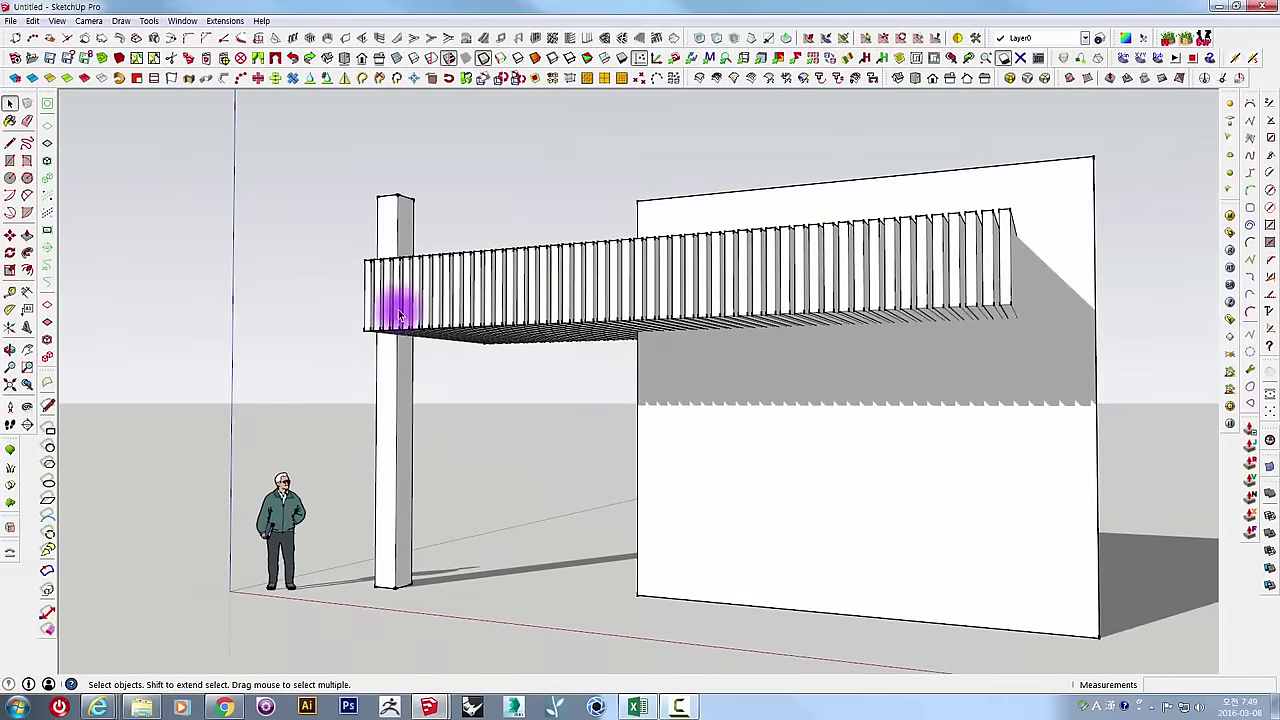
{"action": "mouse_move", "coordinate": [616, 270]}
{"action": "middle_mouse_down"}
{"action": "mouse_move", "coordinate": [646, 326]}
{"action": "mouse_move", "coordinate": [828, 415]}
{"action": "middle_mouse_up"}
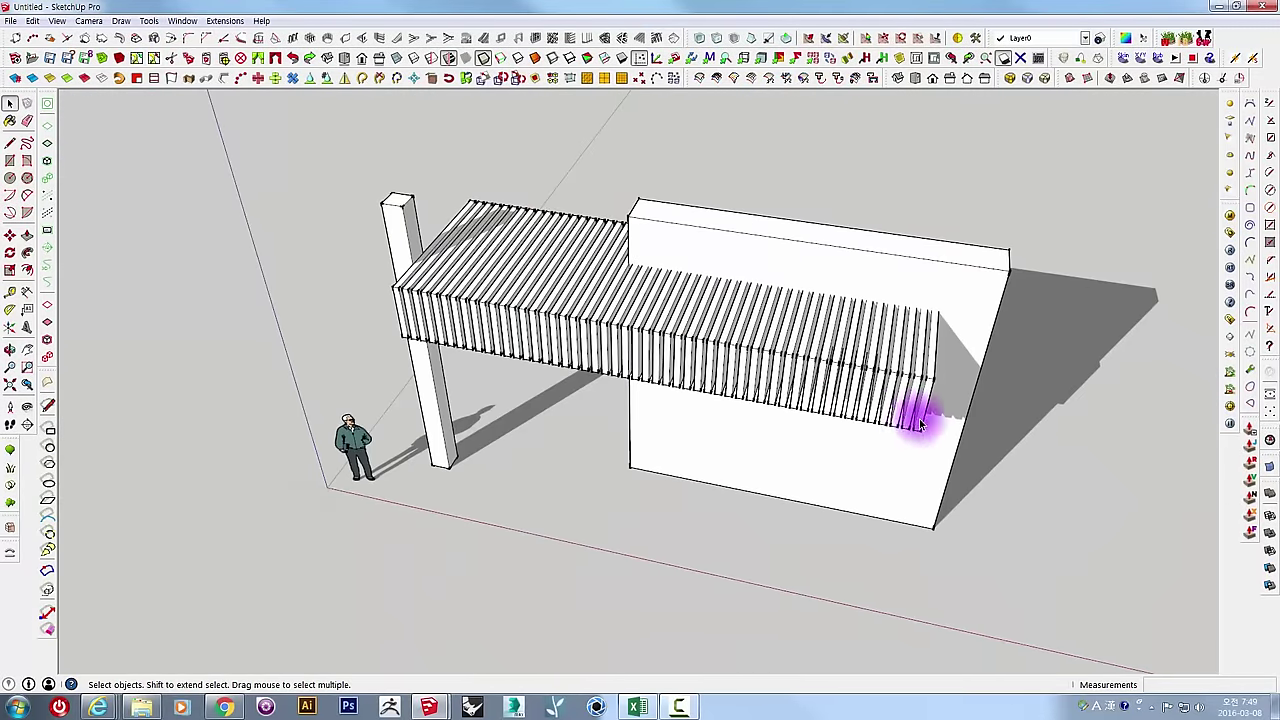
{"action": "mouse_move", "coordinate": [921, 425]}
{"action": "middle_mouse_down"}
{"action": "mouse_move", "coordinate": [894, 531]}
{"action": "mouse_move", "coordinate": [900, 449]}
{"action": "mouse_move", "coordinate": [889, 515]}
{"action": "middle_mouse_up"}
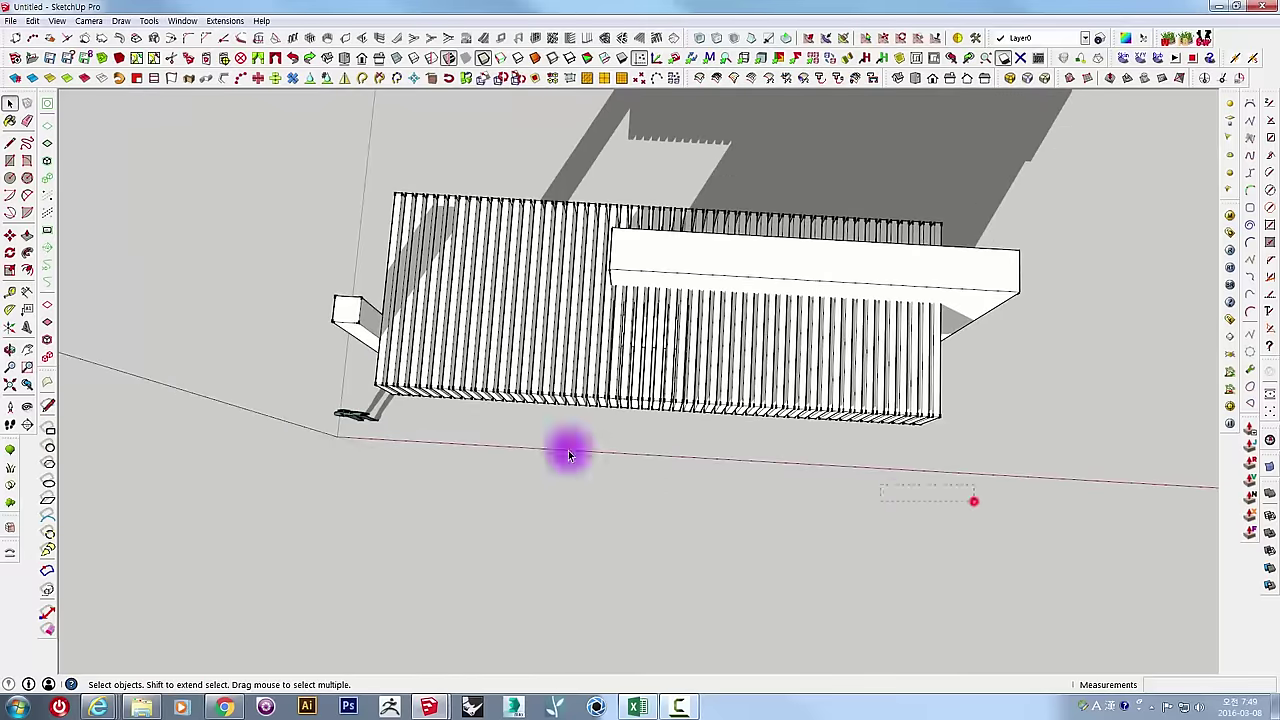
Select the slats and inspect the shadowed beam from eye level at the post.
{"action": "left_click_drag", "start_coordinate": [410, 390], "coordinate": [428, 380]}
{"action": "mouse_move", "coordinate": [428, 380]}
{"action": "middle_mouse_down", "text": "shift"}
{"action": "mouse_move", "coordinate": [585, 415]}
{"action": "mouse_move", "coordinate": [566, 137]}
{"action": "middle_mouse_up", "text": "shift"}
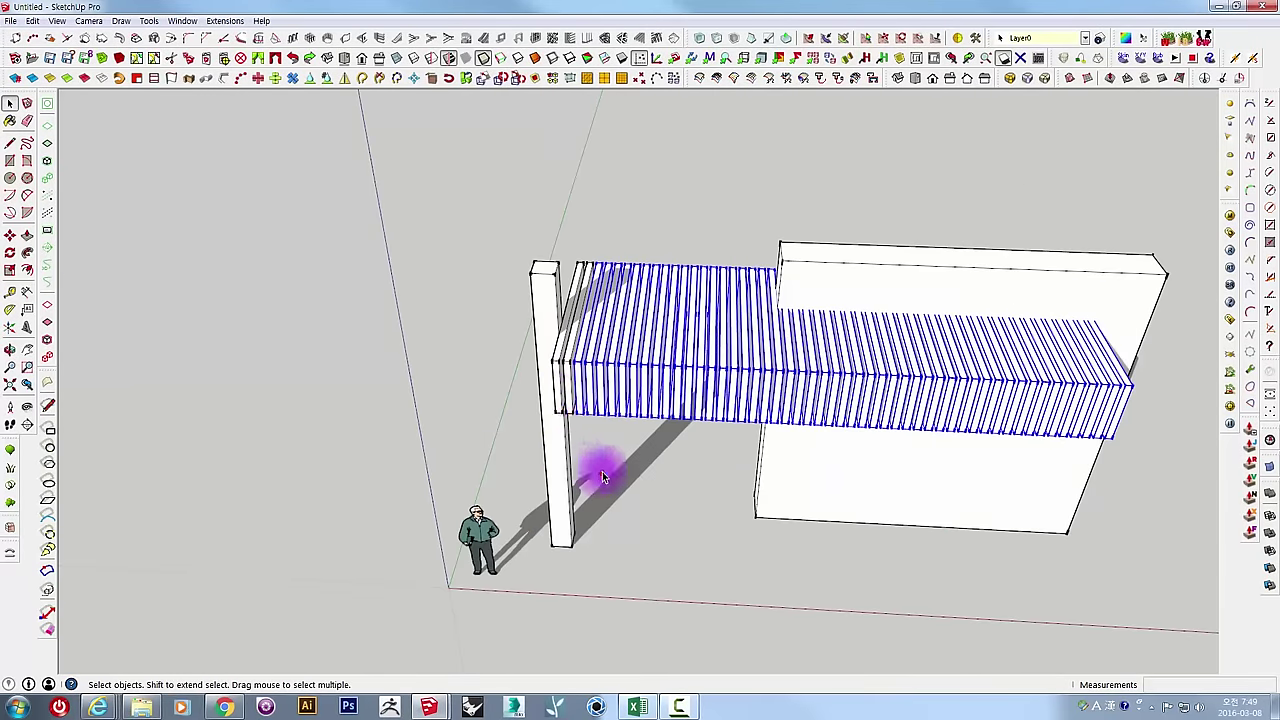
{"action": "left_click", "coordinate": [561, 374]}
{"action": "scroll", "coordinate": [566, 400], "scroll_direction": "up", "scroll_amount": 3}
{"action": "mouse_move", "coordinate": [575, 432]}
{"action": "middle_mouse_down"}
{"action": "mouse_move", "coordinate": [629, 229]}
{"action": "mouse_move", "coordinate": [611, 320]}
{"action": "middle_mouse_up"}
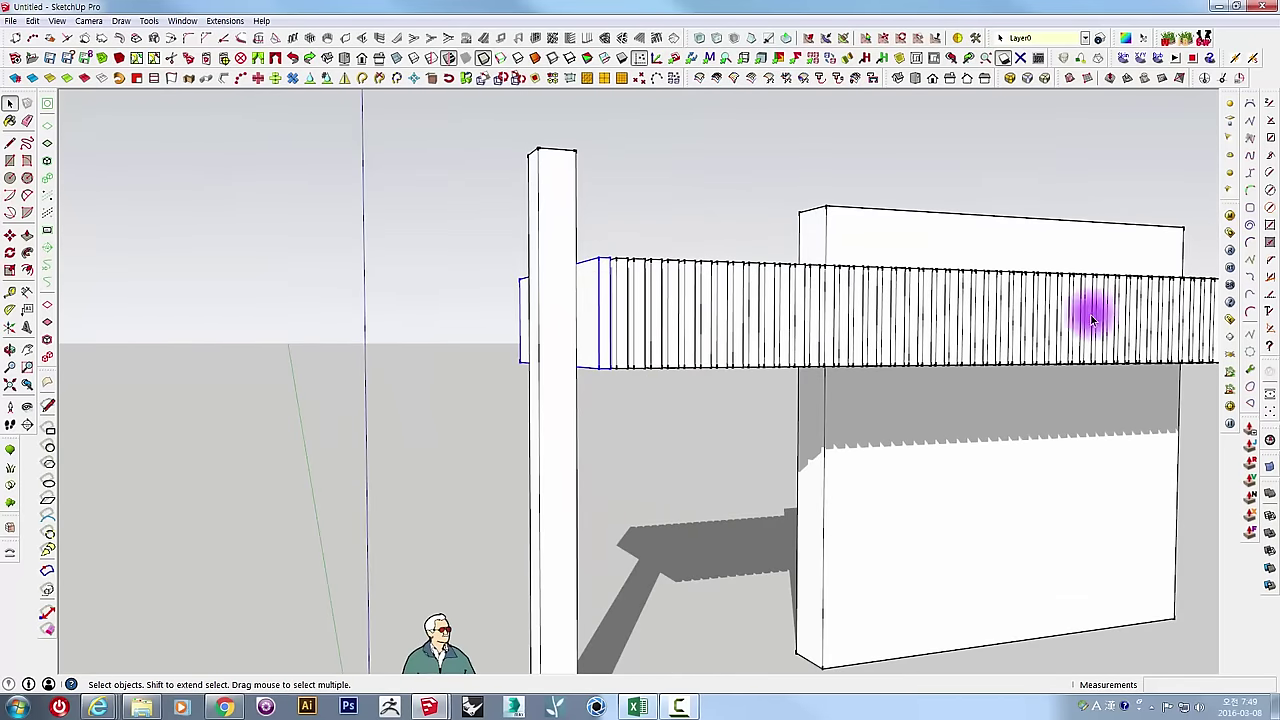
{"action": "mouse_move", "coordinate": [1093, 318]}
{"action": "middle_mouse_down"}
{"action": "mouse_move", "coordinate": [806, 323]}
{"action": "mouse_move", "coordinate": [914, 341]}
{"action": "mouse_move", "coordinate": [777, 594]}
{"action": "middle_mouse_up"}
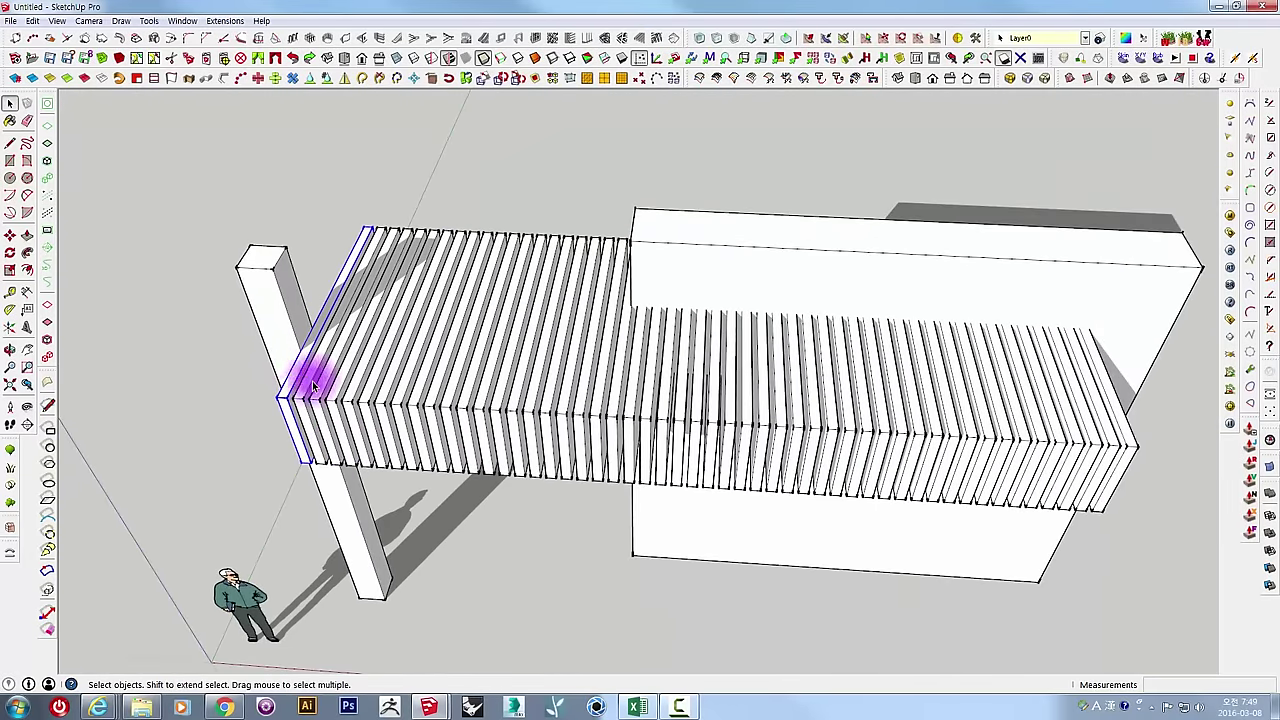
Delete most of the beam's slats, leaving only the boards near the post.
{"action": "mouse_move", "coordinate": [975, 408]}
{"action": "middle_mouse_down"}
{"action": "mouse_move", "coordinate": [971, 591]}
{"action": "mouse_move", "coordinate": [1083, 553]}
{"action": "middle_mouse_up"}
{"action": "left_click_drag", "start_coordinate": [565, 462], "coordinate": [550, 460]}
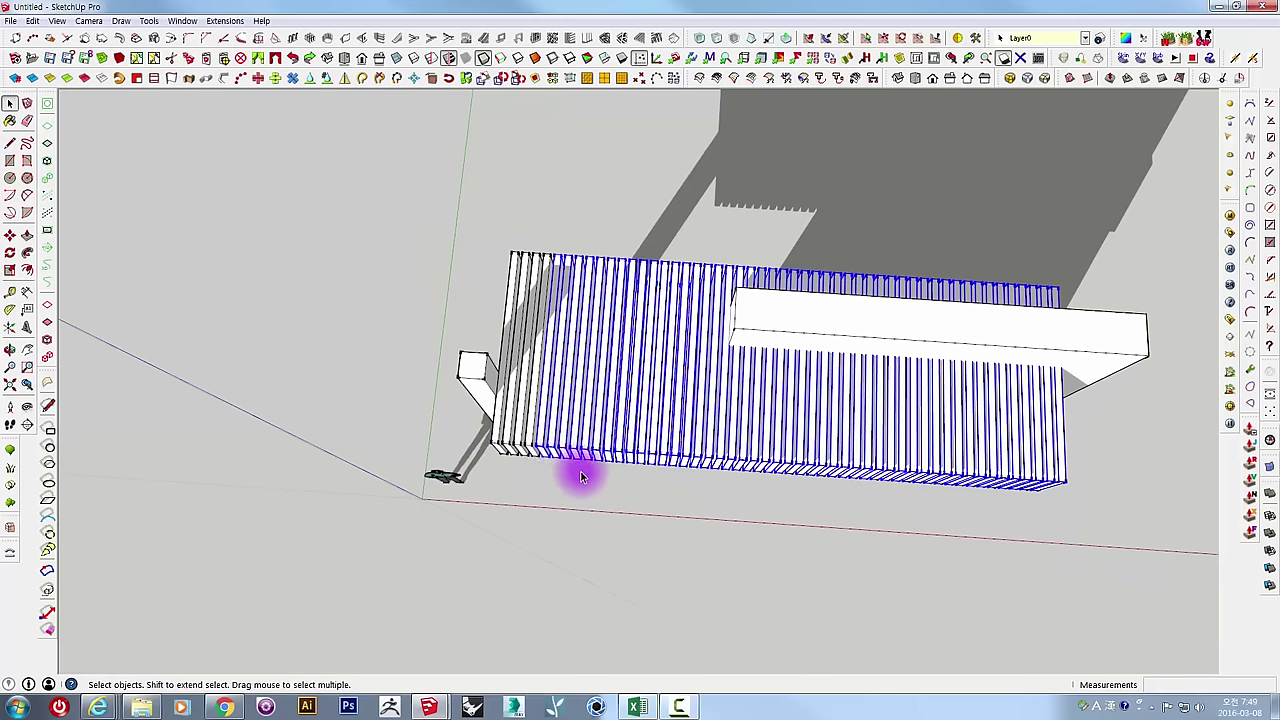
{"action": "key", "text": "Delete"}
{"action": "middle_click_drag", "start_coordinate": [581, 477], "coordinate": [481, 449]}
{"action": "scroll", "coordinate": [597, 488], "scroll_direction": "up", "scroll_amount": 5}
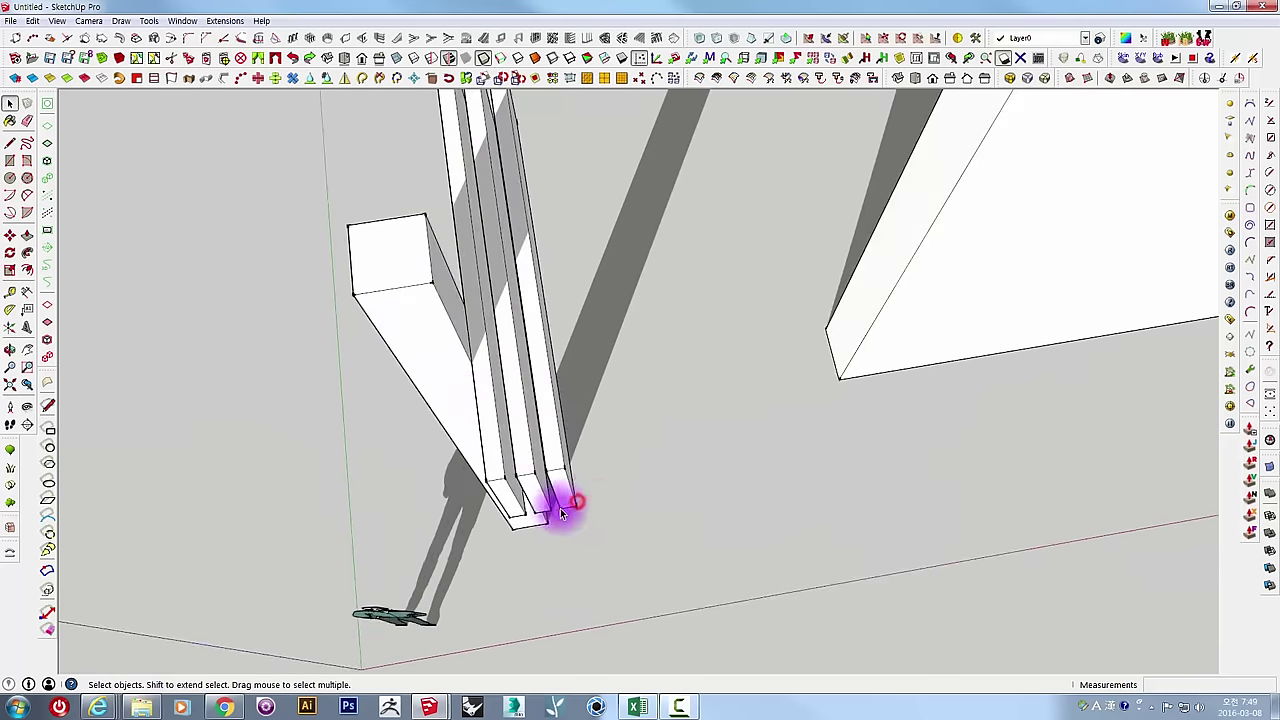
{"action": "middle_click_drag", "start_coordinate": [560, 512], "coordinate": [634, 206]}
{"action": "scroll", "coordinate": [574, 274], "scroll_direction": "up", "scroll_amount": 2}
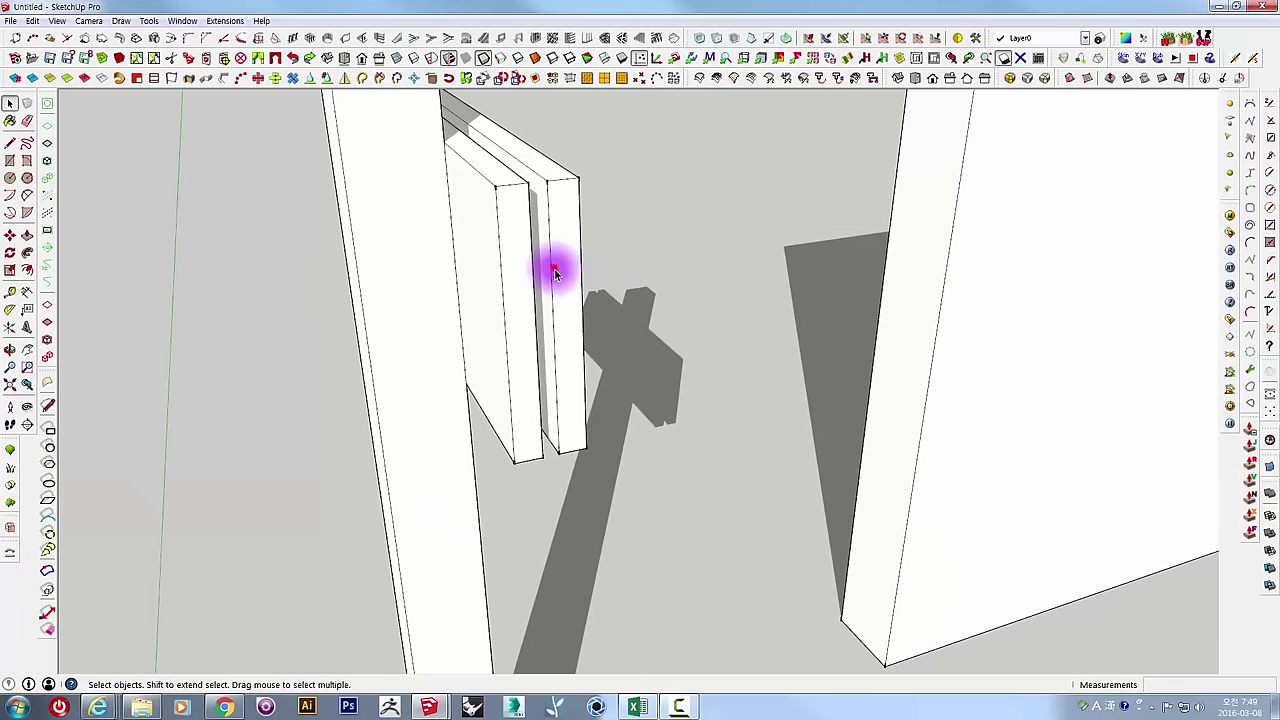
{"action": "mouse_move", "coordinate": [558, 276]}
{"action": "middle_mouse_down"}
{"action": "mouse_move", "coordinate": [596, 246]}
{"action": "mouse_move", "coordinate": [563, 300]}
{"action": "middle_mouse_up"}
Ctrl-copy a board about 166mm along the beam and multiply it into an evenly spaced array.
{"action": "right_click", "coordinate": [540, 259]}
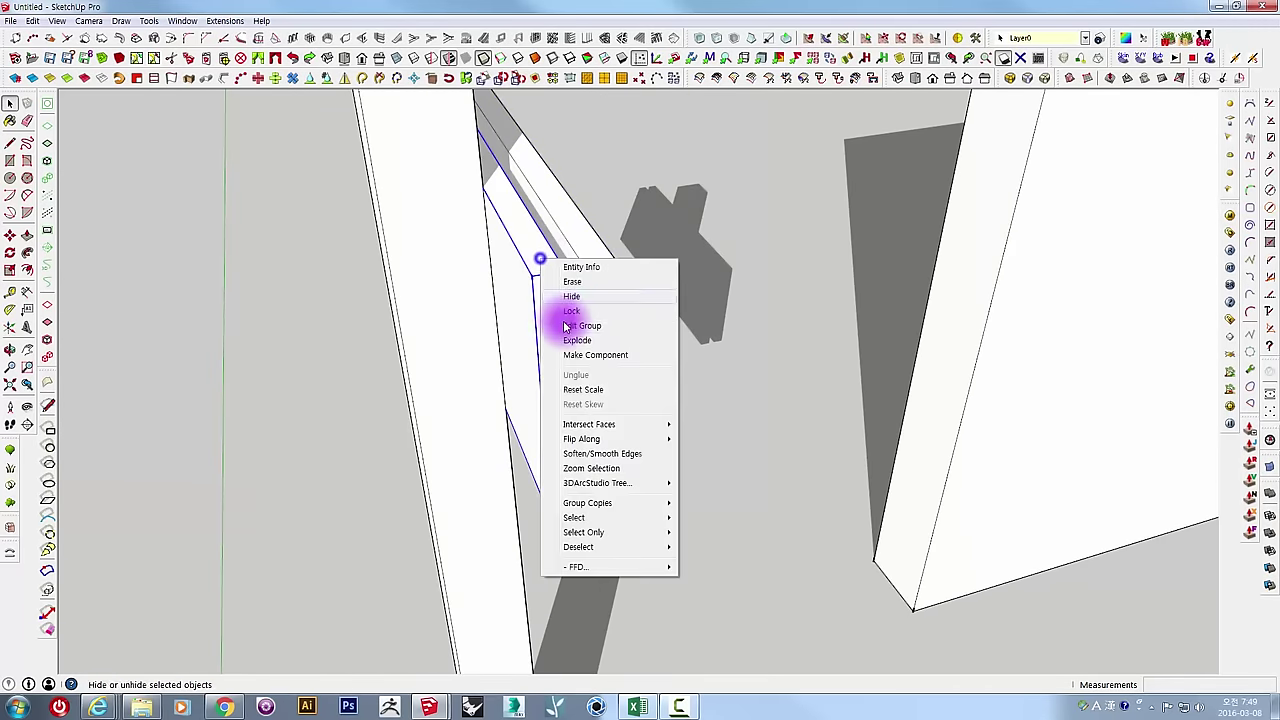
{"action": "mouse_move", "coordinate": [572, 358]}
{"action": "middle_mouse_down"}
{"action": "mouse_move", "coordinate": [549, 277]}
{"action": "mouse_move", "coordinate": [538, 328]}
{"action": "middle_mouse_up"}
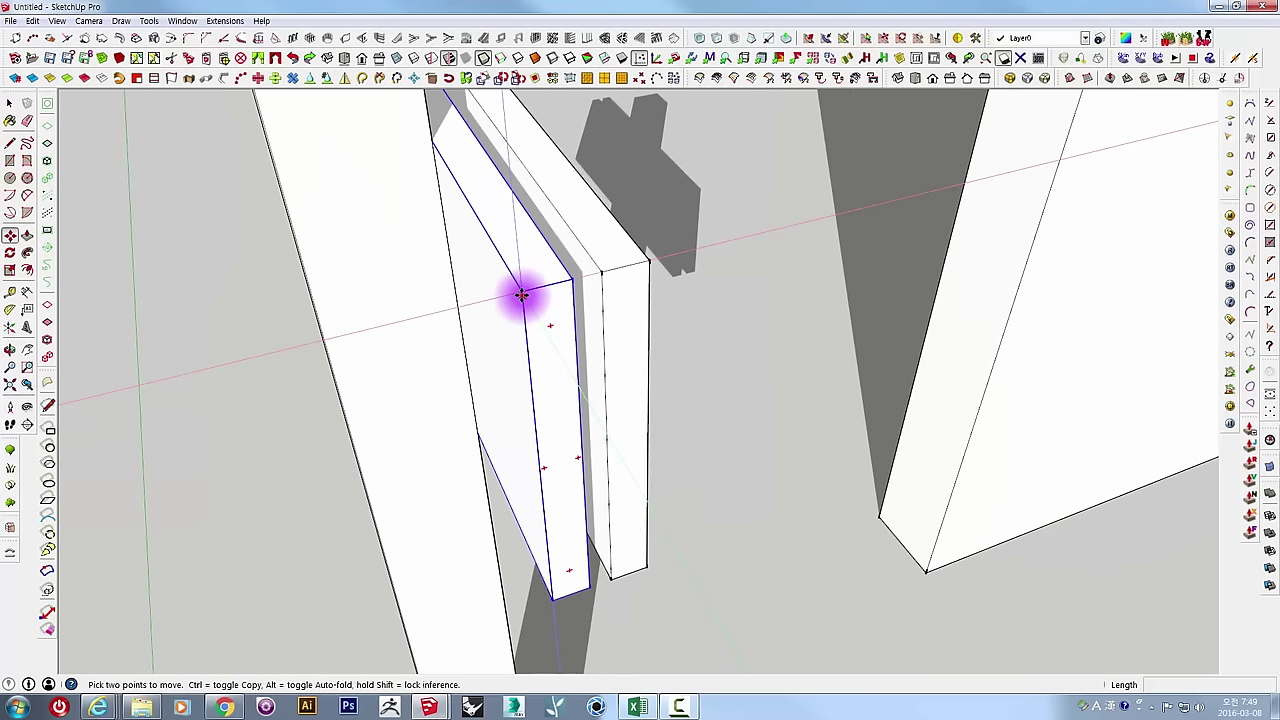
{"action": "left_click", "coordinate": [521, 294]}
{"action": "key", "text": "ctrl"}
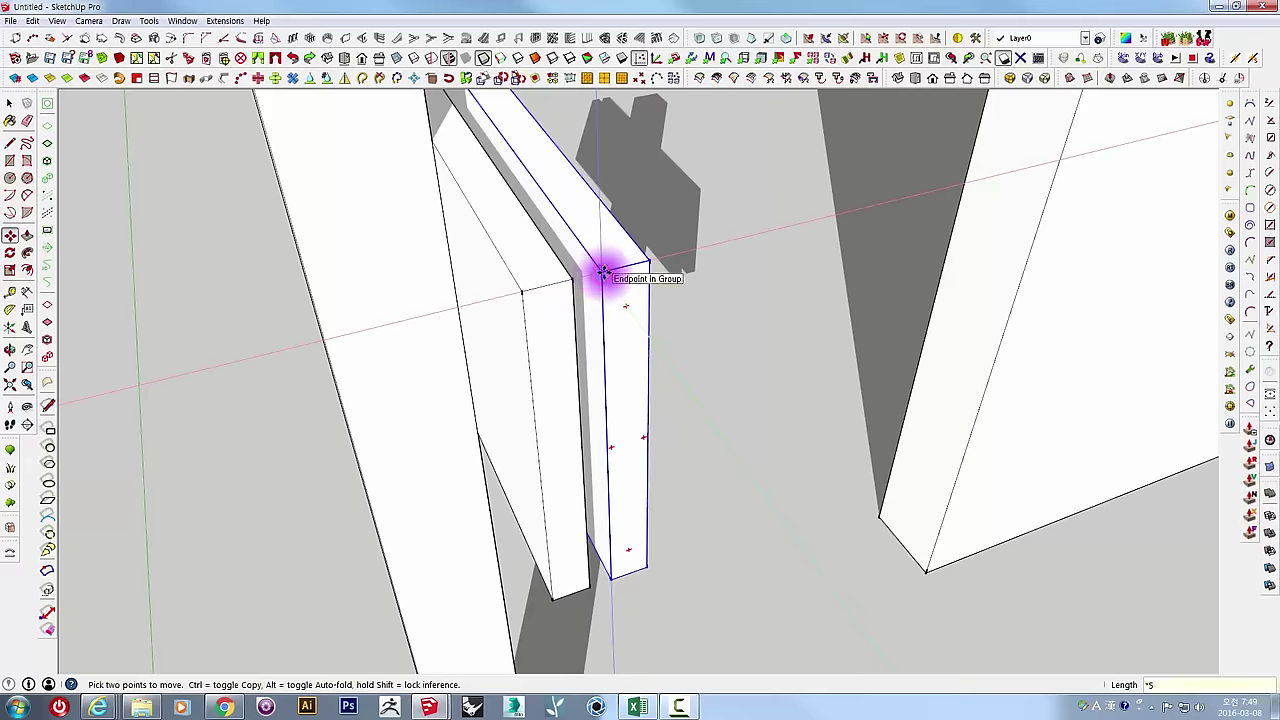
{"action": "type", "text": "0"}
{"action": "key", "text": "Return"}
{"action": "mouse_move", "coordinate": [606, 271]}
{"action": "middle_mouse_down"}
{"action": "mouse_move", "coordinate": [617, 200]}
{"action": "mouse_move", "coordinate": [686, 214]}
{"action": "mouse_move", "coordinate": [747, 383]}
{"action": "mouse_move", "coordinate": [543, 420]}
{"action": "mouse_move", "coordinate": [691, 220]}
{"action": "mouse_move", "coordinate": [552, 338]}
{"action": "middle_mouse_up"}
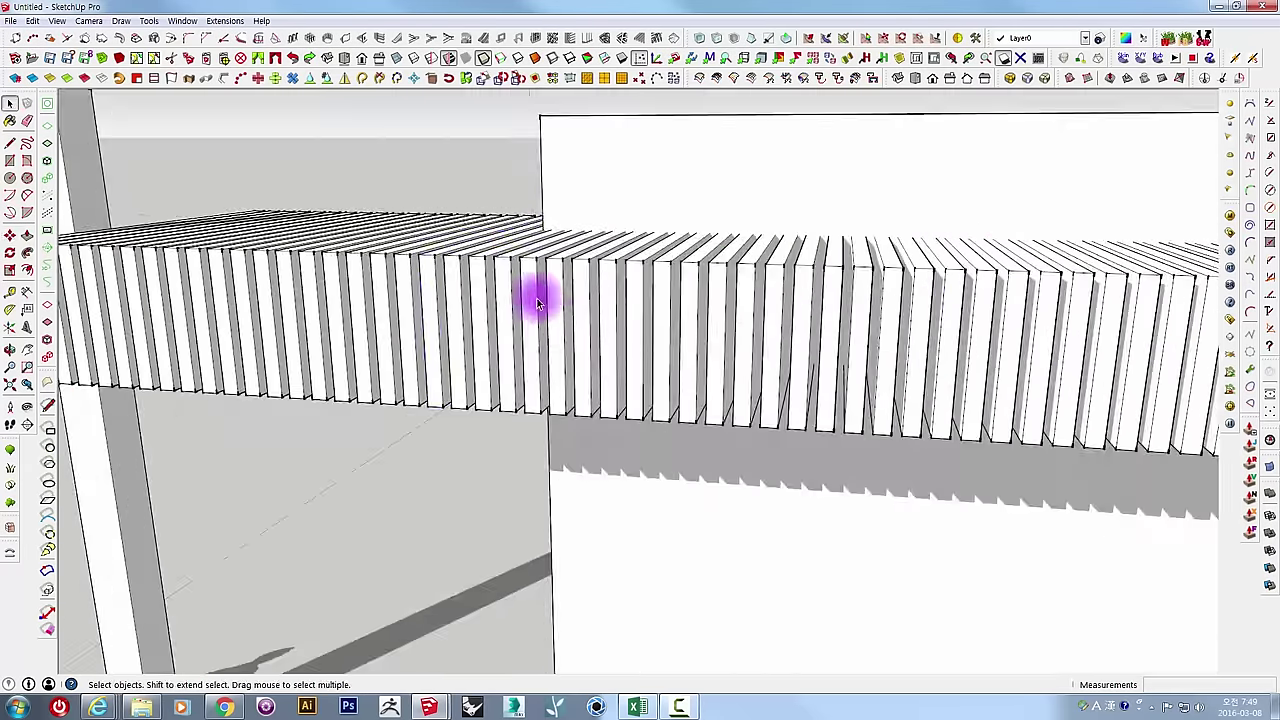
Inside the board group, draw a diagonal line across the end face to the bottom edge.
{"action": "scroll", "coordinate": [537, 303], "scroll_direction": "down", "scroll_amount": 5}
{"action": "mouse_move", "coordinate": [640, 294]}
{"action": "middle_mouse_down"}
{"action": "mouse_move", "coordinate": [271, 243]}
{"action": "mouse_move", "coordinate": [687, 352]}
{"action": "middle_mouse_up"}
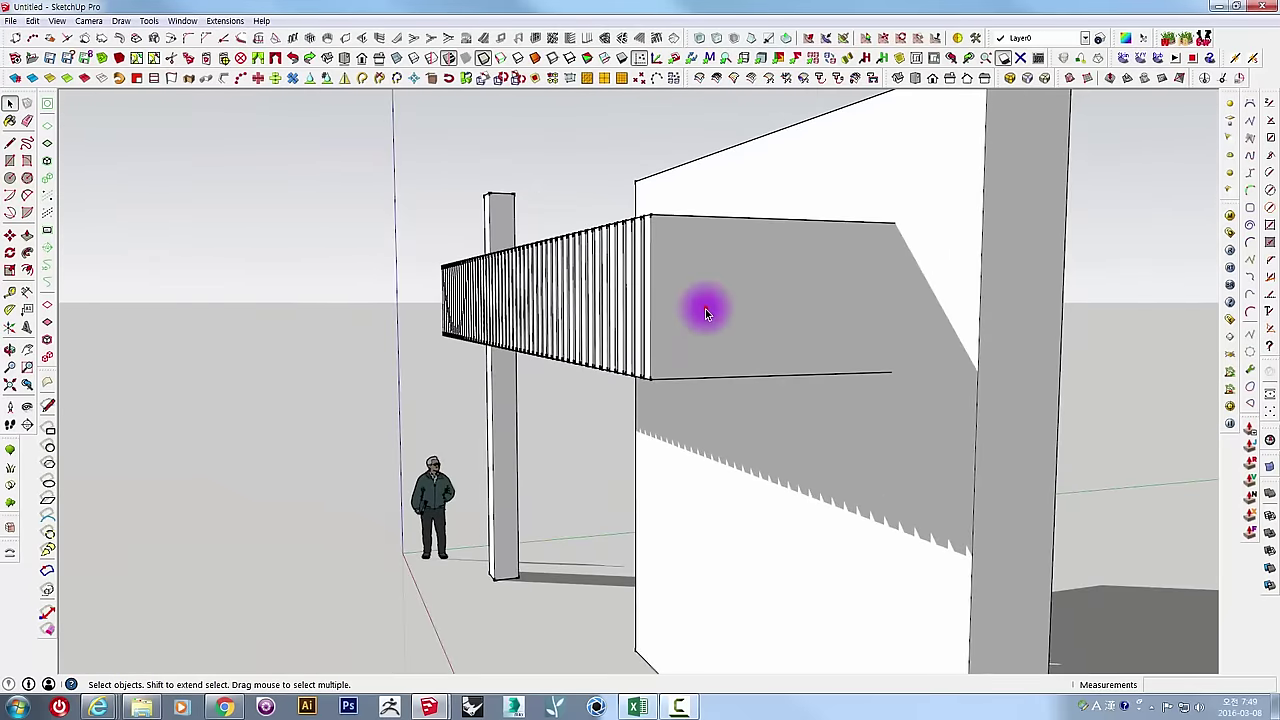
{"action": "scroll", "coordinate": [705, 313], "scroll_direction": "up", "scroll_amount": 3}
{"action": "left_click", "coordinate": [705, 313]}
{"action": "triple_click", "coordinate": [695, 307]}
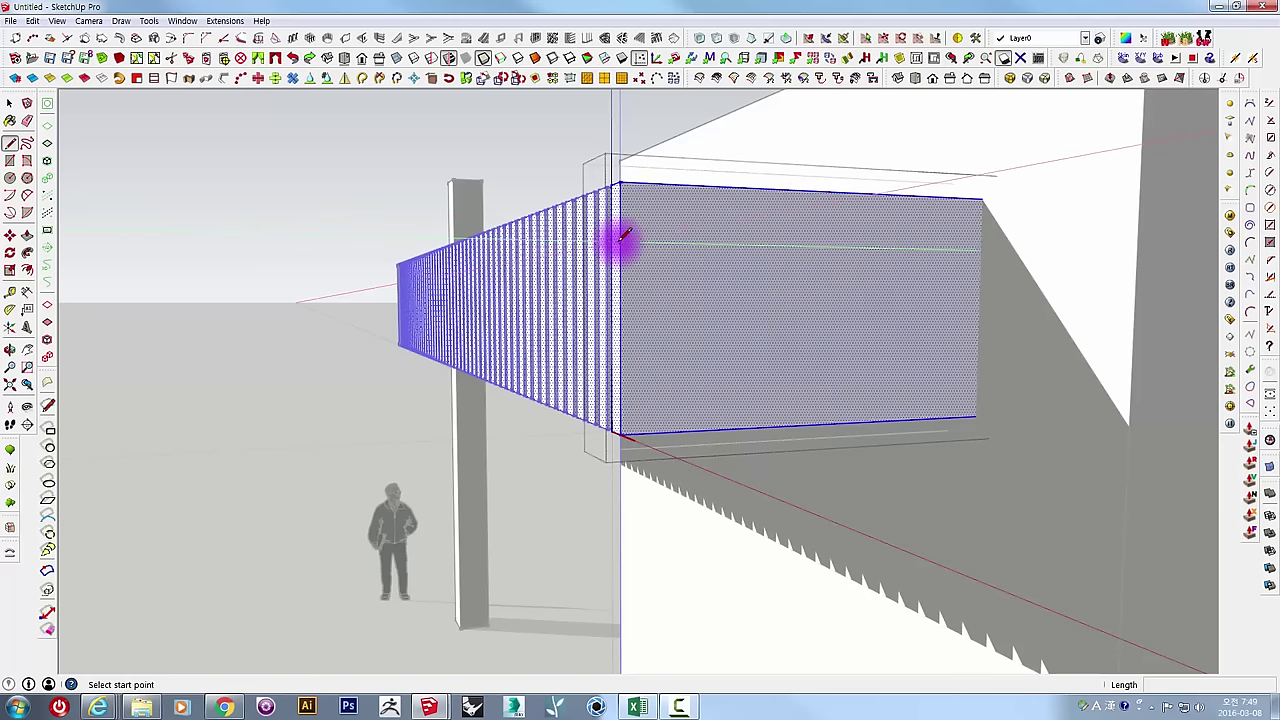
{"action": "left_click", "coordinate": [810, 425]}
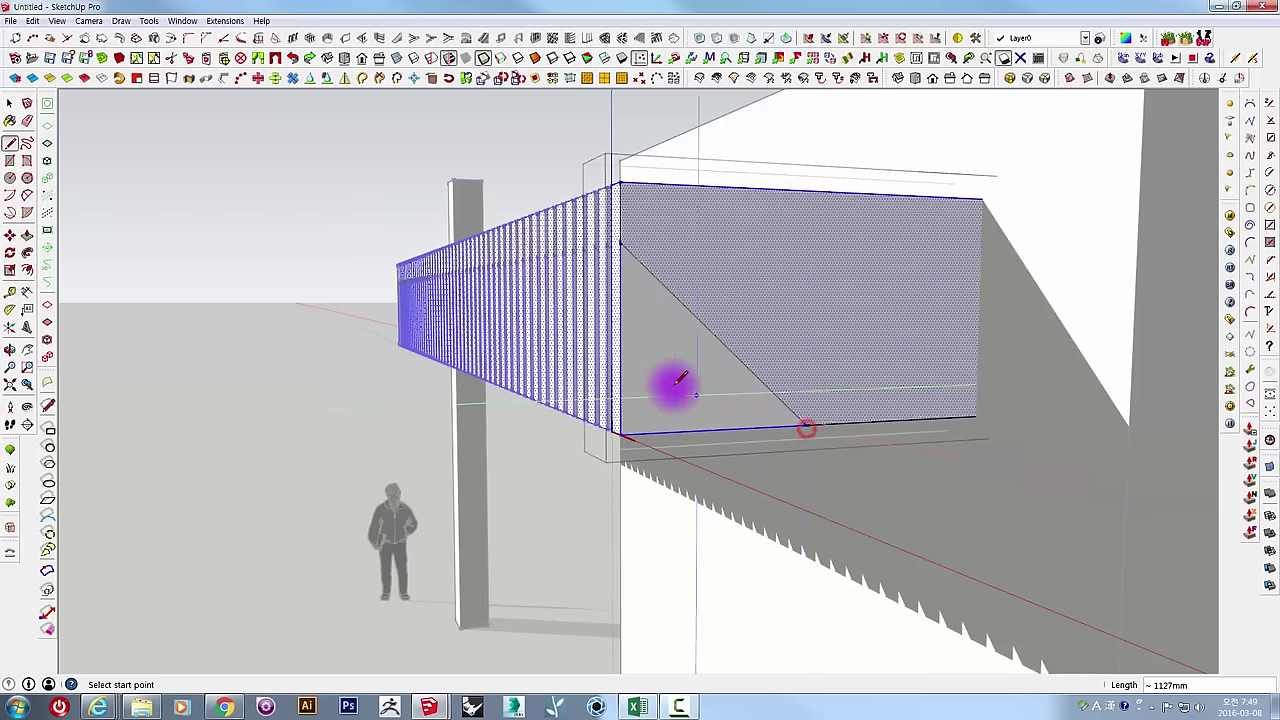
{"action": "mouse_move", "coordinate": [677, 380]}
{"action": "middle_mouse_down"}
{"action": "mouse_move", "coordinate": [794, 434]}
{"action": "mouse_move", "coordinate": [855, 405]}
{"action": "mouse_move", "coordinate": [826, 403]}
{"action": "middle_mouse_up"}
Push/Pull the triangular face away to cut the sloped corner.
{"action": "key", "text": "p"}
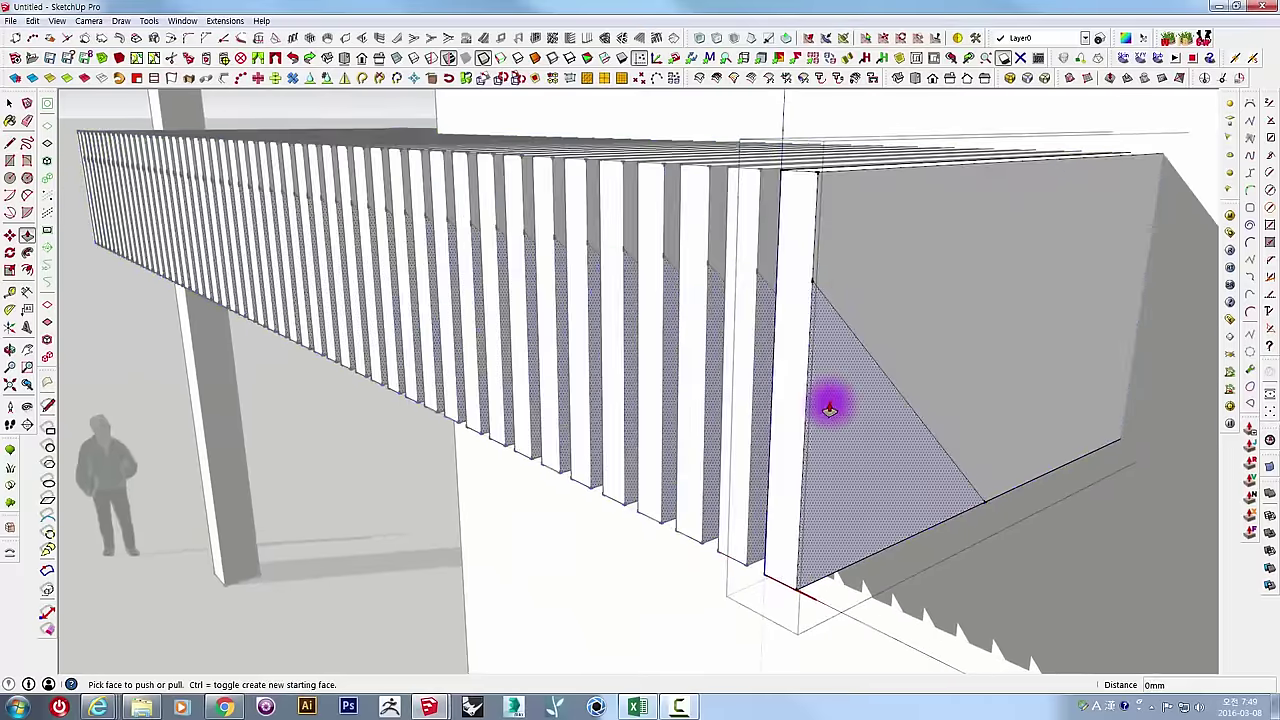
{"action": "left_click_drag", "start_coordinate": [826, 403], "coordinate": [800, 171]}
{"action": "mouse_move", "coordinate": [800, 171]}
{"action": "middle_mouse_down"}
{"action": "mouse_move", "coordinate": [487, 256]}
{"action": "mouse_move", "coordinate": [649, 443]}
{"action": "mouse_move", "coordinate": [600, 400]}
{"action": "middle_mouse_up"}
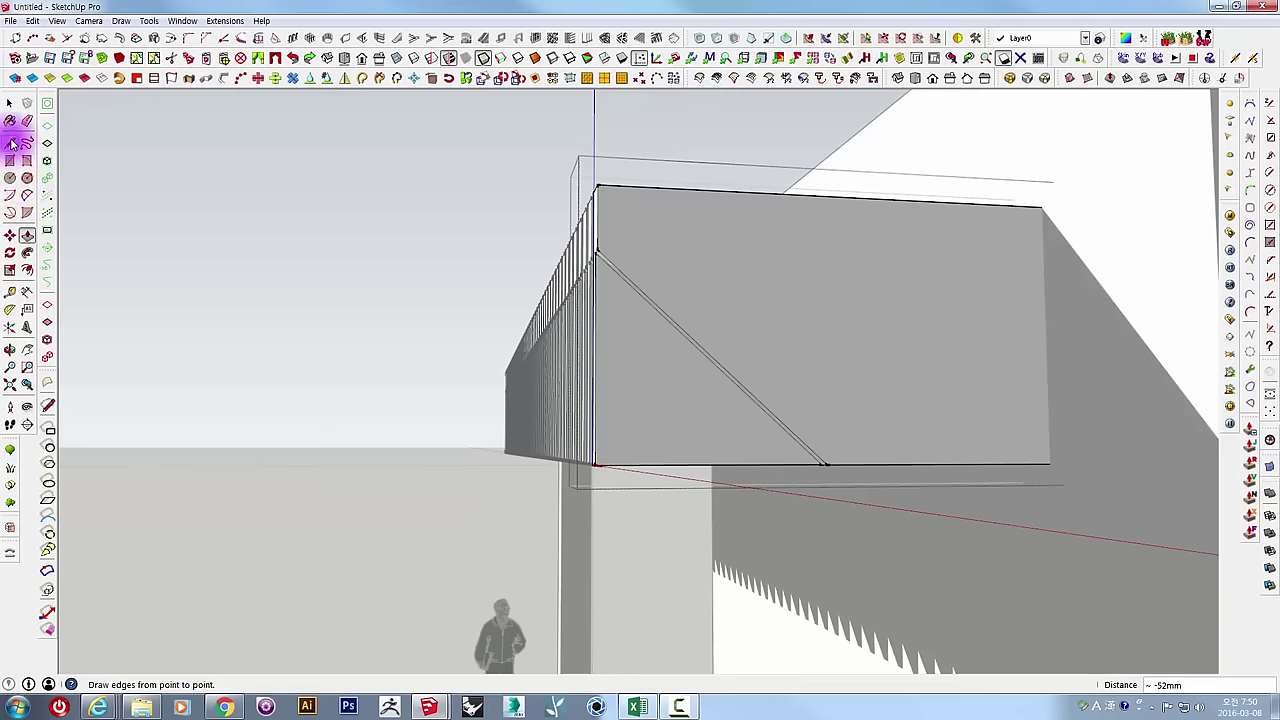
{"action": "scroll", "coordinate": [660, 372], "scroll_direction": "up", "scroll_amount": 2}
{"action": "scroll", "coordinate": [674, 346], "scroll_direction": "up", "scroll_amount": 2}
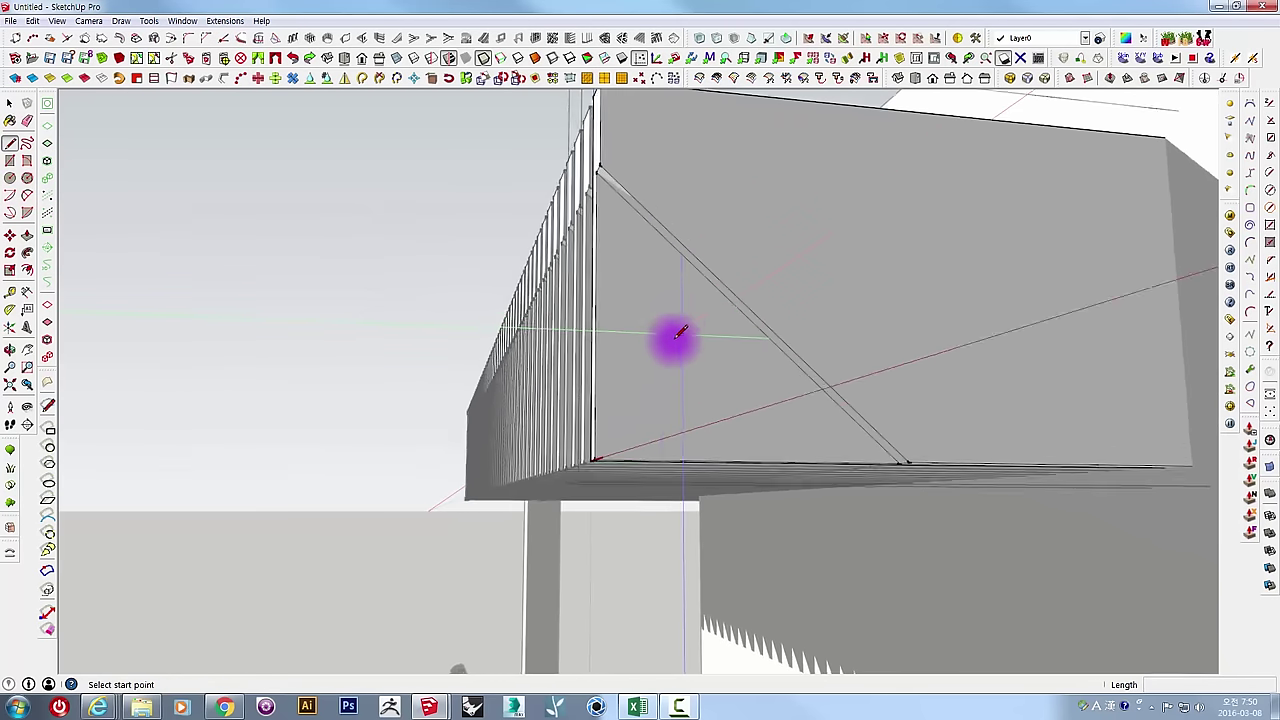
{"action": "scroll", "coordinate": [674, 337], "scroll_direction": "up", "scroll_amount": 2}
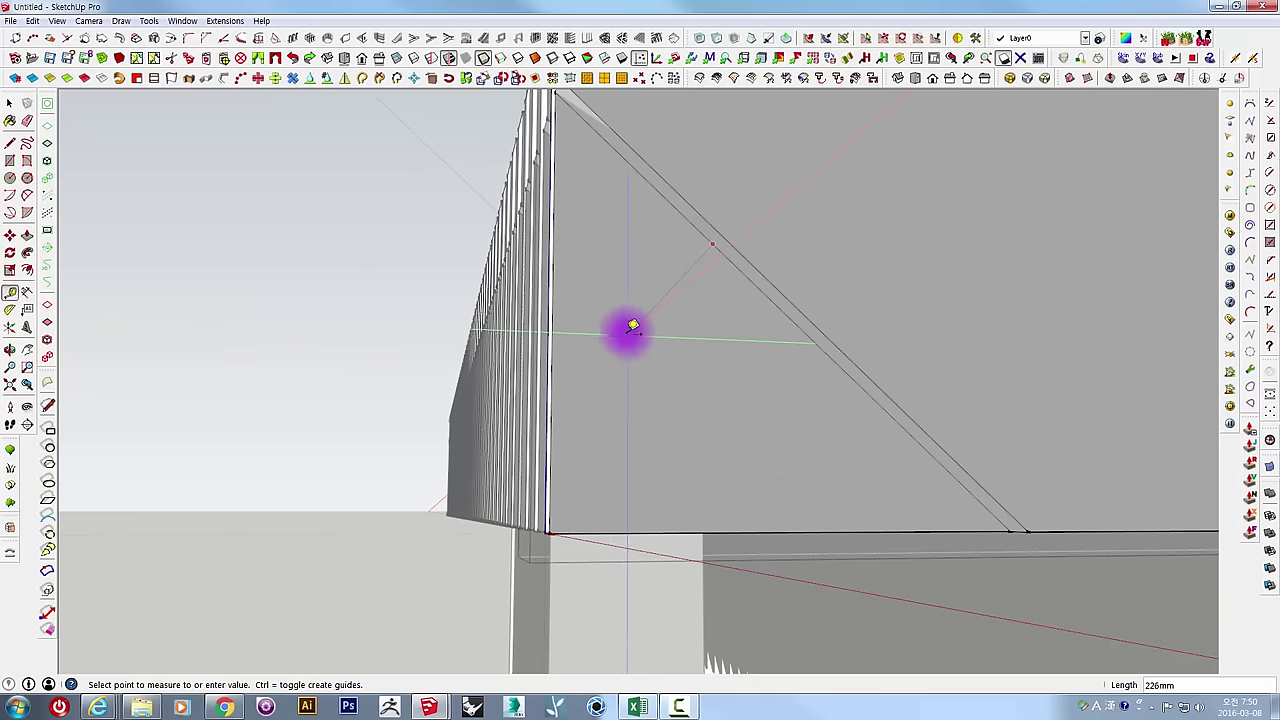
Measure a guide distance and push another face inward to trim the underside.
{"action": "left_click", "coordinate": [632, 328]}
{"action": "mouse_move", "coordinate": [632, 328]}
{"action": "middle_mouse_down"}
{"action": "mouse_move", "coordinate": [677, 426]}
{"action": "mouse_move", "coordinate": [714, 437]}
{"action": "mouse_move", "coordinate": [190, 266]}
{"action": "middle_mouse_up"}
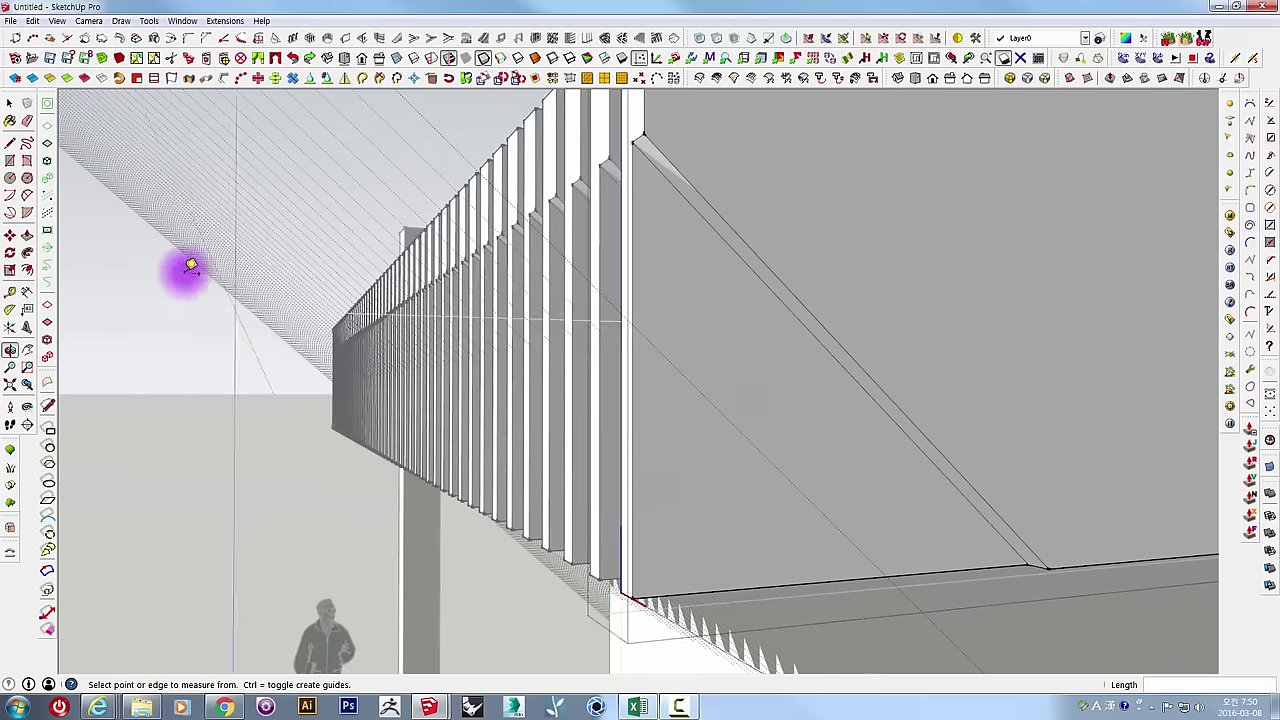
{"action": "left_click", "coordinate": [14, 200]}
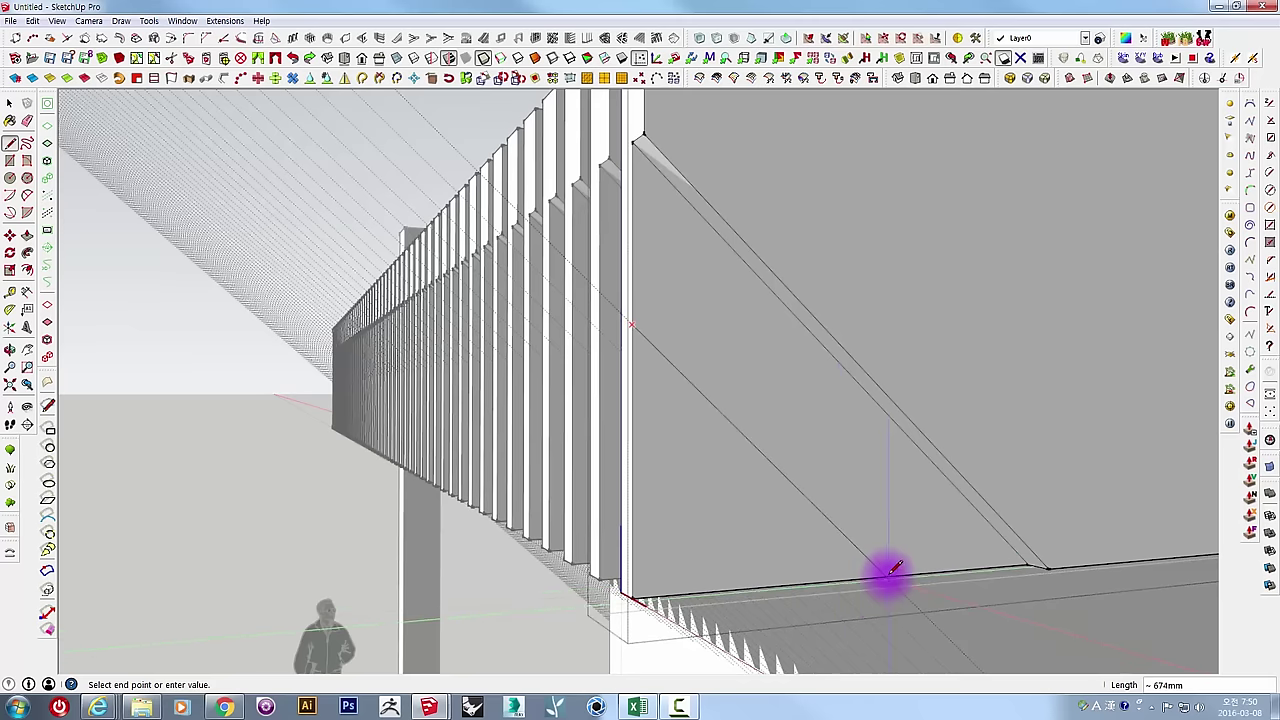
{"action": "mouse_move", "coordinate": [843, 537]}
{"action": "middle_mouse_down"}
{"action": "mouse_move", "coordinate": [851, 551]}
{"action": "mouse_move", "coordinate": [814, 549]}
{"action": "mouse_move", "coordinate": [846, 531]}
{"action": "mouse_move", "coordinate": [871, 537]}
{"action": "mouse_move", "coordinate": [895, 510]}
{"action": "middle_mouse_up"}
{"action": "key", "text": "p"}
{"action": "left_click", "coordinate": [786, 534]}
{"action": "left_click", "coordinate": [768, 541]}
{"action": "scroll", "coordinate": [880, 532], "scroll_direction": "down", "scroll_amount": 3}
{"action": "key", "text": "space"}
{"action": "mouse_move", "coordinate": [1063, 425]}
{"action": "middle_mouse_down"}
{"action": "mouse_move", "coordinate": [863, 337]}
{"action": "mouse_move", "coordinate": [1014, 363]}
{"action": "middle_mouse_up"}
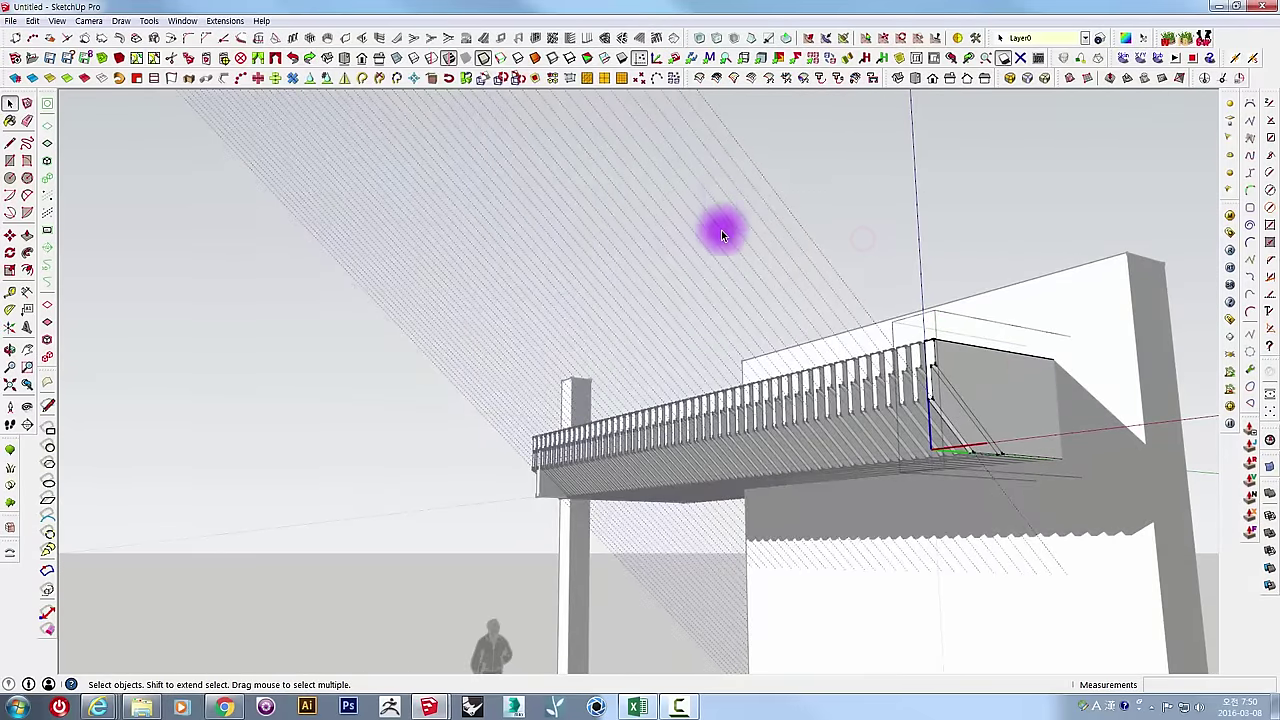
Select the whole canopy deck and view it from below.
{"action": "mouse_move", "coordinate": [723, 234]}
{"action": "middle_mouse_down"}
{"action": "mouse_move", "coordinate": [846, 197]}
{"action": "mouse_move", "coordinate": [731, 289]}
{"action": "mouse_move", "coordinate": [1134, 400]}
{"action": "mouse_move", "coordinate": [732, 438]}
{"action": "mouse_move", "coordinate": [1006, 429]}
{"action": "mouse_move", "coordinate": [951, 477]}
{"action": "mouse_move", "coordinate": [886, 463]}
{"action": "mouse_move", "coordinate": [881, 424]}
{"action": "mouse_move", "coordinate": [940, 400]}
{"action": "mouse_move", "coordinate": [965, 500]}
{"action": "mouse_move", "coordinate": [1080, 531]}
{"action": "mouse_move", "coordinate": [1057, 484]}
{"action": "middle_mouse_up"}
{"action": "scroll", "coordinate": [886, 463], "scroll_direction": "up", "scroll_amount": 2}
{"action": "scroll", "coordinate": [894, 420], "scroll_direction": "down", "scroll_amount": 2}
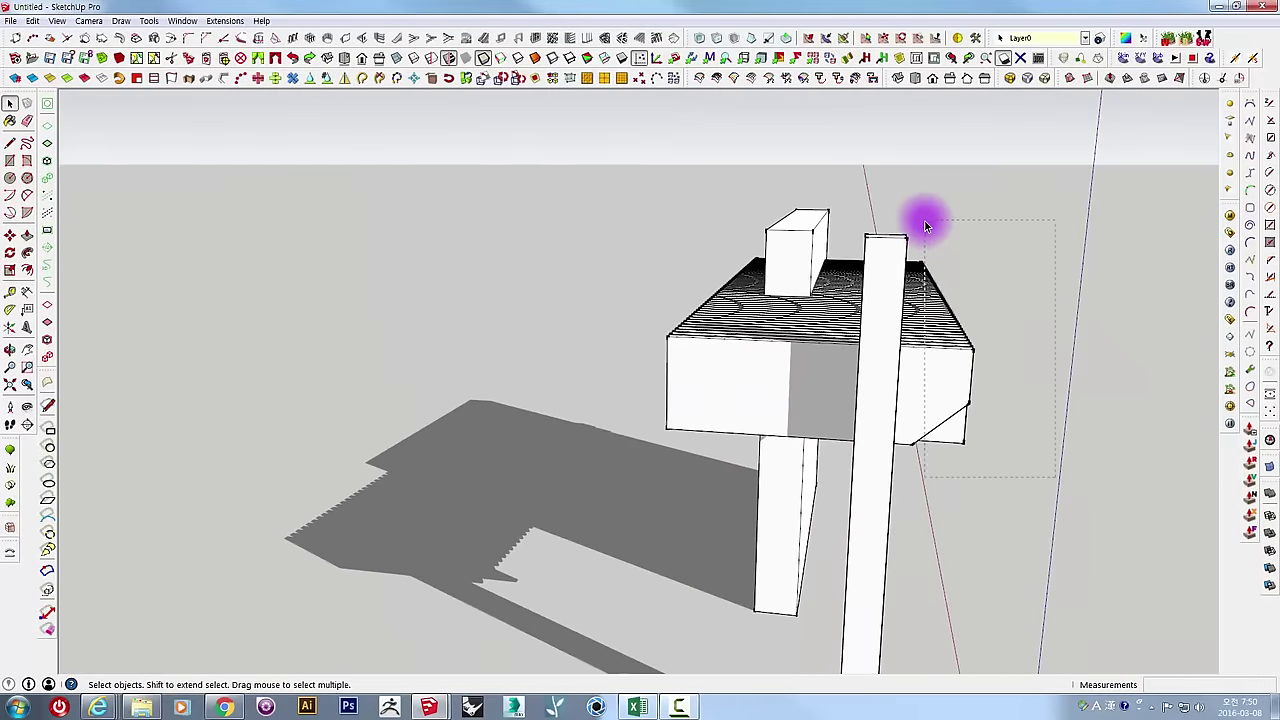
{"action": "left_click_drag", "start_coordinate": [926, 226], "coordinate": [928, 228]}
{"action": "mouse_move", "coordinate": [966, 480]}
{"action": "middle_mouse_down"}
{"action": "mouse_move", "coordinate": [874, 491]}
{"action": "mouse_move", "coordinate": [880, 503]}
{"action": "mouse_move", "coordinate": [886, 283]}
{"action": "middle_mouse_up"}
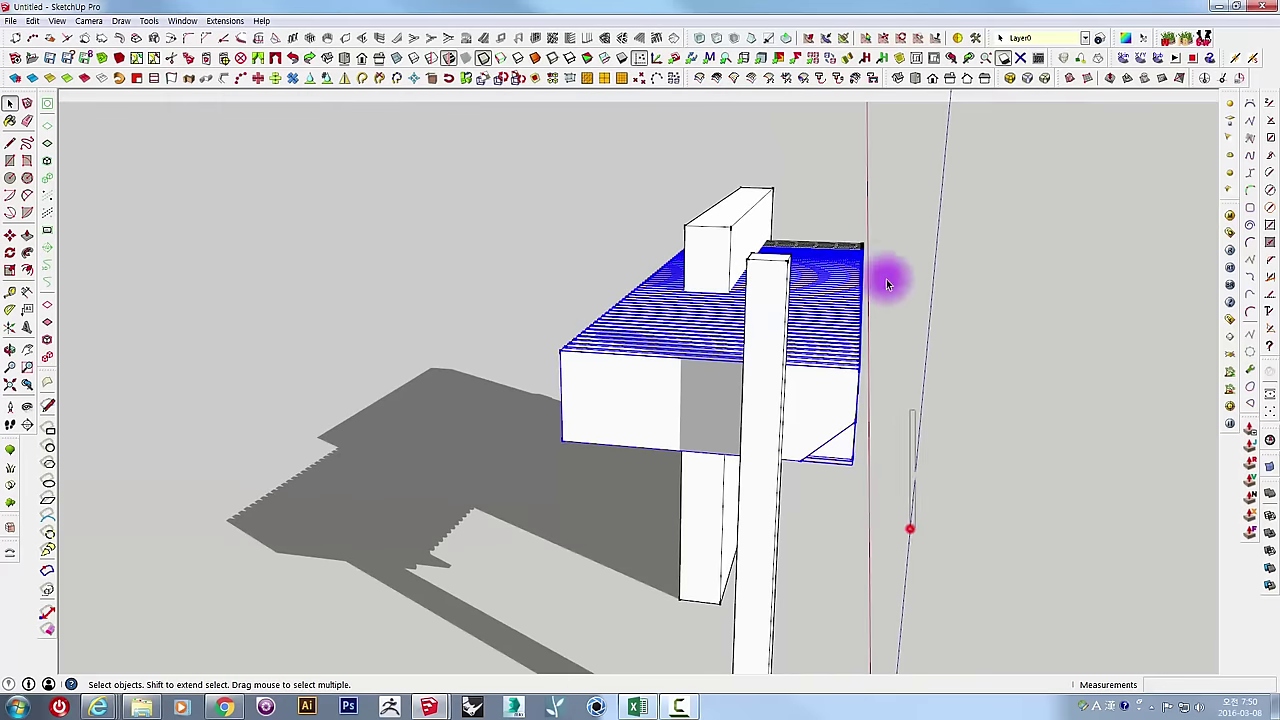
{"action": "left_click_drag", "start_coordinate": [843, 218], "coordinate": [843, 218]}
{"action": "mouse_move", "coordinate": [843, 218]}
{"action": "middle_mouse_down"}
{"action": "mouse_move", "coordinate": [889, 420]}
{"action": "mouse_move", "coordinate": [917, 474]}
{"action": "mouse_move", "coordinate": [829, 502]}
{"action": "middle_mouse_up"}
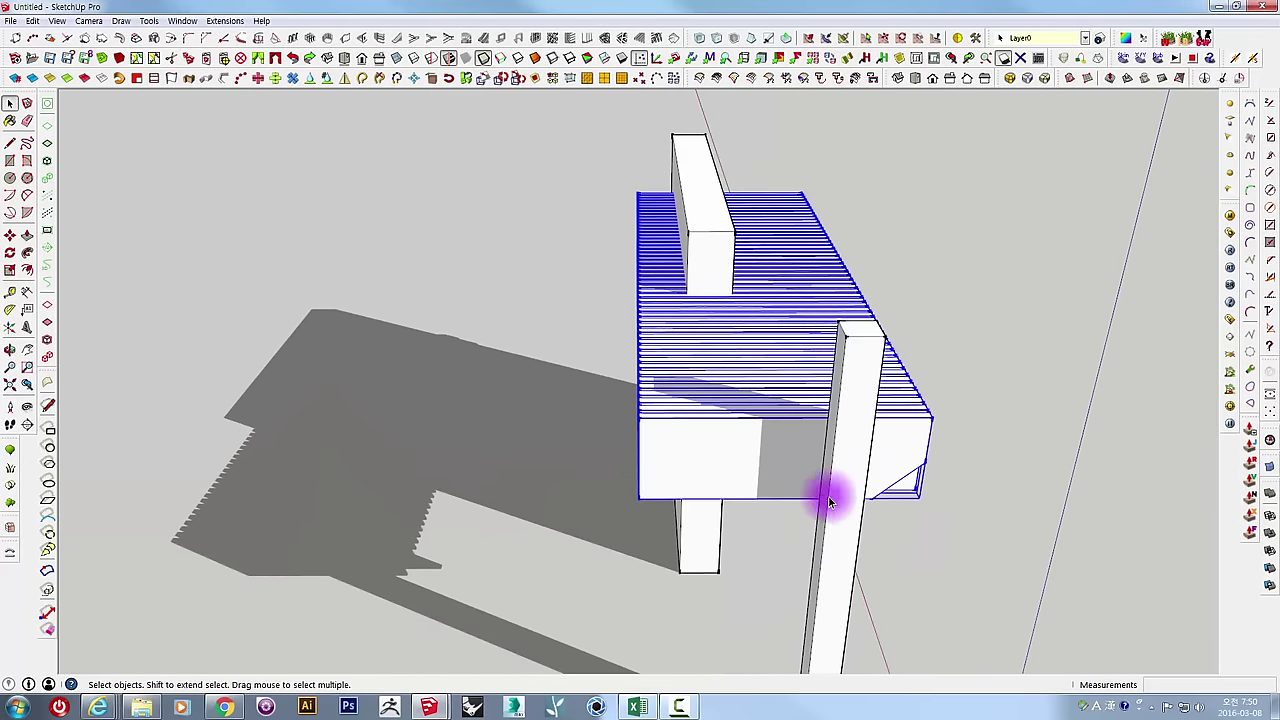
{"action": "middle_click_drag", "start_coordinate": [921, 521], "coordinate": [817, 366]}
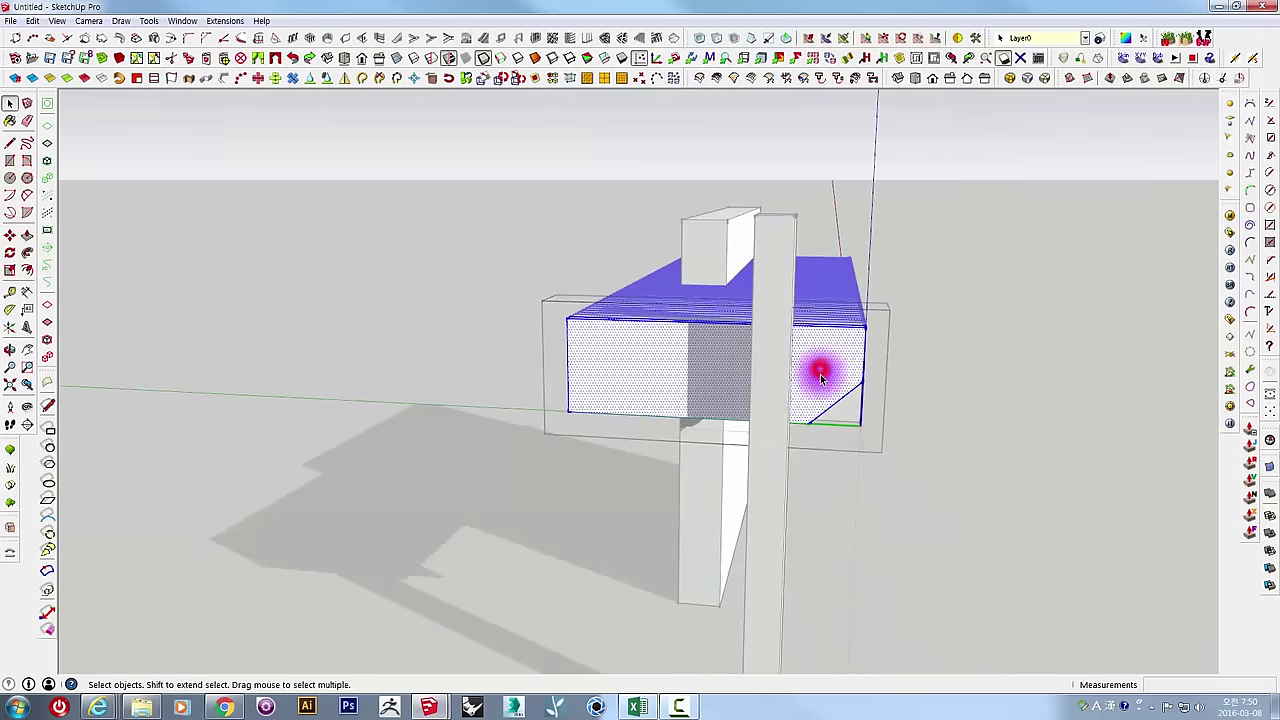
{"action": "mouse_move", "coordinate": [981, 280]}
{"action": "middle_mouse_down"}
{"action": "mouse_move", "coordinate": [760, 277]}
{"action": "mouse_move", "coordinate": [857, 189]}
{"action": "mouse_move", "coordinate": [1054, 186]}
{"action": "mouse_move", "coordinate": [1057, 434]}
{"action": "mouse_move", "coordinate": [700, 434]}
{"action": "mouse_move", "coordinate": [749, 451]}
{"action": "mouse_move", "coordinate": [679, 483]}
{"action": "middle_mouse_up"}
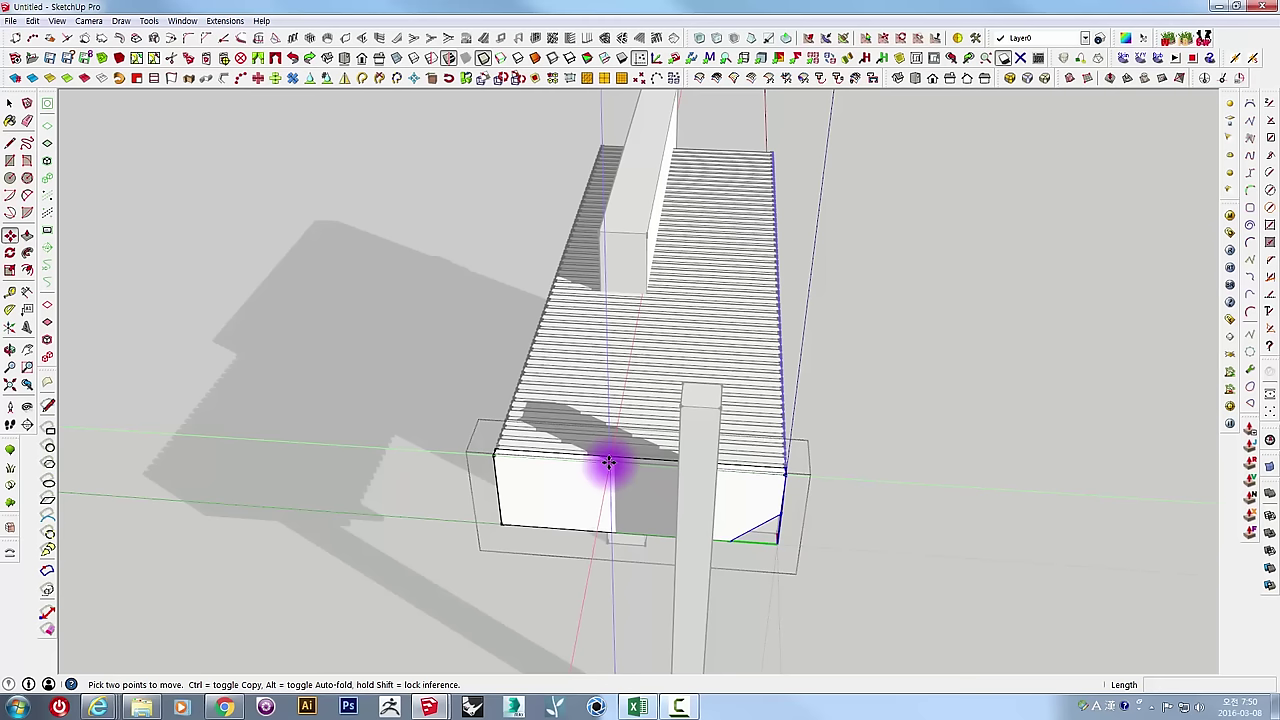
Stretch the canopy block's end edge across to the wall.
{"action": "left_click_drag", "start_coordinate": [622, 462], "coordinate": [660, 464]}
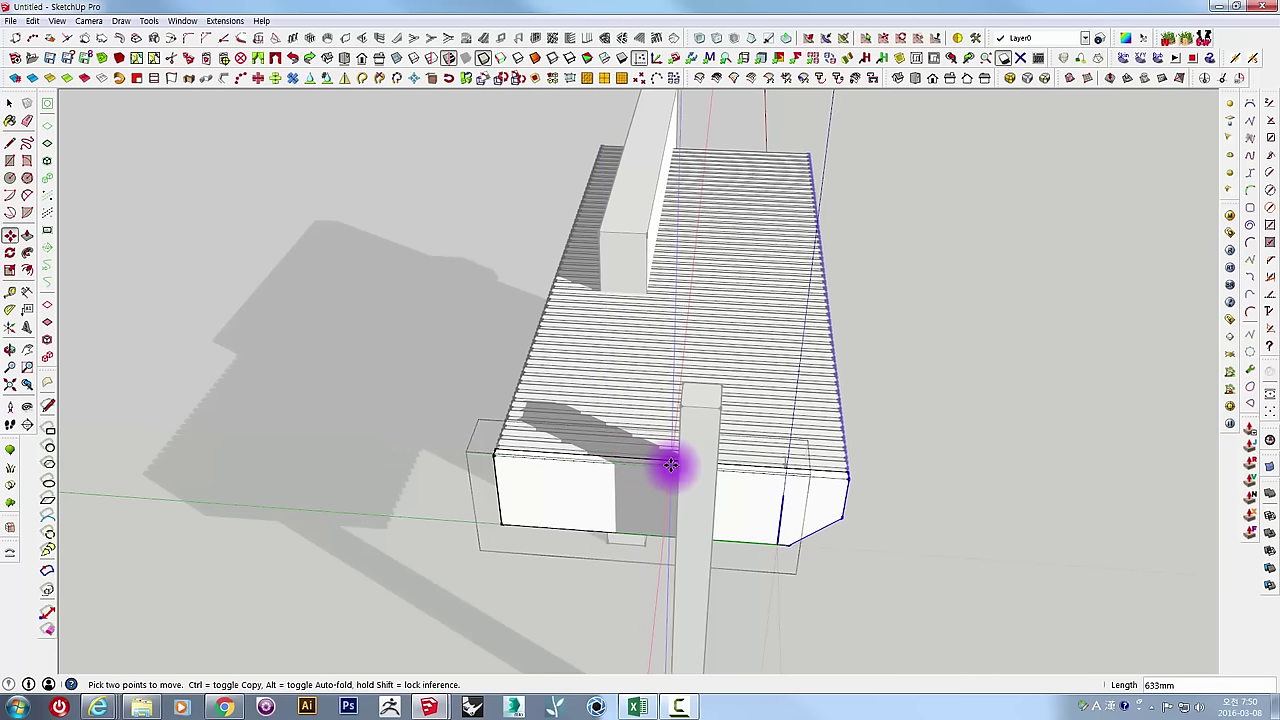
{"action": "mouse_move", "coordinate": [815, 320]}
{"action": "middle_mouse_down"}
{"action": "mouse_move", "coordinate": [777, 194]}
{"action": "mouse_move", "coordinate": [792, 372]}
{"action": "middle_mouse_up"}
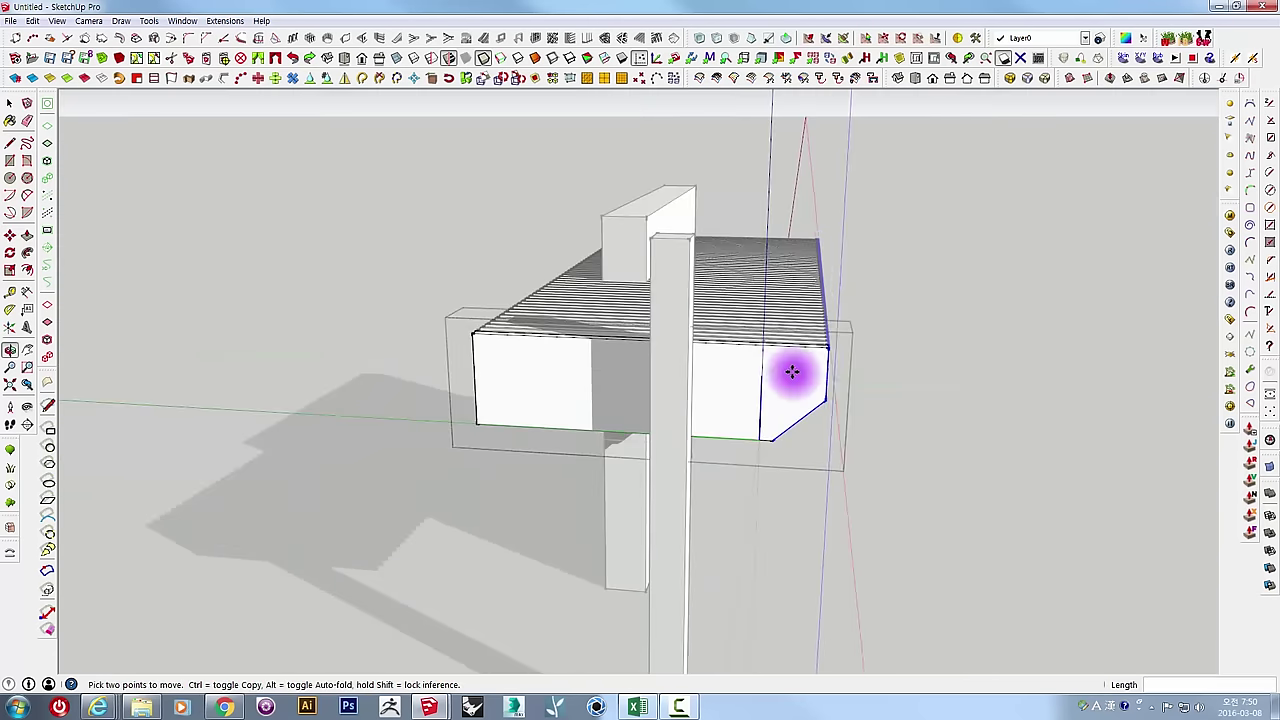
{"action": "left_click_drag", "start_coordinate": [718, 344], "coordinate": [741, 344]}
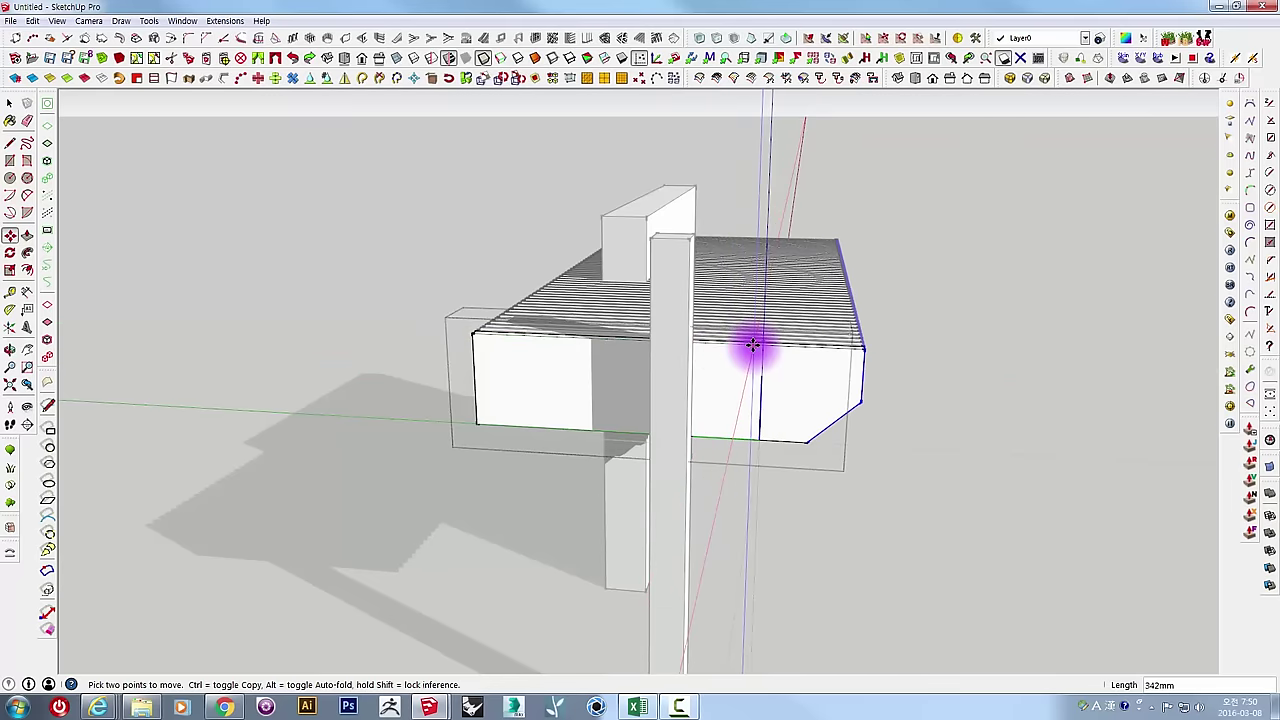
{"action": "left_click", "coordinate": [753, 345]}
{"action": "key", "text": "space"}
Inspect the canopy up close, selecting its top box and then the slatted fin group.
{"action": "mouse_move", "coordinate": [1014, 425]}
{"action": "middle_mouse_down"}
{"action": "mouse_move", "coordinate": [723, 280]}
{"action": "mouse_move", "coordinate": [520, 310]}
{"action": "mouse_move", "coordinate": [757, 329]}
{"action": "mouse_move", "coordinate": [406, 374]}
{"action": "mouse_move", "coordinate": [734, 280]}
{"action": "mouse_move", "coordinate": [1167, 366]}
{"action": "mouse_move", "coordinate": [503, 343]}
{"action": "middle_mouse_up"}
{"action": "scroll", "coordinate": [603, 334], "scroll_direction": "up", "scroll_amount": 2}
{"action": "mouse_move", "coordinate": [603, 334]}
{"action": "middle_mouse_down"}
{"action": "mouse_move", "coordinate": [849, 277]}
{"action": "mouse_move", "coordinate": [794, 291]}
{"action": "mouse_move", "coordinate": [806, 294]}
{"action": "mouse_move", "coordinate": [537, 271]}
{"action": "mouse_move", "coordinate": [409, 357]}
{"action": "mouse_move", "coordinate": [577, 320]}
{"action": "mouse_move", "coordinate": [757, 363]}
{"action": "middle_mouse_up"}
{"action": "left_click", "coordinate": [794, 291]}
{"action": "left_click", "coordinate": [543, 277]}
{"action": "scroll", "coordinate": [577, 320], "scroll_direction": "down", "scroll_amount": 2}
{"action": "scroll", "coordinate": [600, 316], "scroll_direction": "down", "scroll_amount": 2}
{"action": "scroll", "coordinate": [757, 357], "scroll_direction": "up", "scroll_amount": 3}
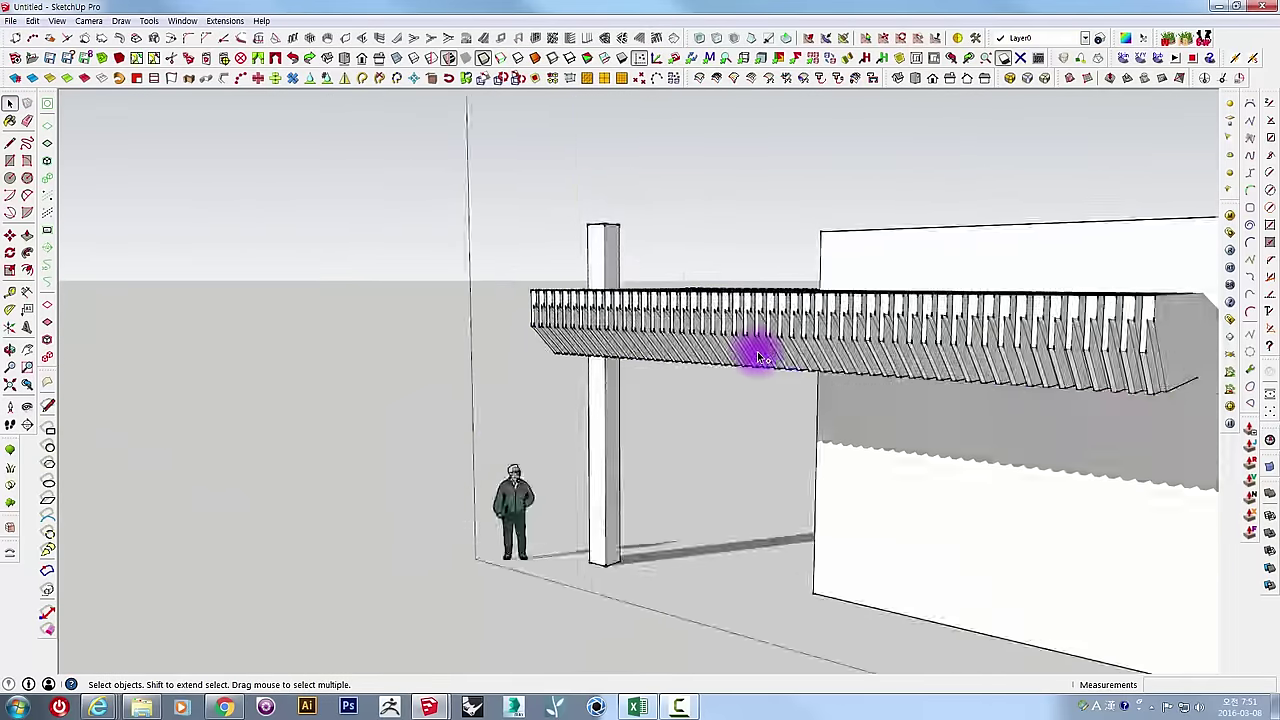
Open the canopy group and draw a 2-point arc across its side face.
{"action": "double_click", "coordinate": [760, 357]}
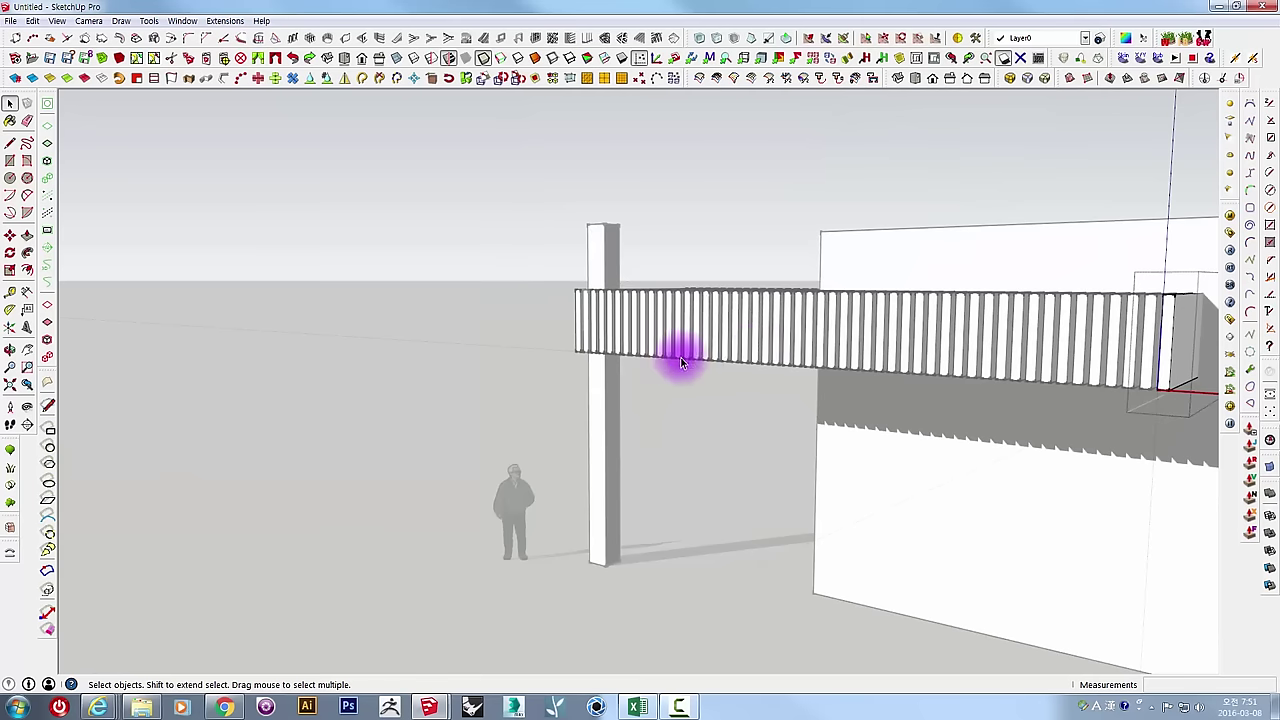
{"action": "middle_click_drag", "start_coordinate": [680, 354], "coordinate": [710, 258]}
{"action": "mouse_move", "coordinate": [772, 348]}
{"action": "middle_mouse_down"}
{"action": "mouse_move", "coordinate": [709, 474]}
{"action": "mouse_move", "coordinate": [737, 459]}
{"action": "middle_mouse_up"}
{"action": "left_click", "coordinate": [773, 403]}
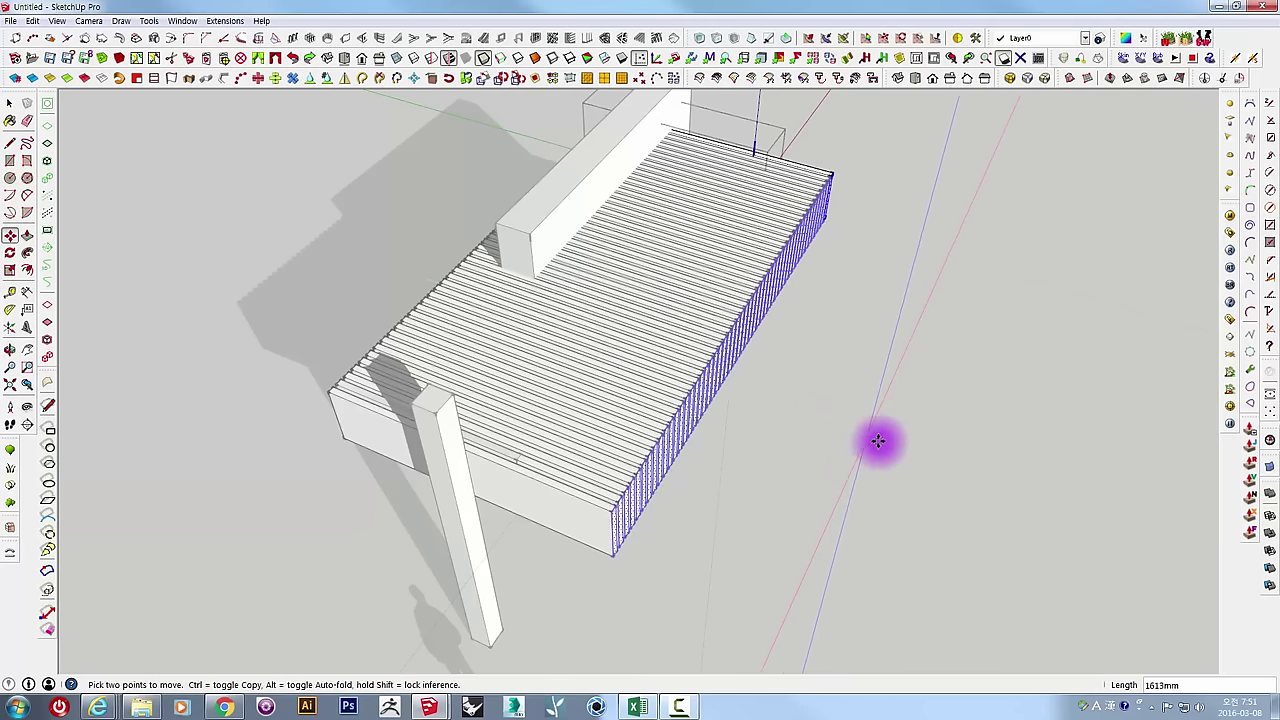
{"action": "mouse_move", "coordinate": [880, 443]}
{"action": "middle_mouse_down"}
{"action": "mouse_move", "coordinate": [309, 271]}
{"action": "mouse_move", "coordinate": [663, 406]}
{"action": "mouse_move", "coordinate": [449, 349]}
{"action": "mouse_move", "coordinate": [310, 332]}
{"action": "middle_mouse_up"}
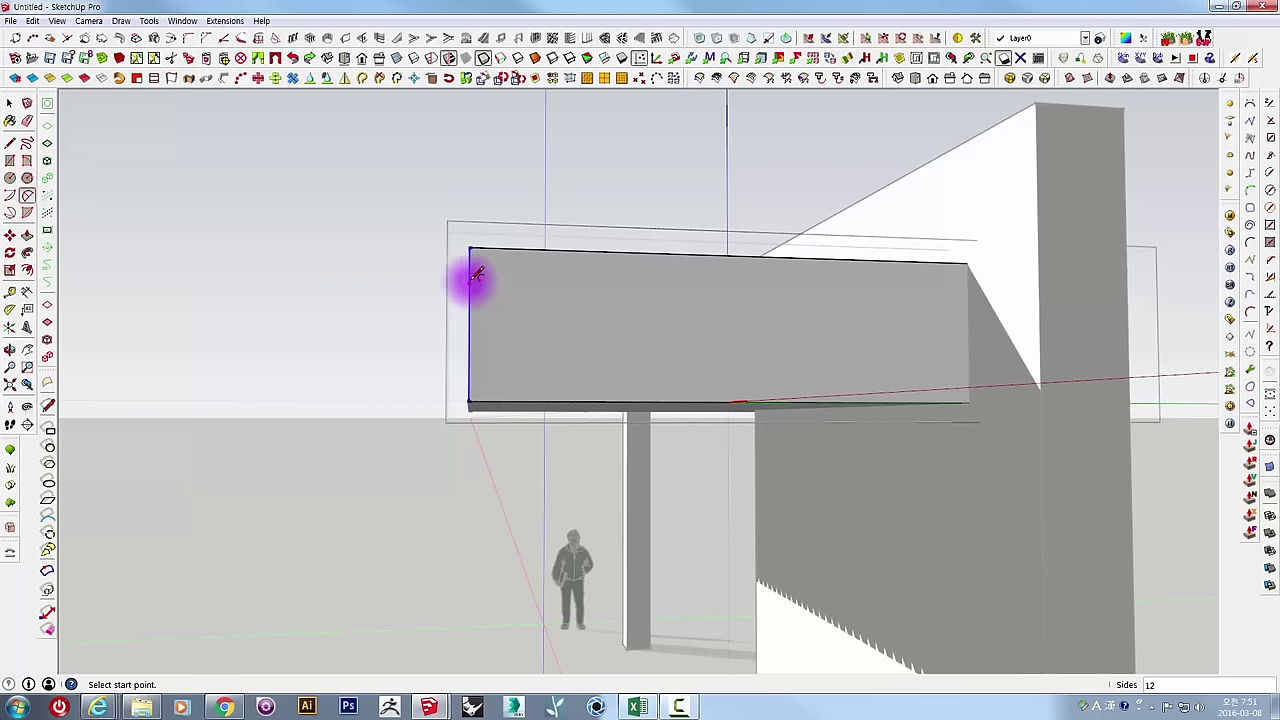
{"action": "left_click", "coordinate": [931, 398]}
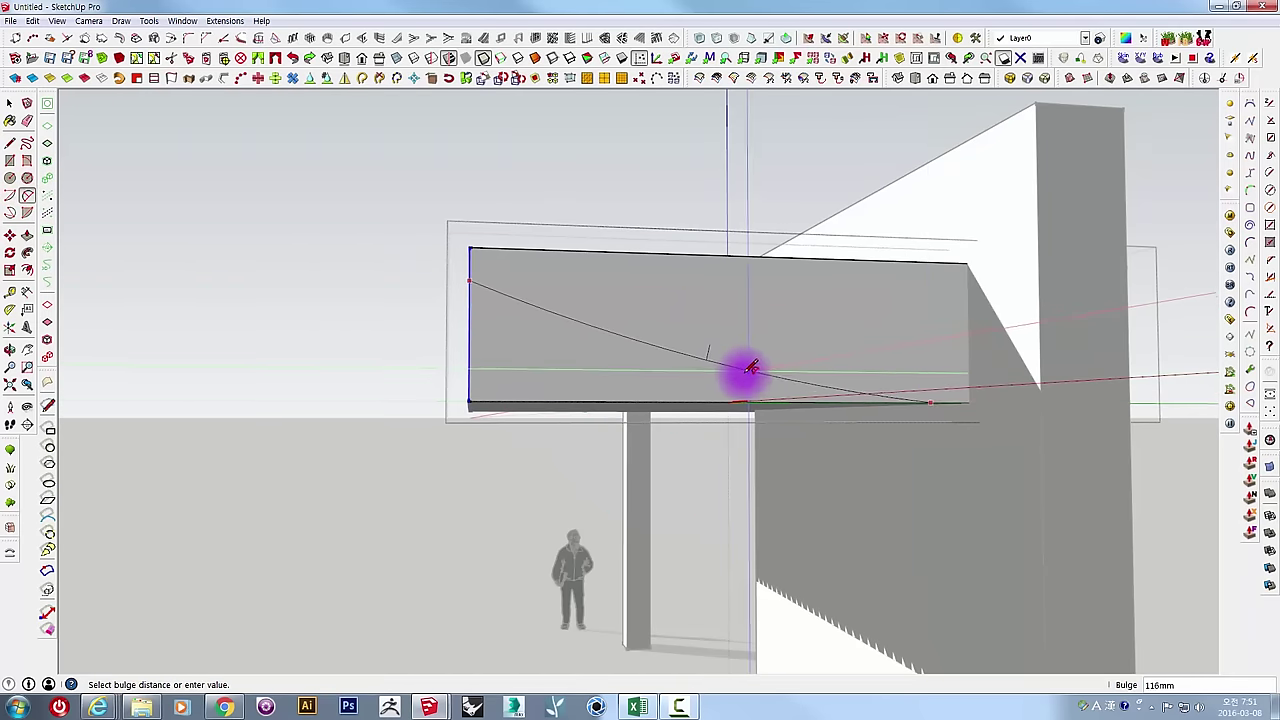
{"action": "left_click", "coordinate": [611, 366]}
{"action": "middle_click_drag", "start_coordinate": [611, 366], "coordinate": [686, 409]}
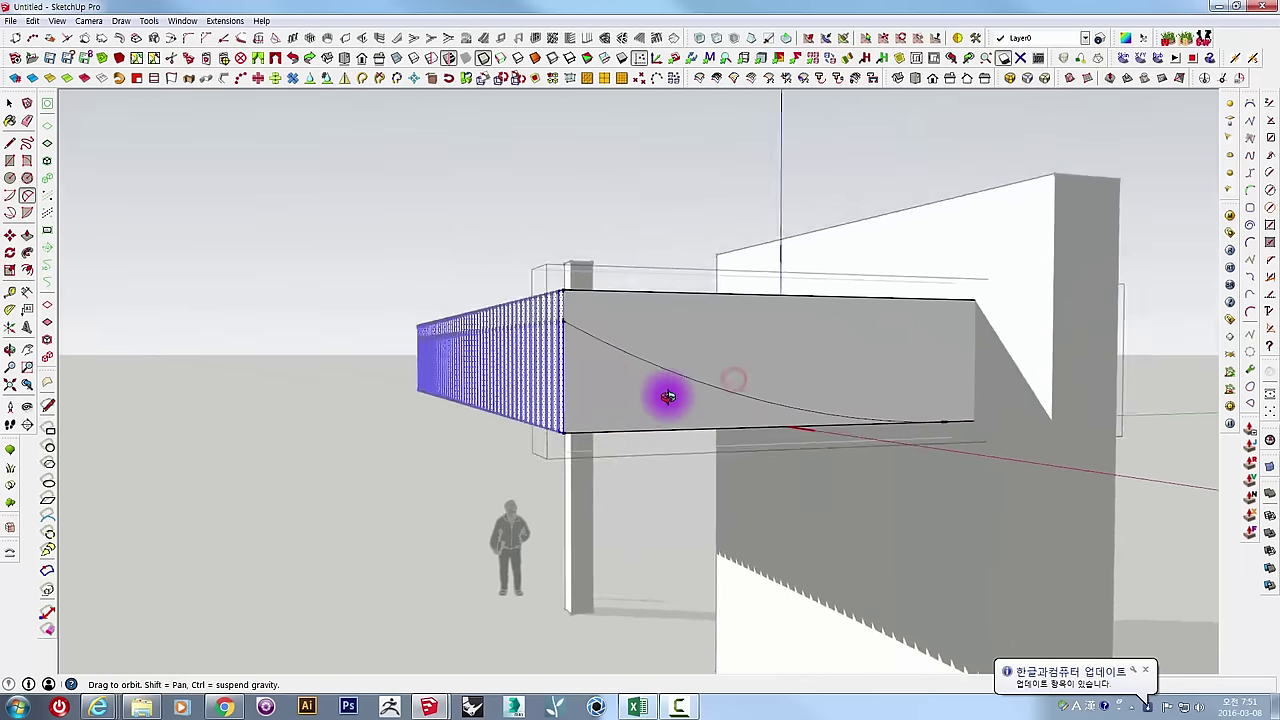
Push/Pull the arc region through the fins to carve the curved underside.
{"action": "key", "text": "p"}
{"action": "left_click", "coordinate": [703, 441]}
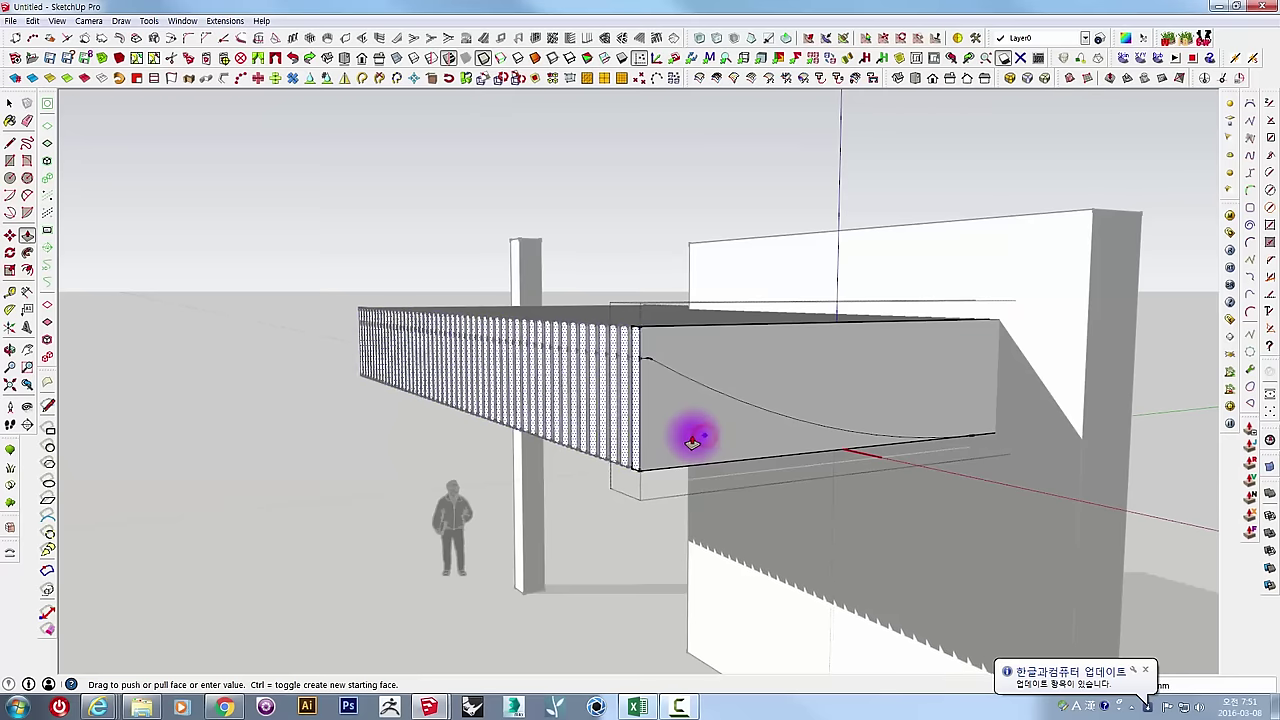
{"action": "left_click", "coordinate": [711, 443]}
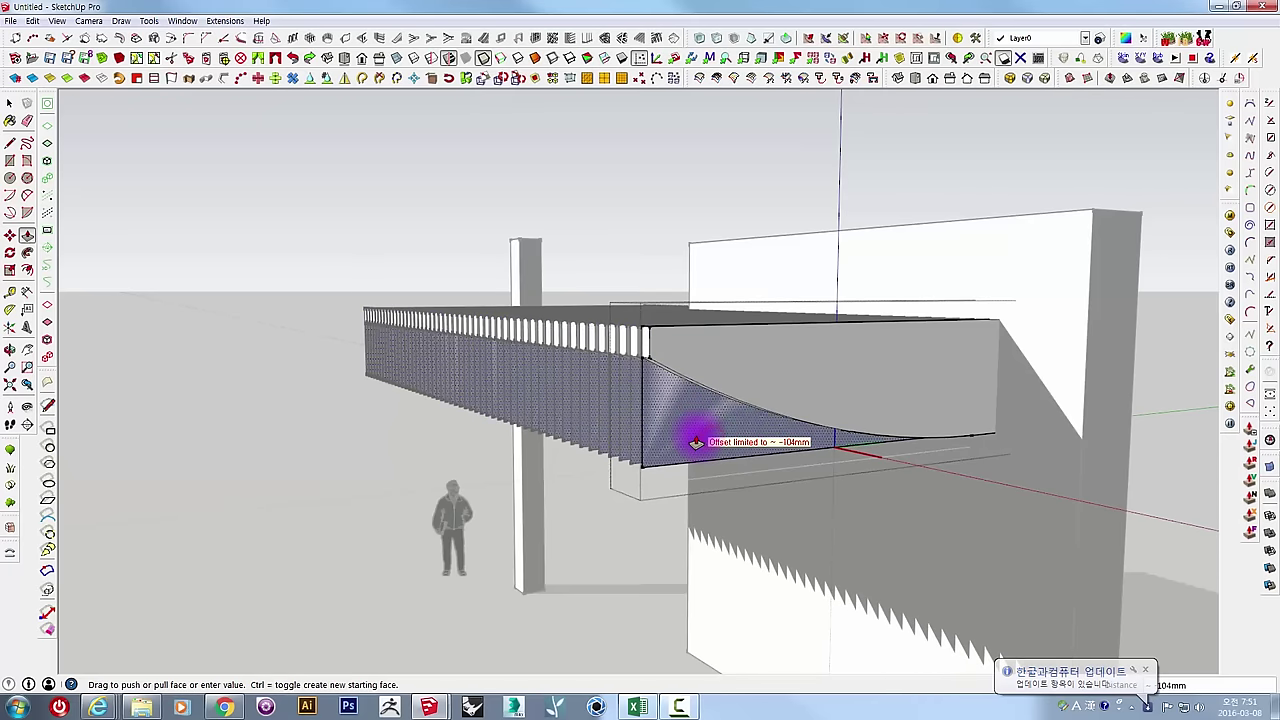
{"action": "left_click", "coordinate": [696, 443]}
{"action": "mouse_move", "coordinate": [640, 449]}
{"action": "middle_mouse_down"}
{"action": "mouse_move", "coordinate": [826, 349]}
{"action": "mouse_move", "coordinate": [1128, 323]}
{"action": "mouse_move", "coordinate": [766, 380]}
{"action": "mouse_move", "coordinate": [823, 480]}
{"action": "mouse_move", "coordinate": [360, 332]}
{"action": "middle_mouse_up"}
{"action": "key", "text": "space"}
{"action": "scroll", "coordinate": [758, 375], "scroll_direction": "down", "scroll_amount": 3}
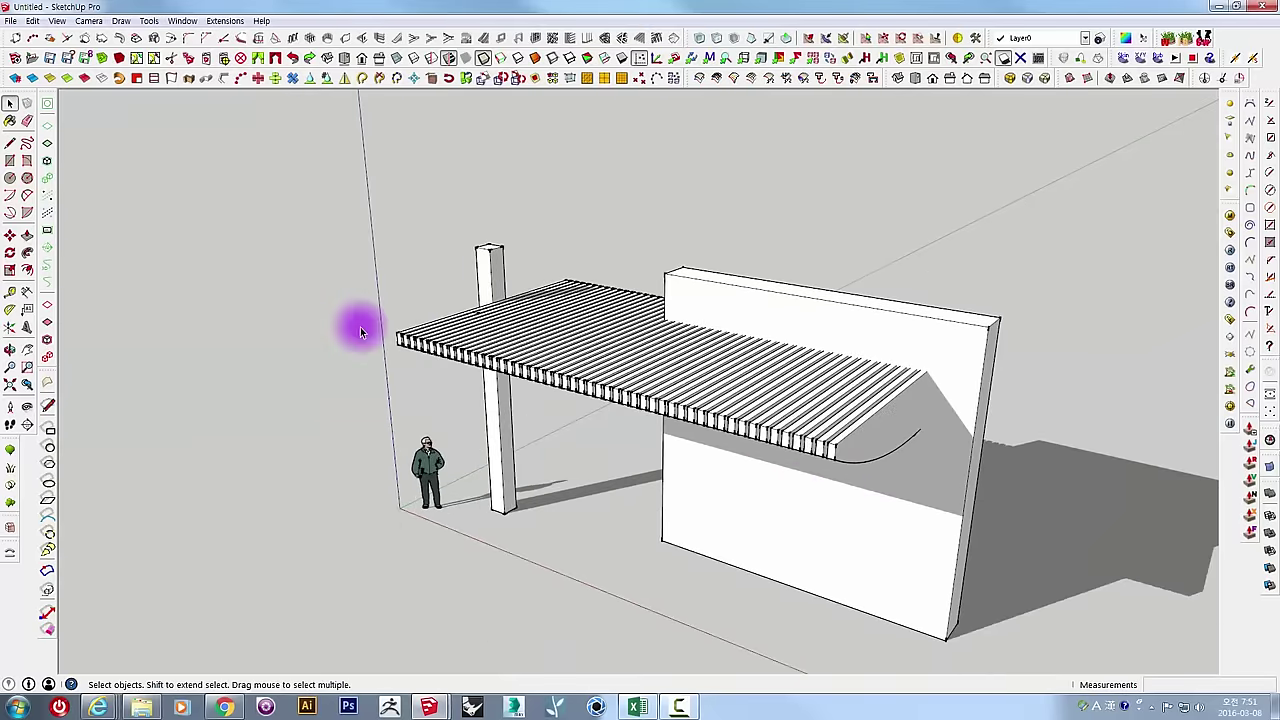
Inspect the curved fin canopy from above and beneath.
{"action": "scroll", "coordinate": [360, 332], "scroll_direction": "up", "scroll_amount": 3}
{"action": "mouse_move", "coordinate": [526, 340]}
{"action": "middle_mouse_down"}
{"action": "mouse_move", "coordinate": [614, 449]}
{"action": "mouse_move", "coordinate": [449, 289]}
{"action": "middle_mouse_up"}
{"action": "scroll", "coordinate": [455, 308], "scroll_direction": "up", "scroll_amount": 3}
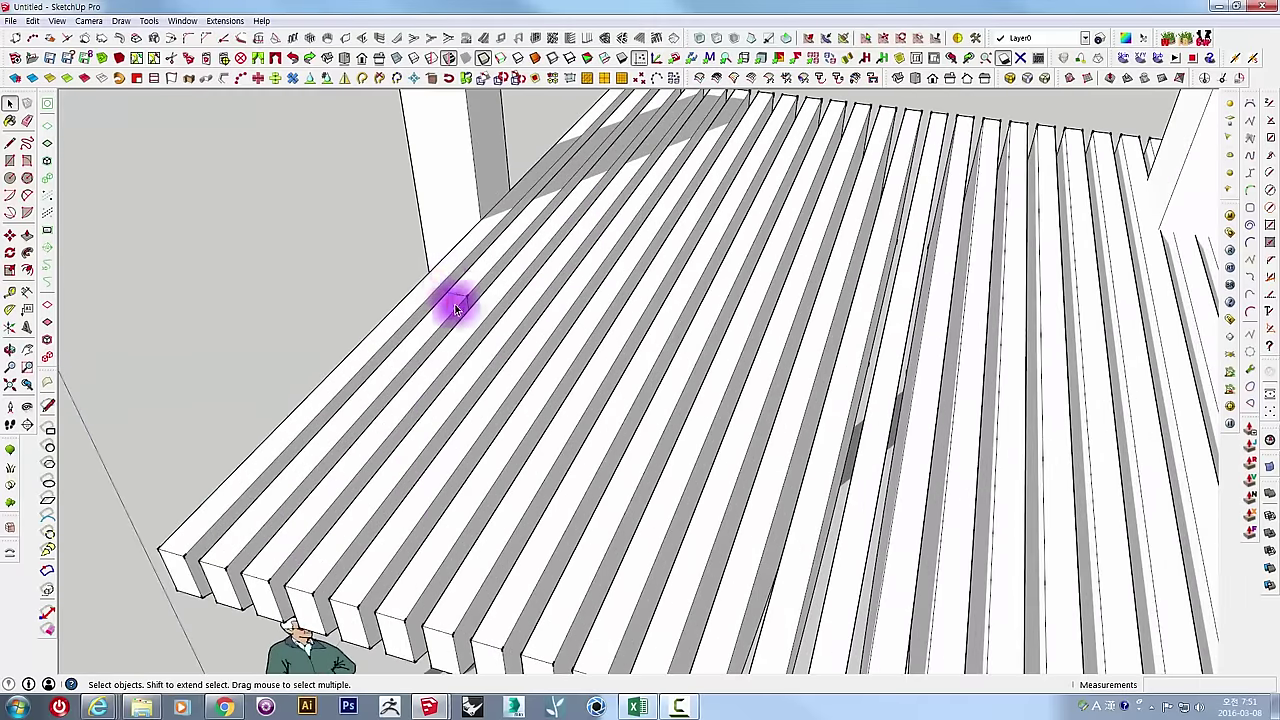
{"action": "left_click", "coordinate": [455, 308]}
{"action": "left_click", "coordinate": [359, 264]}
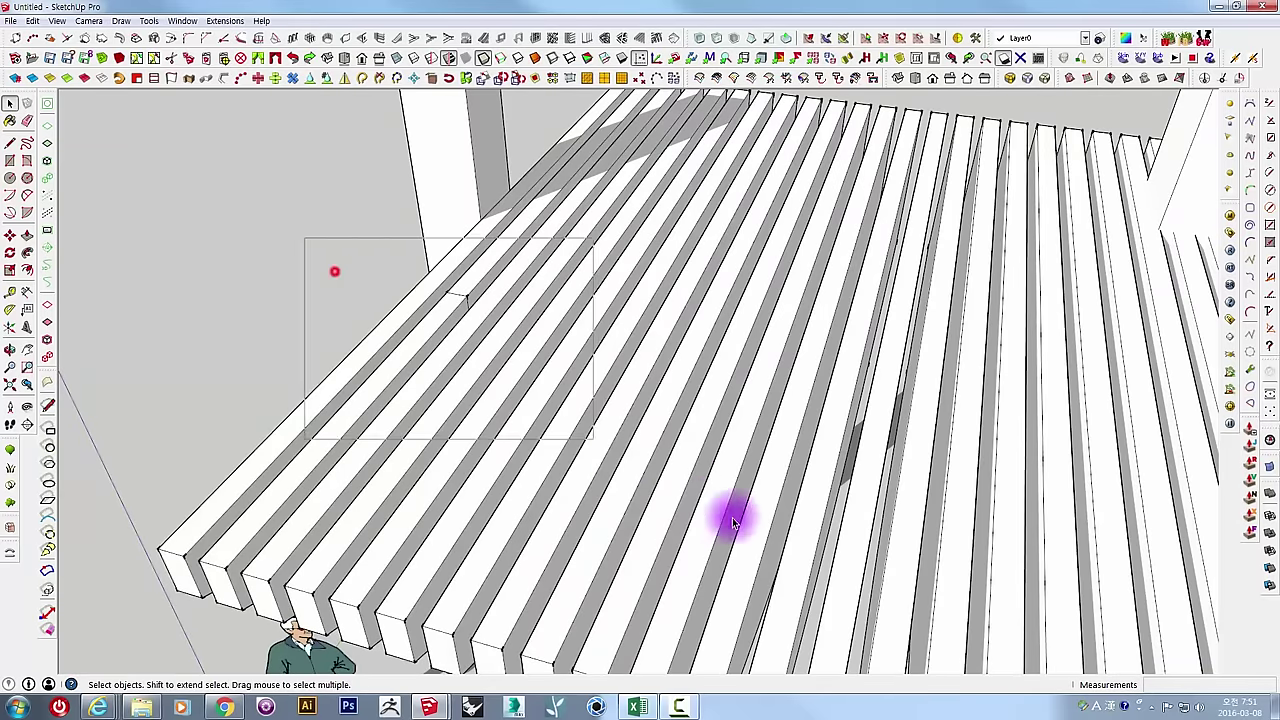
{"action": "mouse_move", "coordinate": [733, 521]}
{"action": "middle_mouse_down"}
{"action": "mouse_move", "coordinate": [677, 417]}
{"action": "mouse_move", "coordinate": [466, 326]}
{"action": "mouse_move", "coordinate": [476, 367]}
{"action": "mouse_move", "coordinate": [723, 294]}
{"action": "mouse_move", "coordinate": [565, 410]}
{"action": "middle_mouse_up"}
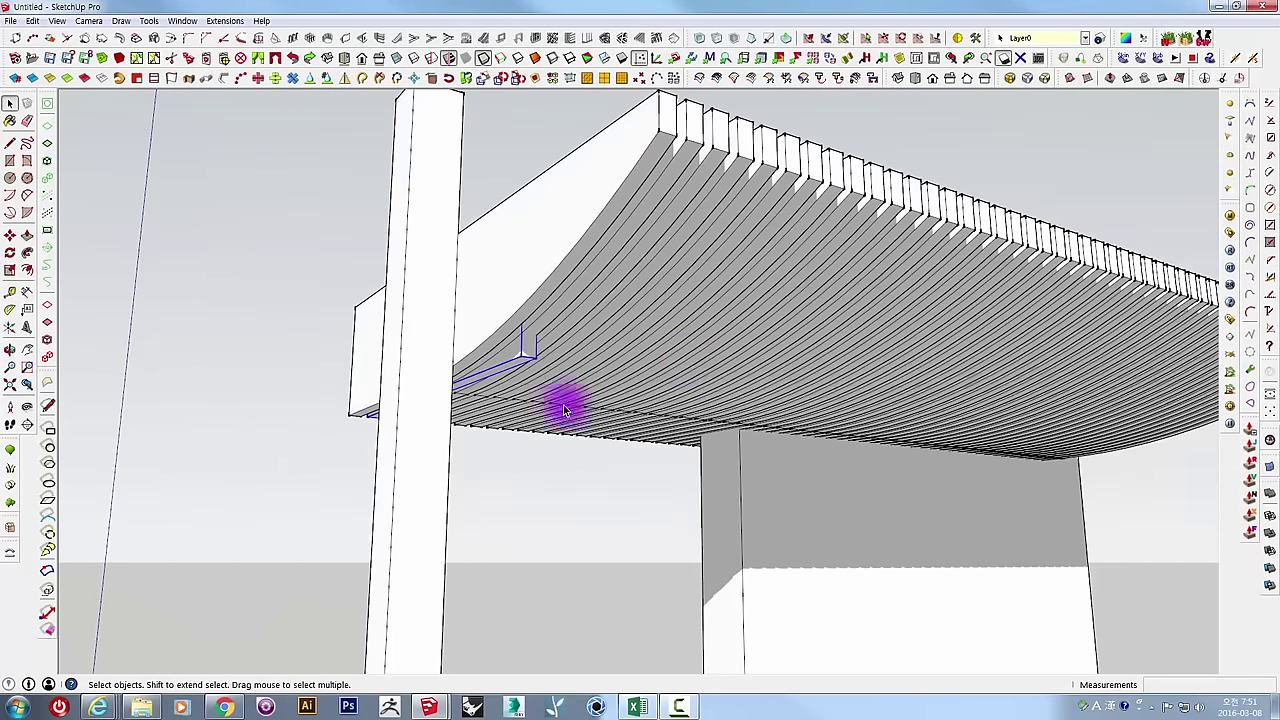
{"action": "middle_click_drag", "start_coordinate": [614, 376], "coordinate": [321, 394]}
{"action": "scroll", "coordinate": [750, 373], "scroll_direction": "down", "scroll_amount": 3}
{"action": "mouse_move", "coordinate": [771, 374]}
{"action": "middle_mouse_down"}
{"action": "mouse_move", "coordinate": [497, 355]}
{"action": "mouse_move", "coordinate": [443, 557]}
{"action": "mouse_move", "coordinate": [493, 197]}
{"action": "mouse_move", "coordinate": [471, 323]}
{"action": "mouse_move", "coordinate": [560, 282]}
{"action": "middle_mouse_up"}
{"action": "scroll", "coordinate": [497, 355], "scroll_direction": "down", "scroll_amount": 3}
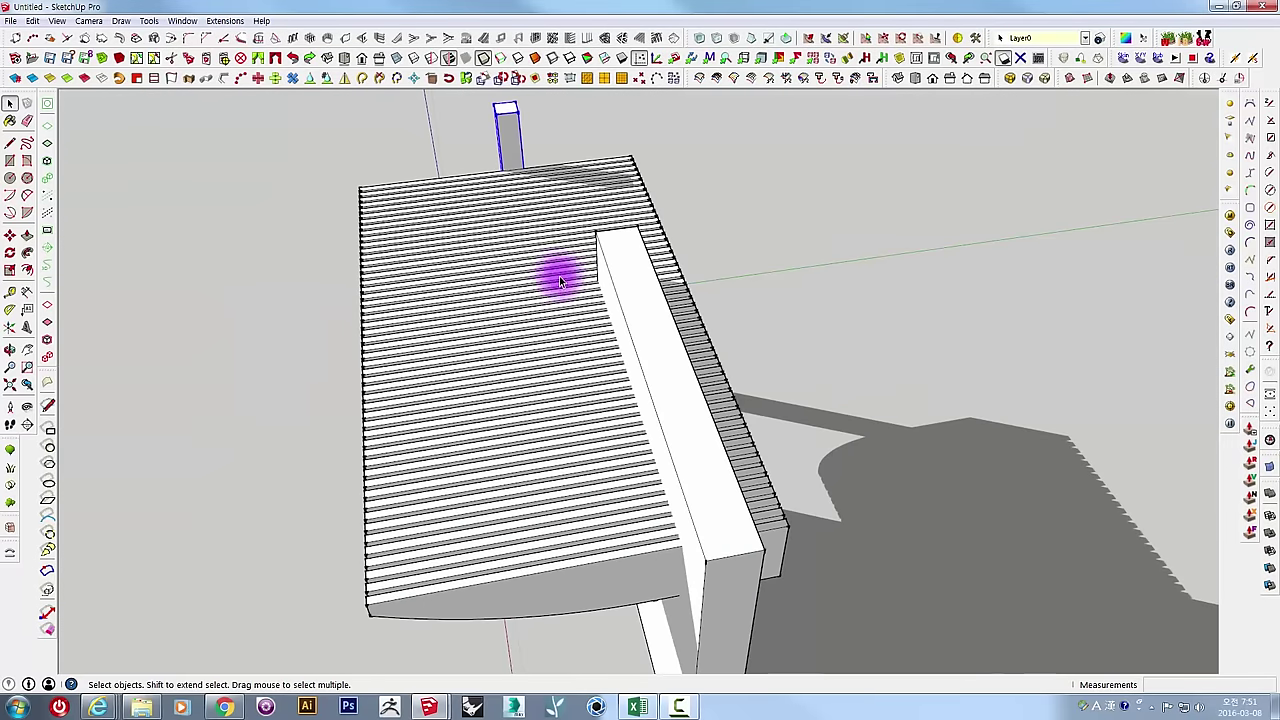
Slide the column along the canopy to its far end, then select the wall.
{"action": "left_click_drag", "start_coordinate": [855, 229], "coordinate": [817, 236]}
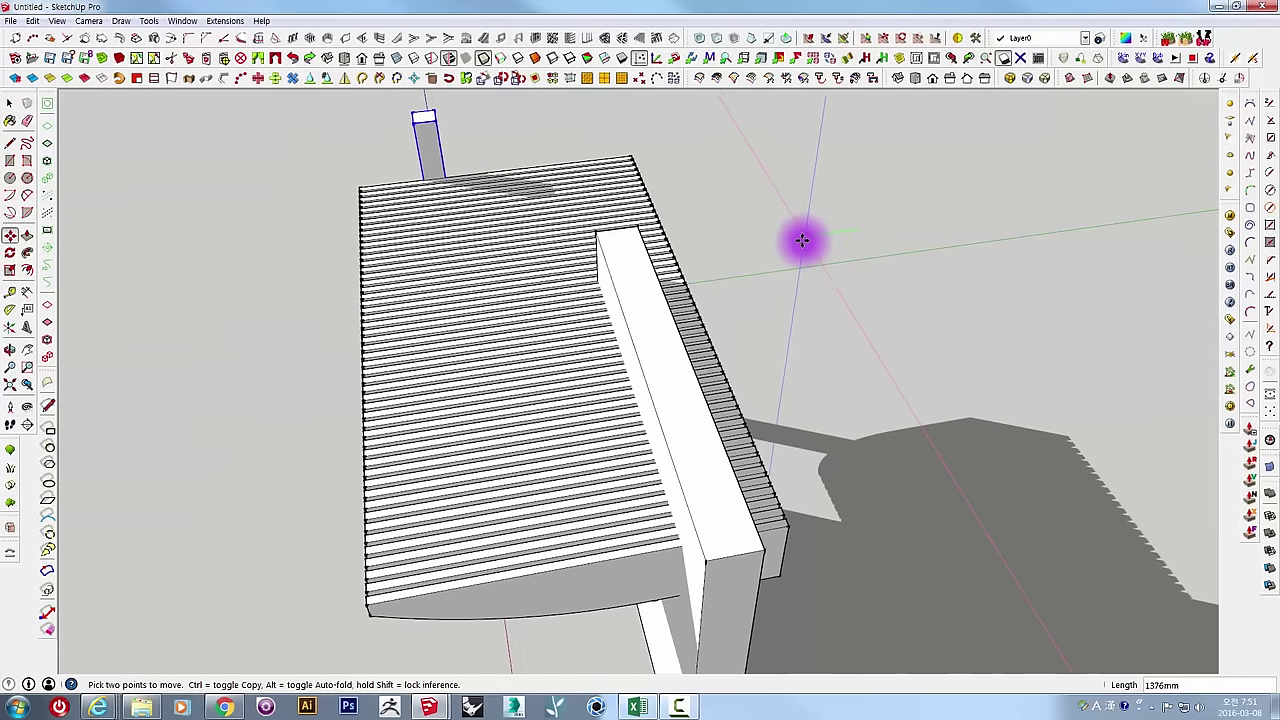
{"action": "mouse_move", "coordinate": [578, 375]}
{"action": "middle_mouse_down"}
{"action": "mouse_move", "coordinate": [943, 120]}
{"action": "mouse_move", "coordinate": [623, 323]}
{"action": "mouse_move", "coordinate": [686, 294]}
{"action": "mouse_move", "coordinate": [646, 336]}
{"action": "mouse_move", "coordinate": [531, 371]}
{"action": "mouse_move", "coordinate": [811, 354]}
{"action": "mouse_move", "coordinate": [857, 374]}
{"action": "mouse_move", "coordinate": [734, 462]}
{"action": "mouse_move", "coordinate": [723, 451]}
{"action": "mouse_move", "coordinate": [660, 486]}
{"action": "mouse_move", "coordinate": [486, 451]}
{"action": "mouse_move", "coordinate": [727, 395]}
{"action": "middle_mouse_up"}
{"action": "key", "text": "space"}
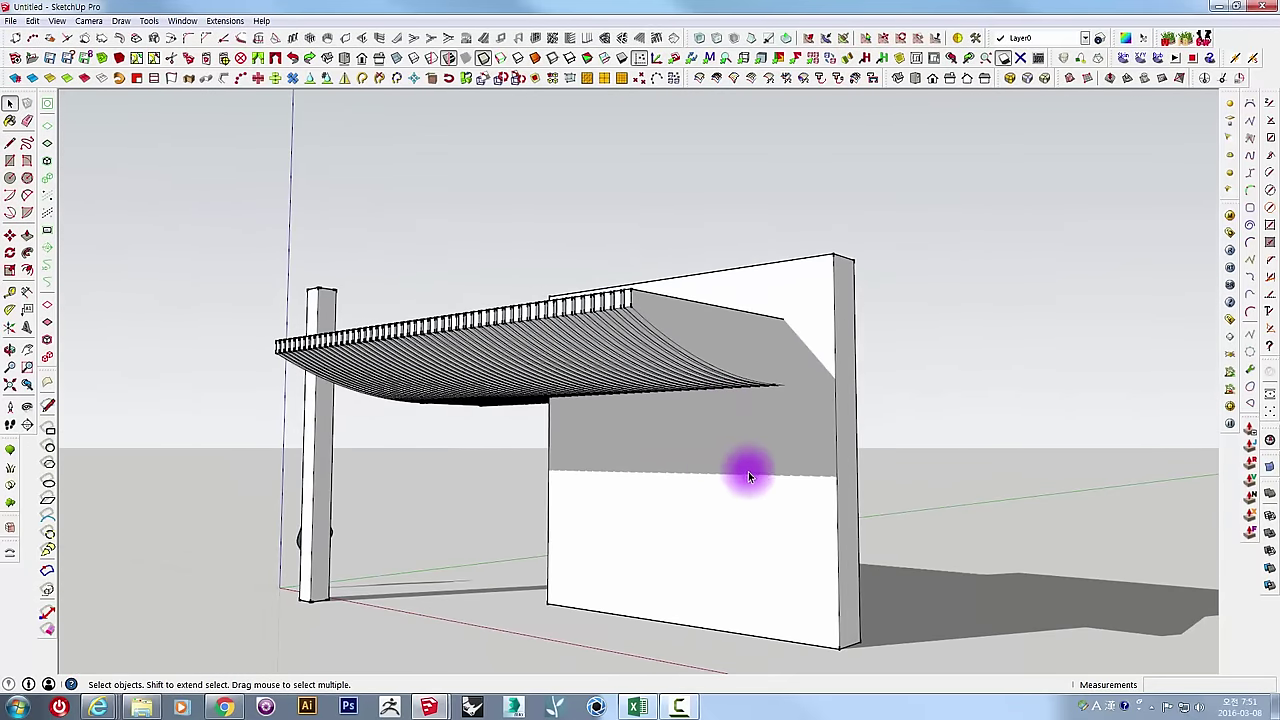
{"action": "left_click", "coordinate": [748, 471]}
{"action": "mouse_move", "coordinate": [691, 443]}
{"action": "middle_mouse_down"}
{"action": "mouse_move", "coordinate": [803, 457]}
{"action": "mouse_move", "coordinate": [787, 456]}
{"action": "middle_mouse_up"}
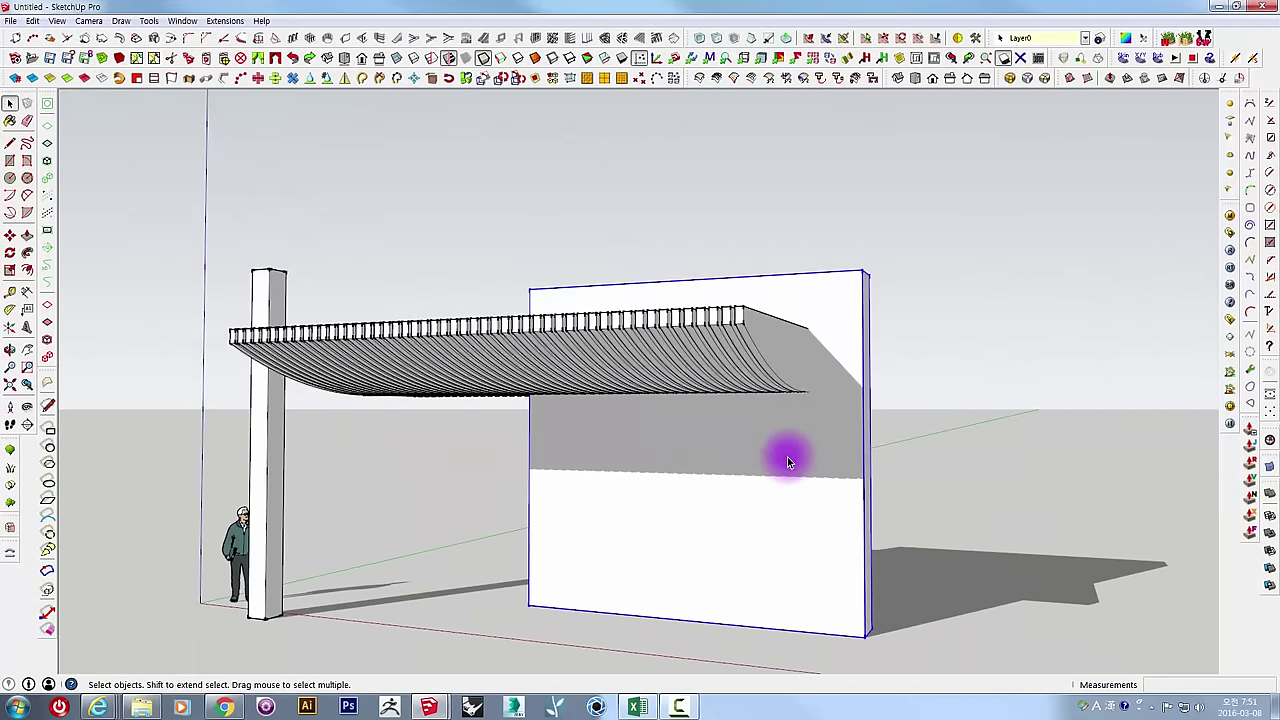
{"action": "mouse_move", "coordinate": [657, 415]}
{"action": "middle_mouse_down"}
{"action": "mouse_move", "coordinate": [803, 463]}
{"action": "mouse_move", "coordinate": [656, 427]}
{"action": "mouse_move", "coordinate": [760, 417]}
{"action": "mouse_move", "coordinate": [540, 480]}
{"action": "mouse_move", "coordinate": [426, 460]}
{"action": "mouse_move", "coordinate": [711, 454]}
{"action": "middle_mouse_up"}
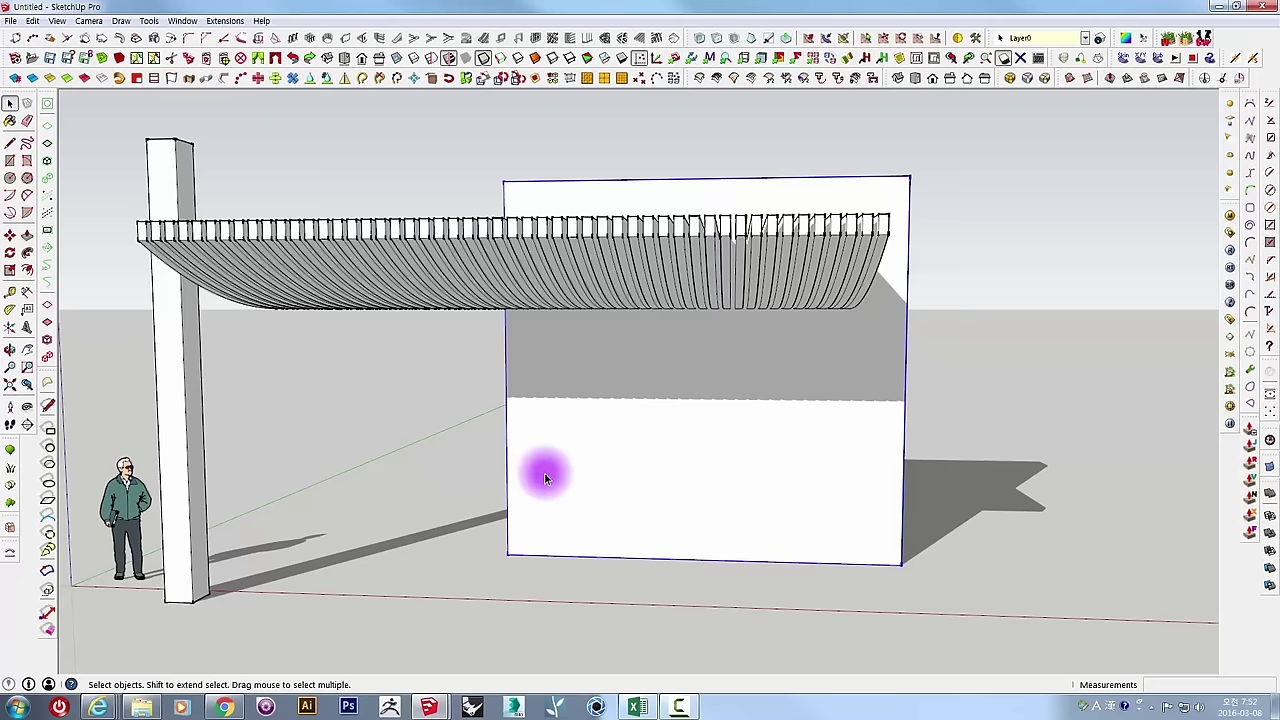
{"action": "mouse_move", "coordinate": [544, 472]}
{"action": "middle_mouse_down"}
{"action": "mouse_move", "coordinate": [703, 431]}
{"action": "mouse_move", "coordinate": [797, 426]}
{"action": "mouse_move", "coordinate": [691, 443]}
{"action": "mouse_move", "coordinate": [60, 210]}
{"action": "middle_mouse_up"}
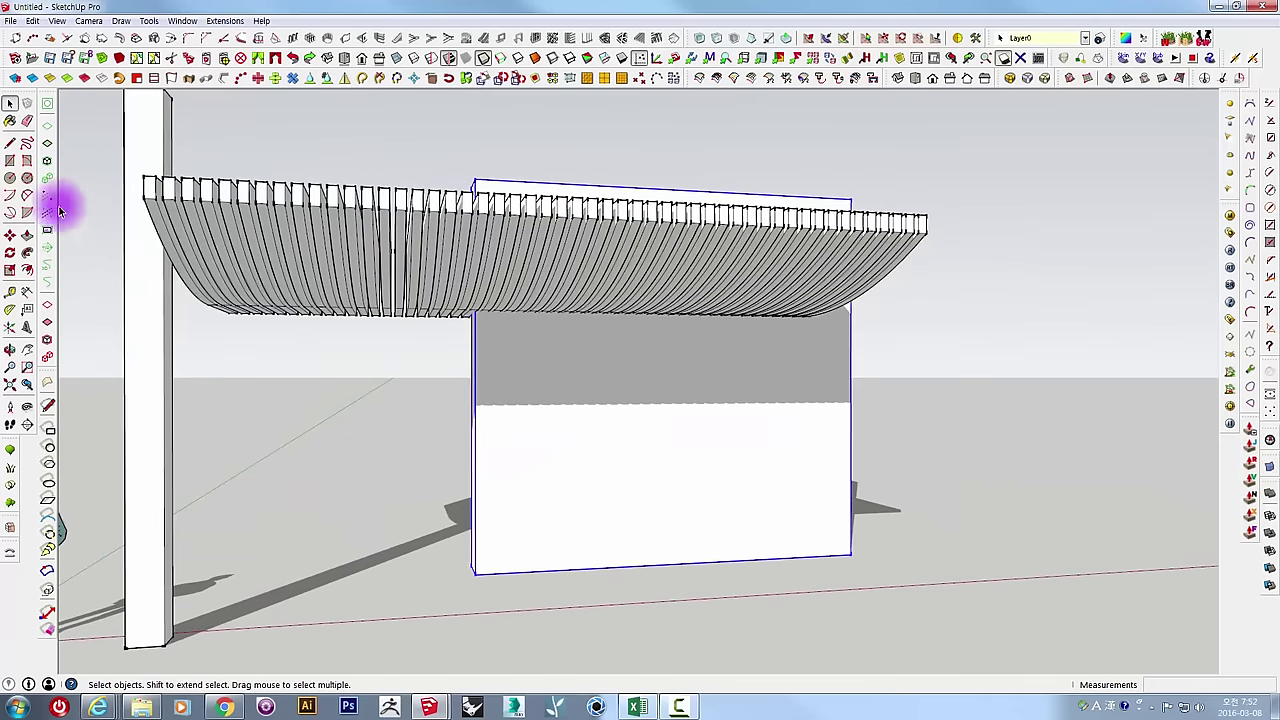
Draw a roughly 531 by 328 mm rectangle at the wall's top corner, discarding a stray start.
{"action": "left_click", "coordinate": [10, 162]}
{"action": "middle_click_drag", "start_coordinate": [478, 517], "coordinate": [474, 622]}
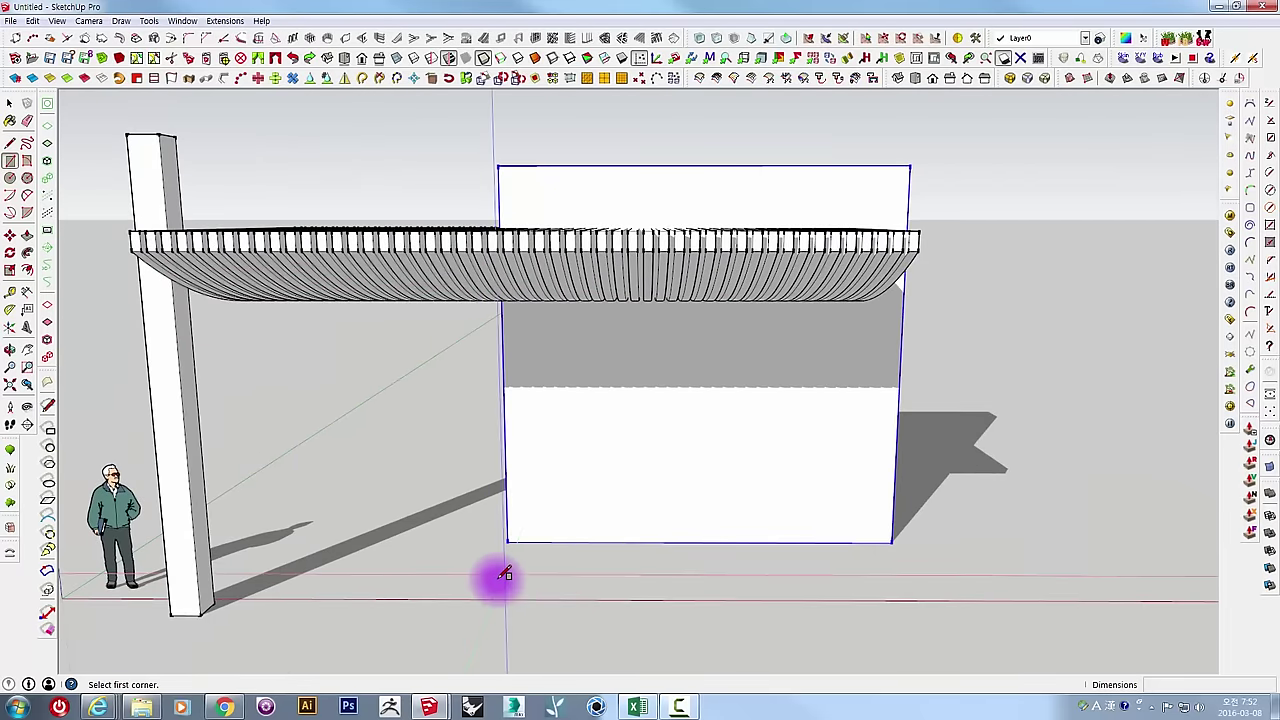
{"action": "mouse_move", "coordinate": [563, 585]}
{"action": "middle_mouse_down"}
{"action": "mouse_move", "coordinate": [529, 651]}
{"action": "mouse_move", "coordinate": [547, 610]}
{"action": "middle_mouse_up"}
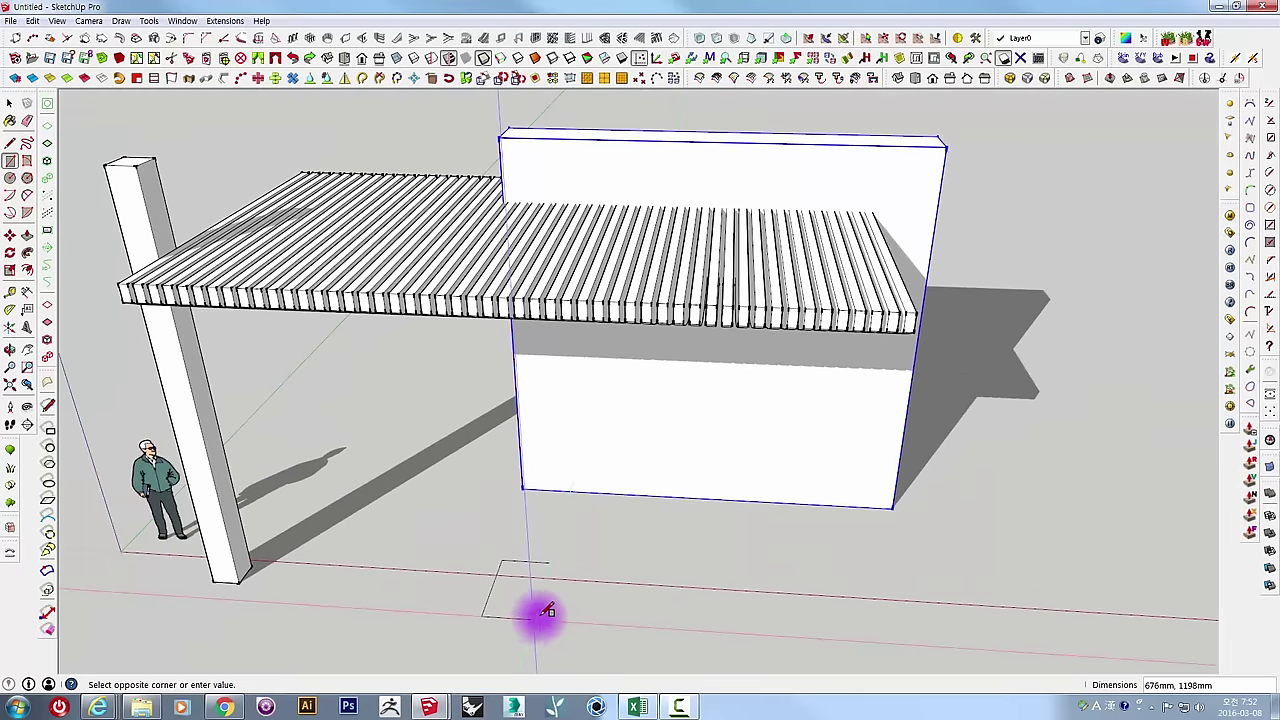
{"action": "key", "text": "Escape"}
{"action": "mouse_move", "coordinate": [724, 636]}
{"action": "left_mouse_down"}
{"action": "mouse_move", "coordinate": [766, 566]}
{"action": "mouse_move", "coordinate": [798, 176]}
{"action": "left_mouse_up"}
{"action": "key", "text": "r"}
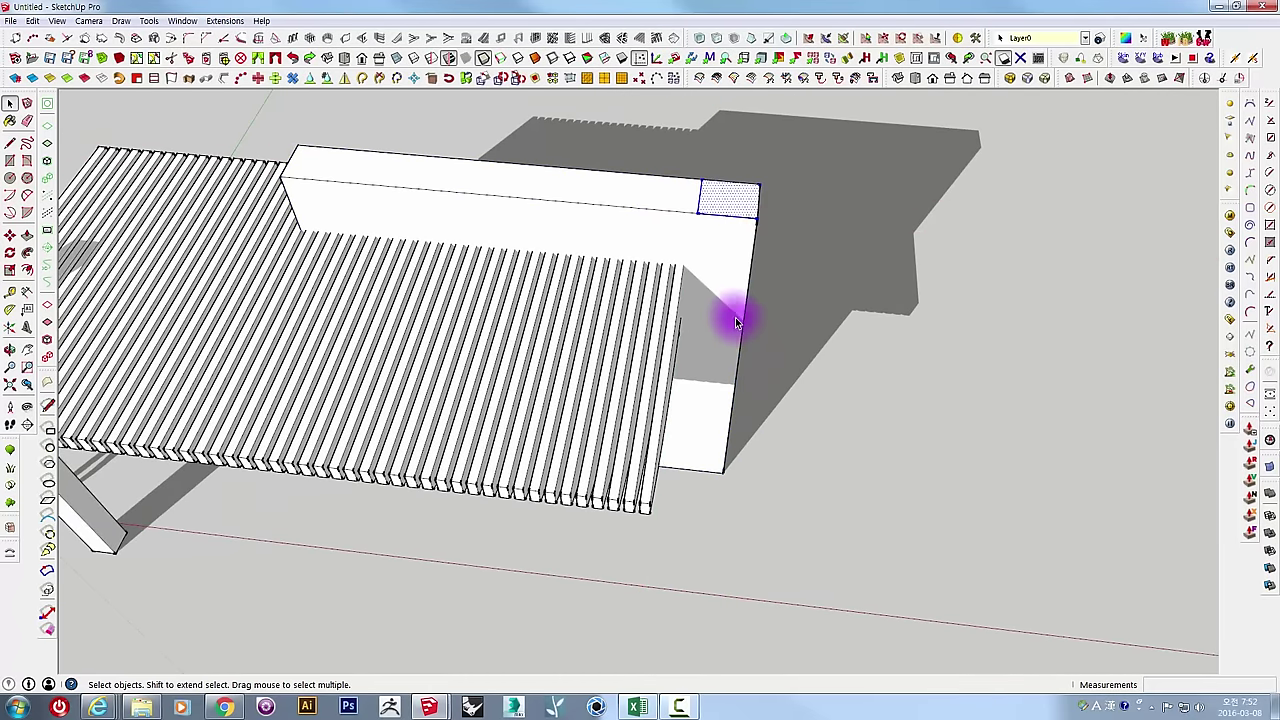
Move the small rectangle down to the ground at the wall's base.
{"action": "middle_click_drag", "start_coordinate": [735, 322], "coordinate": [716, 230]}
{"action": "left_click", "coordinate": [690, 204]}
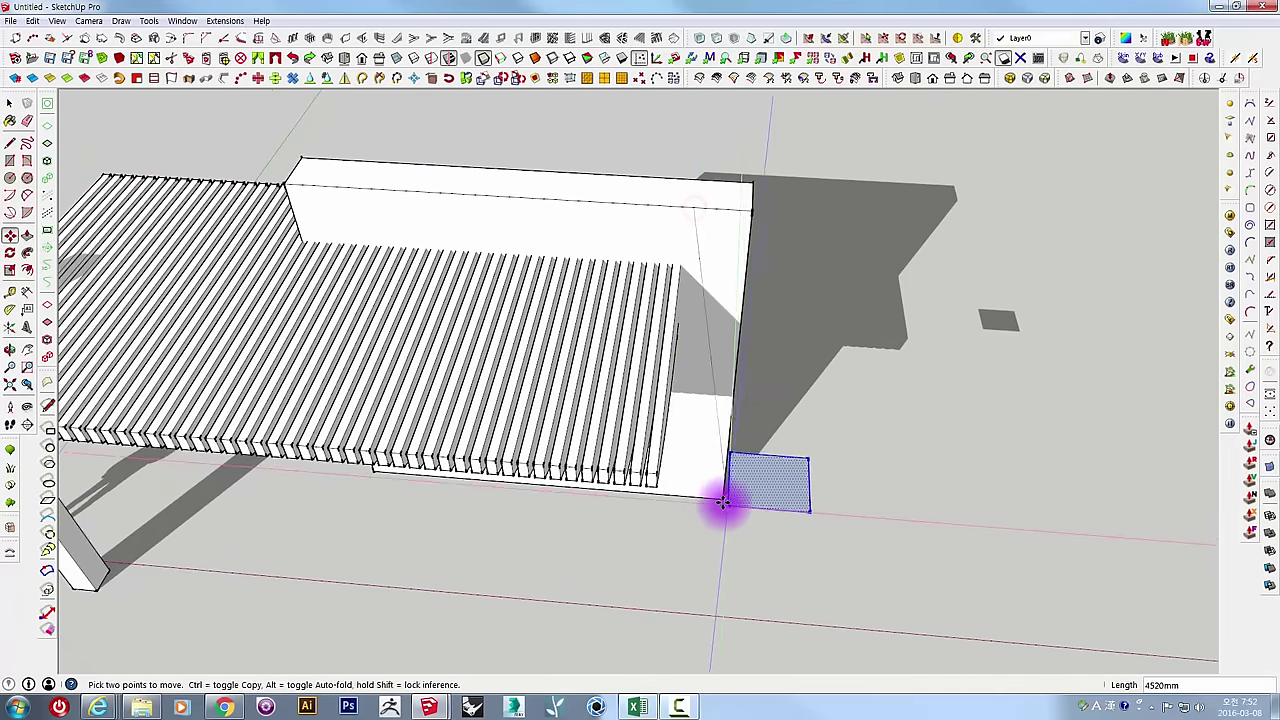
{"action": "mouse_move", "coordinate": [721, 497]}
{"action": "middle_mouse_down"}
{"action": "mouse_move", "coordinate": [849, 177]}
{"action": "mouse_move", "coordinate": [586, 409]}
{"action": "middle_mouse_up"}
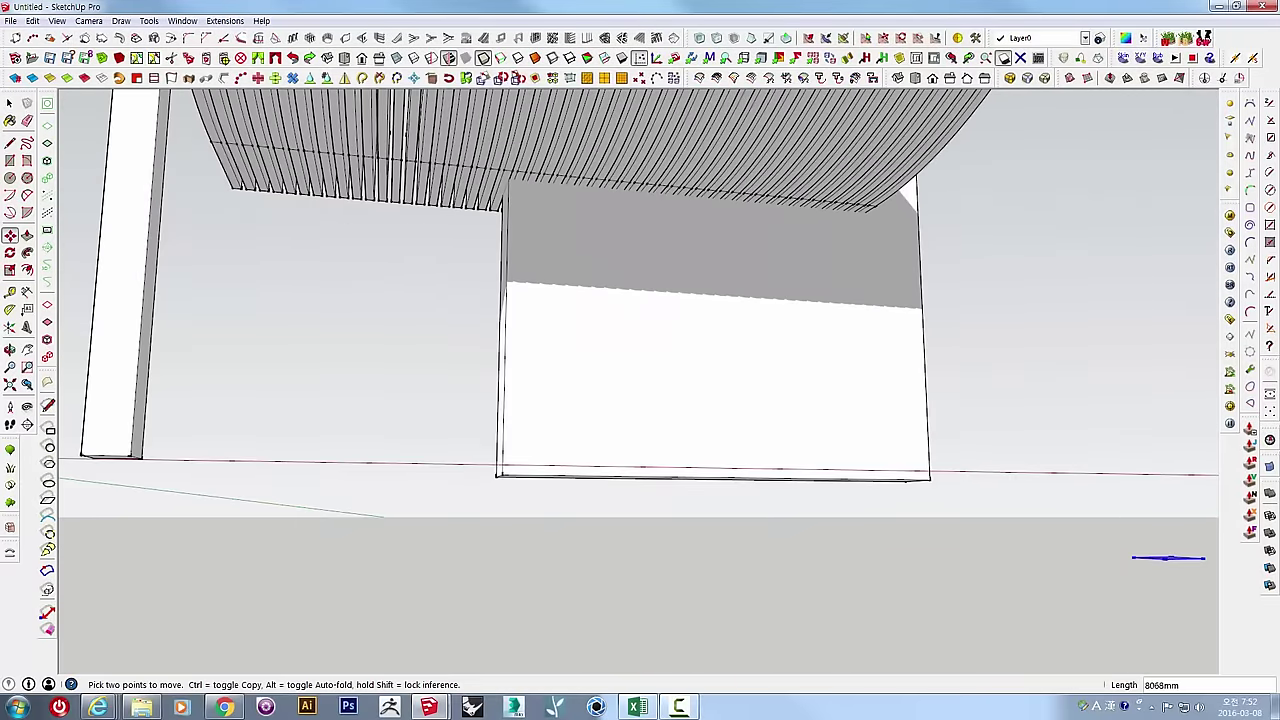
{"action": "mouse_move", "coordinate": [855, 471]}
{"action": "middle_mouse_down"}
{"action": "mouse_move", "coordinate": [777, 609]}
{"action": "mouse_move", "coordinate": [512, 514]}
{"action": "middle_mouse_up"}
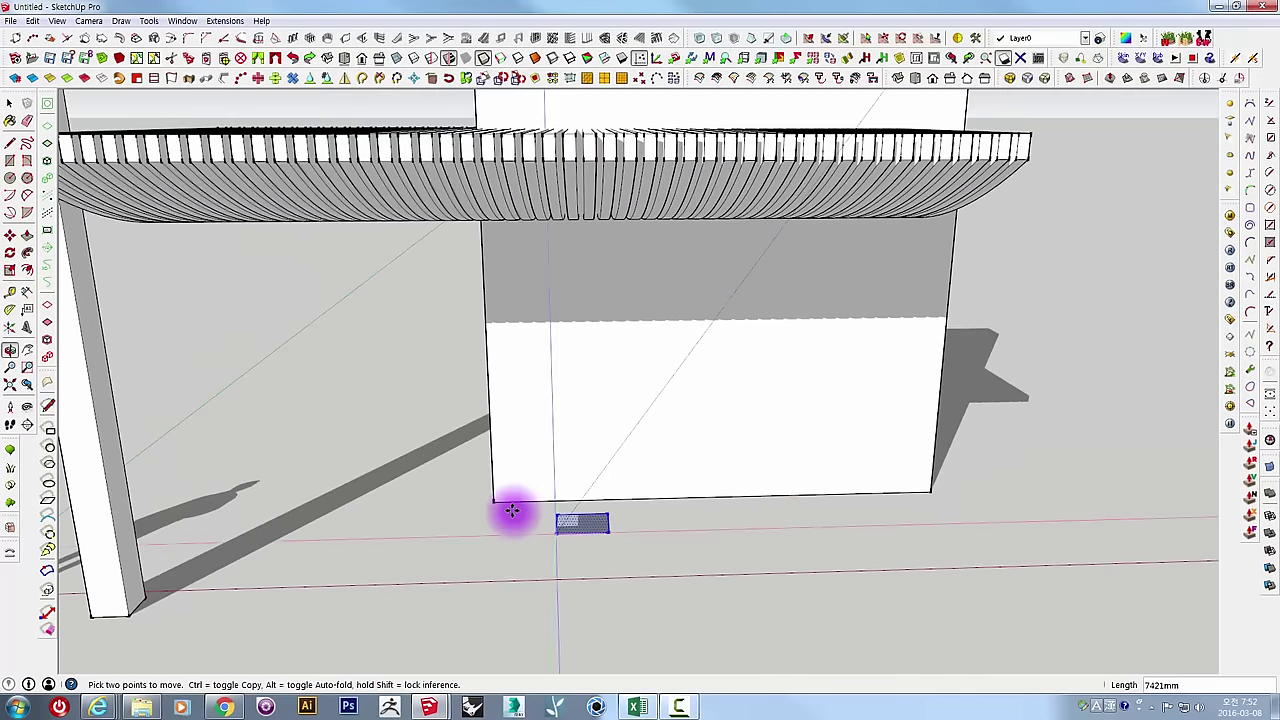
{"action": "middle_click_drag", "start_coordinate": [608, 531], "coordinate": [571, 491]}
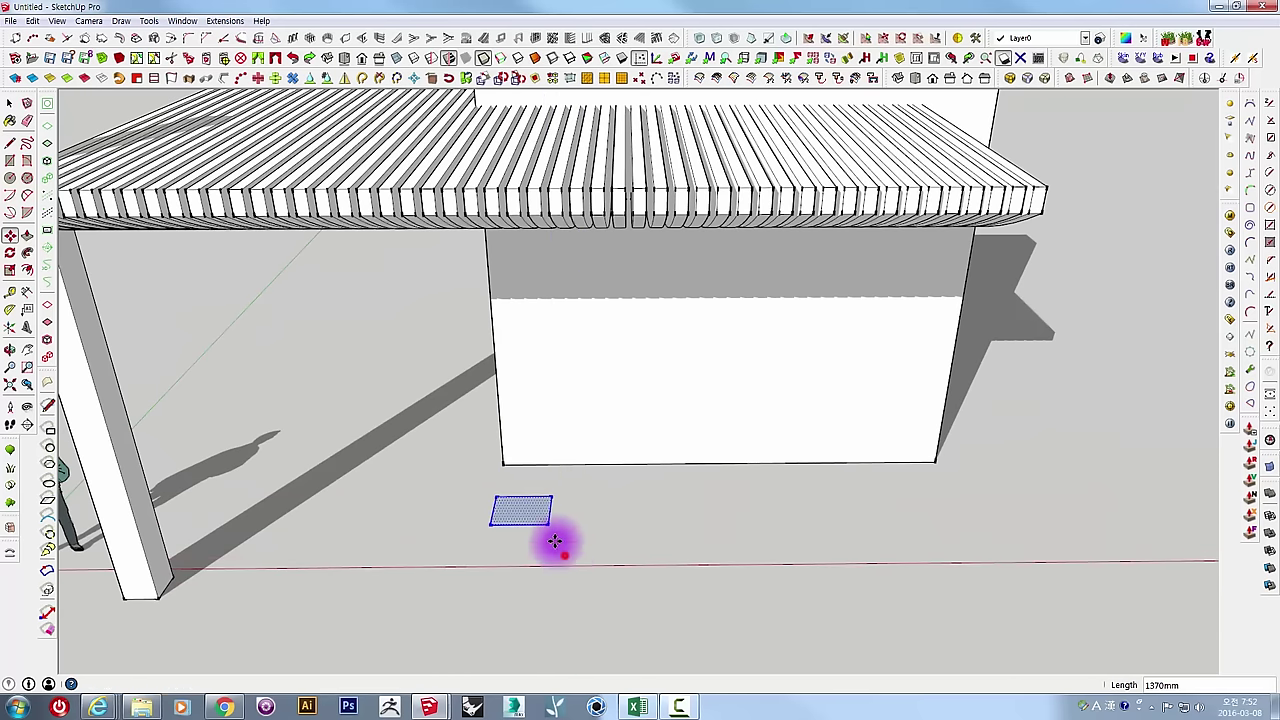
{"action": "mouse_move", "coordinate": [555, 541]}
{"action": "middle_mouse_down"}
{"action": "mouse_move", "coordinate": [520, 514]}
{"action": "mouse_move", "coordinate": [620, 517]}
{"action": "mouse_move", "coordinate": [609, 574]}
{"action": "mouse_move", "coordinate": [694, 512]}
{"action": "mouse_move", "coordinate": [577, 586]}
{"action": "middle_mouse_up"}
{"action": "left_click", "coordinate": [577, 586]}
Push/Pull the rectangle up 185 mm and make it a block component.
{"action": "key", "text": "p"}
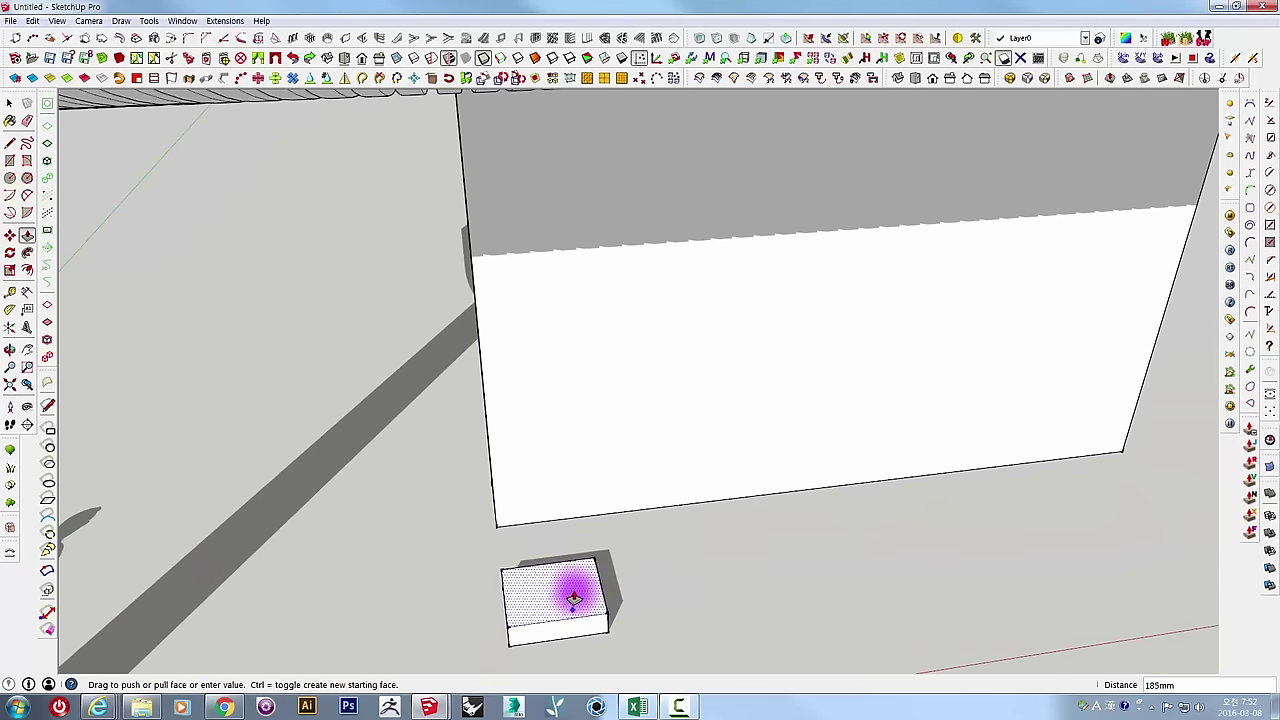
{"action": "right_click", "coordinate": [555, 587]}
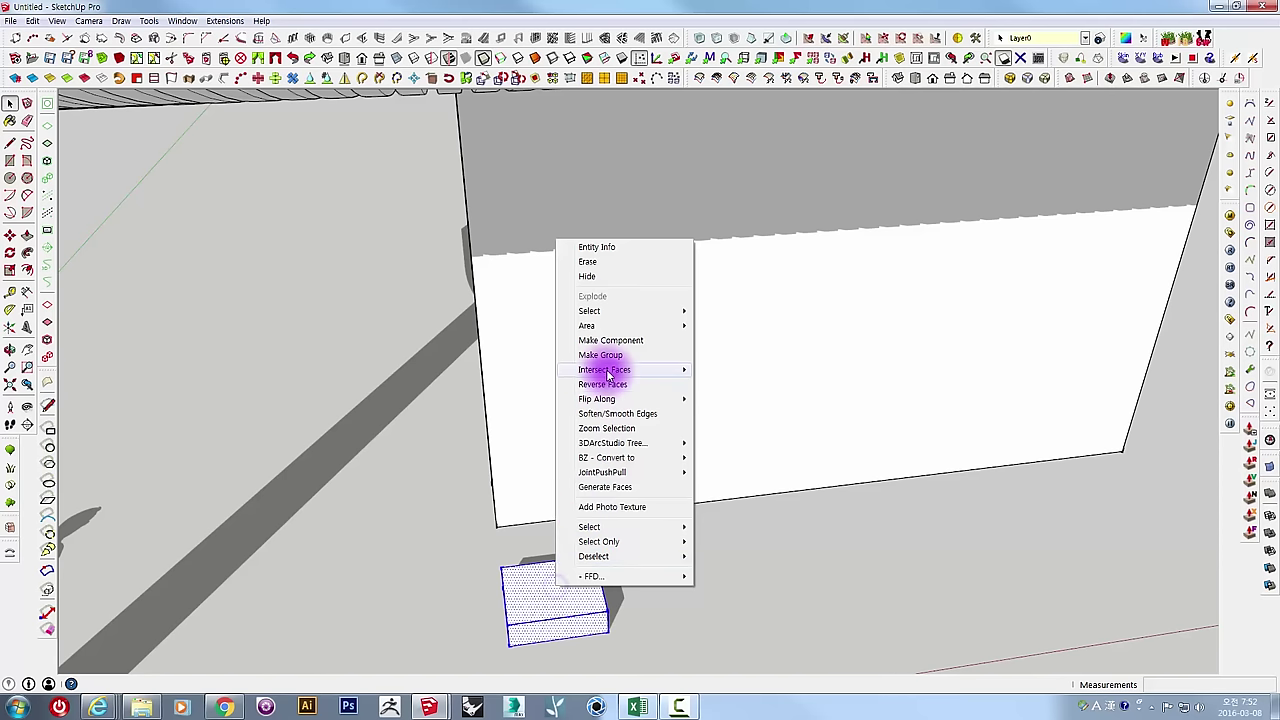
{"action": "left_click", "coordinate": [605, 341]}
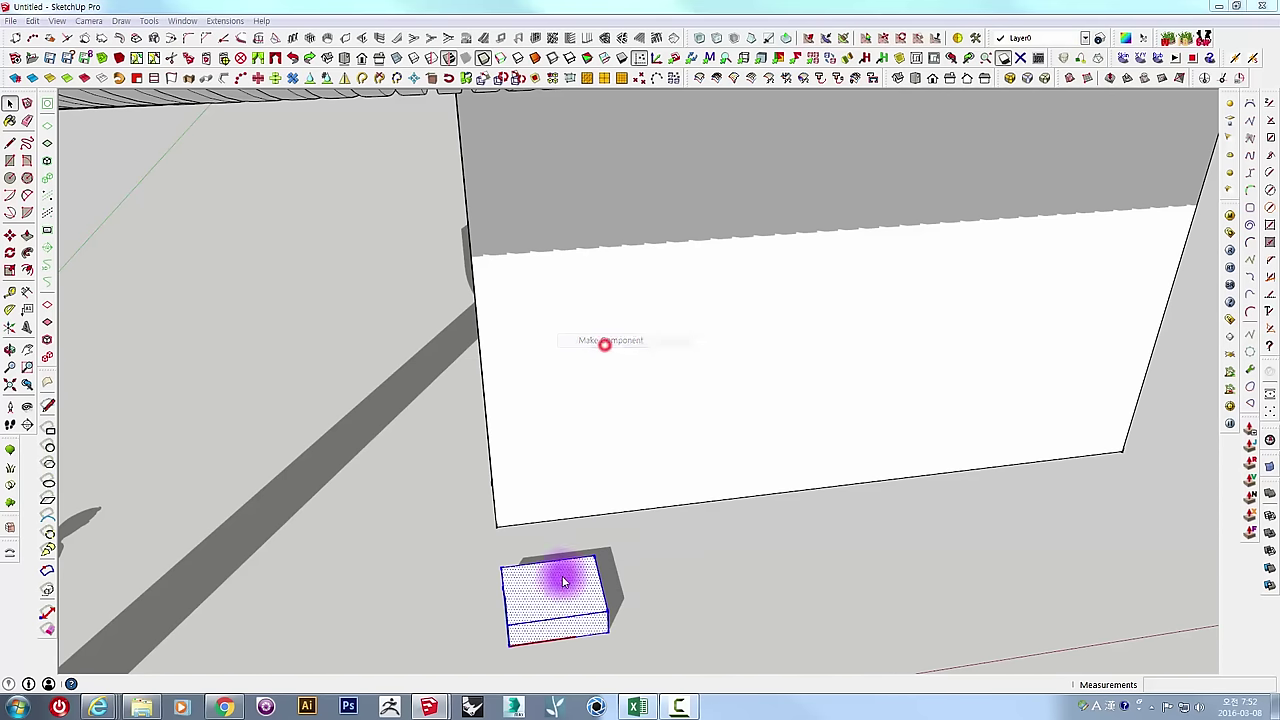
{"action": "left_click", "coordinate": [720, 363]}
Ctrl+Move copy the block into a row of 10 along the wall base.
{"action": "middle_click_drag", "start_coordinate": [648, 484], "coordinate": [571, 571]}
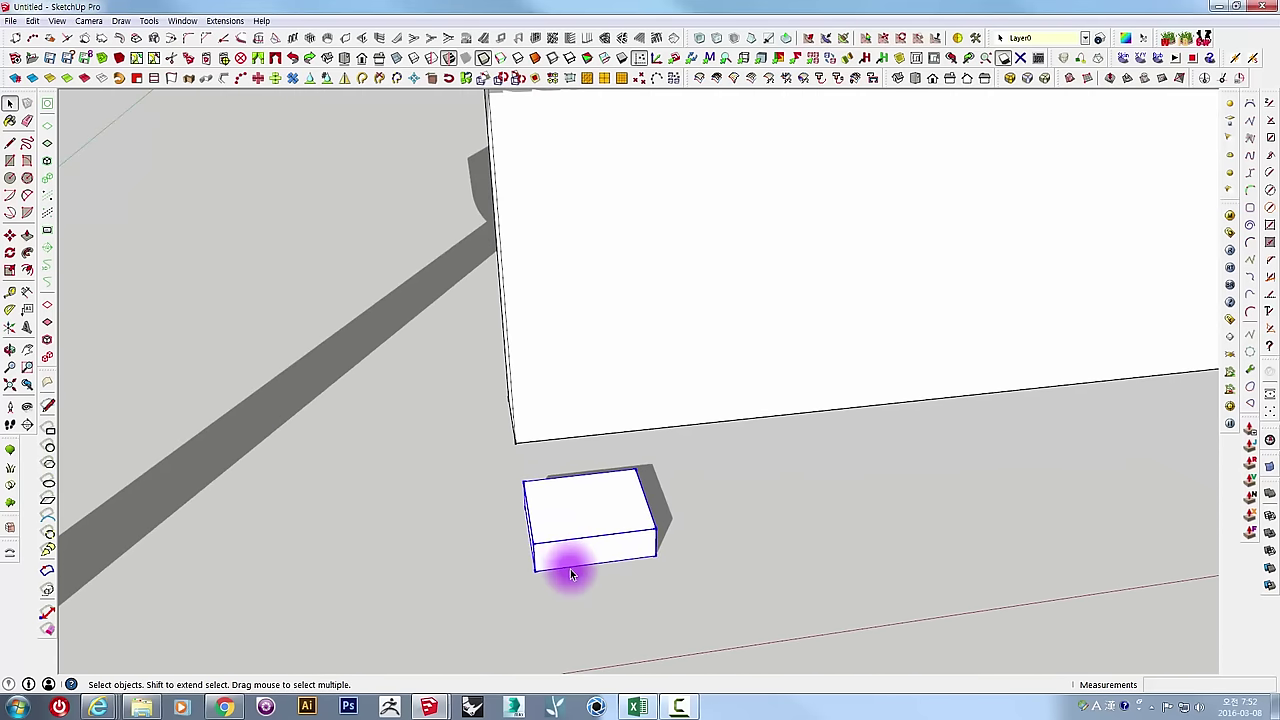
{"action": "key", "text": "m"}
{"action": "left_click", "coordinate": [536, 567]}
{"action": "key", "text": "ctrl"}
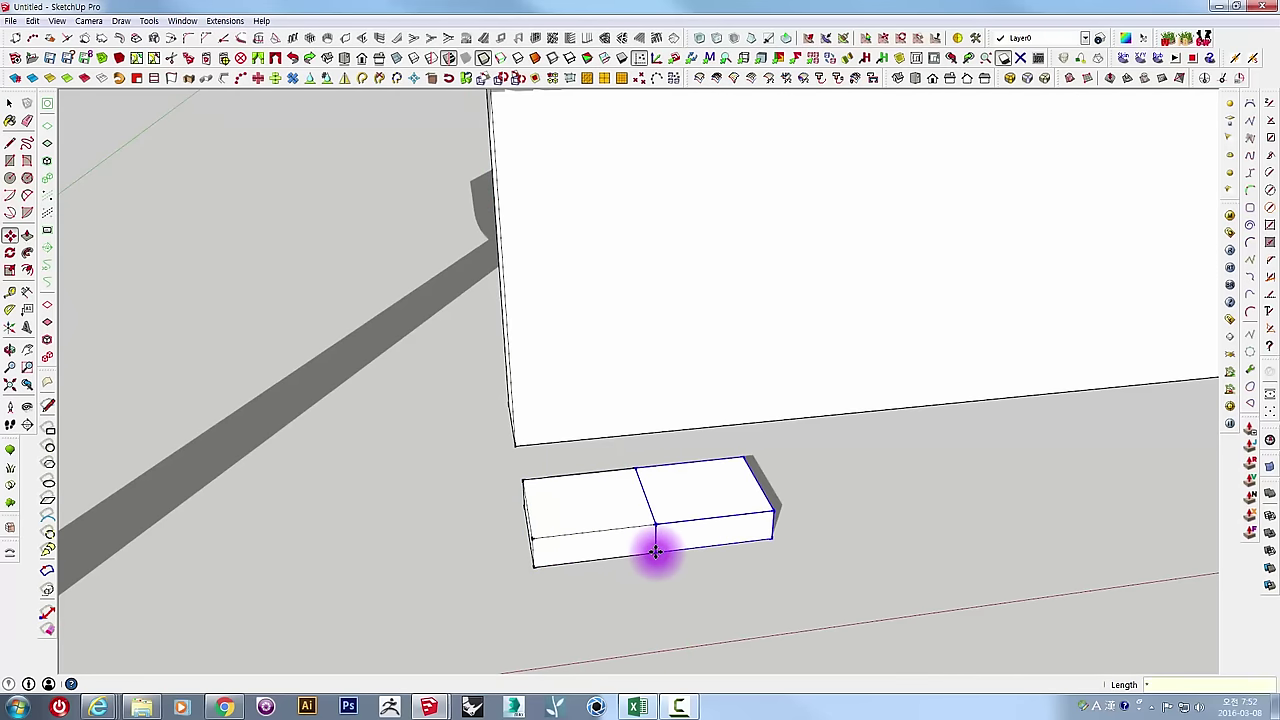
{"action": "type", "text": "*10"}
{"action": "key", "text": "Return"}
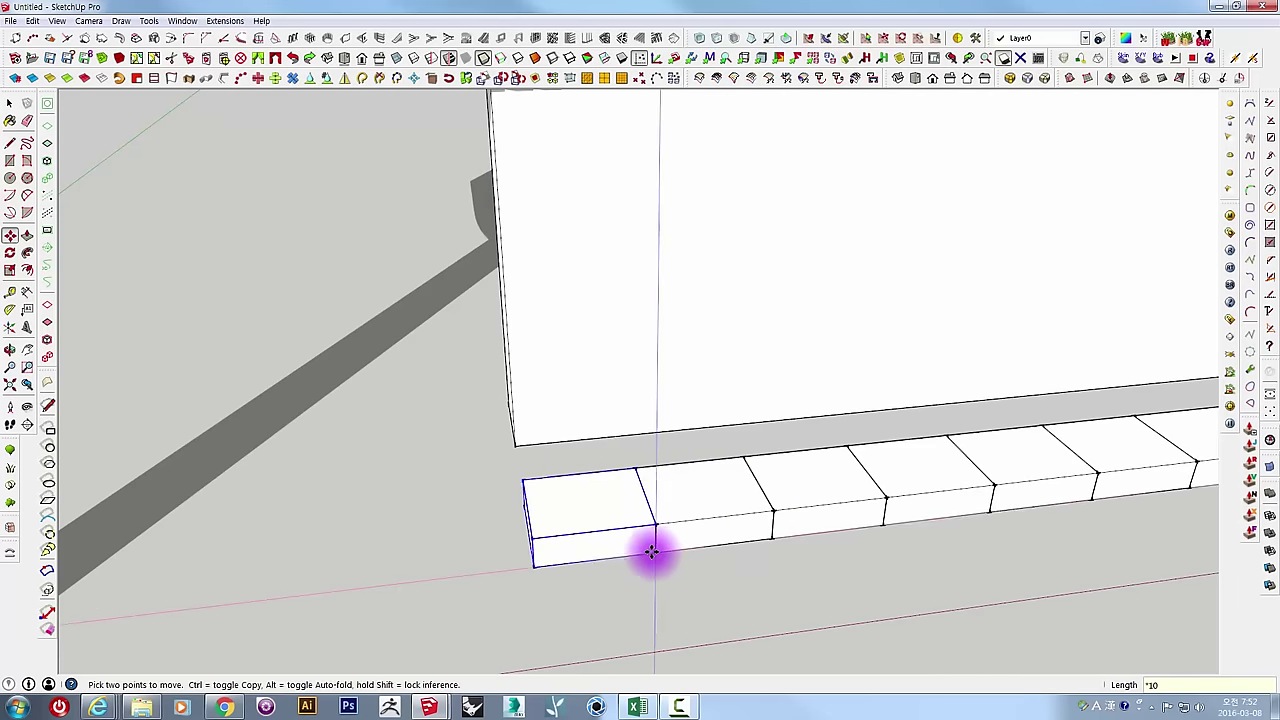
Select the whole block row and copy it up one row height, arrayed 20x.
{"action": "scroll", "coordinate": [651, 552], "scroll_direction": "down", "scroll_amount": 5}
{"action": "mouse_move", "coordinate": [803, 491]}
{"action": "middle_mouse_down"}
{"action": "mouse_move", "coordinate": [457, 503]}
{"action": "mouse_move", "coordinate": [626, 503]}
{"action": "middle_mouse_up"}
{"action": "scroll", "coordinate": [766, 540], "scroll_direction": "up", "scroll_amount": 3}
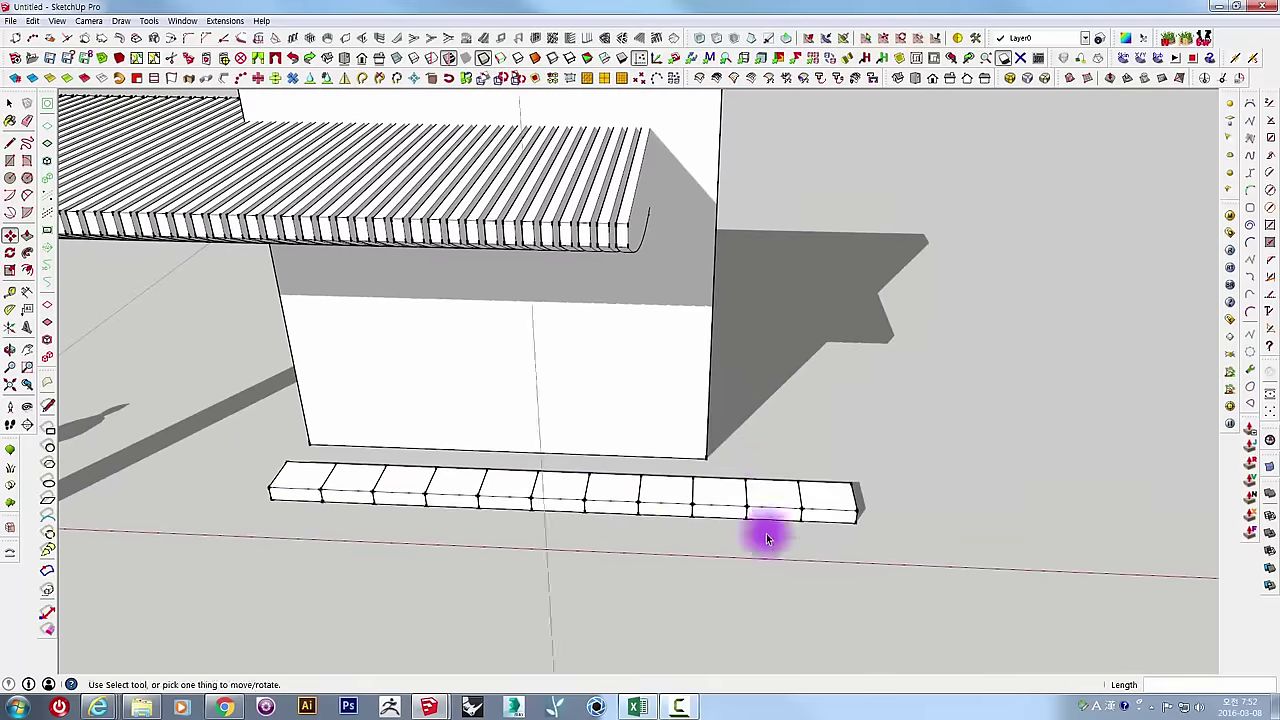
{"action": "key", "text": "space"}
{"action": "left_click_drag", "start_coordinate": [888, 532], "coordinate": [768, 460]}
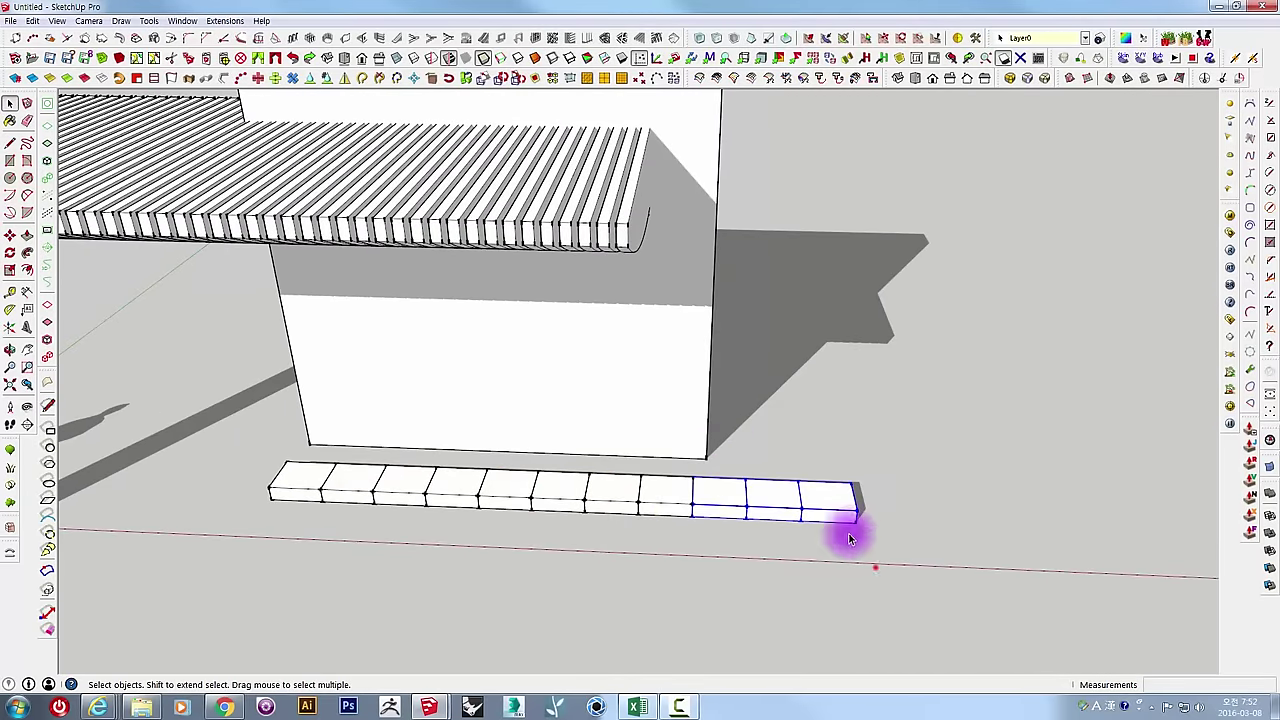
{"action": "left_click", "coordinate": [775, 440]}
{"action": "mouse_move", "coordinate": [775, 440]}
{"action": "middle_mouse_down"}
{"action": "mouse_move", "coordinate": [700, 463]}
{"action": "mouse_move", "coordinate": [670, 540]}
{"action": "middle_mouse_up"}
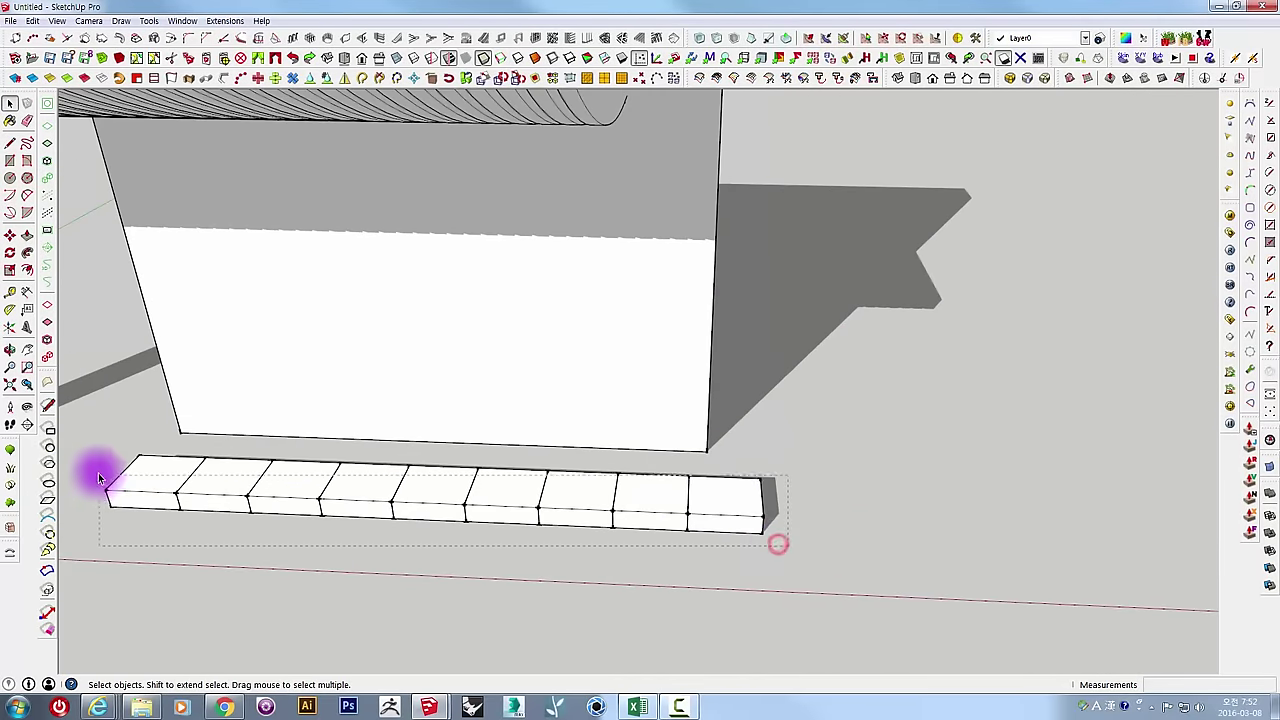
{"action": "left_click_drag", "start_coordinate": [98, 478], "coordinate": [100, 480]}
{"action": "mouse_move", "coordinate": [100, 480]}
{"action": "middle_mouse_down"}
{"action": "mouse_move", "coordinate": [431, 520]}
{"action": "mouse_move", "coordinate": [586, 517]}
{"action": "mouse_move", "coordinate": [449, 577]}
{"action": "mouse_move", "coordinate": [515, 546]}
{"action": "mouse_move", "coordinate": [596, 537]}
{"action": "middle_mouse_up"}
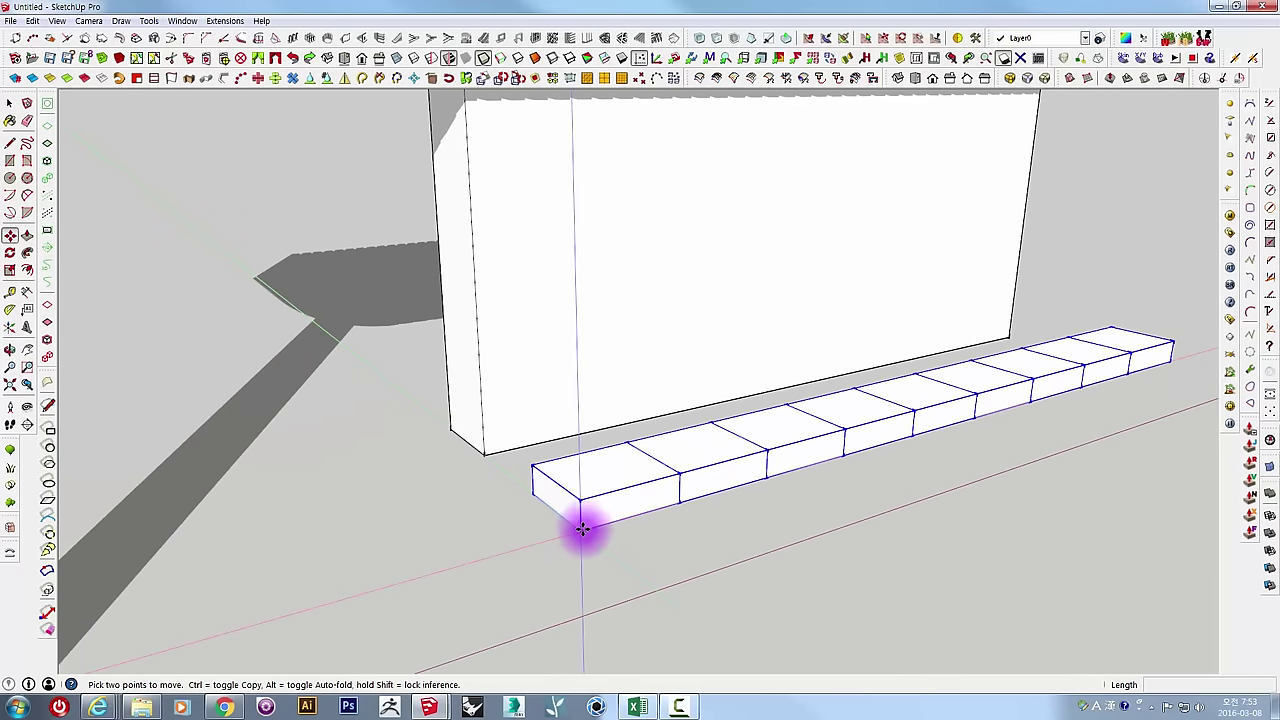
{"action": "left_click", "coordinate": [582, 528]}
{"action": "type", "text": "*20"}
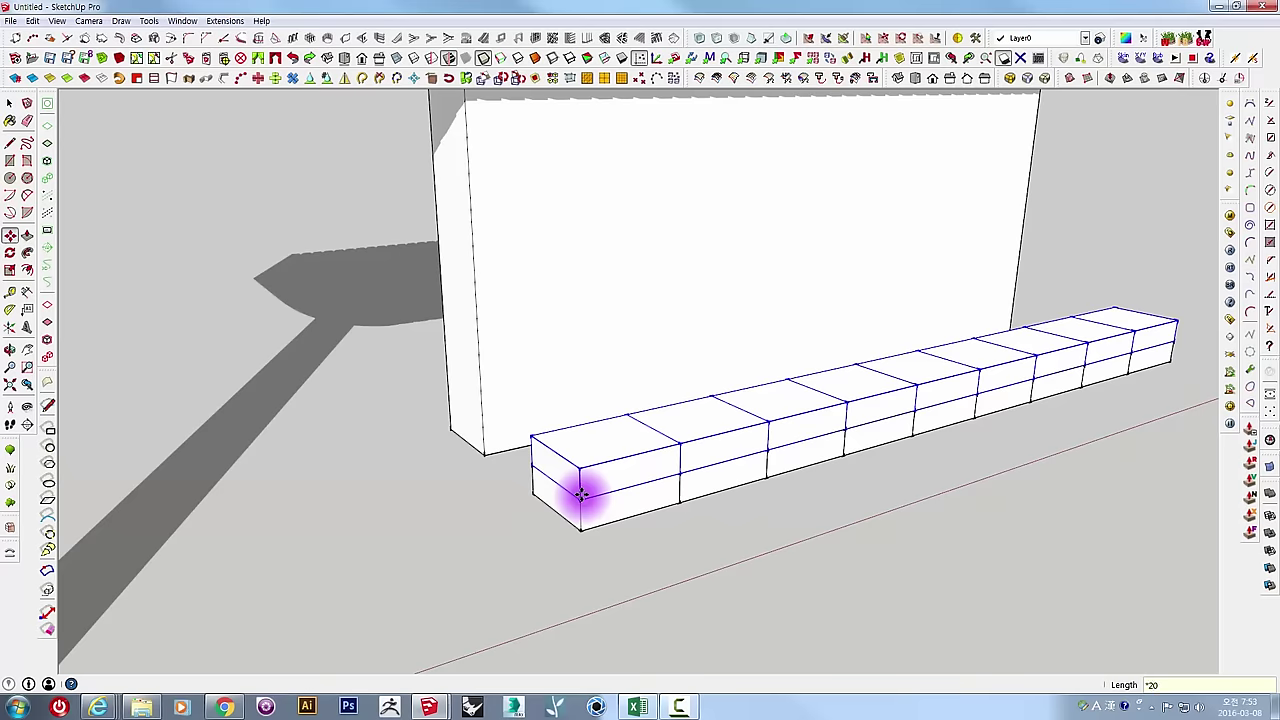
{"action": "left_click", "coordinate": [580, 494]}
{"action": "type", "text": "20x"}
{"action": "key", "text": "Return"}
Start moving the block wall from its base corner, then cancel the move.
{"action": "scroll", "coordinate": [749, 409], "scroll_direction": "down", "scroll_amount": 5}
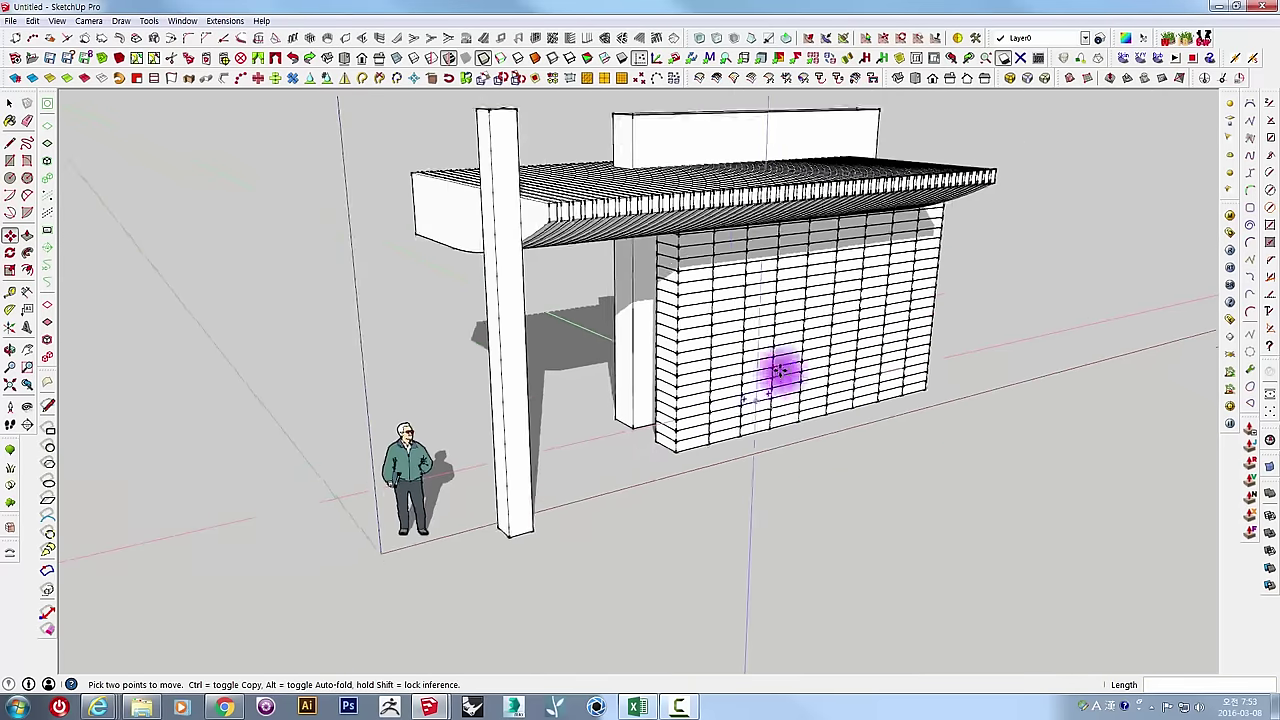
{"action": "mouse_move", "coordinate": [857, 371]}
{"action": "middle_mouse_down"}
{"action": "mouse_move", "coordinate": [724, 485]}
{"action": "mouse_move", "coordinate": [691, 300]}
{"action": "mouse_move", "coordinate": [817, 254]}
{"action": "mouse_move", "coordinate": [851, 409]}
{"action": "mouse_move", "coordinate": [963, 568]}
{"action": "mouse_move", "coordinate": [846, 429]}
{"action": "mouse_move", "coordinate": [766, 400]}
{"action": "mouse_move", "coordinate": [343, 420]}
{"action": "middle_mouse_up"}
{"action": "key", "text": "space"}
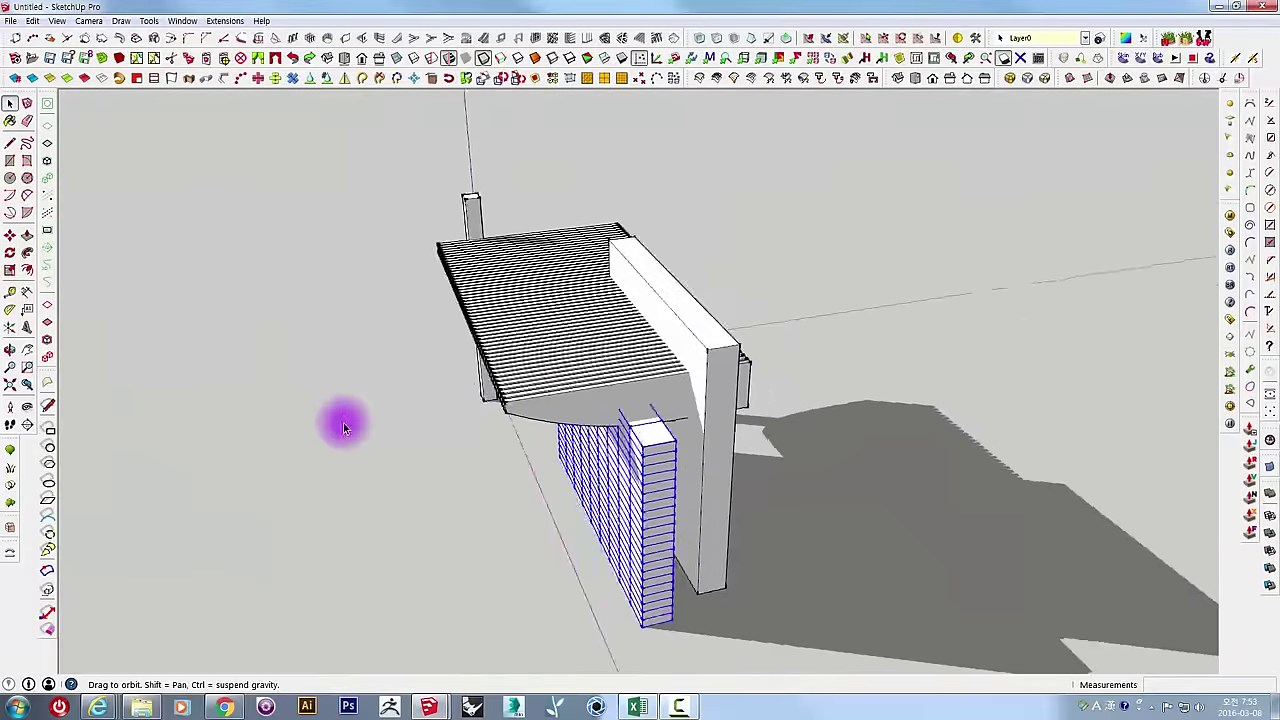
{"action": "scroll", "coordinate": [677, 611], "scroll_direction": "up", "scroll_amount": 3}
{"action": "scroll", "coordinate": [630, 632], "scroll_direction": "up", "scroll_amount": 3}
{"action": "scroll", "coordinate": [630, 632], "scroll_direction": "up", "scroll_amount": 1}
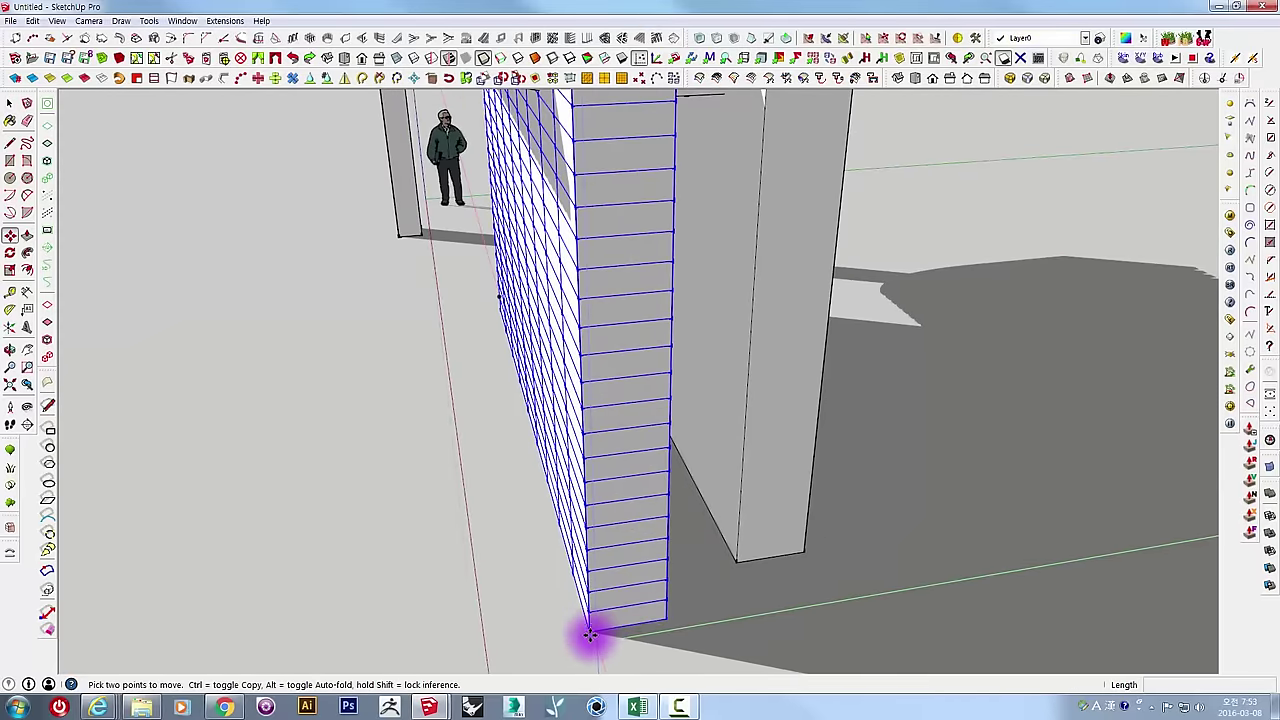
{"action": "left_click", "coordinate": [591, 631]}
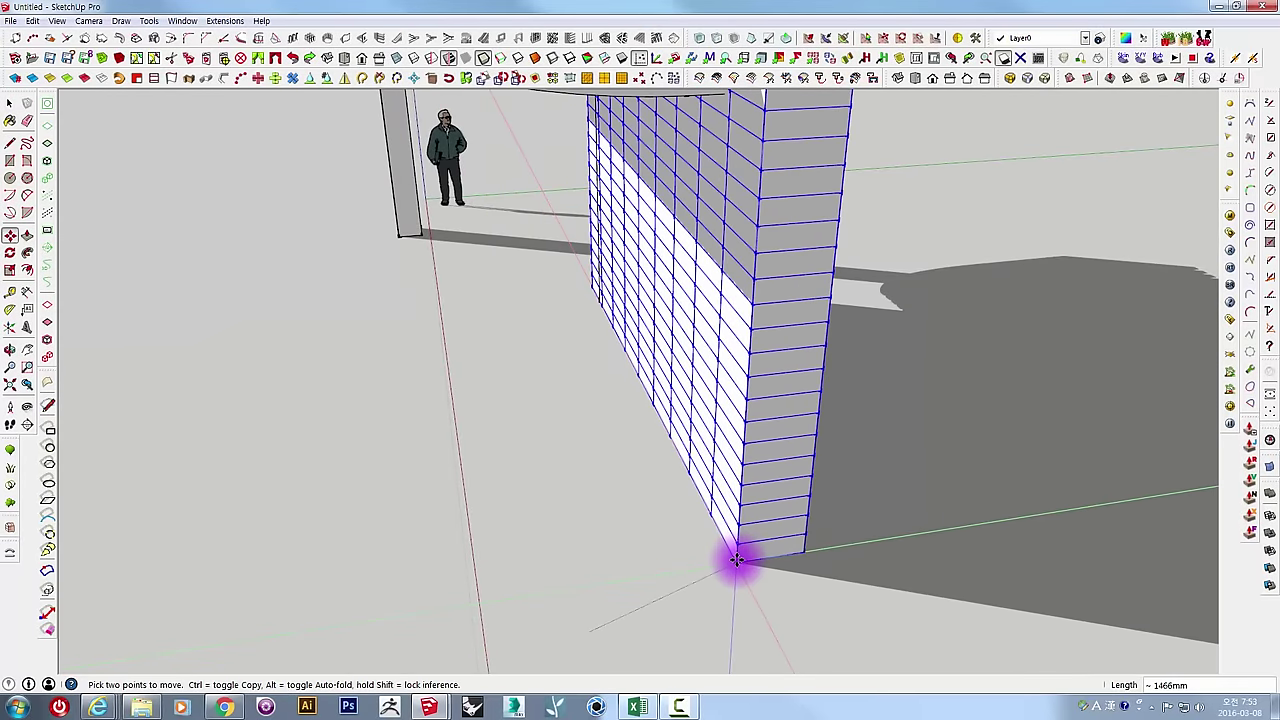
{"action": "scroll", "coordinate": [738, 553], "scroll_direction": "down", "scroll_amount": 5}
{"action": "mouse_move", "coordinate": [737, 517]}
{"action": "middle_mouse_down"}
{"action": "mouse_move", "coordinate": [651, 560]}
{"action": "mouse_move", "coordinate": [917, 420]}
{"action": "mouse_move", "coordinate": [913, 352]}
{"action": "middle_mouse_up"}
{"action": "key", "text": "space"}
Window-select the block wall beneath the roof after clearing stray back-wall and slat selections.
{"action": "left_click", "coordinate": [828, 262]}
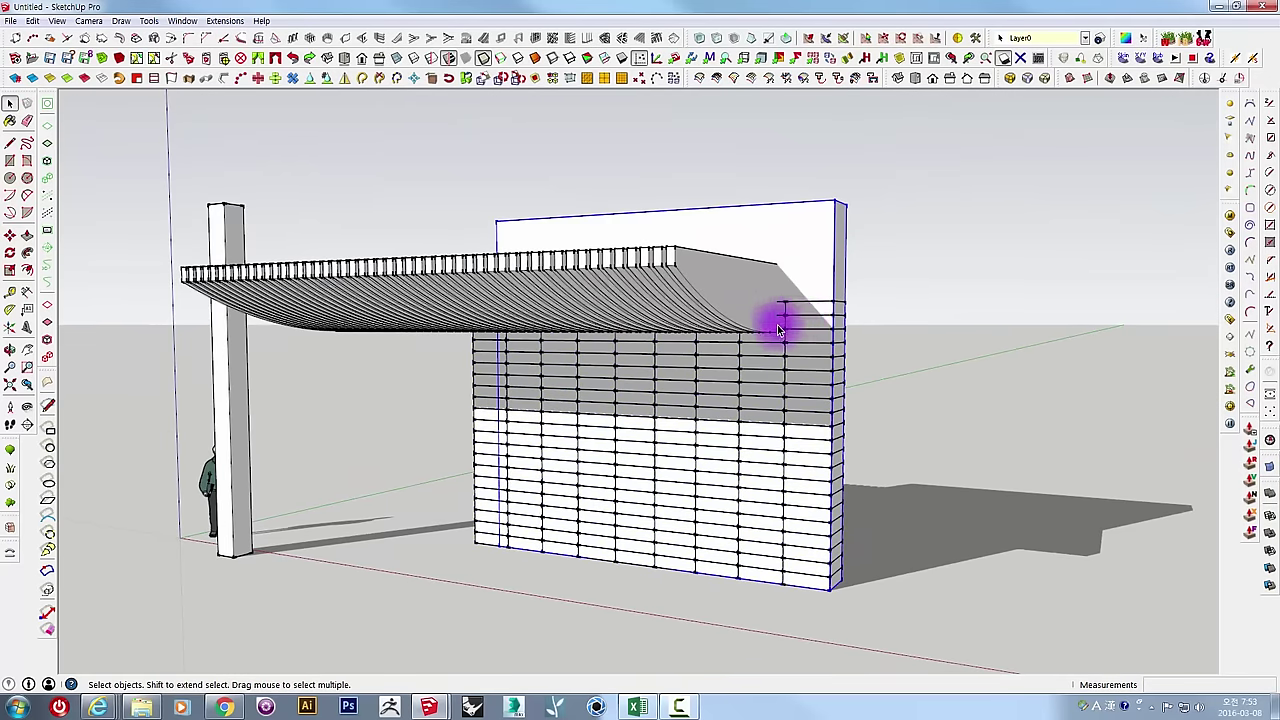
{"action": "middle_click_drag", "start_coordinate": [780, 330], "coordinate": [914, 280]}
{"action": "scroll", "coordinate": [591, 281], "scroll_direction": "up", "scroll_amount": 3}
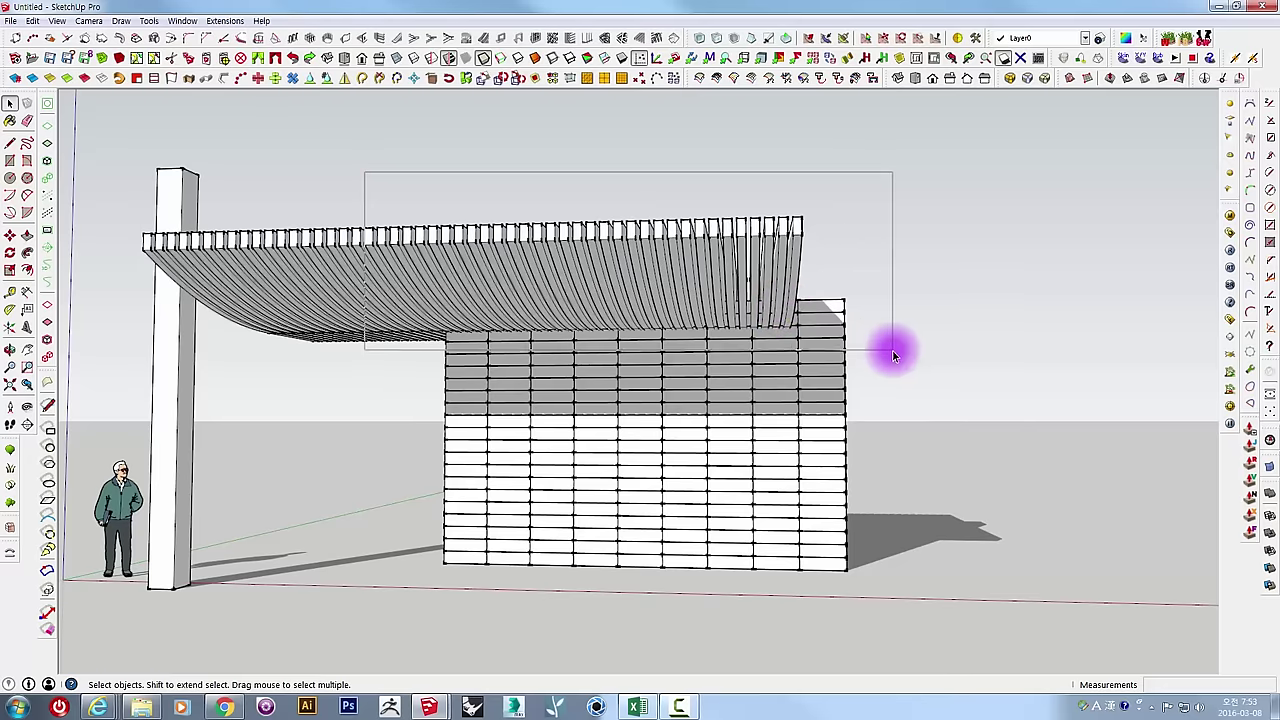
{"action": "left_click_drag", "start_coordinate": [891, 352], "coordinate": [889, 345]}
{"action": "mouse_move", "coordinate": [890, 333]}
{"action": "middle_mouse_down"}
{"action": "mouse_move", "coordinate": [855, 373]}
{"action": "mouse_move", "coordinate": [875, 491]}
{"action": "mouse_move", "coordinate": [916, 339]}
{"action": "middle_mouse_up"}
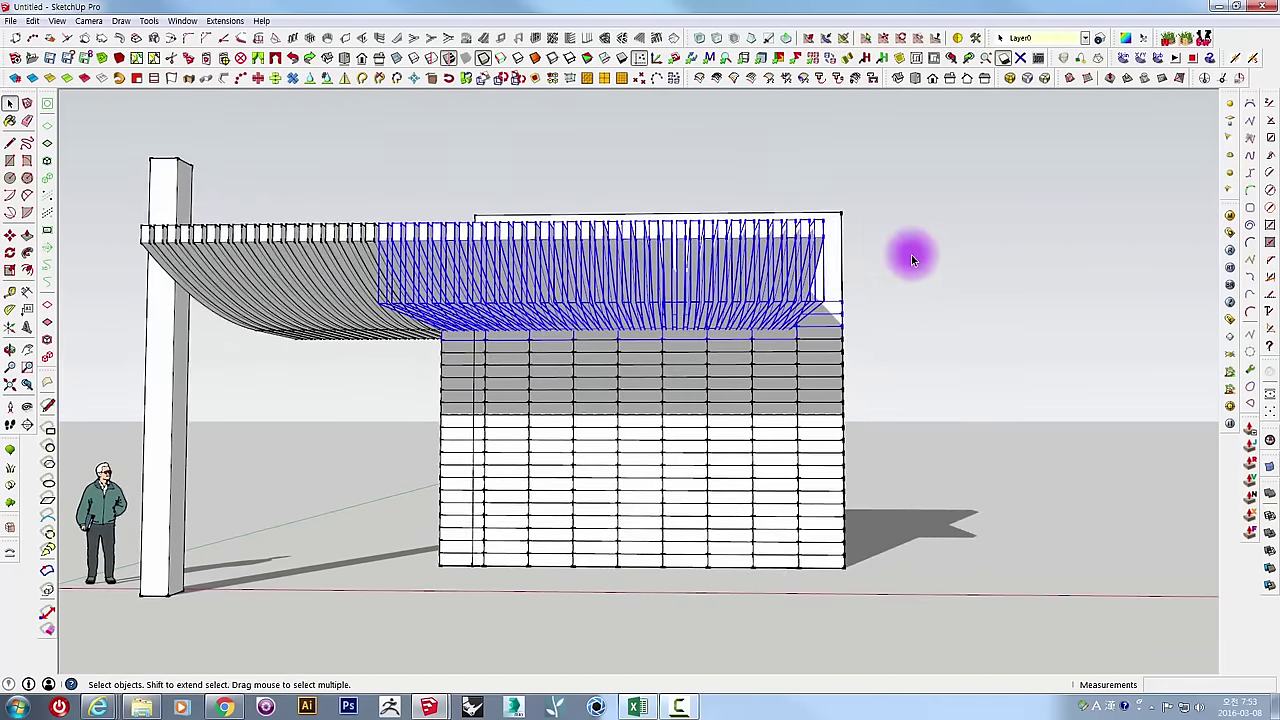
{"action": "mouse_move", "coordinate": [912, 258]}
{"action": "middle_mouse_down"}
{"action": "mouse_move", "coordinate": [971, 486]}
{"action": "mouse_move", "coordinate": [943, 491]}
{"action": "mouse_move", "coordinate": [953, 503]}
{"action": "middle_mouse_up"}
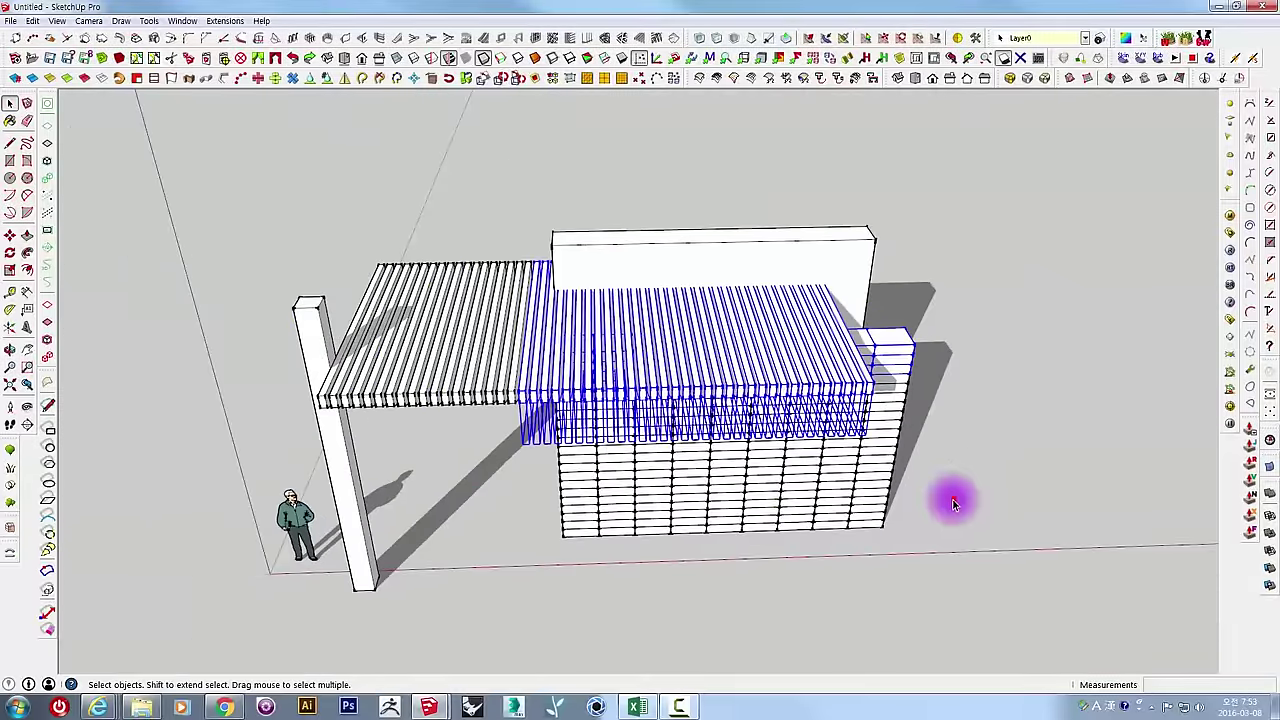
{"action": "left_click", "coordinate": [953, 503]}
{"action": "mouse_move", "coordinate": [920, 414]}
{"action": "middle_mouse_down"}
{"action": "mouse_move", "coordinate": [897, 563]}
{"action": "mouse_move", "coordinate": [854, 634]}
{"action": "mouse_move", "coordinate": [461, 569]}
{"action": "middle_mouse_up"}
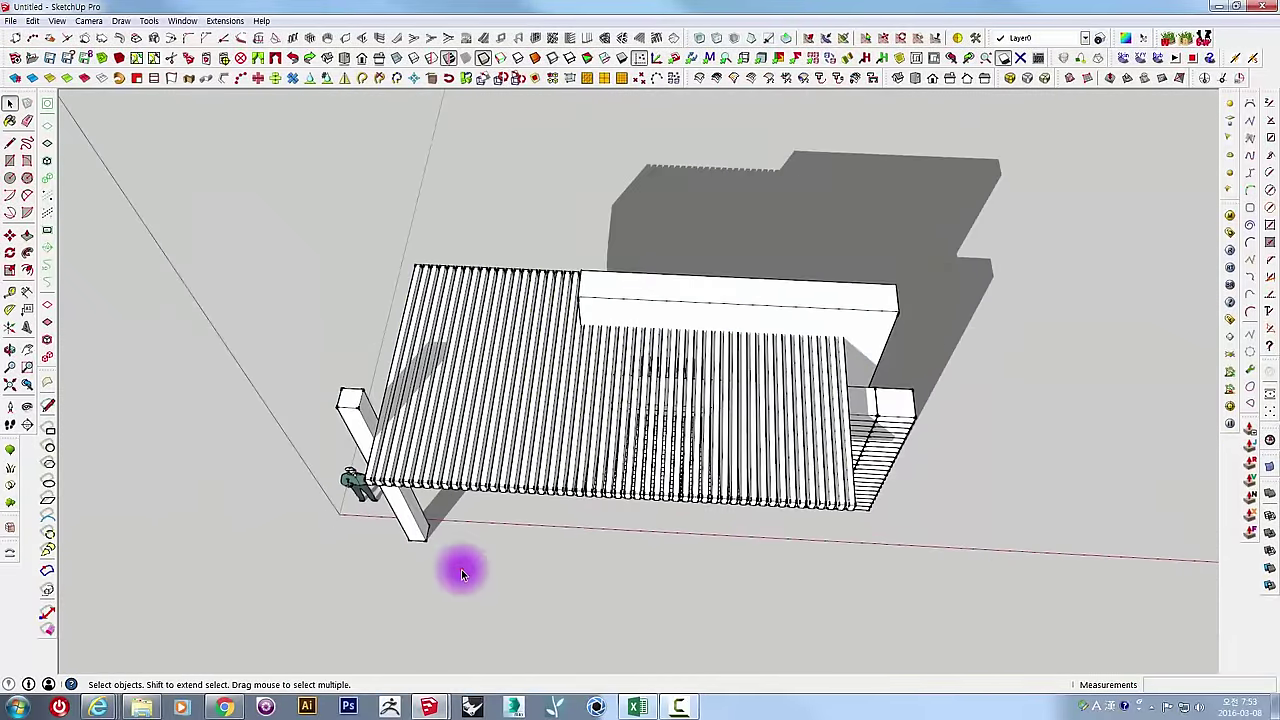
{"action": "left_click_drag", "start_coordinate": [461, 569], "coordinate": [1035, 345]}
{"action": "mouse_move", "coordinate": [1035, 345]}
{"action": "middle_mouse_down"}
{"action": "mouse_move", "coordinate": [789, 343]}
{"action": "mouse_move", "coordinate": [800, 220]}
{"action": "mouse_move", "coordinate": [729, 486]}
{"action": "mouse_move", "coordinate": [586, 509]}
{"action": "middle_mouse_up"}
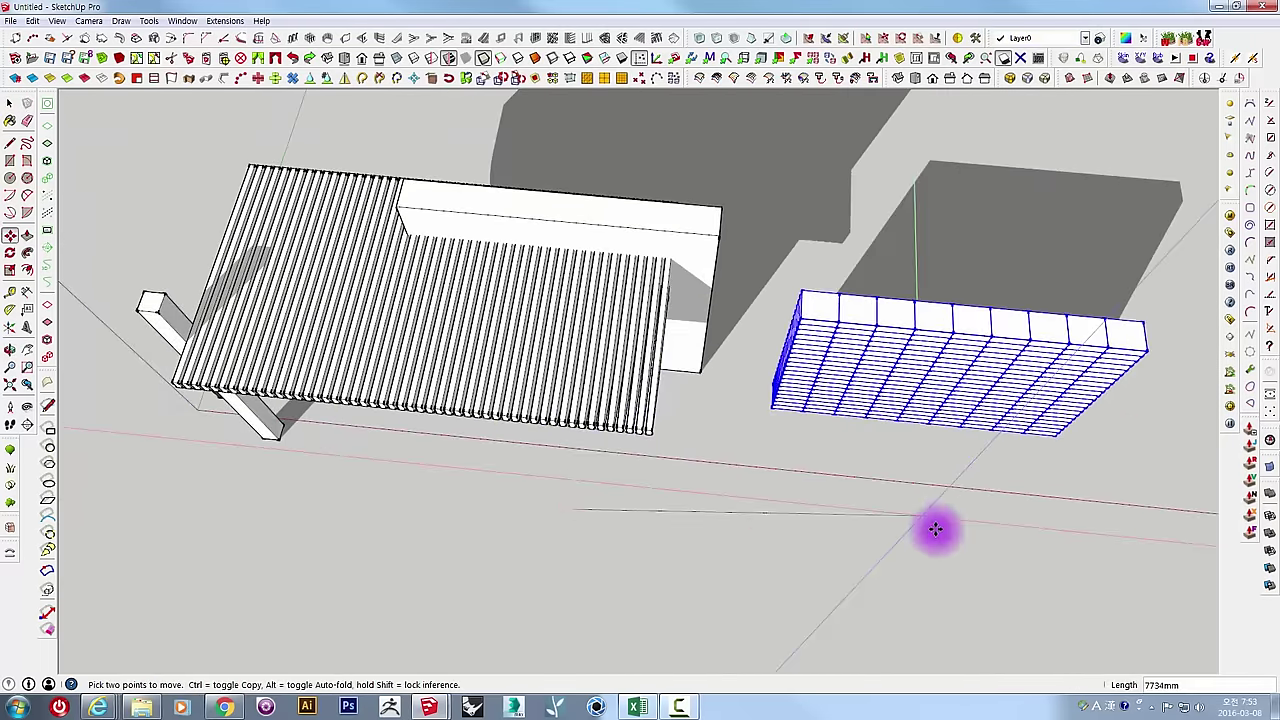
Place the block wall to the right of the canopy and turn shadows off.
{"action": "left_click", "coordinate": [932, 530]}
{"action": "middle_click_drag", "start_coordinate": [851, 306], "coordinate": [444, 184]}
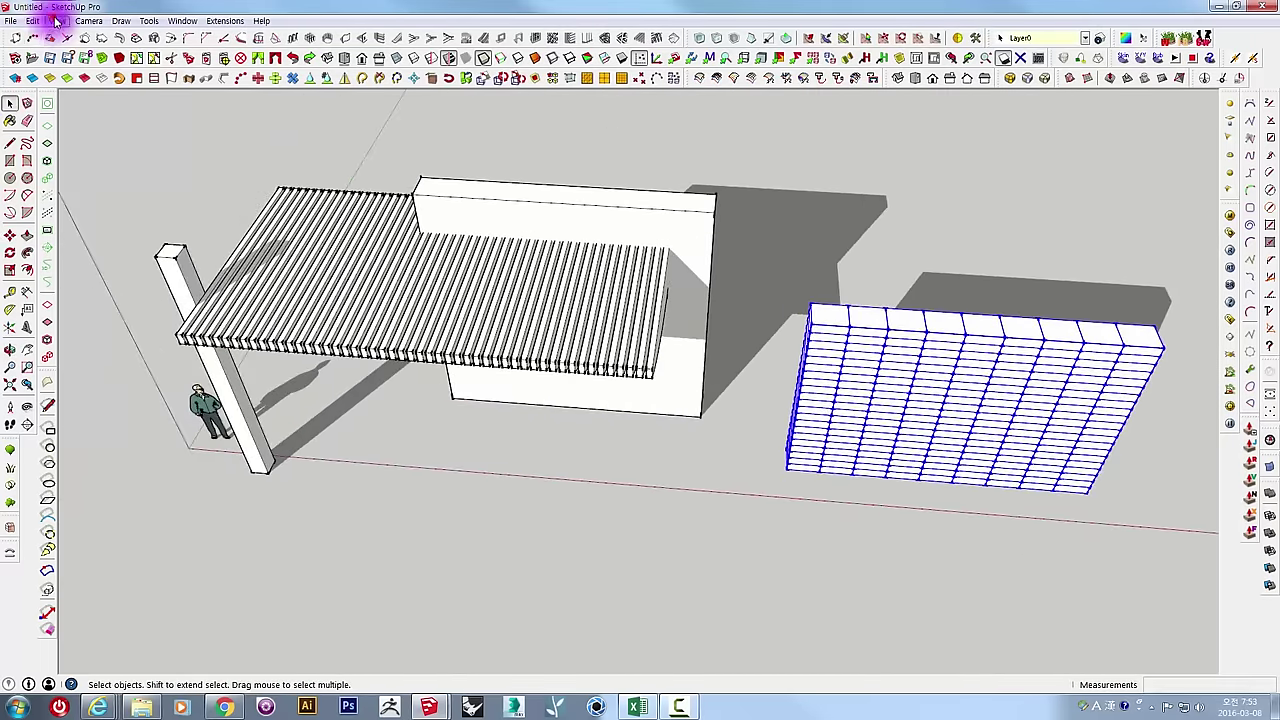
{"action": "left_click", "coordinate": [57, 20]}
{"action": "left_click", "coordinate": [46, 150]}
{"action": "mouse_move", "coordinate": [663, 323]}
{"action": "middle_mouse_down"}
{"action": "mouse_move", "coordinate": [549, 211]}
{"action": "mouse_move", "coordinate": [626, 37]}
{"action": "mouse_move", "coordinate": [556, 287]}
{"action": "mouse_move", "coordinate": [600, 306]}
{"action": "mouse_move", "coordinate": [553, 308]}
{"action": "middle_mouse_up"}
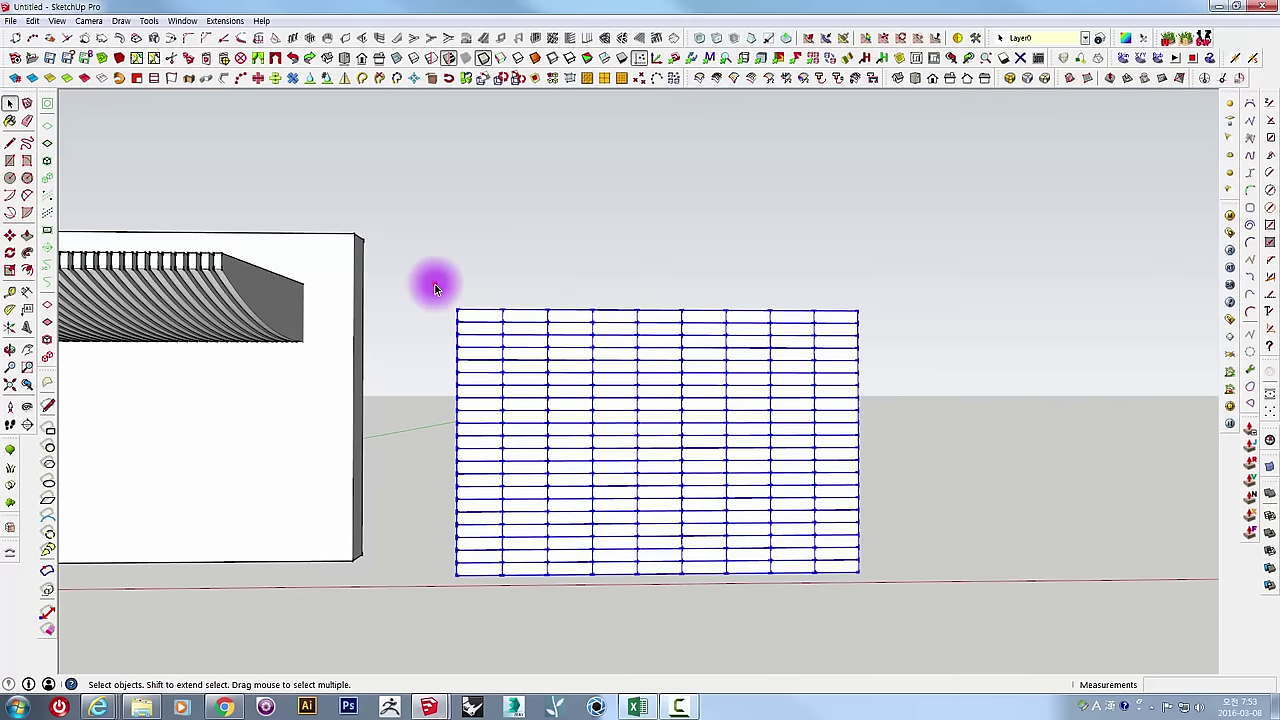
{"action": "middle_click_drag", "start_coordinate": [615, 373], "coordinate": [471, 400]}
Ctrl+Move copy the upper block rows upward to add extra courses.
{"action": "key", "text": "m"}
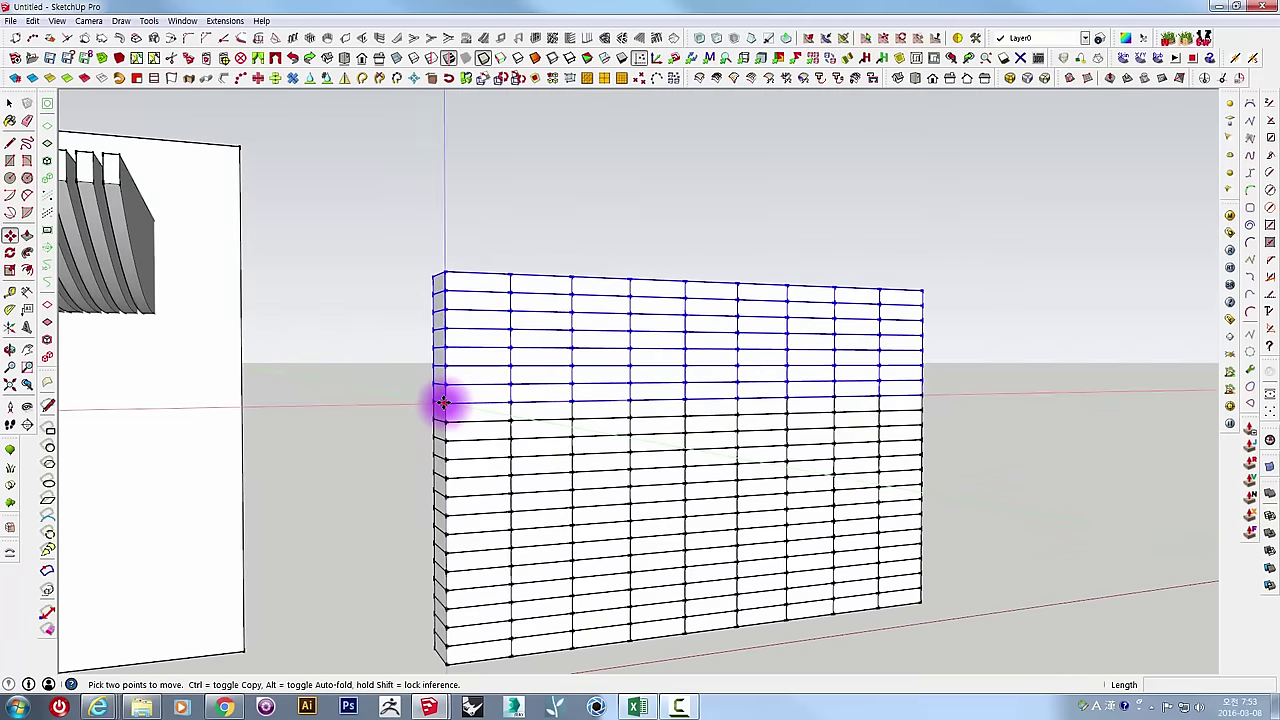
{"action": "key", "text": "ctrl"}
{"action": "left_click", "coordinate": [443, 402]}
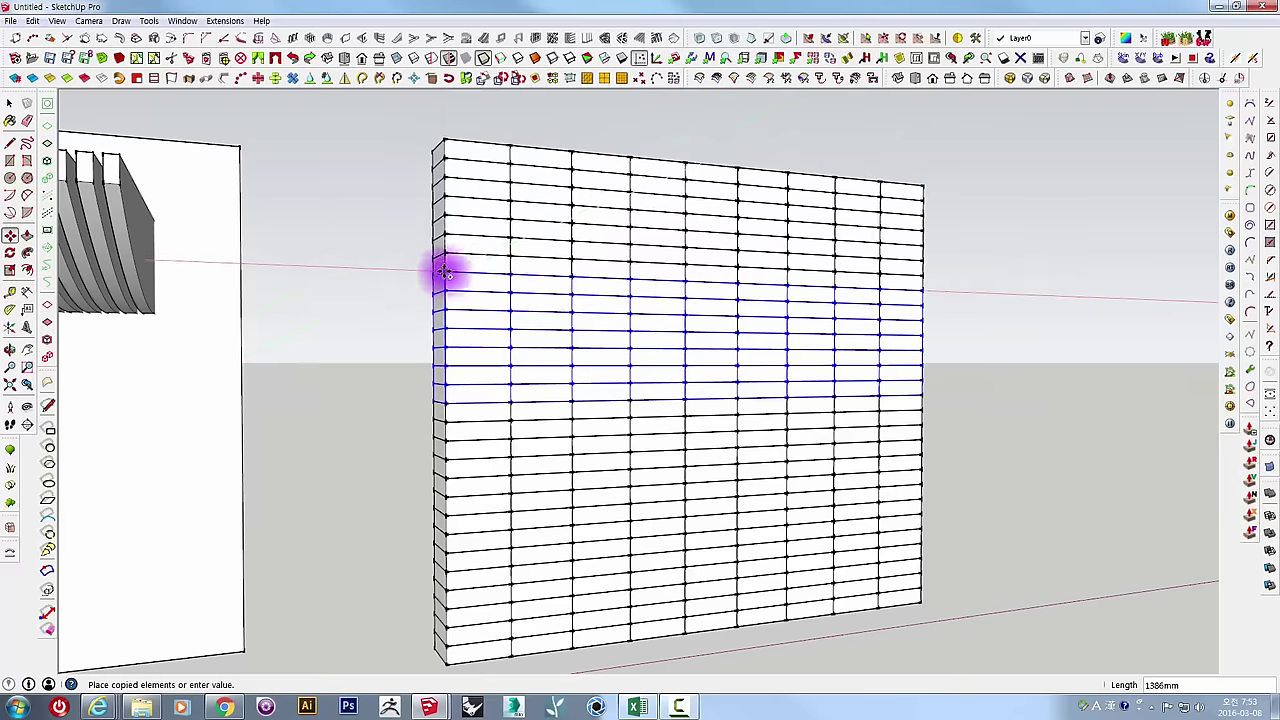
{"action": "mouse_move", "coordinate": [456, 268]}
{"action": "middle_mouse_down"}
{"action": "mouse_move", "coordinate": [423, 514]}
{"action": "mouse_move", "coordinate": [463, 437]}
{"action": "middle_mouse_up"}
{"action": "key", "text": "space"}
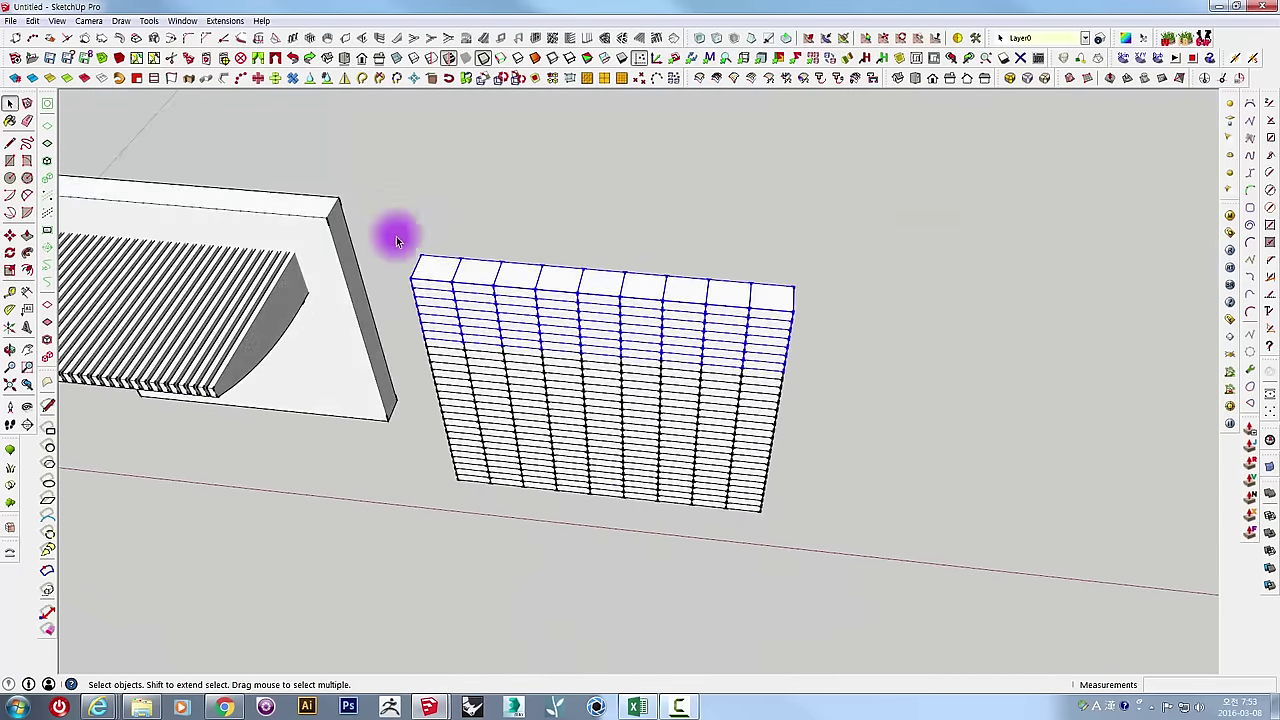
{"action": "right_click", "coordinate": [642, 316]}
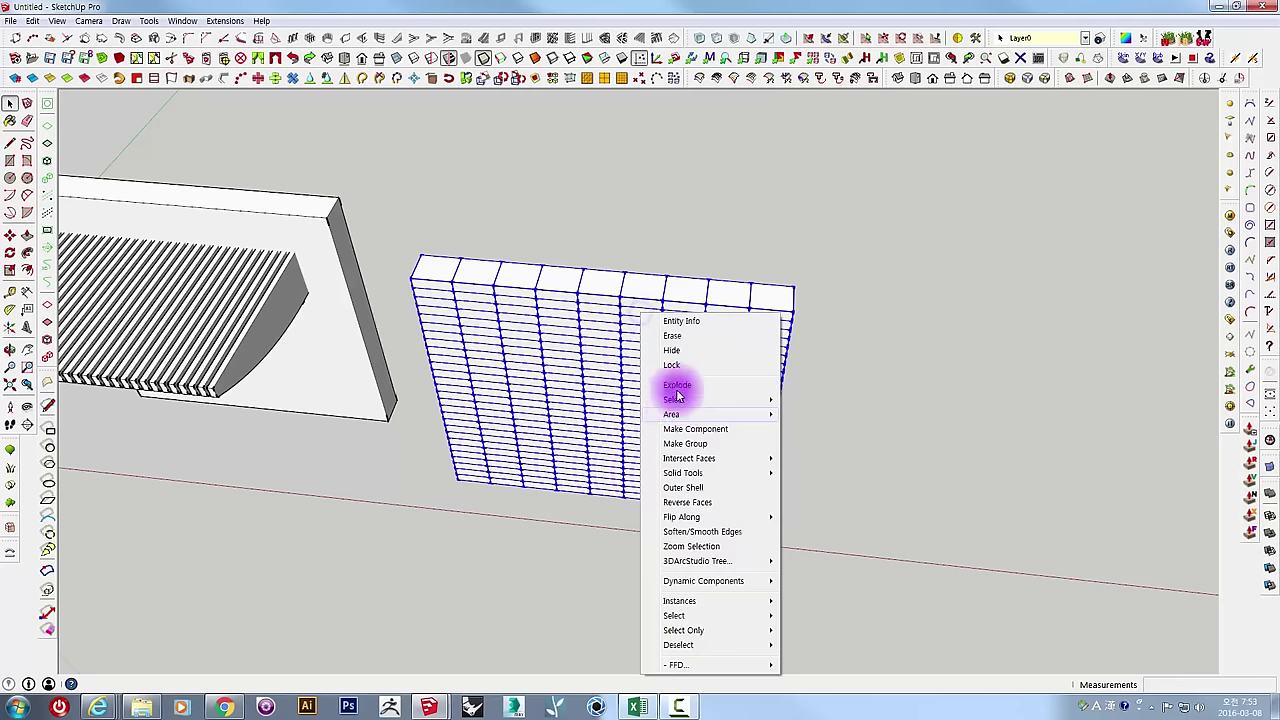
{"action": "key", "text": "Escape"}
Move the block wall by its bottom corner onto the back wall's corner.
{"action": "mouse_move", "coordinate": [686, 449]}
{"action": "middle_mouse_down"}
{"action": "mouse_move", "coordinate": [594, 449]}
{"action": "mouse_move", "coordinate": [740, 540]}
{"action": "middle_mouse_up"}
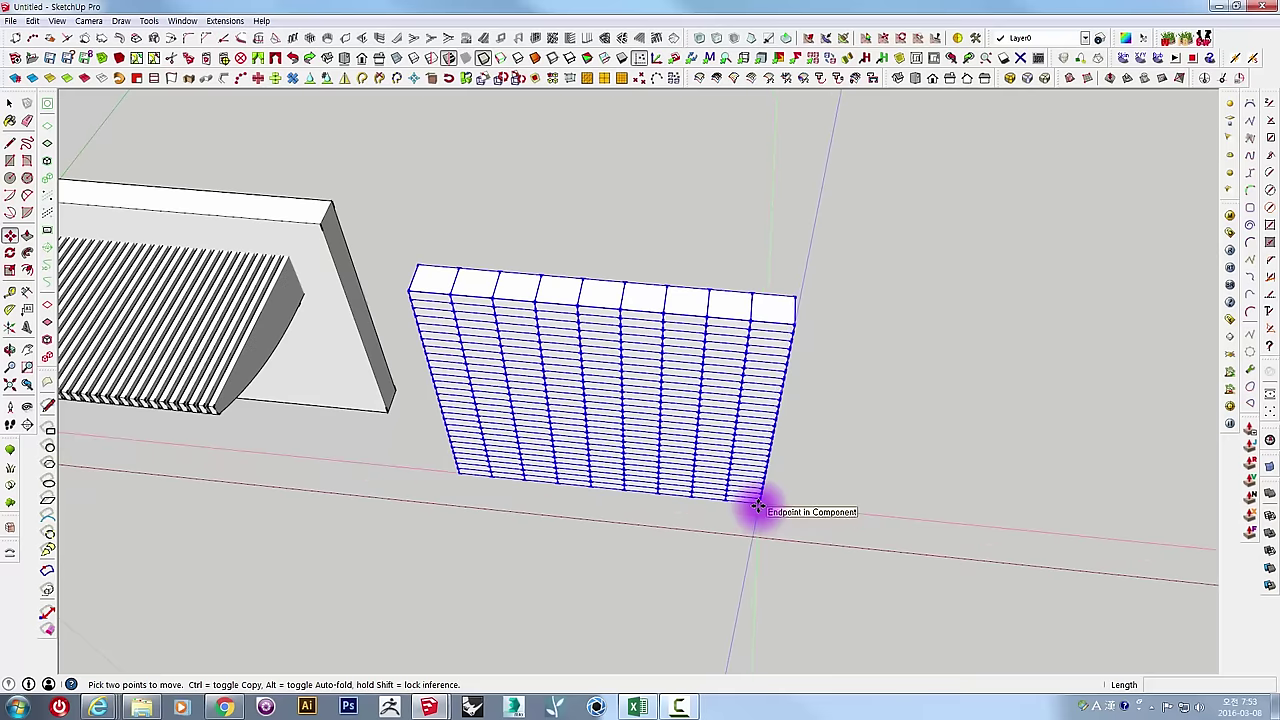
{"action": "left_click", "coordinate": [758, 507]}
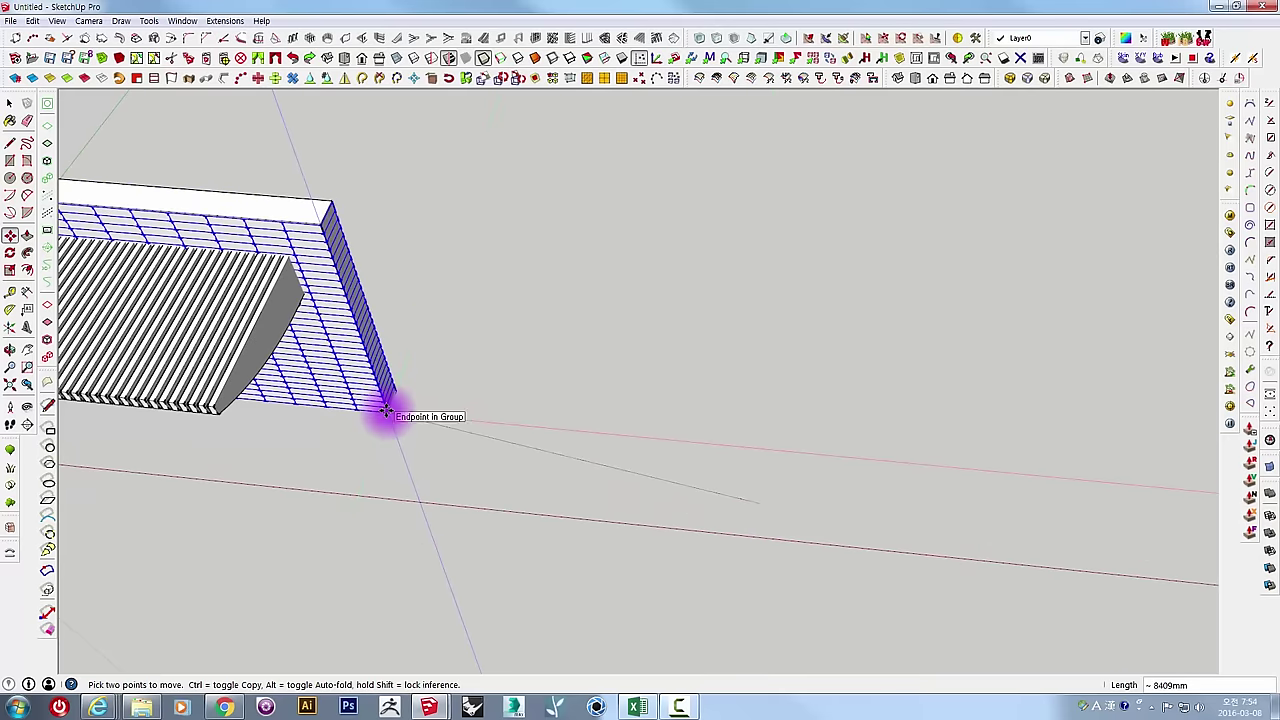
{"action": "left_click", "coordinate": [385, 411]}
{"action": "mouse_move", "coordinate": [385, 411]}
{"action": "middle_mouse_down"}
{"action": "mouse_move", "coordinate": [891, 551]}
{"action": "mouse_move", "coordinate": [803, 351]}
{"action": "mouse_move", "coordinate": [749, 331]}
{"action": "middle_mouse_up"}
From a frontal view, select the block wall and enter its group for editing.
{"action": "key", "text": "space"}
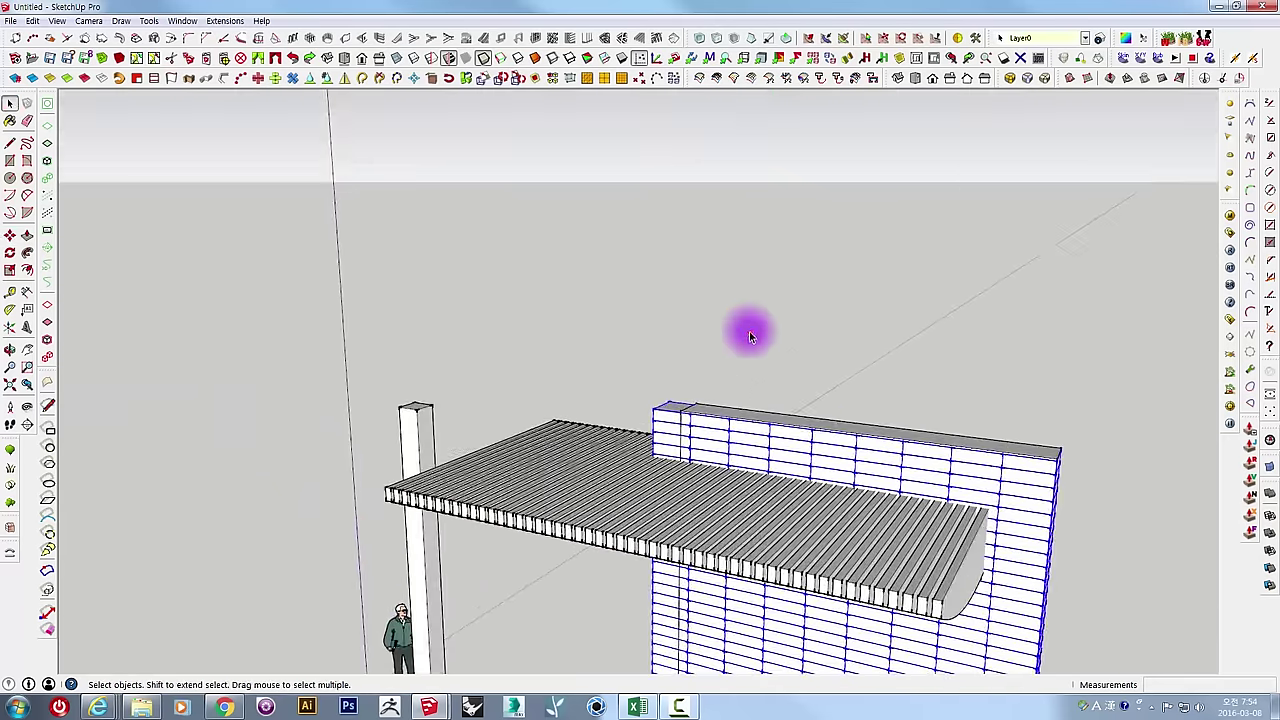
{"action": "left_click", "coordinate": [749, 331]}
{"action": "scroll", "coordinate": [689, 428], "scroll_direction": "up", "scroll_amount": 2}
{"action": "scroll", "coordinate": [710, 403], "scroll_direction": "down", "scroll_amount": 3}
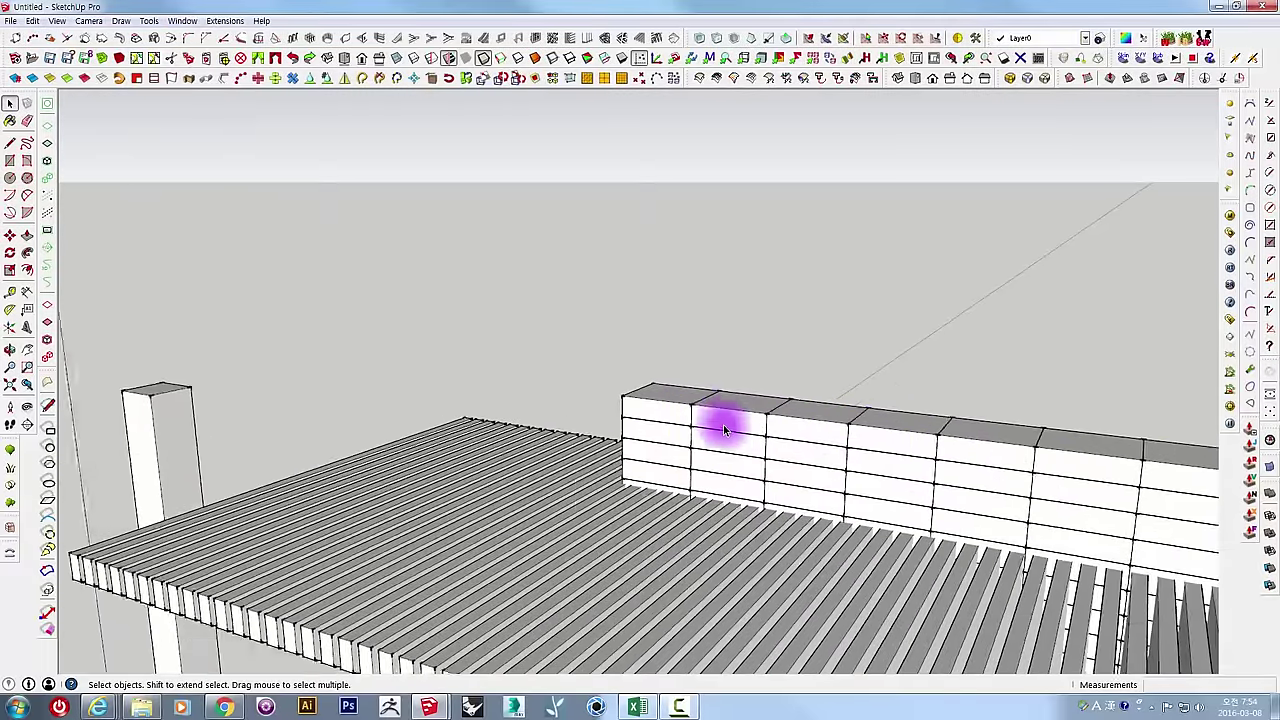
{"action": "scroll", "coordinate": [723, 423], "scroll_direction": "down", "scroll_amount": 3}
{"action": "mouse_move", "coordinate": [729, 443]}
{"action": "middle_mouse_down"}
{"action": "mouse_move", "coordinate": [649, 400]}
{"action": "mouse_move", "coordinate": [865, 288]}
{"action": "mouse_move", "coordinate": [694, 414]}
{"action": "mouse_move", "coordinate": [572, 422]}
{"action": "middle_mouse_up"}
{"action": "left_click", "coordinate": [572, 422]}
{"action": "mouse_move", "coordinate": [681, 452]}
{"action": "middle_mouse_down"}
{"action": "mouse_move", "coordinate": [571, 443]}
{"action": "mouse_move", "coordinate": [528, 457]}
{"action": "middle_mouse_up"}
{"action": "double_click", "coordinate": [567, 445]}
{"action": "scroll", "coordinate": [603, 443], "scroll_direction": "up", "scroll_amount": 2}
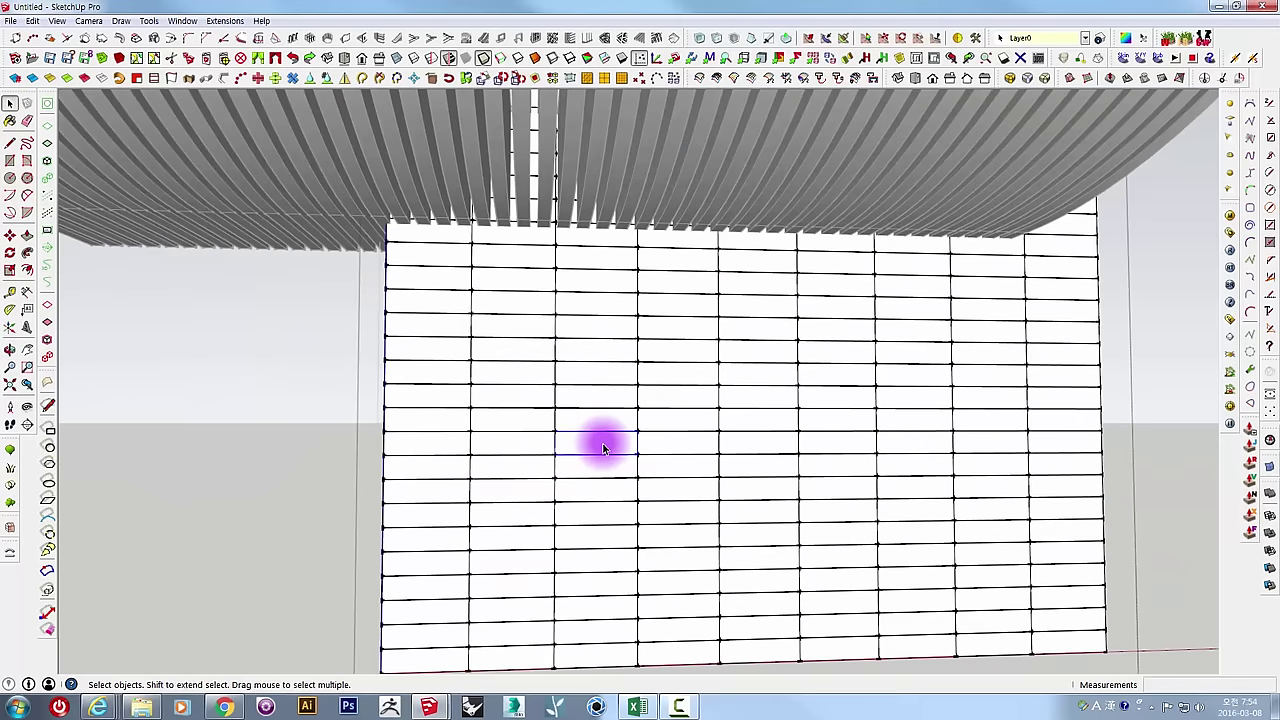
{"action": "scroll", "coordinate": [633, 450], "scroll_direction": "up", "scroll_amount": 2}
{"action": "scroll", "coordinate": [633, 450], "scroll_direction": "down", "scroll_amount": 2}
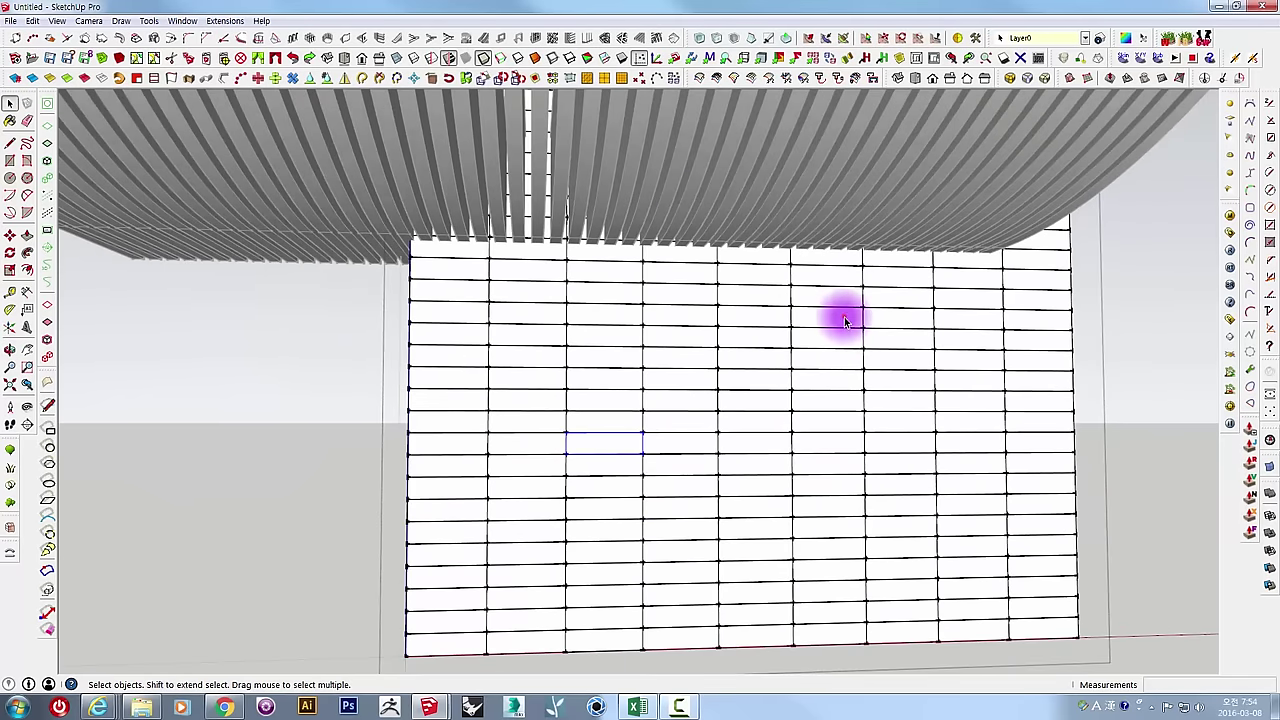
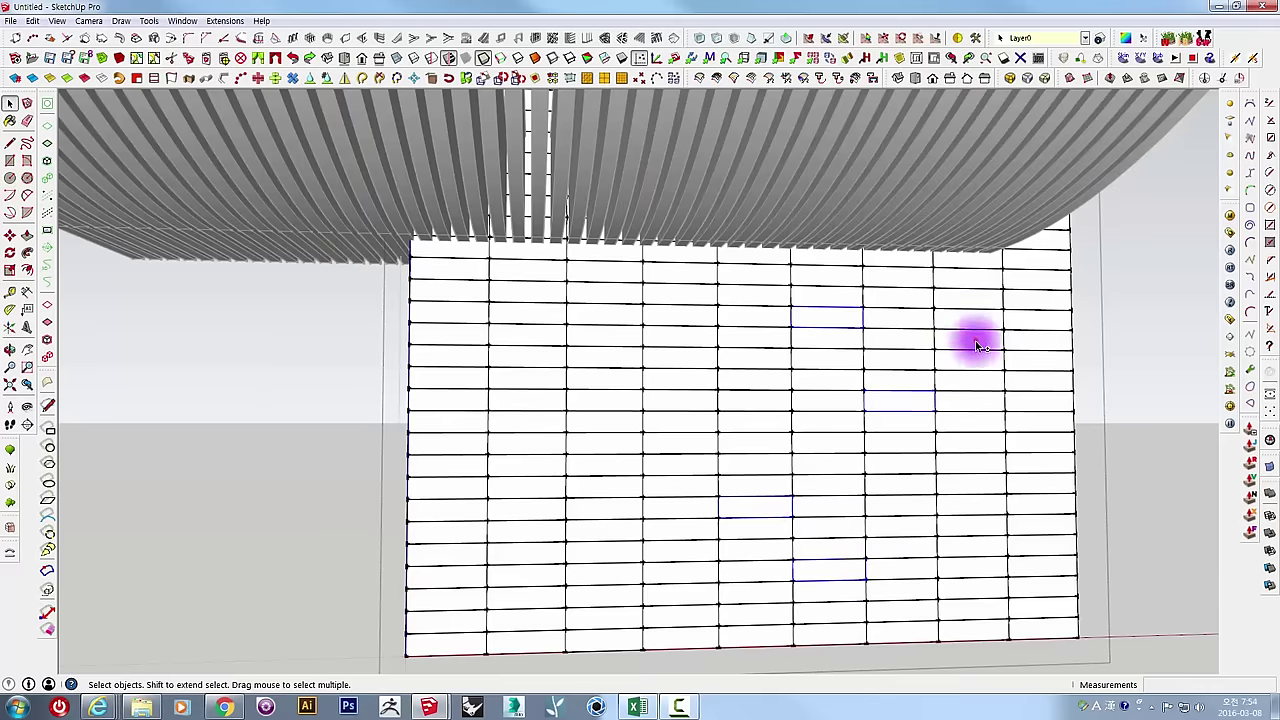
Delete the chosen bricks to recess them, then orbit toward a frontal wall view.
{"action": "key", "text": "Delete"}
{"action": "mouse_move", "coordinate": [960, 366]}
{"action": "middle_mouse_down"}
{"action": "mouse_move", "coordinate": [1044, 368]}
{"action": "mouse_move", "coordinate": [940, 423]}
{"action": "mouse_move", "coordinate": [849, 394]}
{"action": "mouse_move", "coordinate": [614, 371]}
{"action": "middle_mouse_up"}
{"action": "scroll", "coordinate": [549, 480], "scroll_direction": "up", "scroll_amount": 2}
{"action": "mouse_move", "coordinate": [549, 480]}
{"action": "middle_mouse_down"}
{"action": "mouse_move", "coordinate": [736, 463]}
{"action": "mouse_move", "coordinate": [523, 609]}
{"action": "mouse_move", "coordinate": [489, 617]}
{"action": "mouse_move", "coordinate": [560, 553]}
{"action": "middle_mouse_up"}
Select the whole wall, then enter and exit its group for editing.
{"action": "triple_click", "coordinate": [490, 625]}
{"action": "mouse_move", "coordinate": [657, 610]}
{"action": "middle_mouse_down"}
{"action": "mouse_move", "coordinate": [643, 551]}
{"action": "mouse_move", "coordinate": [686, 603]}
{"action": "mouse_move", "coordinate": [657, 580]}
{"action": "middle_mouse_up"}
{"action": "double_click", "coordinate": [642, 536]}
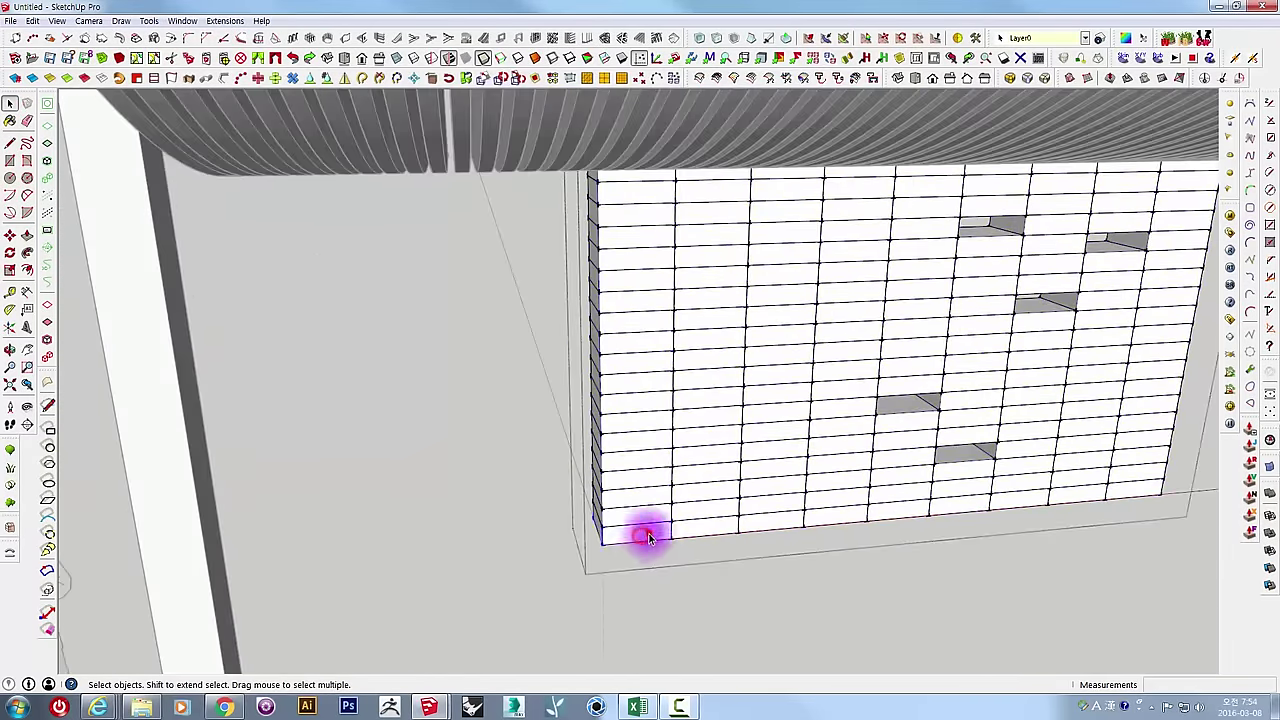
{"action": "left_click", "coordinate": [716, 583]}
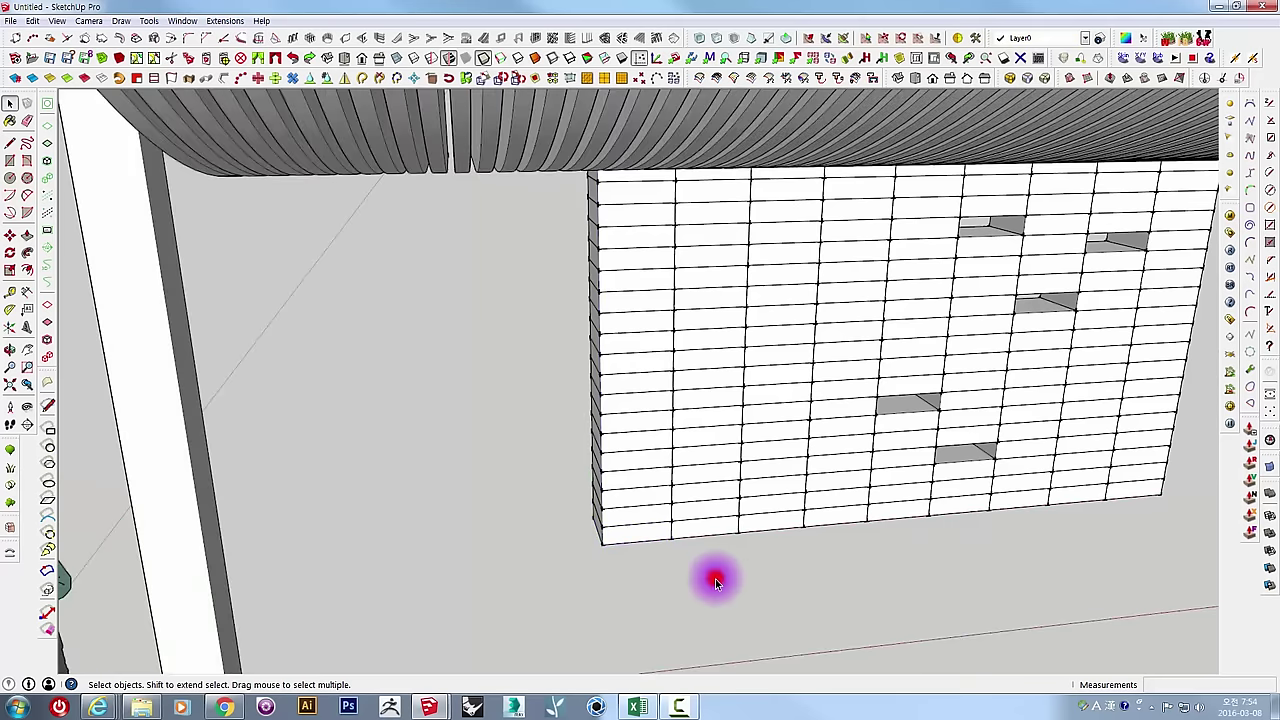
{"action": "middle_click_drag", "start_coordinate": [714, 580], "coordinate": [748, 533]}
Paste the copied box beside the wall and open its group for editing.
{"action": "key", "text": "ctrl+v"}
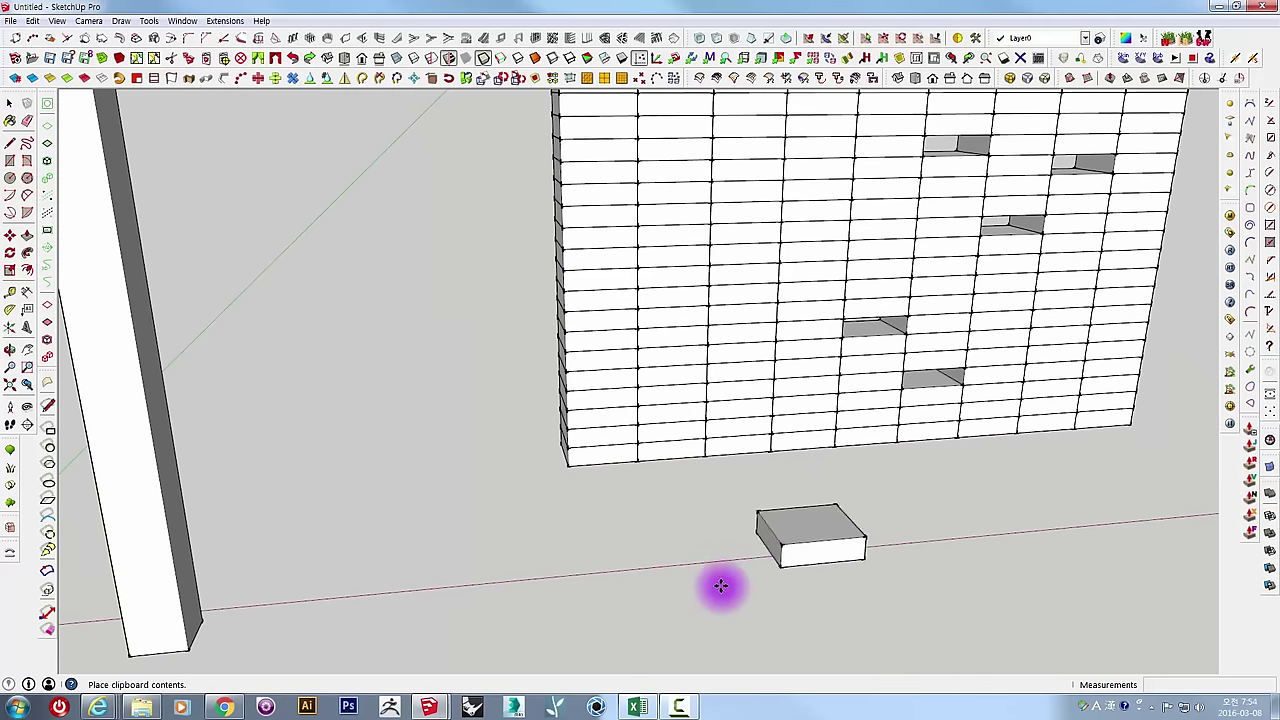
{"action": "left_click", "coordinate": [719, 588]}
{"action": "mouse_move", "coordinate": [719, 588]}
{"action": "middle_mouse_down"}
{"action": "mouse_move", "coordinate": [694, 585]}
{"action": "mouse_move", "coordinate": [719, 551]}
{"action": "mouse_move", "coordinate": [737, 580]}
{"action": "mouse_move", "coordinate": [771, 583]}
{"action": "mouse_move", "coordinate": [531, 573]}
{"action": "middle_mouse_up"}
{"action": "double_click", "coordinate": [732, 559]}
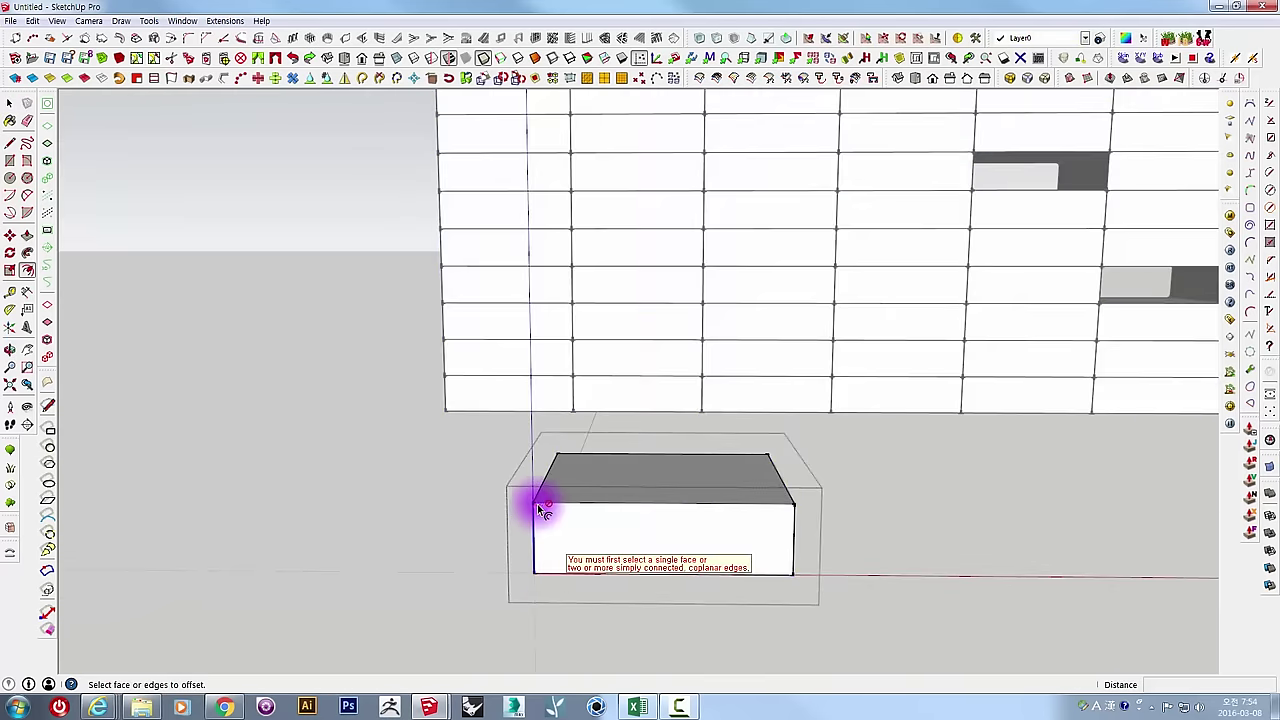
Offset the box's front face to create an inset outline.
{"action": "key", "text": "Escape"}
{"action": "left_click", "coordinate": [550, 512]}
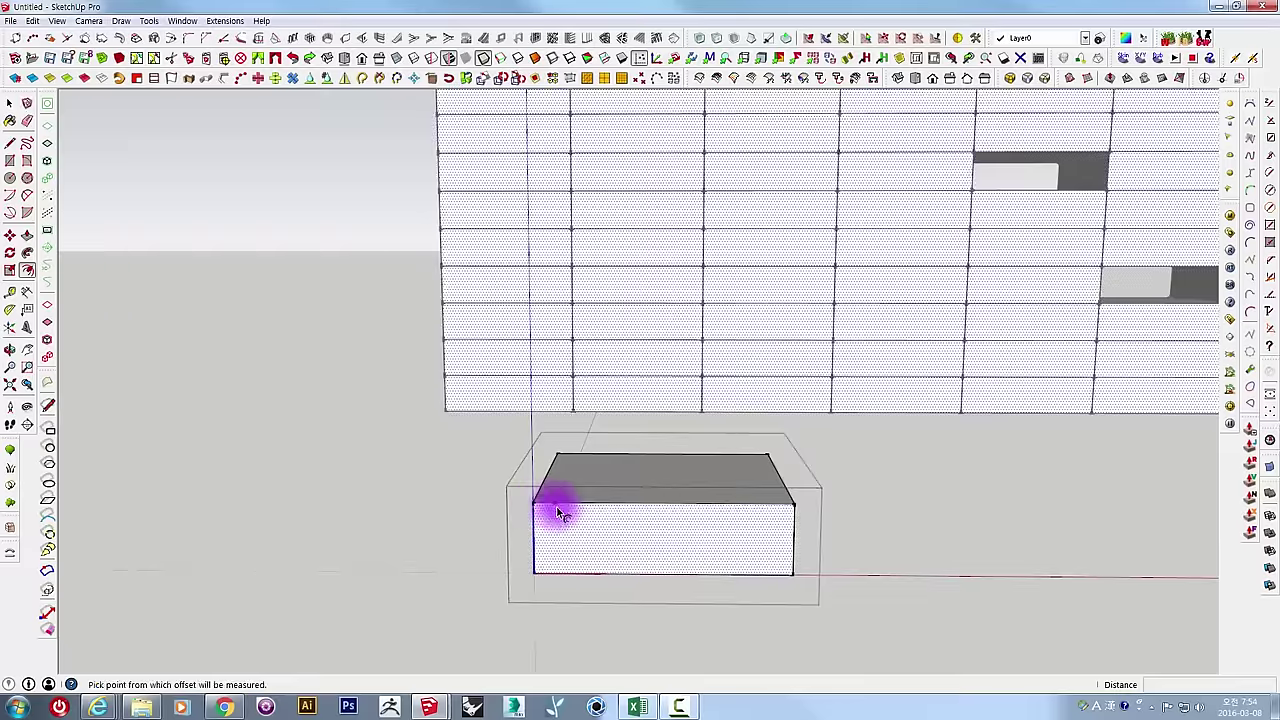
{"action": "left_click", "coordinate": [560, 515]}
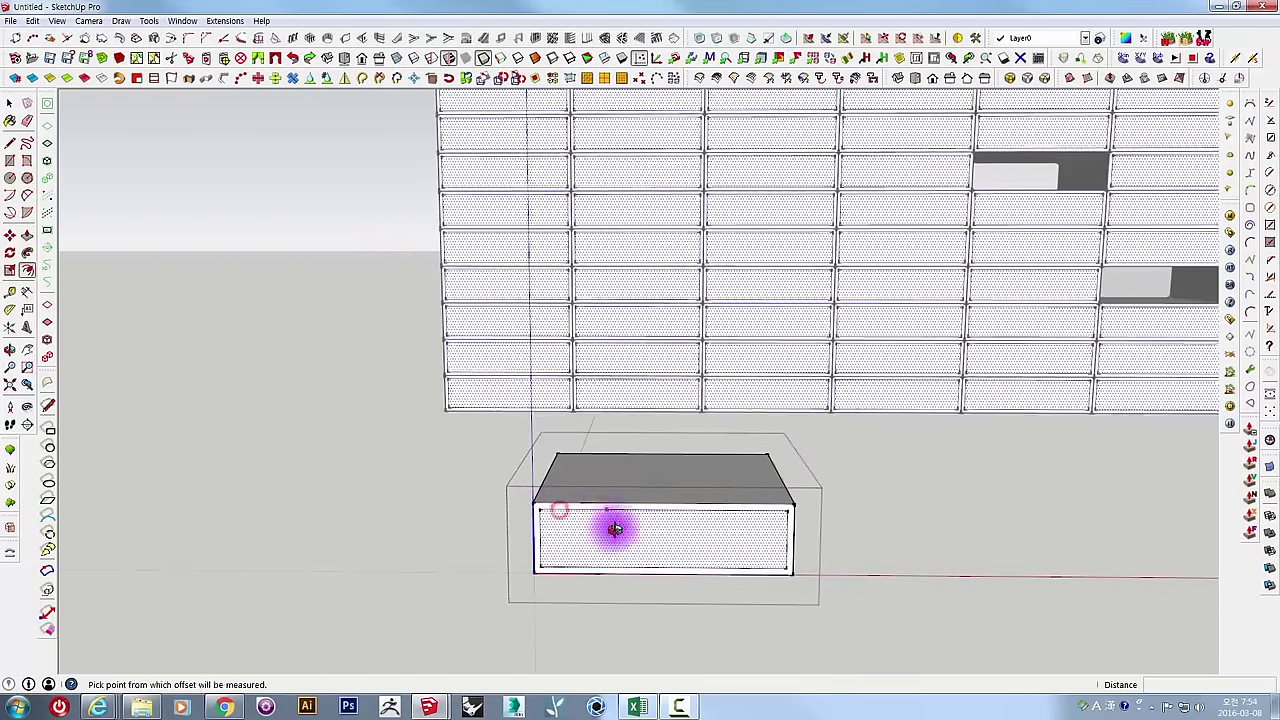
{"action": "middle_click_drag", "start_coordinate": [609, 523], "coordinate": [658, 560]}
Push the inset front panel 42mm inward, giving every wall brick a framed edge.
{"action": "left_click", "coordinate": [691, 540]}
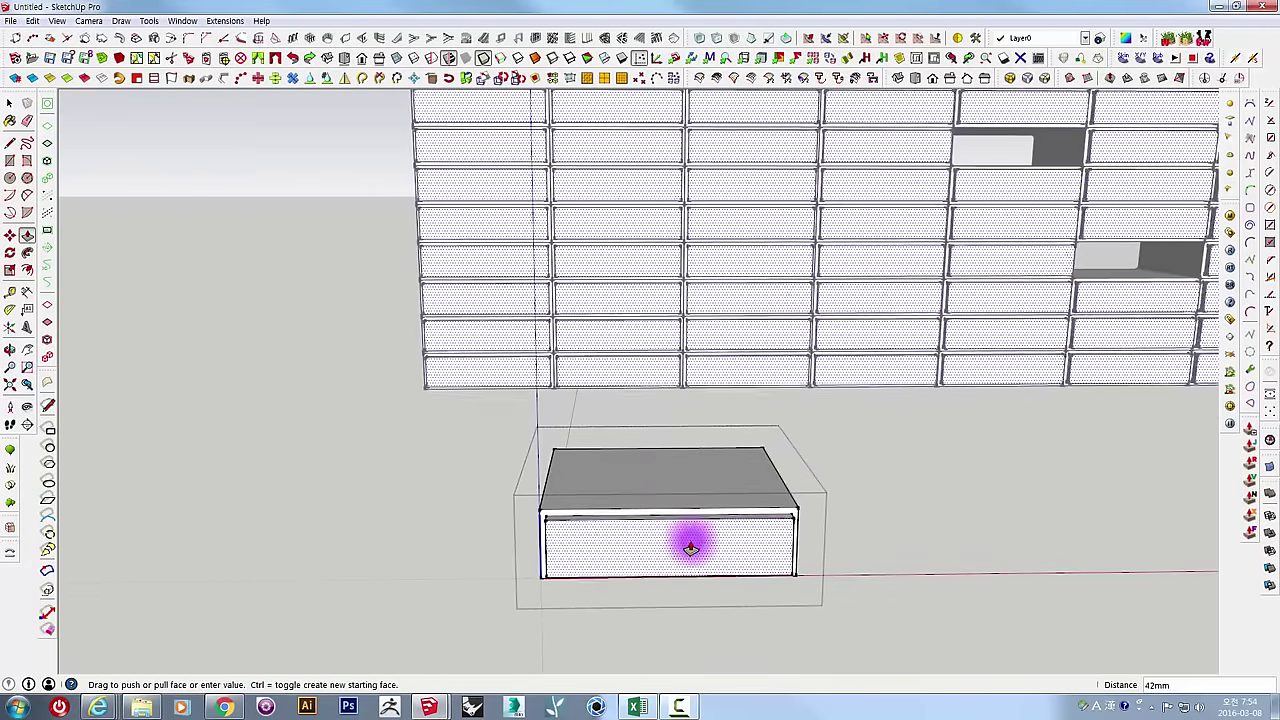
{"action": "key", "text": "space"}
{"action": "scroll", "coordinate": [741, 538], "scroll_direction": "down", "scroll_amount": 3}
{"action": "scroll", "coordinate": [851, 506], "scroll_direction": "down", "scroll_amount": 3}
{"action": "mouse_move", "coordinate": [851, 508]}
{"action": "middle_mouse_down"}
{"action": "mouse_move", "coordinate": [757, 586]}
{"action": "mouse_move", "coordinate": [895, 495]}
{"action": "mouse_move", "coordinate": [523, 337]}
{"action": "middle_mouse_up"}
{"action": "scroll", "coordinate": [451, 277], "scroll_direction": "up", "scroll_amount": 3}
Orbit and zoom out to an oblique view of the whole shelter with wall, roof and box.
{"action": "scroll", "coordinate": [423, 251], "scroll_direction": "up", "scroll_amount": 3}
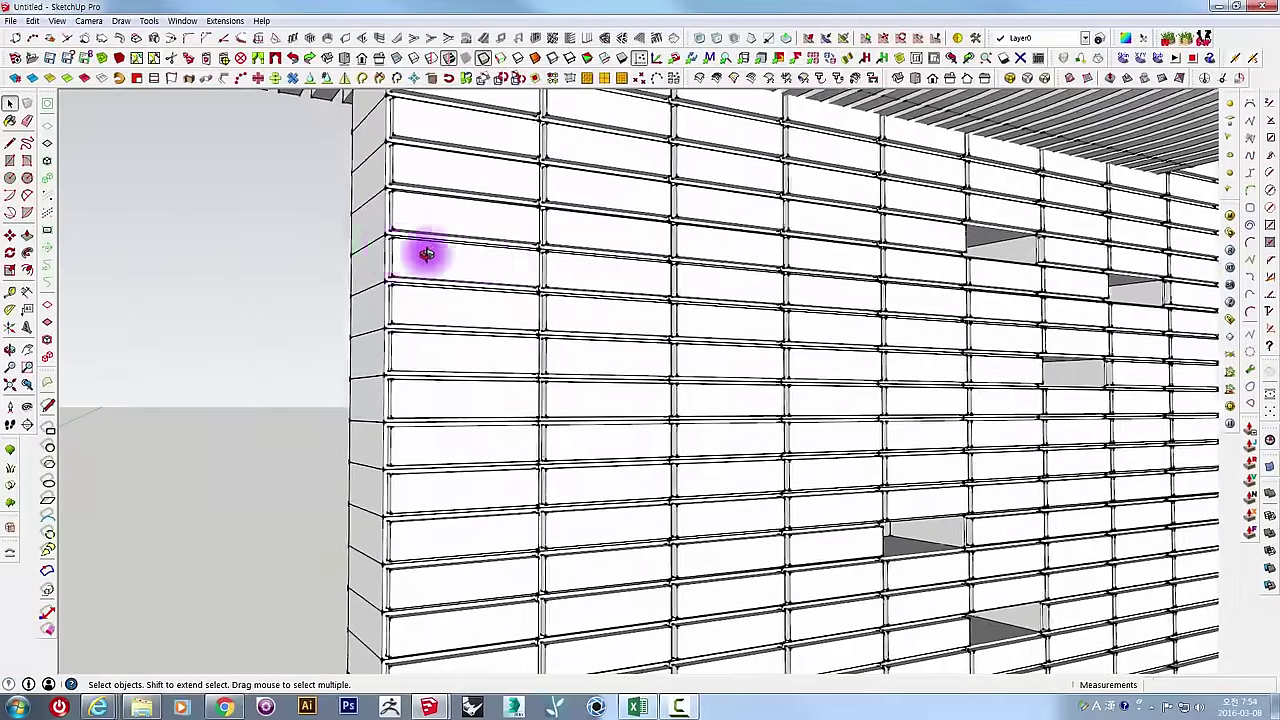
{"action": "mouse_move", "coordinate": [423, 251]}
{"action": "middle_mouse_down"}
{"action": "mouse_move", "coordinate": [886, 294]}
{"action": "mouse_move", "coordinate": [951, 329]}
{"action": "mouse_move", "coordinate": [663, 317]}
{"action": "middle_mouse_up"}
{"action": "scroll", "coordinate": [663, 317], "scroll_direction": "down", "scroll_amount": 3}
{"action": "mouse_move", "coordinate": [794, 354]}
{"action": "middle_mouse_down"}
{"action": "mouse_move", "coordinate": [803, 343]}
{"action": "mouse_move", "coordinate": [640, 334]}
{"action": "mouse_move", "coordinate": [655, 387]}
{"action": "mouse_move", "coordinate": [503, 434]}
{"action": "mouse_move", "coordinate": [457, 391]}
{"action": "mouse_move", "coordinate": [523, 374]}
{"action": "mouse_move", "coordinate": [543, 344]}
{"action": "mouse_move", "coordinate": [903, 266]}
{"action": "middle_mouse_up"}
{"action": "scroll", "coordinate": [903, 266], "scroll_direction": "up", "scroll_amount": 2}
{"action": "scroll", "coordinate": [920, 214], "scroll_direction": "up", "scroll_amount": 2}
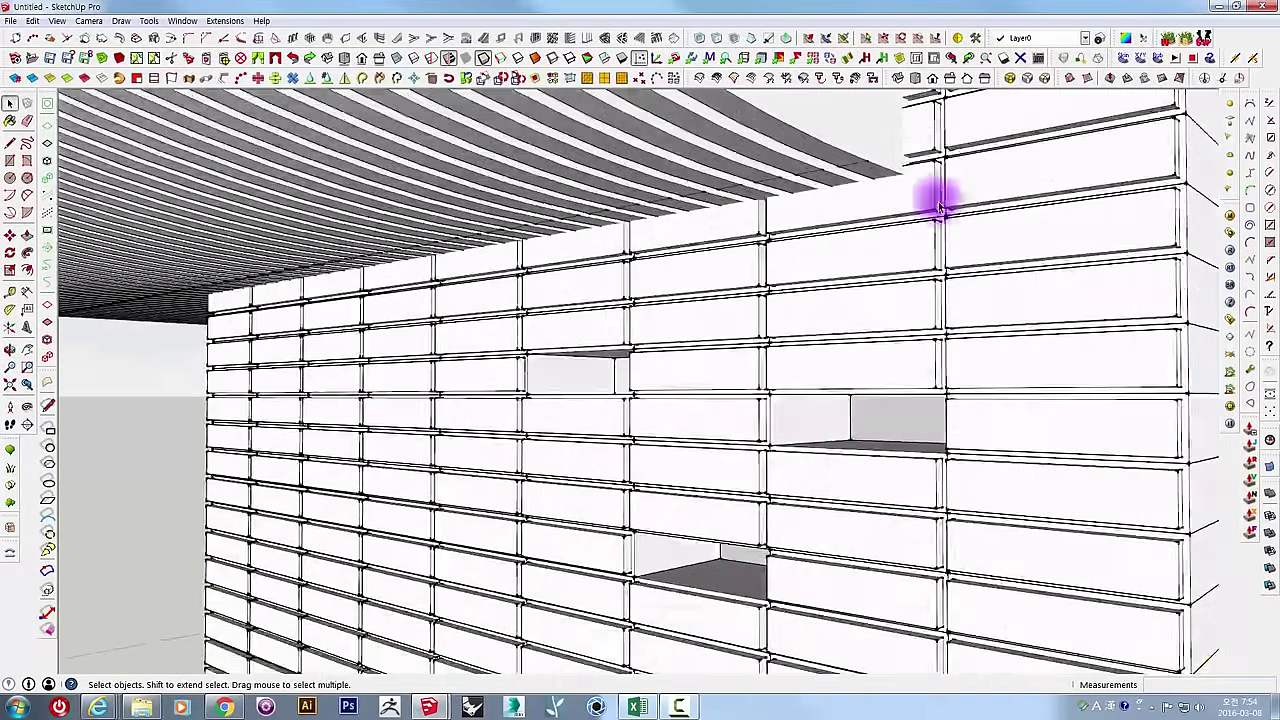
{"action": "scroll", "coordinate": [934, 200], "scroll_direction": "up", "scroll_amount": 2}
{"action": "scroll", "coordinate": [940, 235], "scroll_direction": "down", "scroll_amount": 2}
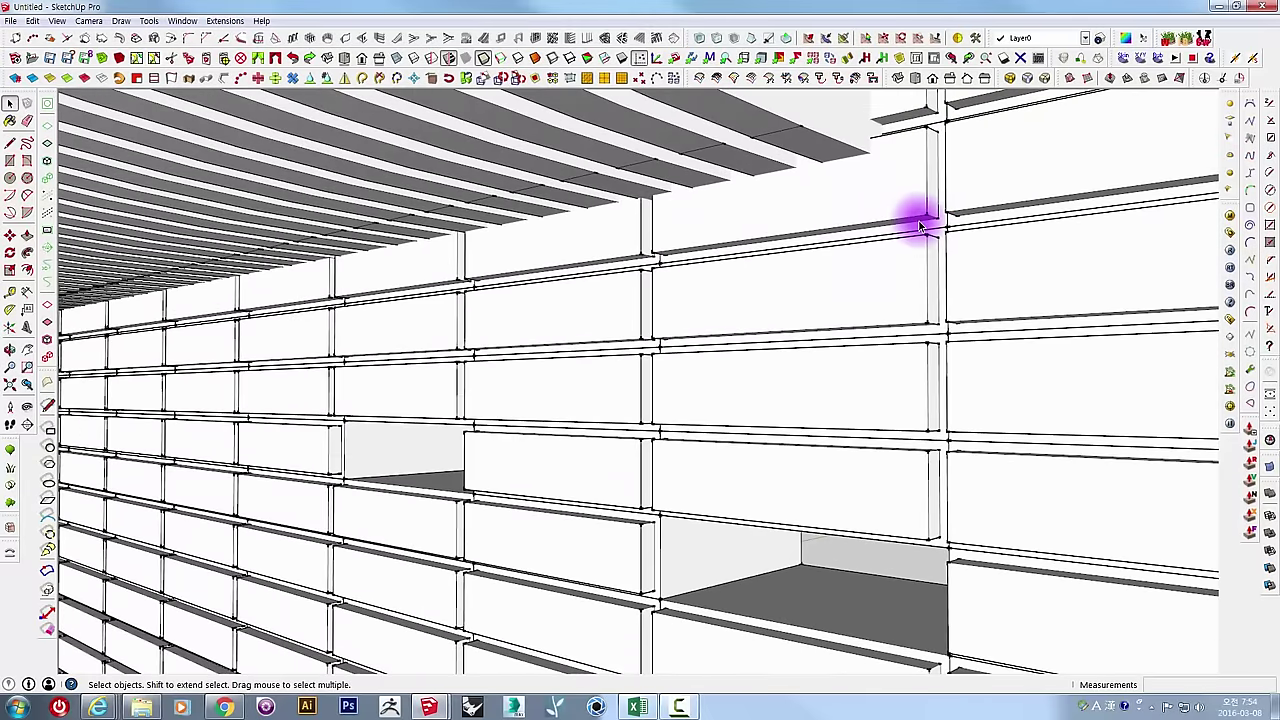
{"action": "scroll", "coordinate": [920, 217], "scroll_direction": "down", "scroll_amount": 2}
{"action": "scroll", "coordinate": [920, 217], "scroll_direction": "down", "scroll_amount": 2}
{"action": "scroll", "coordinate": [920, 220], "scroll_direction": "down", "scroll_amount": 2}
{"action": "scroll", "coordinate": [920, 220], "scroll_direction": "down", "scroll_amount": 3}
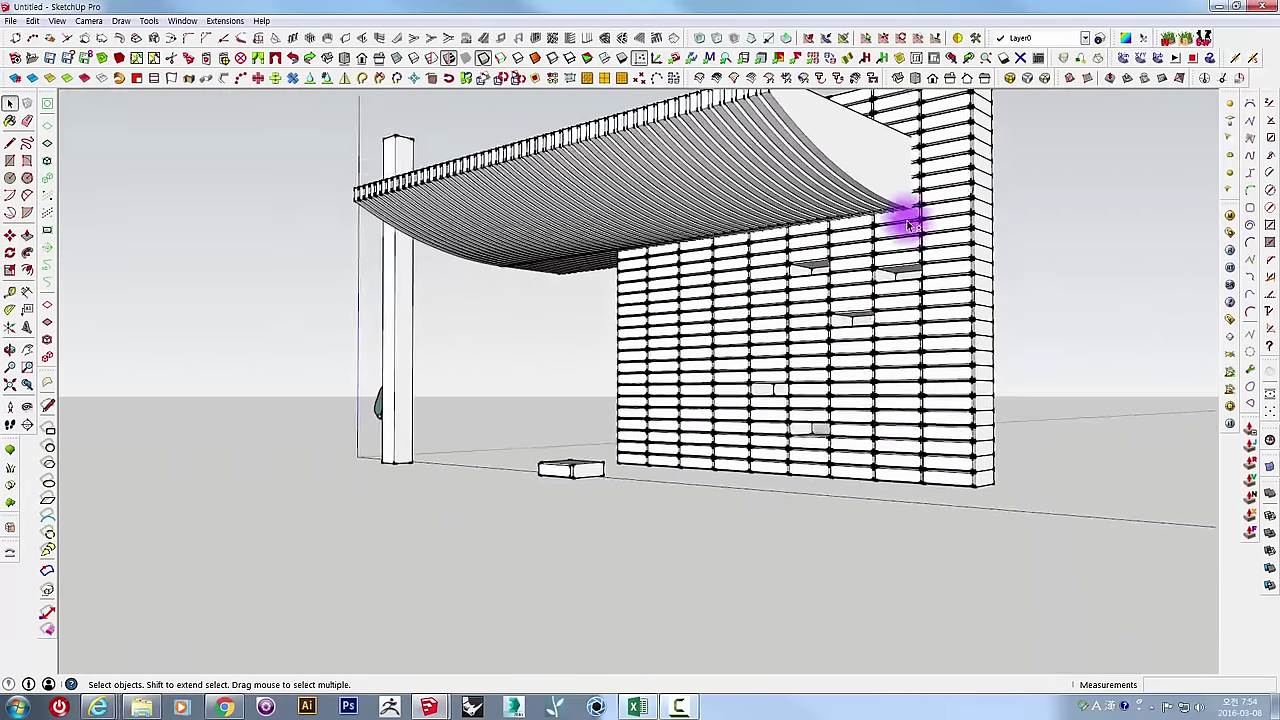
{"action": "mouse_move", "coordinate": [908, 214]}
{"action": "middle_mouse_down"}
{"action": "mouse_move", "coordinate": [834, 343]}
{"action": "mouse_move", "coordinate": [810, 320]}
{"action": "middle_mouse_up"}
Open the Styles panel and apply the Construction Documentation Style.
{"action": "left_click", "coordinate": [190, 22]}
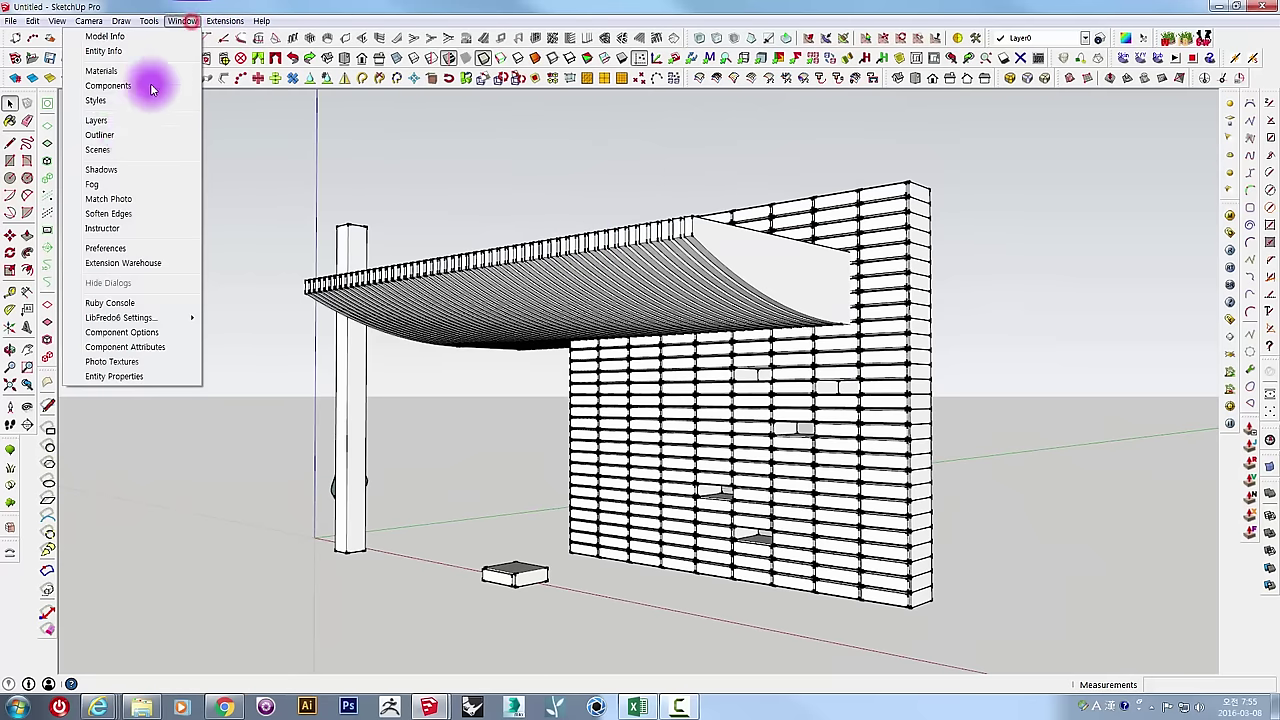
{"action": "left_click", "coordinate": [97, 104]}
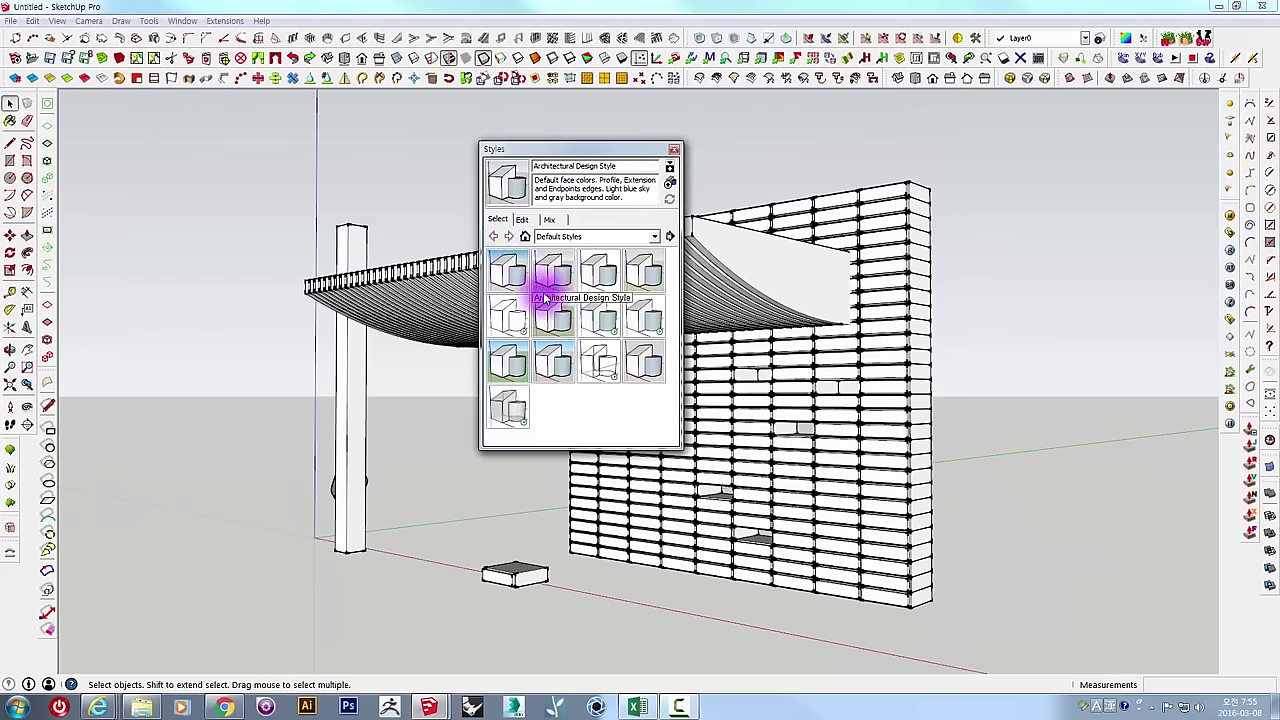
{"action": "left_click", "coordinate": [608, 268]}
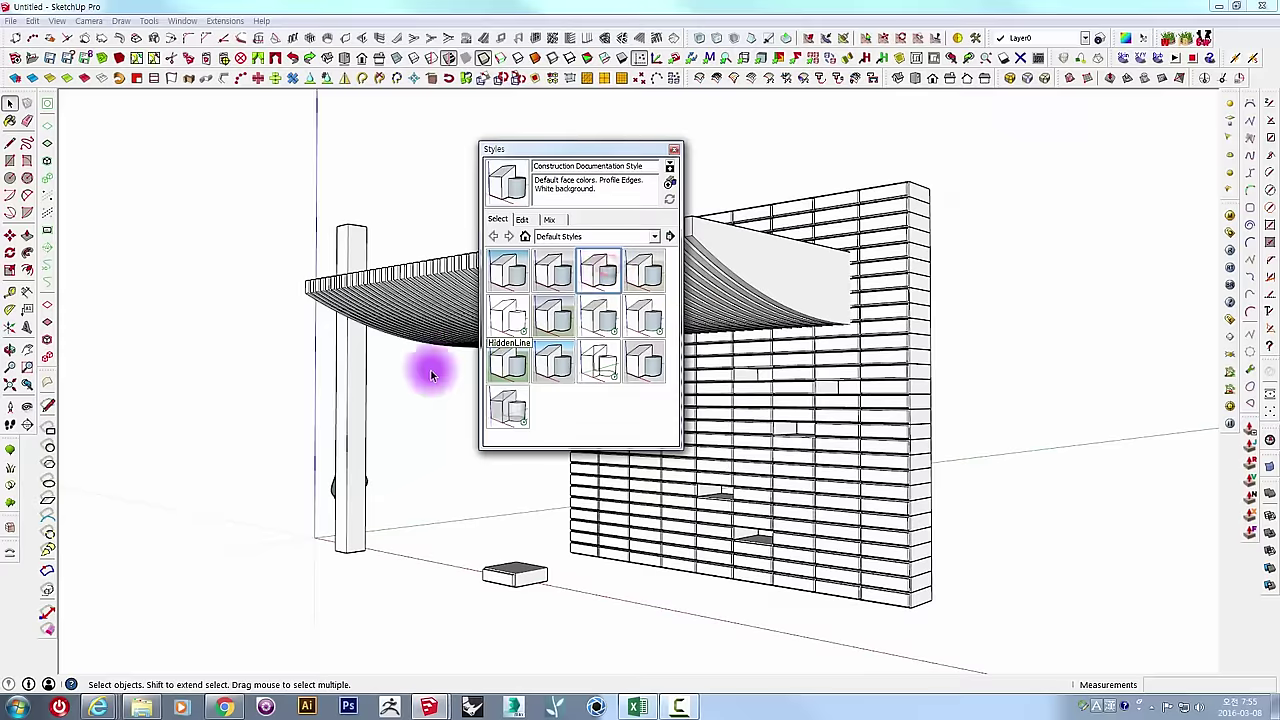
{"action": "mouse_move", "coordinate": [429, 366]}
{"action": "middle_mouse_down"}
{"action": "mouse_move", "coordinate": [543, 397]}
{"action": "mouse_move", "coordinate": [914, 371]}
{"action": "mouse_move", "coordinate": [706, 484]}
{"action": "mouse_move", "coordinate": [760, 449]}
{"action": "mouse_move", "coordinate": [486, 429]}
{"action": "mouse_move", "coordinate": [333, 280]}
{"action": "middle_mouse_up"}
{"action": "scroll", "coordinate": [786, 443], "scroll_direction": "down", "scroll_amount": 3}
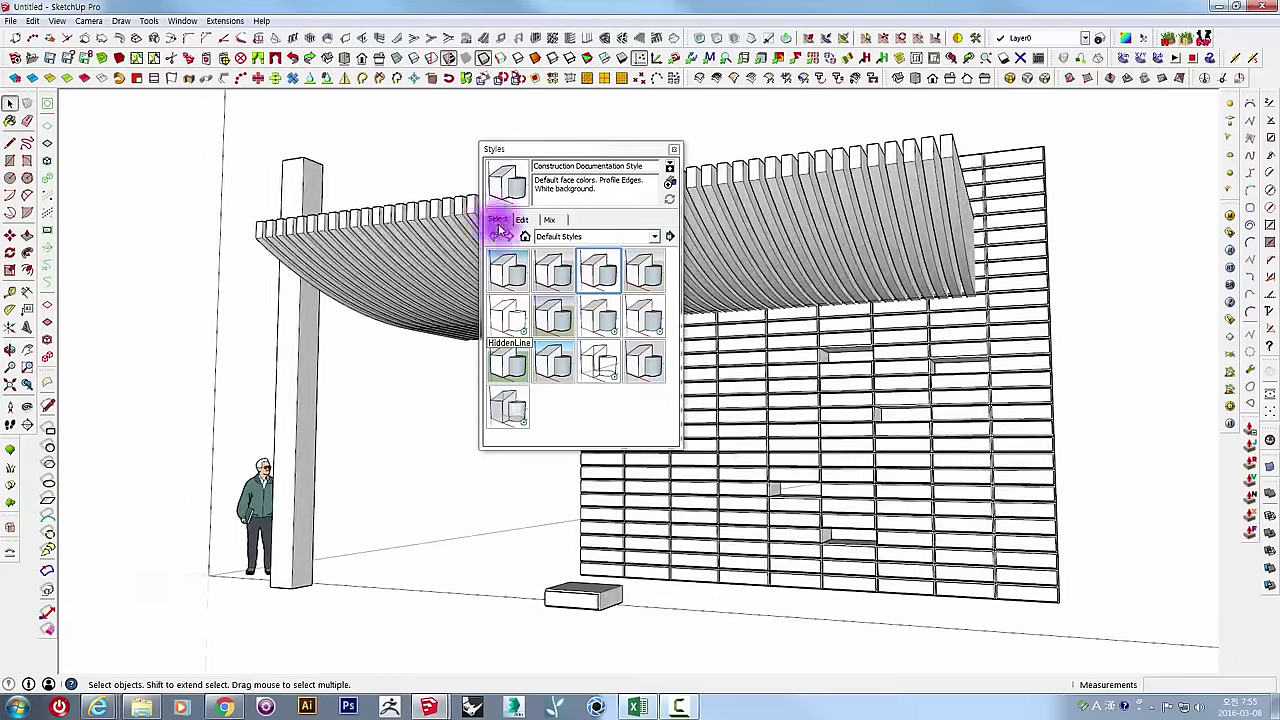
Try the Architectural Design Style, then apply the Default Style with brown ground.
{"action": "left_click", "coordinate": [553, 270]}
{"action": "mouse_move", "coordinate": [960, 303]}
{"action": "middle_mouse_down"}
{"action": "mouse_move", "coordinate": [986, 300]}
{"action": "mouse_move", "coordinate": [956, 302]}
{"action": "middle_mouse_up"}
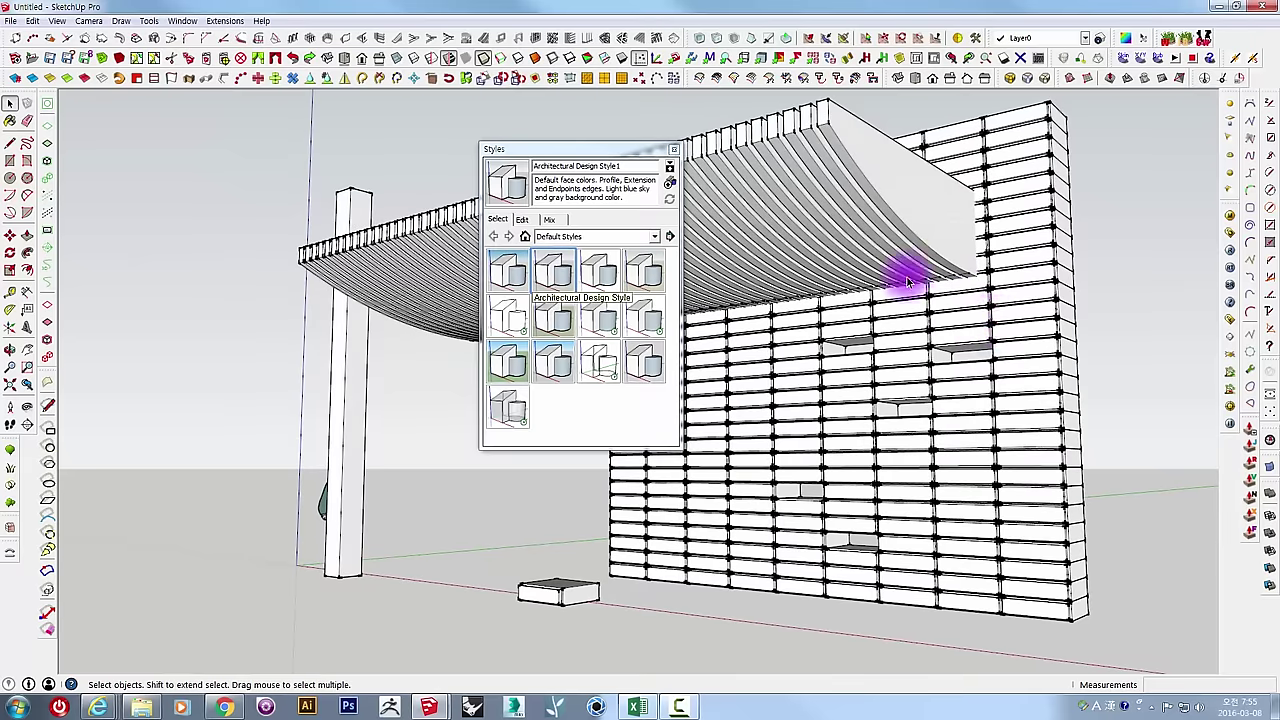
{"action": "left_click", "coordinate": [634, 270]}
{"action": "mouse_move", "coordinate": [966, 345]}
{"action": "middle_mouse_down"}
{"action": "mouse_move", "coordinate": [923, 360]}
{"action": "mouse_move", "coordinate": [811, 329]}
{"action": "mouse_move", "coordinate": [740, 329]}
{"action": "mouse_move", "coordinate": [1123, 357]}
{"action": "mouse_move", "coordinate": [1046, 363]}
{"action": "mouse_move", "coordinate": [929, 446]}
{"action": "mouse_move", "coordinate": [1063, 429]}
{"action": "mouse_move", "coordinate": [1060, 531]}
{"action": "mouse_move", "coordinate": [1171, 366]}
{"action": "mouse_move", "coordinate": [846, 407]}
{"action": "mouse_move", "coordinate": [580, 491]}
{"action": "mouse_move", "coordinate": [611, 600]}
{"action": "middle_mouse_up"}
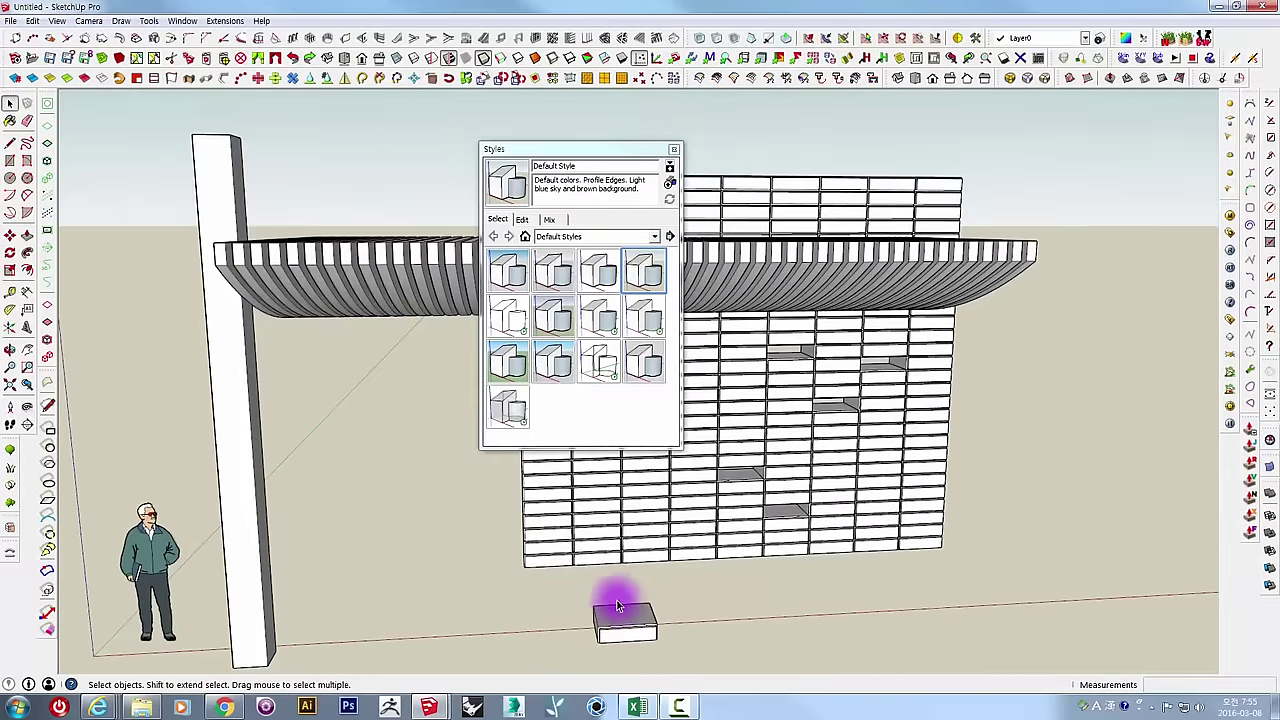
{"action": "scroll", "coordinate": [611, 605], "scroll_direction": "up", "scroll_amount": 2}
{"action": "scroll", "coordinate": [620, 610], "scroll_direction": "up", "scroll_amount": 2}
{"action": "scroll", "coordinate": [627, 612], "scroll_direction": "down", "scroll_amount": 3}
Select the small box and all geometry, then clear the selection.
{"action": "left_click", "coordinate": [700, 445]}
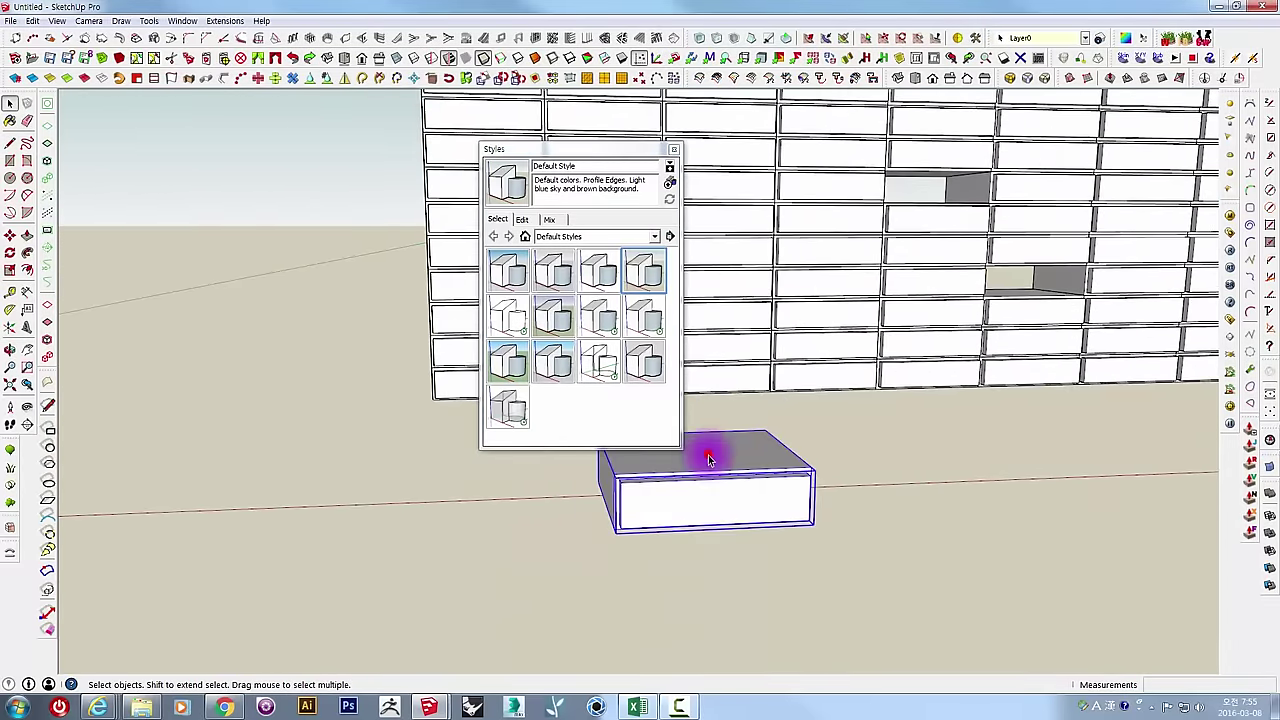
{"action": "key", "text": "ctrl+a"}
{"action": "scroll", "coordinate": [707, 496], "scroll_direction": "up", "scroll_amount": 2}
{"action": "left_click", "coordinate": [810, 600]}
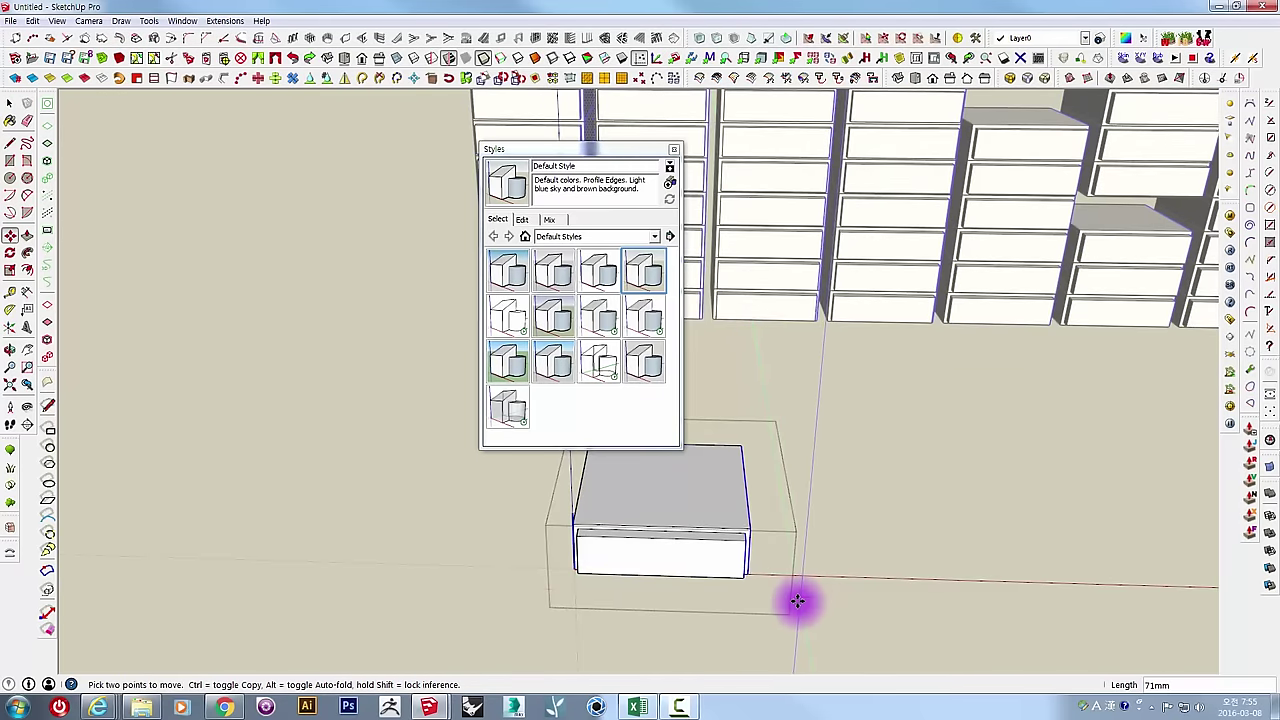
{"action": "scroll", "coordinate": [780, 602], "scroll_direction": "down", "scroll_amount": 3}
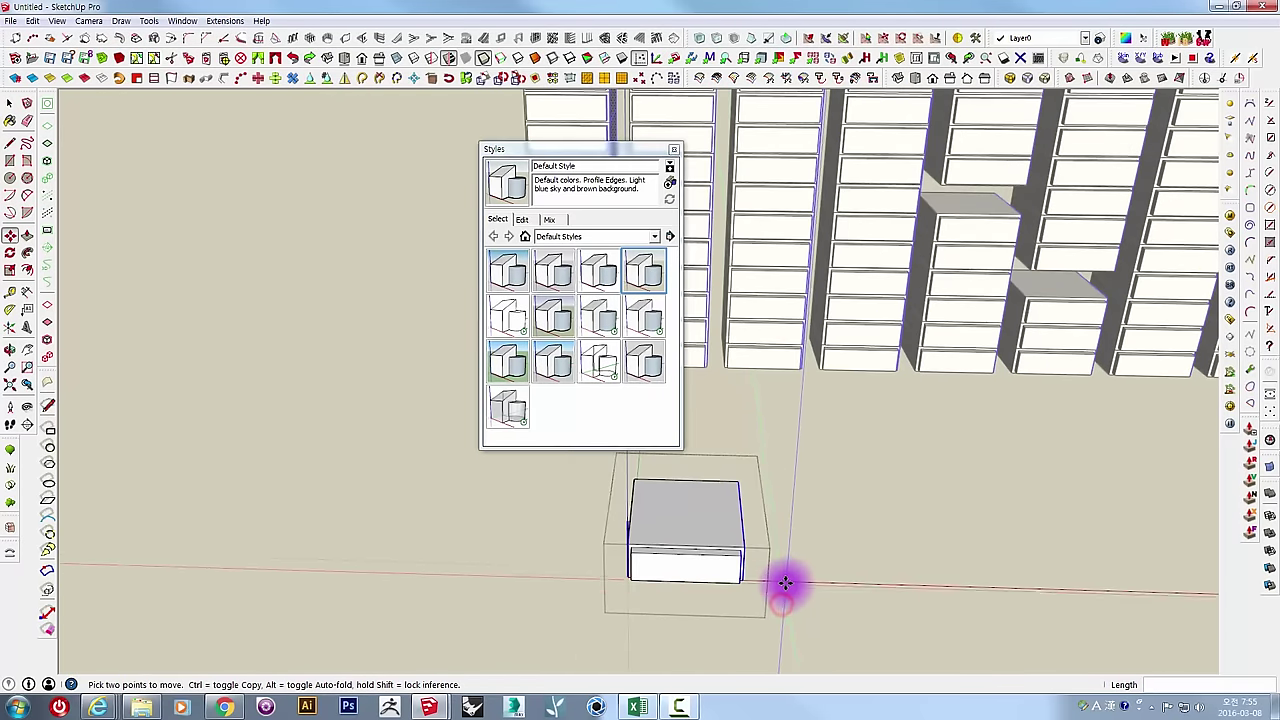
Orbit around the shelter and slatted roof, and move the Styles panel off the model.
{"action": "mouse_move", "coordinate": [786, 586]}
{"action": "middle_mouse_down"}
{"action": "mouse_move", "coordinate": [757, 600]}
{"action": "mouse_move", "coordinate": [866, 423]}
{"action": "mouse_move", "coordinate": [985, 450]}
{"action": "mouse_move", "coordinate": [1057, 486]}
{"action": "middle_mouse_up"}
{"action": "key", "text": "space"}
{"action": "scroll", "coordinate": [1057, 446], "scroll_direction": "down", "scroll_amount": 2}
{"action": "scroll", "coordinate": [929, 443], "scroll_direction": "down", "scroll_amount": 3}
{"action": "mouse_move", "coordinate": [929, 443]}
{"action": "middle_mouse_down"}
{"action": "mouse_move", "coordinate": [508, 449]}
{"action": "mouse_move", "coordinate": [508, 477]}
{"action": "mouse_move", "coordinate": [712, 410]}
{"action": "middle_mouse_up"}
{"action": "mouse_move", "coordinate": [772, 436]}
{"action": "middle_mouse_down"}
{"action": "mouse_move", "coordinate": [857, 277]}
{"action": "mouse_move", "coordinate": [814, 528]}
{"action": "mouse_move", "coordinate": [845, 318]}
{"action": "middle_mouse_up"}
{"action": "mouse_move", "coordinate": [849, 369]}
{"action": "middle_mouse_down"}
{"action": "mouse_move", "coordinate": [626, 437]}
{"action": "mouse_move", "coordinate": [735, 245]}
{"action": "middle_mouse_up"}
{"action": "mouse_move", "coordinate": [779, 368]}
{"action": "middle_mouse_down"}
{"action": "mouse_move", "coordinate": [903, 294]}
{"action": "mouse_move", "coordinate": [777, 457]}
{"action": "mouse_move", "coordinate": [777, 503]}
{"action": "mouse_move", "coordinate": [809, 437]}
{"action": "mouse_move", "coordinate": [843, 509]}
{"action": "mouse_move", "coordinate": [733, 460]}
{"action": "mouse_move", "coordinate": [745, 455]}
{"action": "middle_mouse_up"}
{"action": "scroll", "coordinate": [797, 478], "scroll_direction": "up", "scroll_amount": 3}
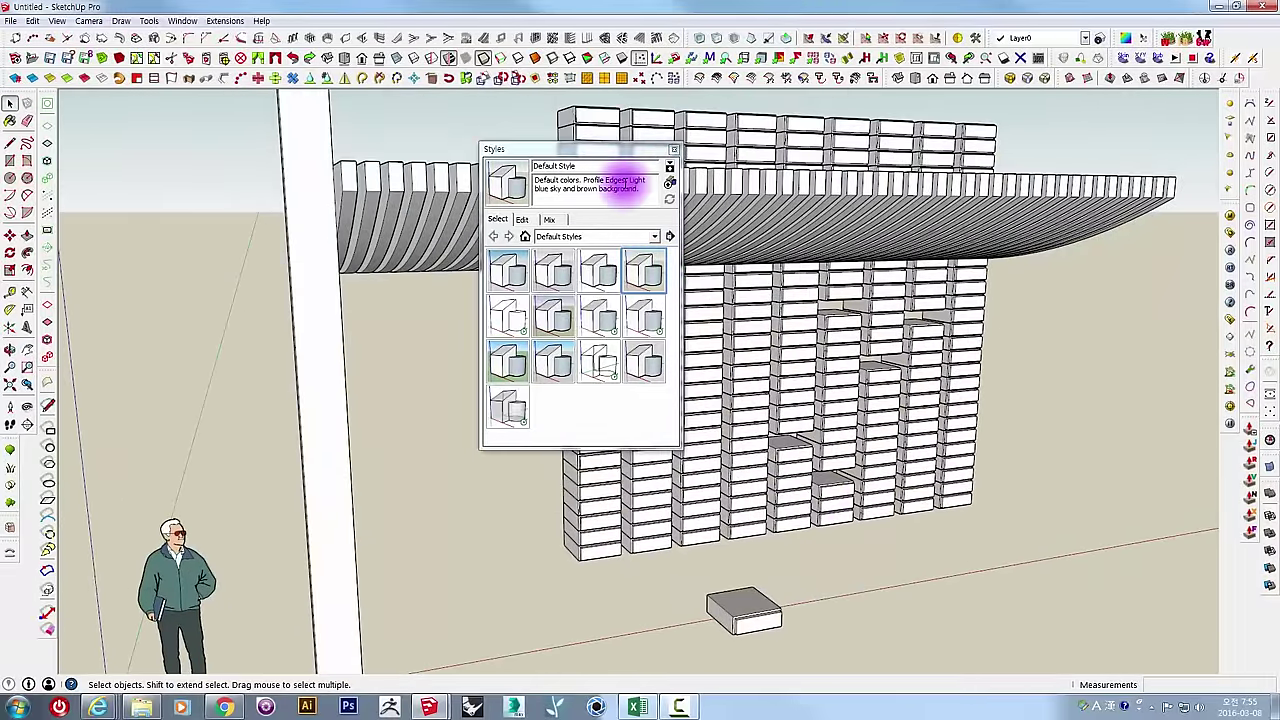
{"action": "left_click_drag", "start_coordinate": [571, 148], "coordinate": [216, 143]}
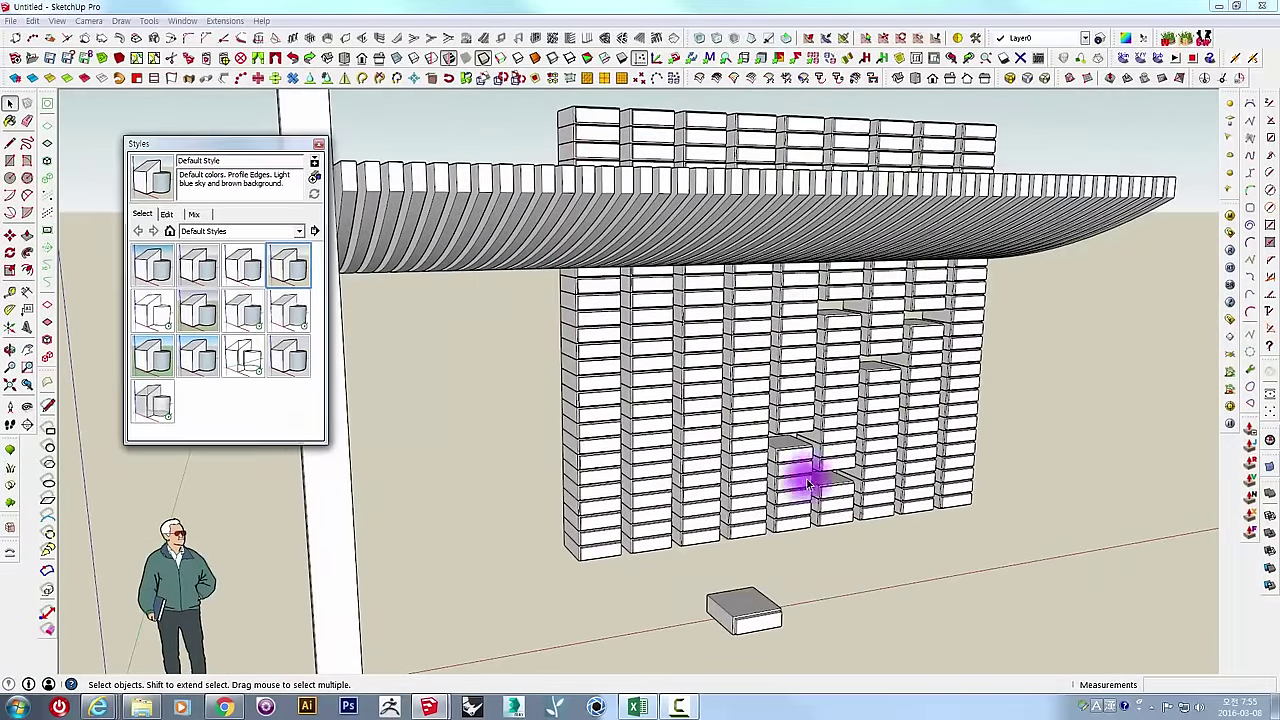
{"action": "mouse_move", "coordinate": [808, 483]}
{"action": "middle_mouse_down"}
{"action": "mouse_move", "coordinate": [577, 394]}
{"action": "mouse_move", "coordinate": [766, 403]}
{"action": "mouse_move", "coordinate": [713, 415]}
{"action": "middle_mouse_up"}
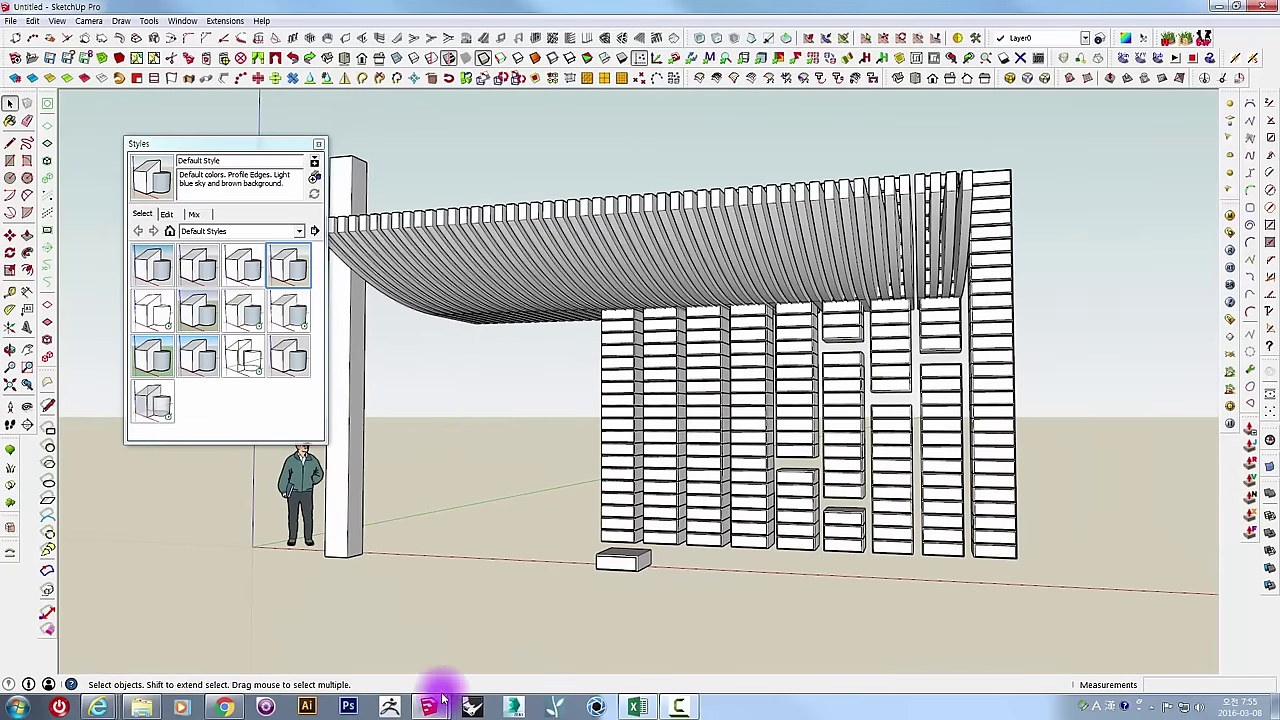
{"action": "mouse_move", "coordinate": [429, 707]}
{"action": "left_click", "coordinate": [388, 647]}
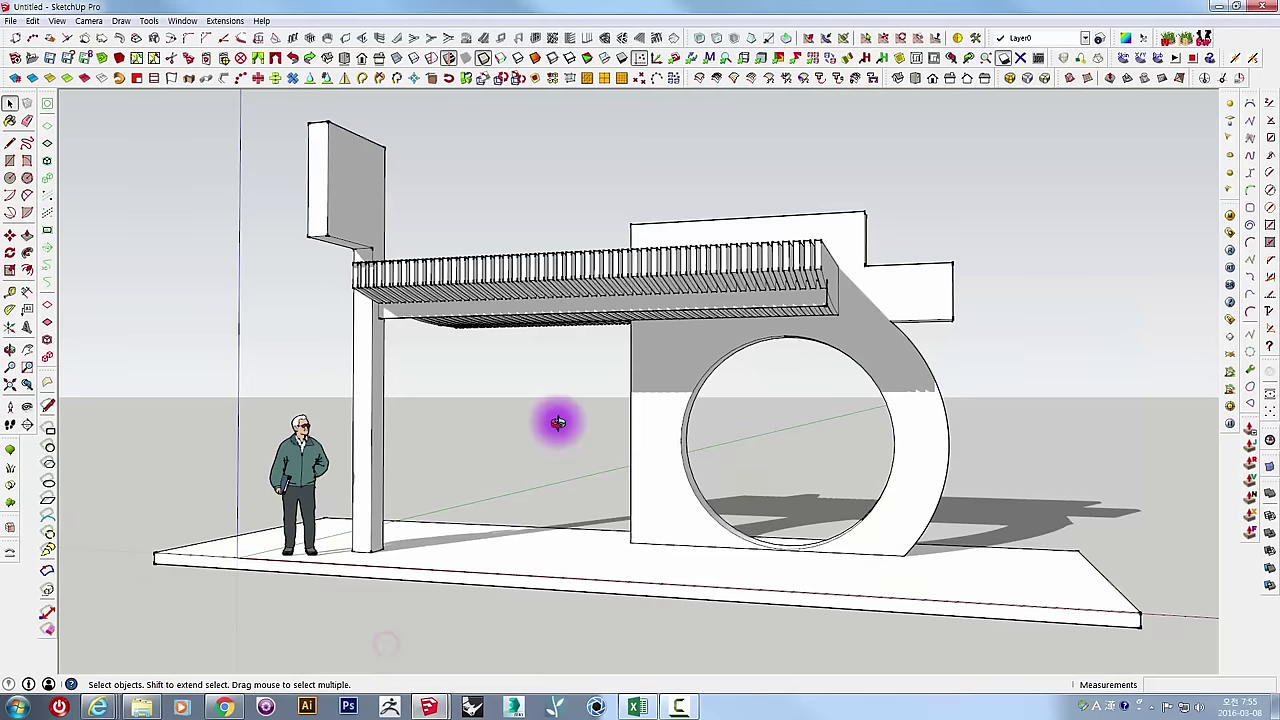
{"action": "mouse_move", "coordinate": [558, 423]}
{"action": "middle_mouse_down"}
{"action": "mouse_move", "coordinate": [920, 423]}
{"action": "mouse_move", "coordinate": [589, 423]}
{"action": "mouse_move", "coordinate": [786, 428]}
{"action": "mouse_move", "coordinate": [771, 437]}
{"action": "mouse_move", "coordinate": [780, 323]}
{"action": "mouse_move", "coordinate": [766, 234]}
{"action": "middle_mouse_up"}
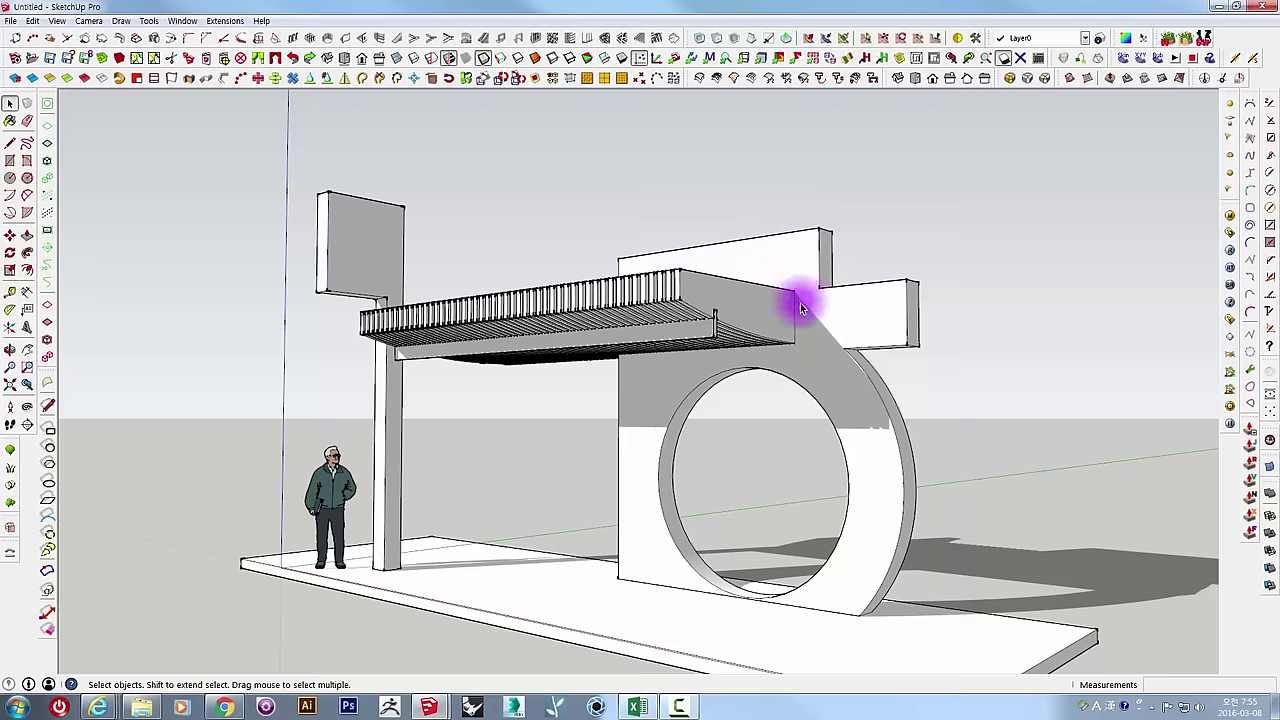
{"action": "middle_click_drag", "start_coordinate": [873, 455], "coordinate": [966, 449]}
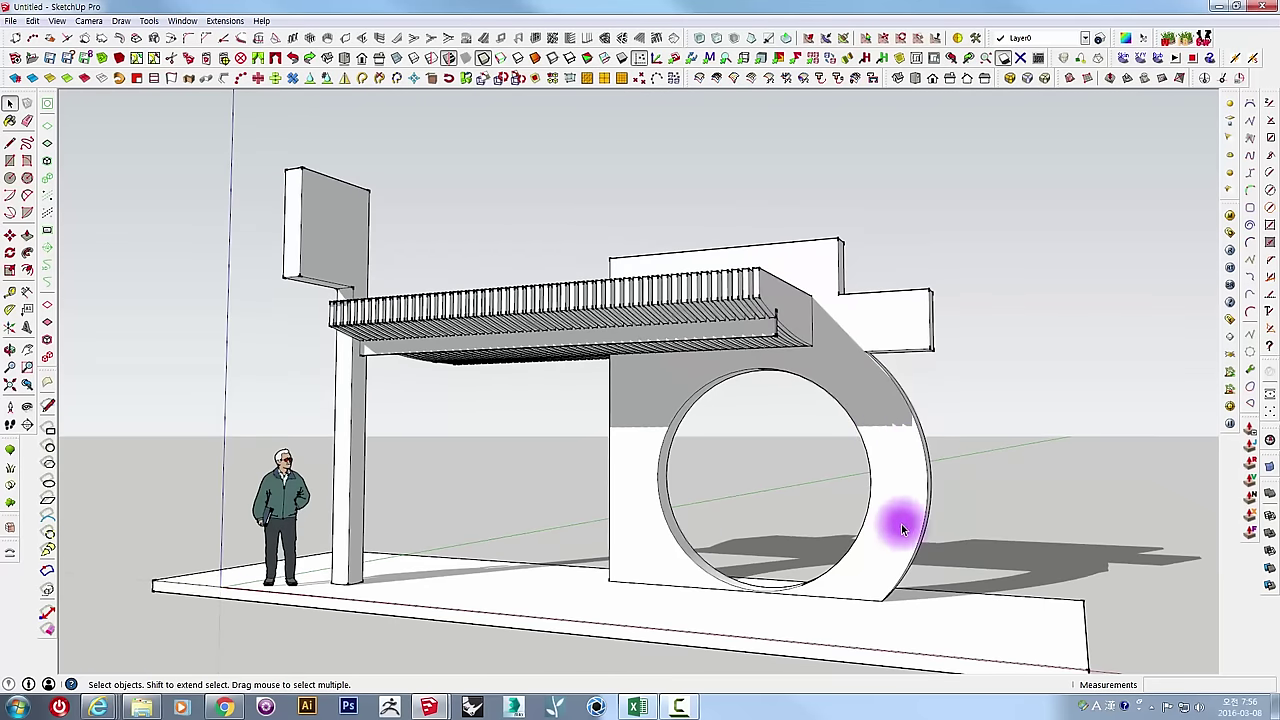
{"action": "mouse_move", "coordinate": [781, 296]}
{"action": "middle_mouse_down"}
{"action": "mouse_move", "coordinate": [1120, 300]}
{"action": "mouse_move", "coordinate": [757, 303]}
{"action": "mouse_move", "coordinate": [637, 287]}
{"action": "middle_mouse_up"}
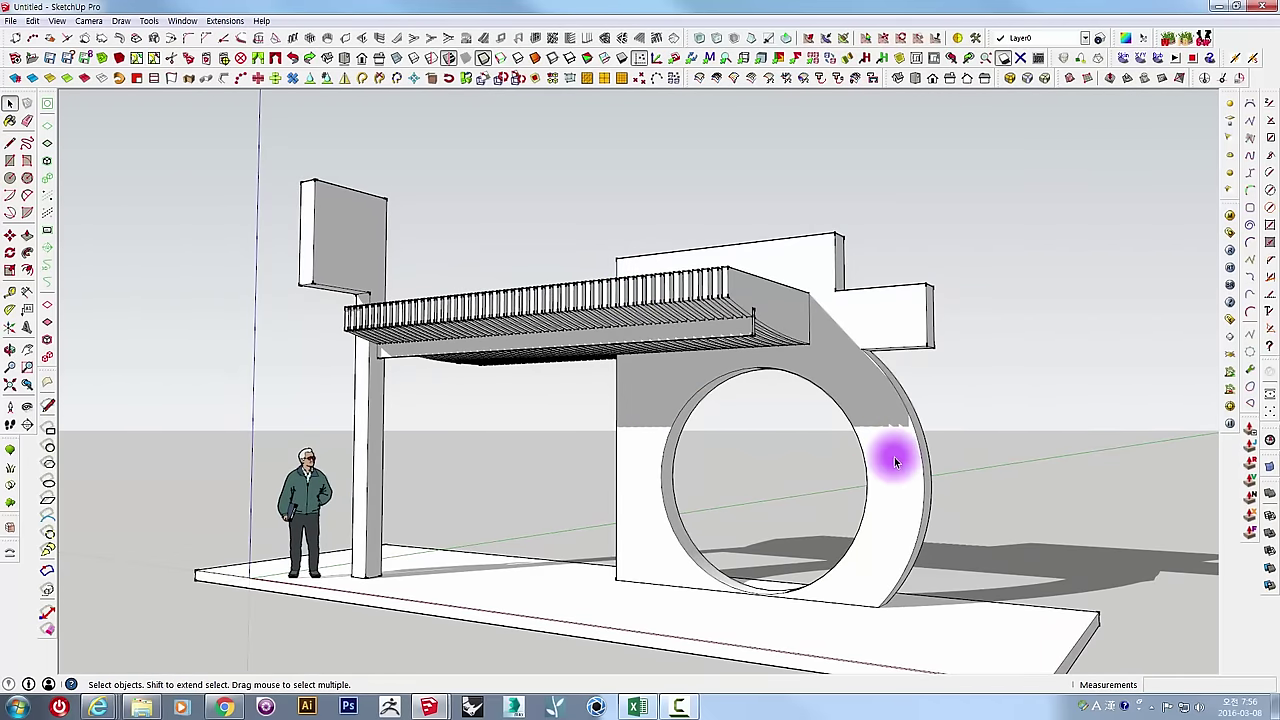
{"action": "mouse_move", "coordinate": [894, 460]}
{"action": "middle_mouse_down"}
{"action": "mouse_move", "coordinate": [1006, 429]}
{"action": "mouse_move", "coordinate": [814, 421]}
{"action": "mouse_move", "coordinate": [808, 323]}
{"action": "mouse_move", "coordinate": [745, 318]}
{"action": "middle_mouse_up"}
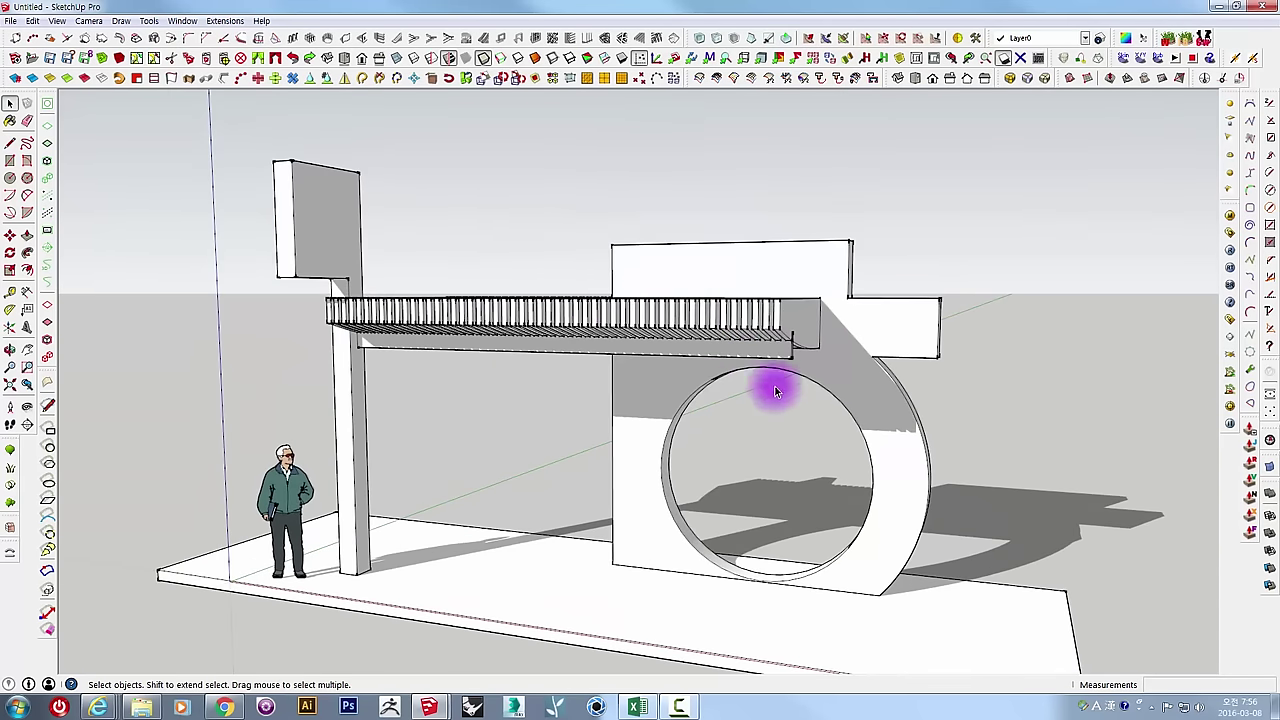
{"action": "mouse_move", "coordinate": [775, 390]}
{"action": "middle_mouse_down"}
{"action": "mouse_move", "coordinate": [863, 317]}
{"action": "mouse_move", "coordinate": [845, 252]}
{"action": "middle_mouse_up"}
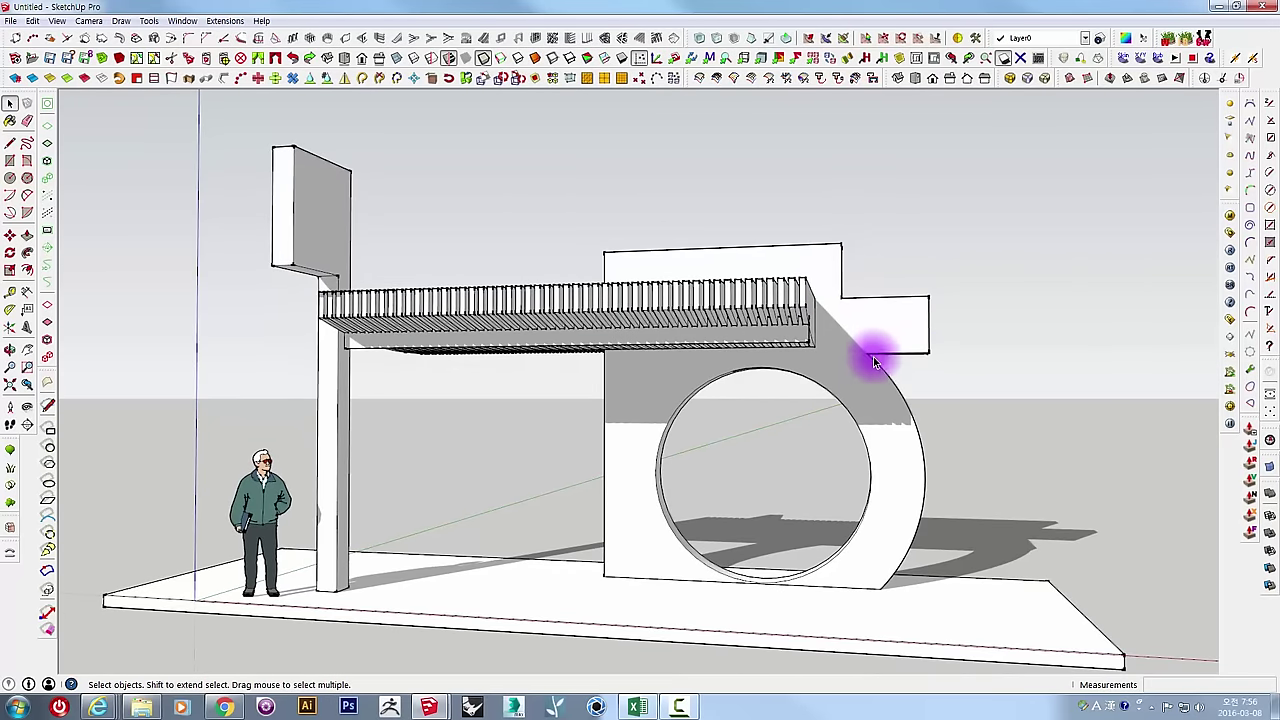
{"action": "scroll", "coordinate": [900, 577], "scroll_direction": "up", "scroll_amount": 2}
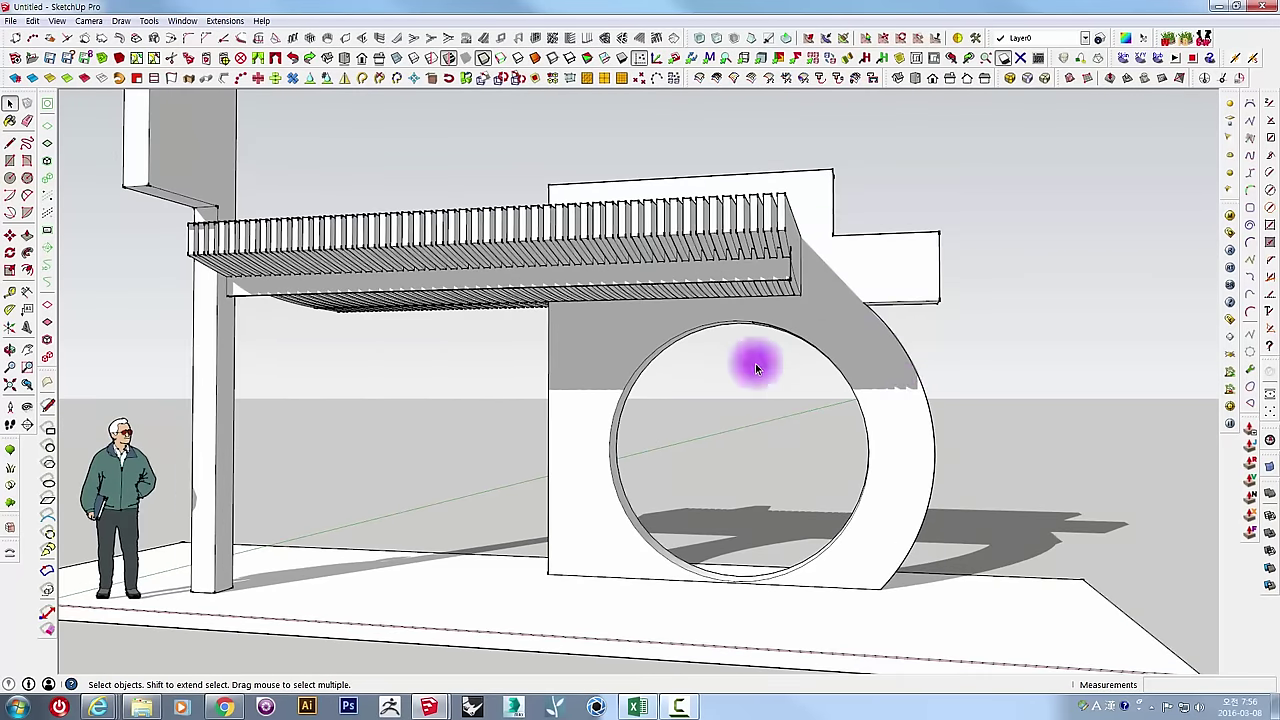
{"action": "mouse_move", "coordinate": [755, 368]}
{"action": "middle_mouse_down"}
{"action": "mouse_move", "coordinate": [586, 349]}
{"action": "mouse_move", "coordinate": [738, 342]}
{"action": "mouse_move", "coordinate": [694, 334]}
{"action": "mouse_move", "coordinate": [651, 357]}
{"action": "mouse_move", "coordinate": [893, 418]}
{"action": "mouse_move", "coordinate": [778, 232]}
{"action": "middle_mouse_up"}
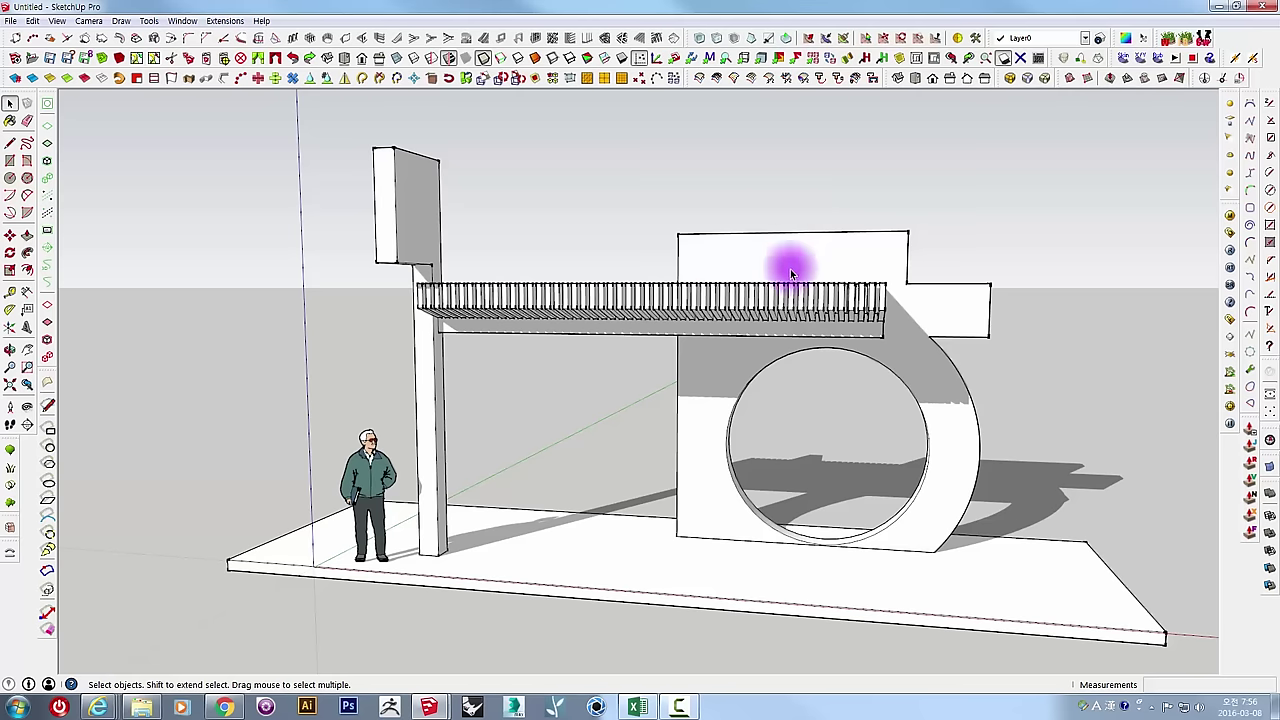
{"action": "mouse_move", "coordinate": [724, 345]}
{"action": "middle_mouse_down"}
{"action": "mouse_move", "coordinate": [823, 409]}
{"action": "mouse_move", "coordinate": [694, 343]}
{"action": "middle_mouse_up"}
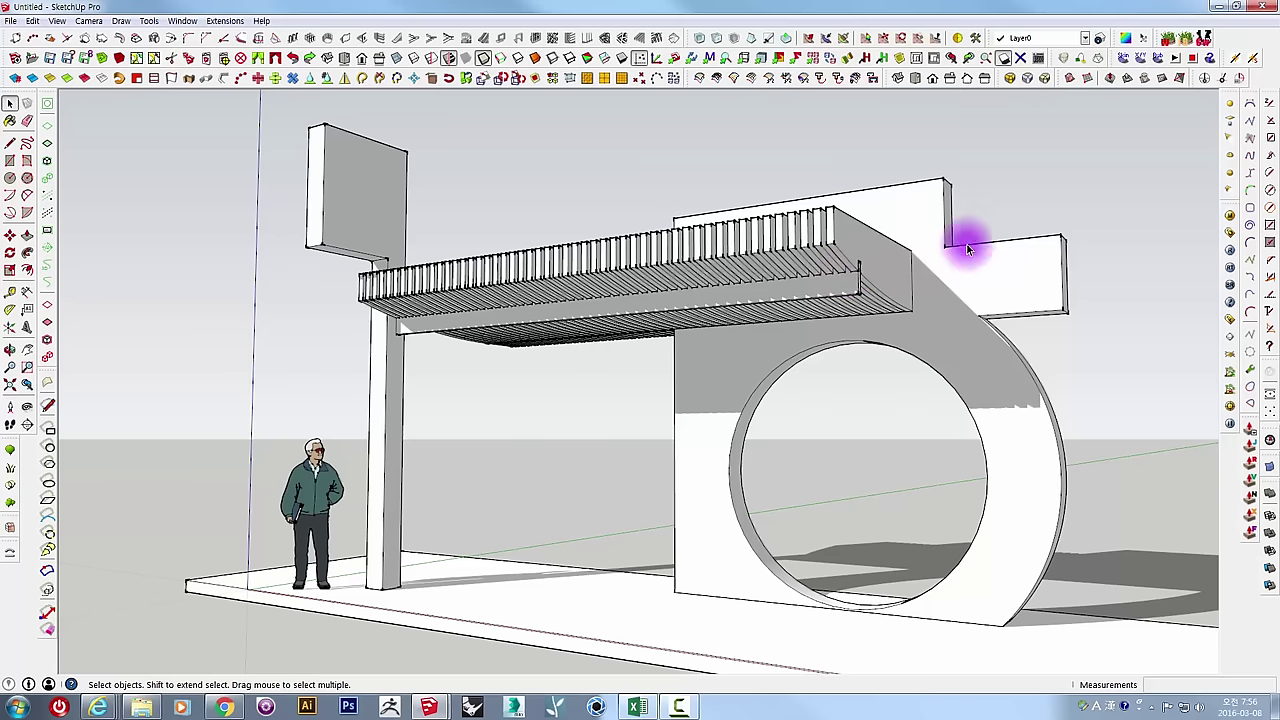
{"action": "mouse_move", "coordinate": [1020, 357]}
{"action": "middle_mouse_down"}
{"action": "mouse_move", "coordinate": [1123, 334]}
{"action": "mouse_move", "coordinate": [1080, 334]}
{"action": "mouse_move", "coordinate": [1002, 290]}
{"action": "middle_mouse_up"}
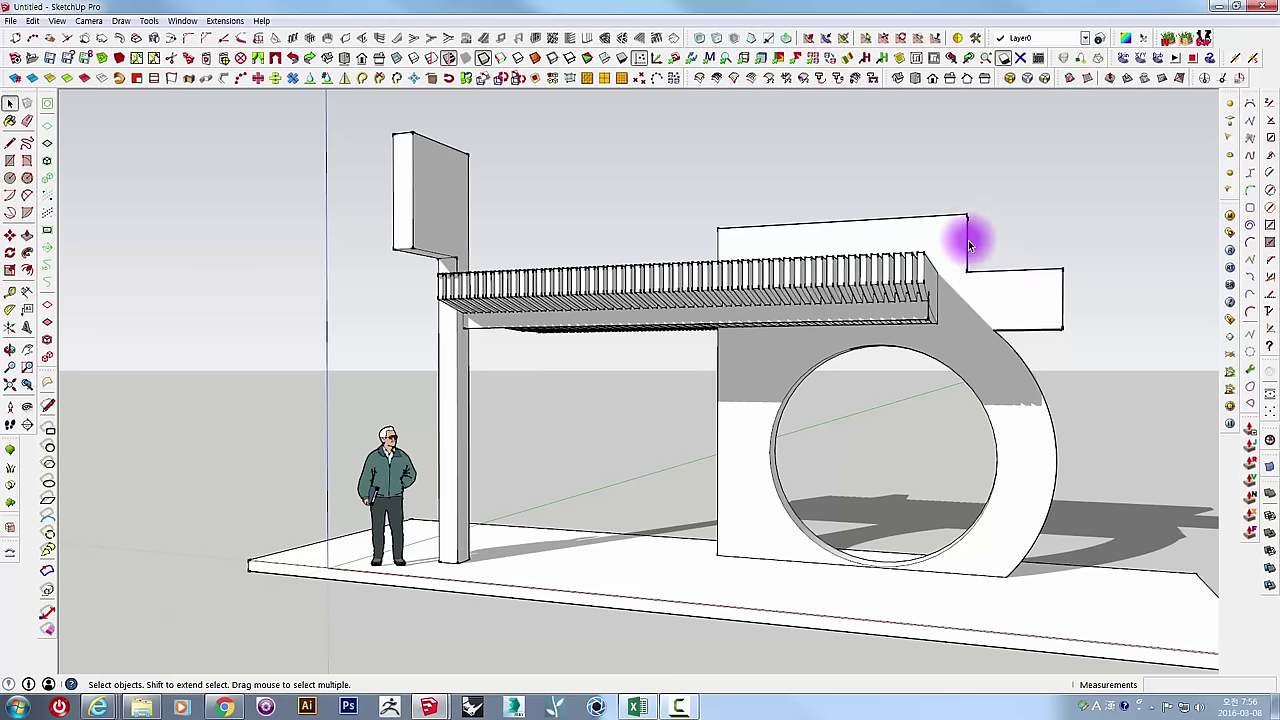
{"action": "mouse_move", "coordinate": [1045, 400]}
{"action": "middle_mouse_down"}
{"action": "mouse_move", "coordinate": [920, 414]}
{"action": "mouse_move", "coordinate": [991, 351]}
{"action": "mouse_move", "coordinate": [851, 380]}
{"action": "mouse_move", "coordinate": [835, 297]}
{"action": "mouse_move", "coordinate": [646, 329]}
{"action": "middle_mouse_up"}
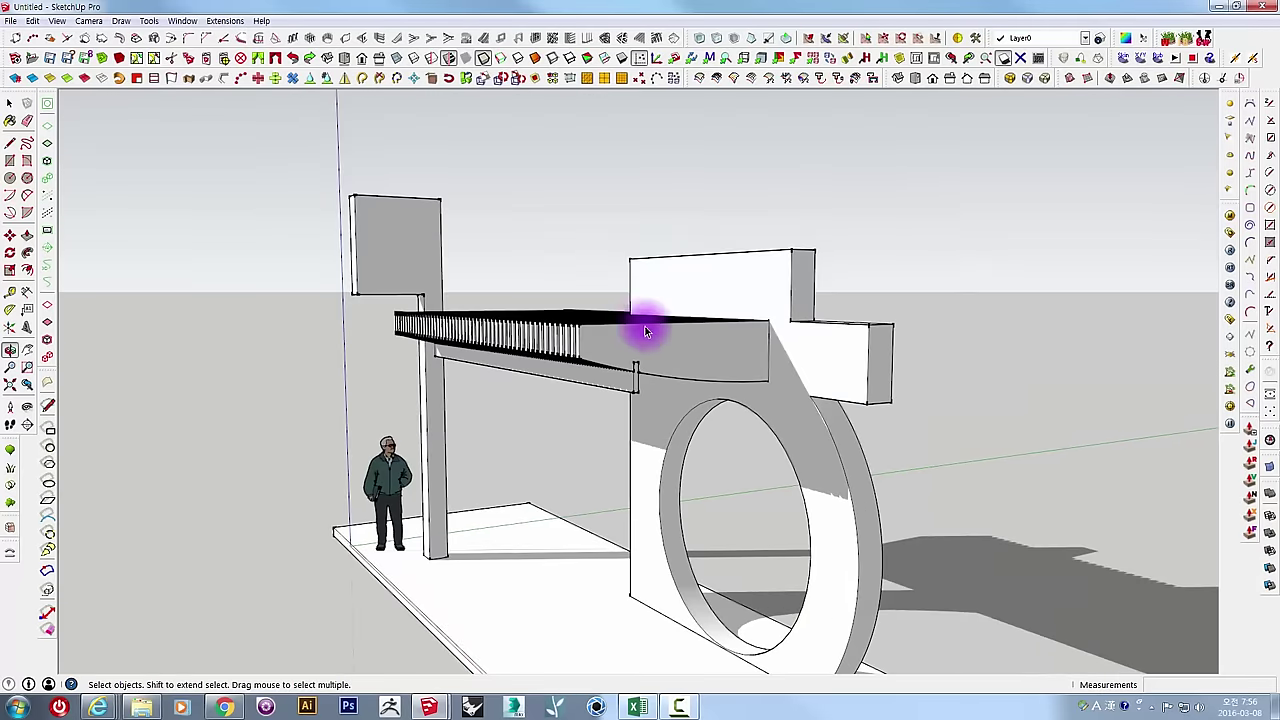
Draw a rectangle on the circular wall's upper-right corner.
{"action": "left_click", "coordinate": [10, 162]}
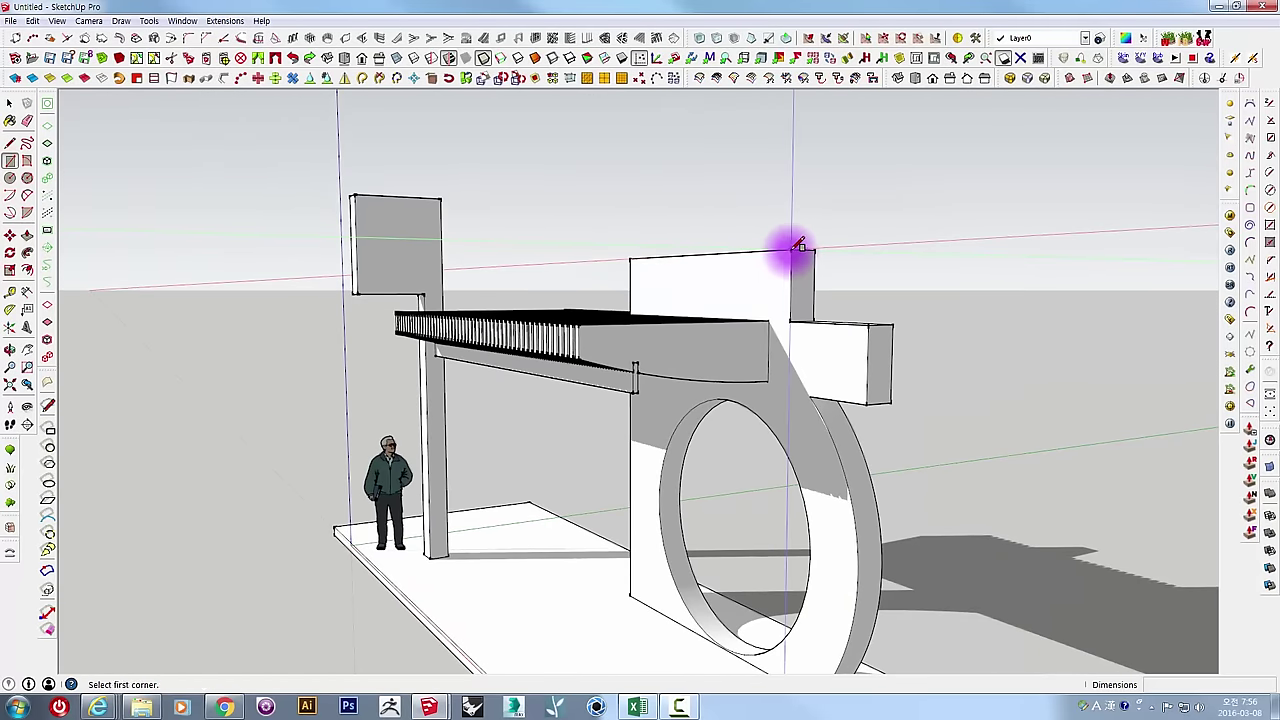
{"action": "left_click", "coordinate": [792, 250]}
{"action": "left_click", "coordinate": [878, 323]}
{"action": "mouse_move", "coordinate": [878, 323]}
{"action": "middle_mouse_down"}
{"action": "mouse_move", "coordinate": [846, 371]}
{"action": "mouse_move", "coordinate": [846, 357]}
{"action": "mouse_move", "coordinate": [957, 366]}
{"action": "mouse_move", "coordinate": [1063, 277]}
{"action": "middle_mouse_up"}
Push/Pull the corner rectangle out 208mm into a block.
{"action": "key", "text": "p"}
{"action": "left_click", "coordinate": [831, 352]}
{"action": "left_click", "coordinate": [862, 396]}
{"action": "key", "text": "space"}
Make the new corner block a group and orbit to inspect it.
{"action": "right_click", "coordinate": [926, 274]}
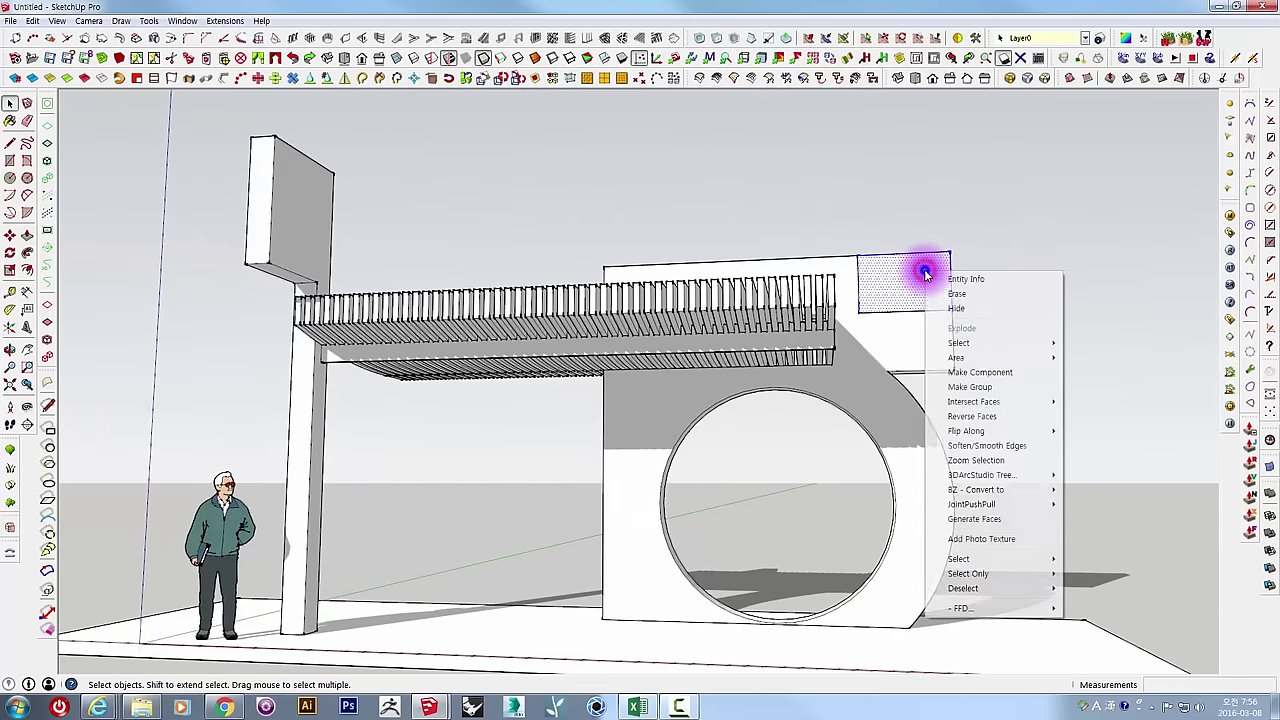
{"action": "left_click", "coordinate": [951, 384]}
{"action": "mouse_move", "coordinate": [1049, 323]}
{"action": "middle_mouse_down"}
{"action": "mouse_move", "coordinate": [894, 309]}
{"action": "mouse_move", "coordinate": [923, 274]}
{"action": "mouse_move", "coordinate": [709, 283]}
{"action": "mouse_move", "coordinate": [800, 258]}
{"action": "middle_mouse_up"}
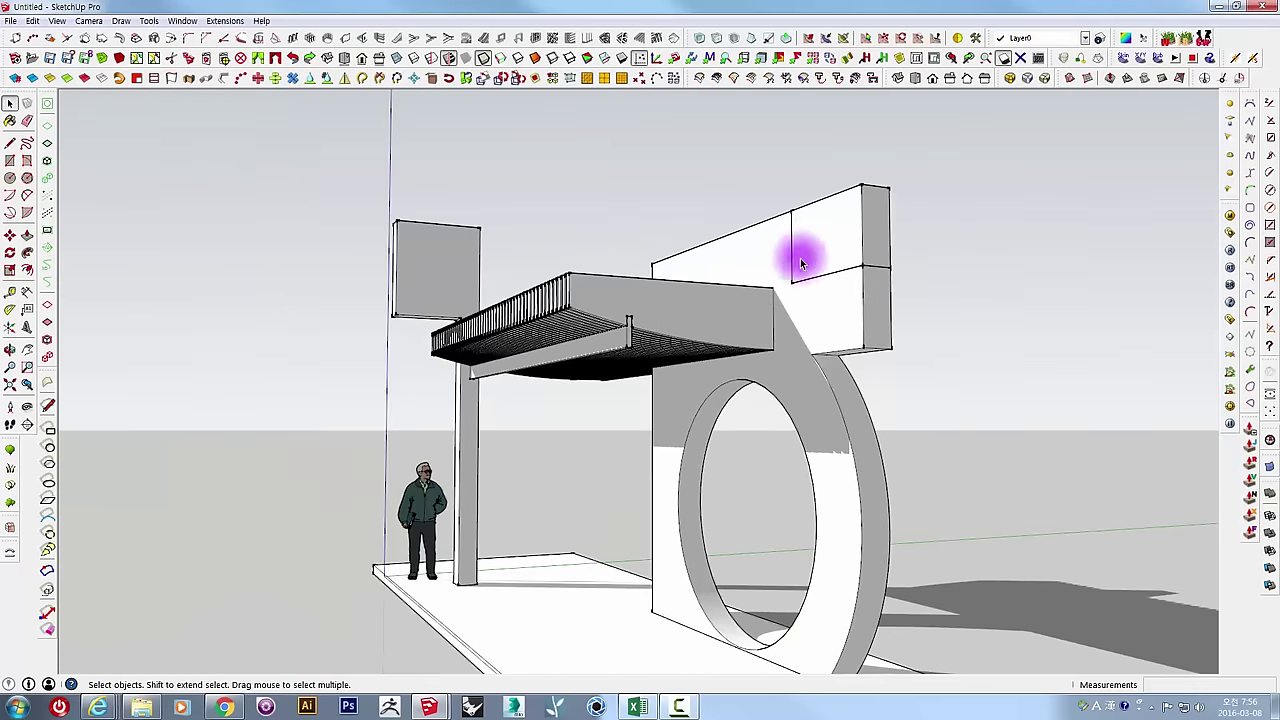
{"action": "mouse_move", "coordinate": [818, 309]}
{"action": "middle_mouse_down"}
{"action": "mouse_move", "coordinate": [1166, 303]}
{"action": "mouse_move", "coordinate": [1051, 286]}
{"action": "mouse_move", "coordinate": [943, 349]}
{"action": "middle_mouse_up"}
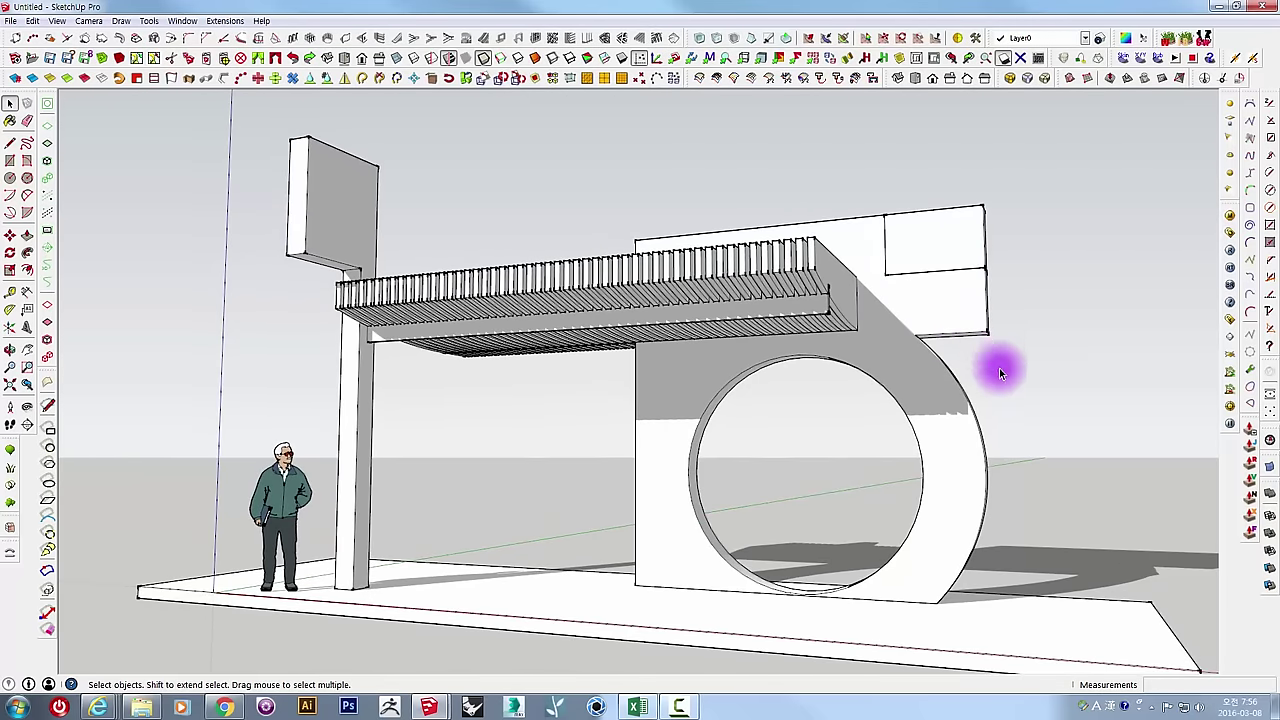
{"action": "mouse_move", "coordinate": [951, 606]}
{"action": "middle_mouse_down"}
{"action": "mouse_move", "coordinate": [1014, 406]}
{"action": "mouse_move", "coordinate": [868, 298]}
{"action": "middle_mouse_up"}
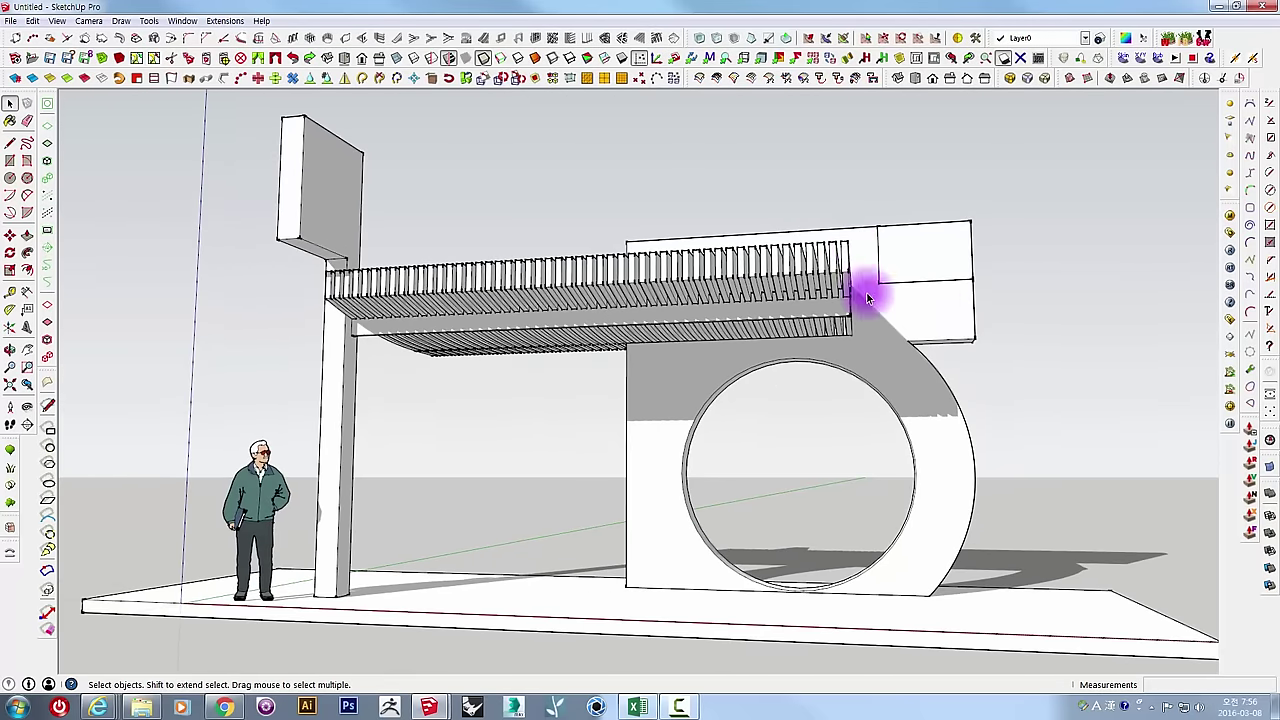
{"action": "mouse_move", "coordinate": [940, 460]}
{"action": "middle_mouse_down"}
{"action": "mouse_move", "coordinate": [951, 480]}
{"action": "mouse_move", "coordinate": [937, 423]}
{"action": "middle_mouse_up"}
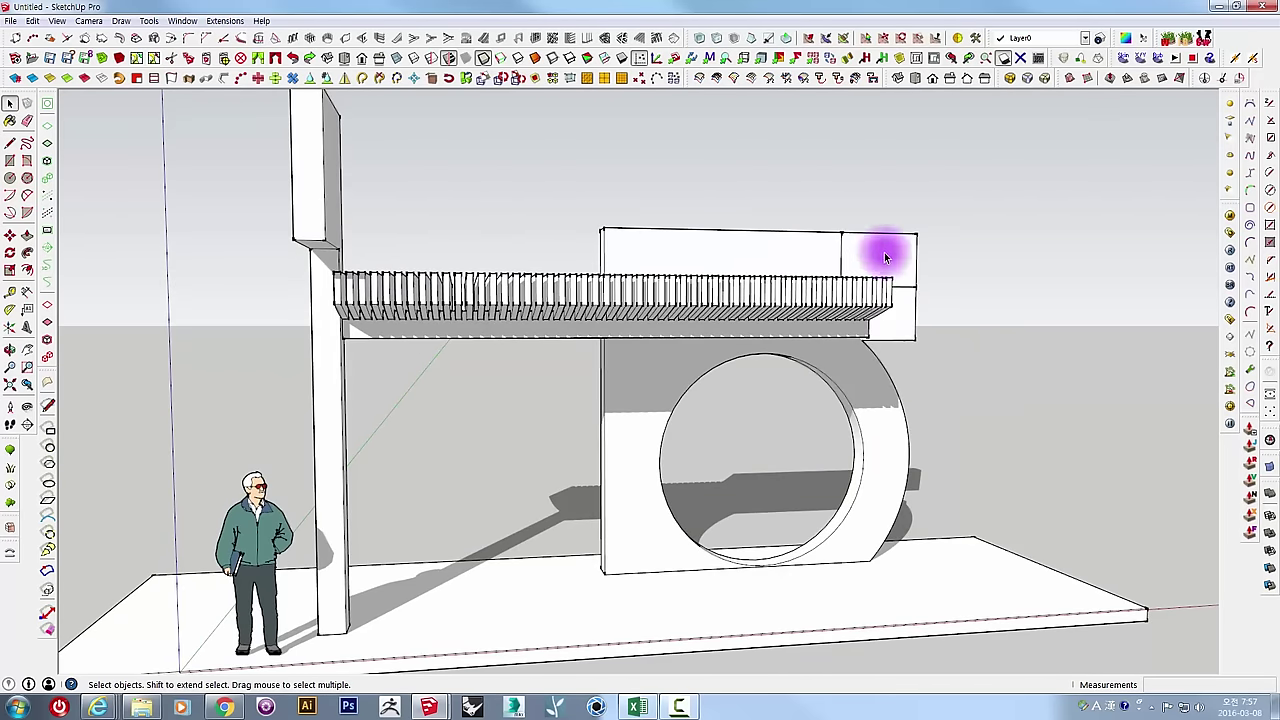
{"action": "mouse_move", "coordinate": [943, 357]}
{"action": "middle_mouse_down"}
{"action": "mouse_move", "coordinate": [766, 306]}
{"action": "mouse_move", "coordinate": [766, 294]}
{"action": "mouse_move", "coordinate": [900, 323]}
{"action": "mouse_move", "coordinate": [850, 347]}
{"action": "mouse_move", "coordinate": [537, 353]}
{"action": "middle_mouse_up"}
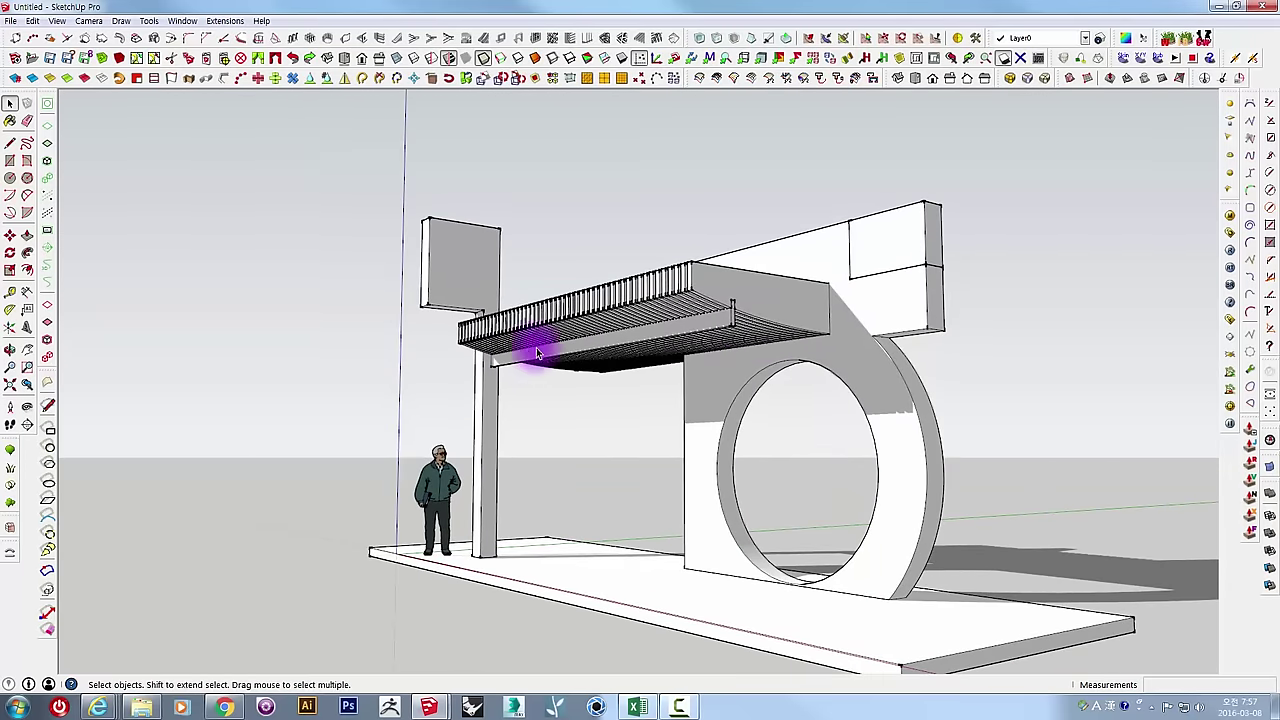
Draw a roughly 3186 × 555mm rectangle on the slab in front of the wall.
{"action": "left_click", "coordinate": [22, 170]}
{"action": "mouse_move", "coordinate": [686, 586]}
{"action": "middle_mouse_down"}
{"action": "mouse_move", "coordinate": [709, 577]}
{"action": "mouse_move", "coordinate": [703, 545]}
{"action": "middle_mouse_up"}
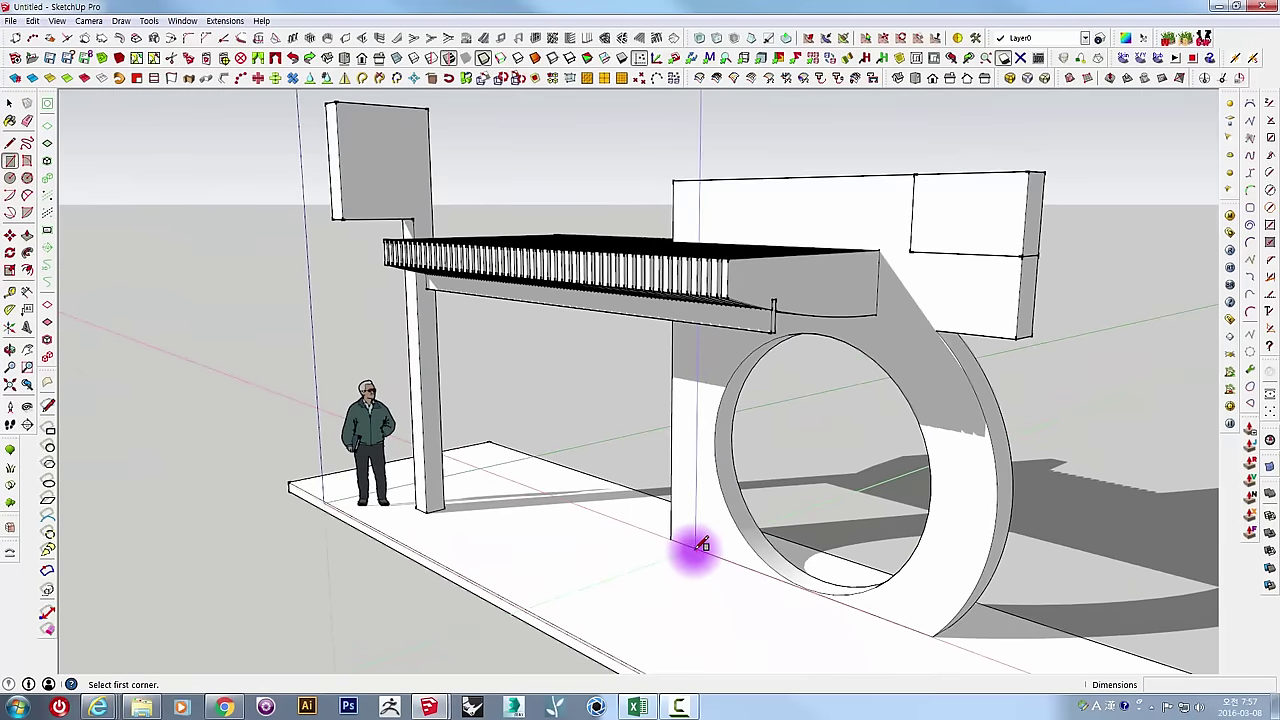
{"action": "left_click", "coordinate": [696, 548]}
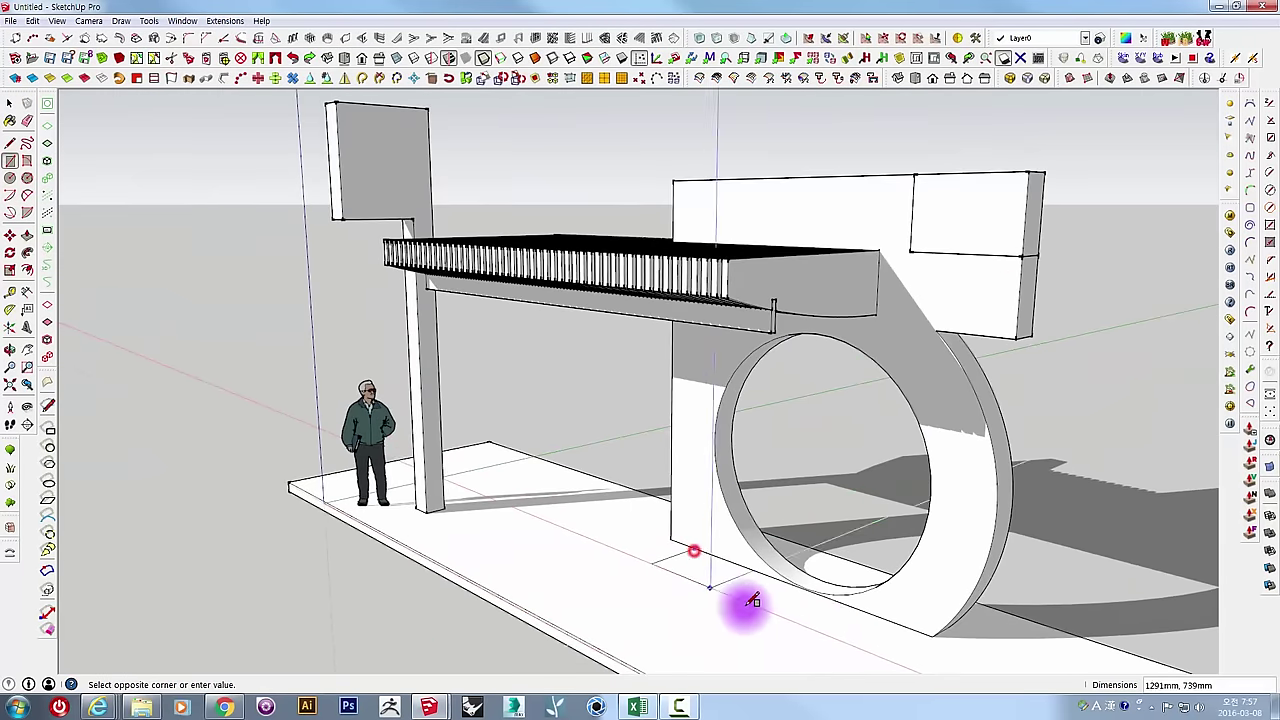
{"action": "left_click", "coordinate": [922, 658]}
{"action": "scroll", "coordinate": [1006, 594], "scroll_direction": "up", "scroll_amount": 3}
{"action": "scroll", "coordinate": [934, 591], "scroll_direction": "up", "scroll_amount": 3}
{"action": "middle_click_drag", "start_coordinate": [934, 591], "coordinate": [983, 583]}
Raise the rectangle into a 572mm box, then undo it back to flat.
{"action": "key", "text": "p"}
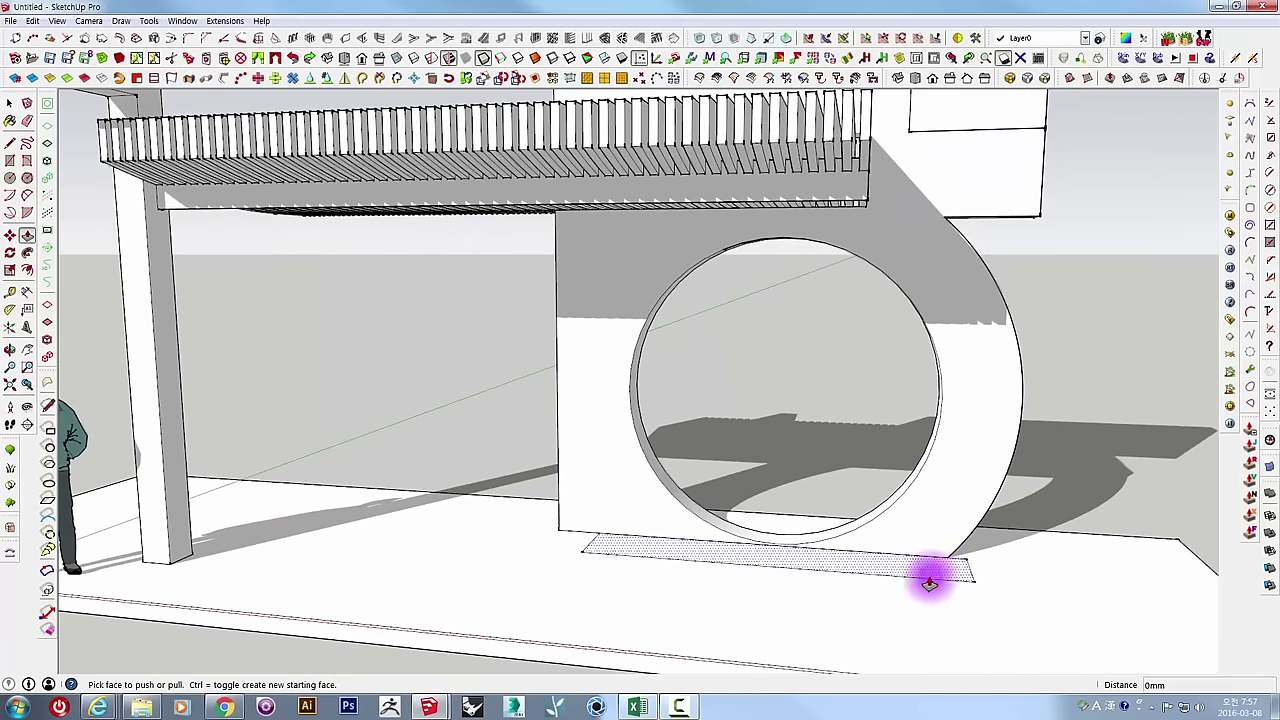
{"action": "left_click_drag", "start_coordinate": [929, 583], "coordinate": [931, 511]}
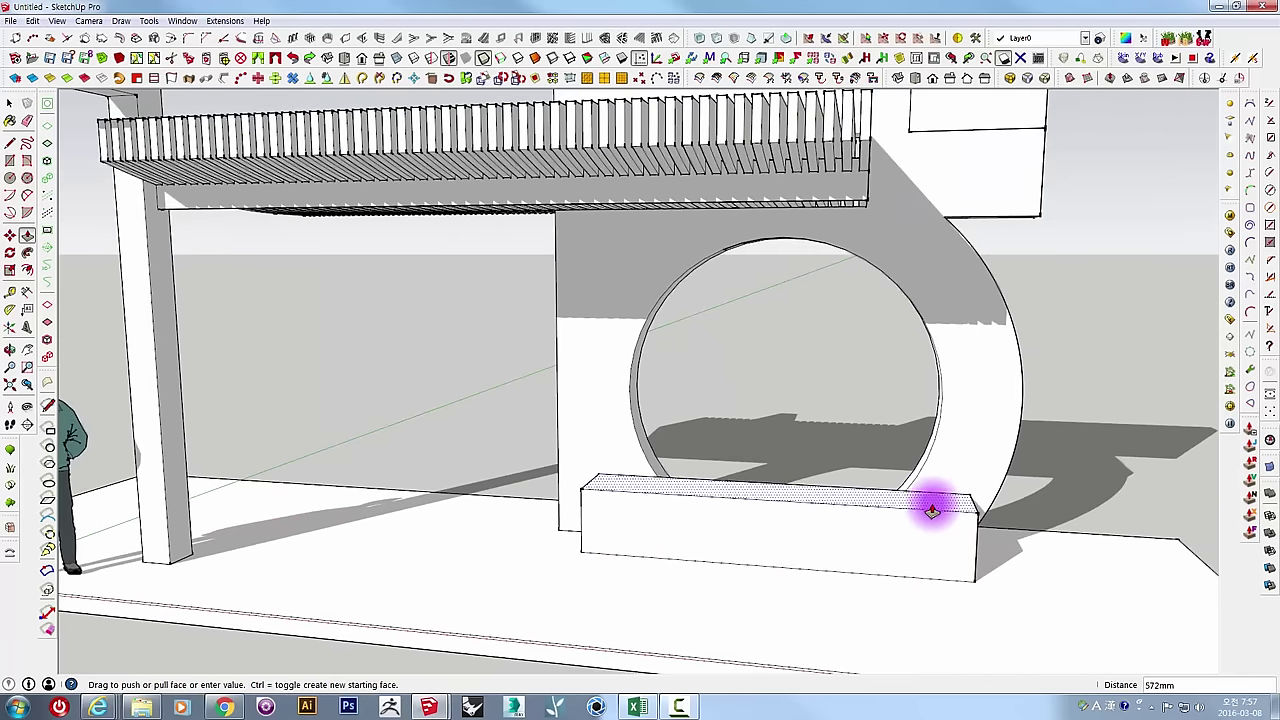
{"action": "left_click", "coordinate": [931, 511]}
{"action": "mouse_move", "coordinate": [749, 514]}
{"action": "middle_mouse_down"}
{"action": "mouse_move", "coordinate": [663, 474]}
{"action": "mouse_move", "coordinate": [943, 606]}
{"action": "middle_mouse_up"}
{"action": "scroll", "coordinate": [650, 477], "scroll_direction": "down", "scroll_amount": 3}
{"action": "key", "text": "space"}
{"action": "left_click", "coordinate": [709, 493]}
{"action": "key", "text": "ctrl+z"}
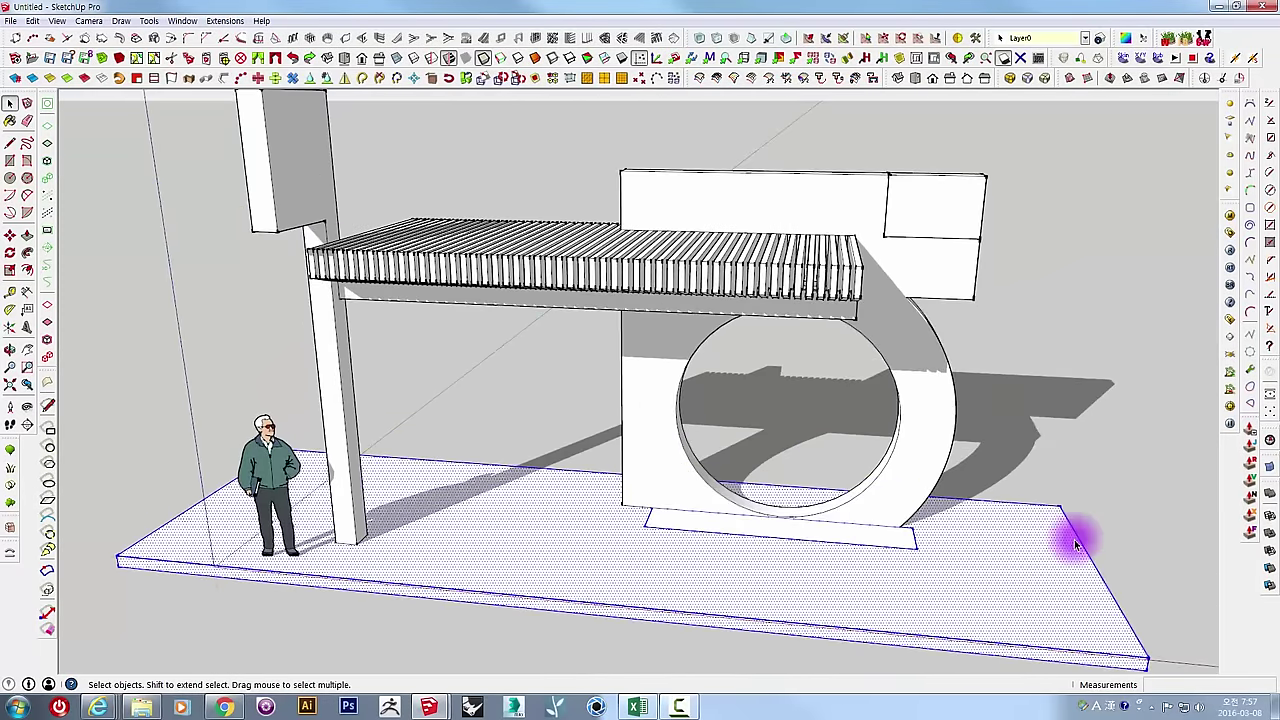
Make the base slab a group.
{"action": "right_click", "coordinate": [985, 537]}
{"action": "left_click", "coordinate": [1040, 310]}
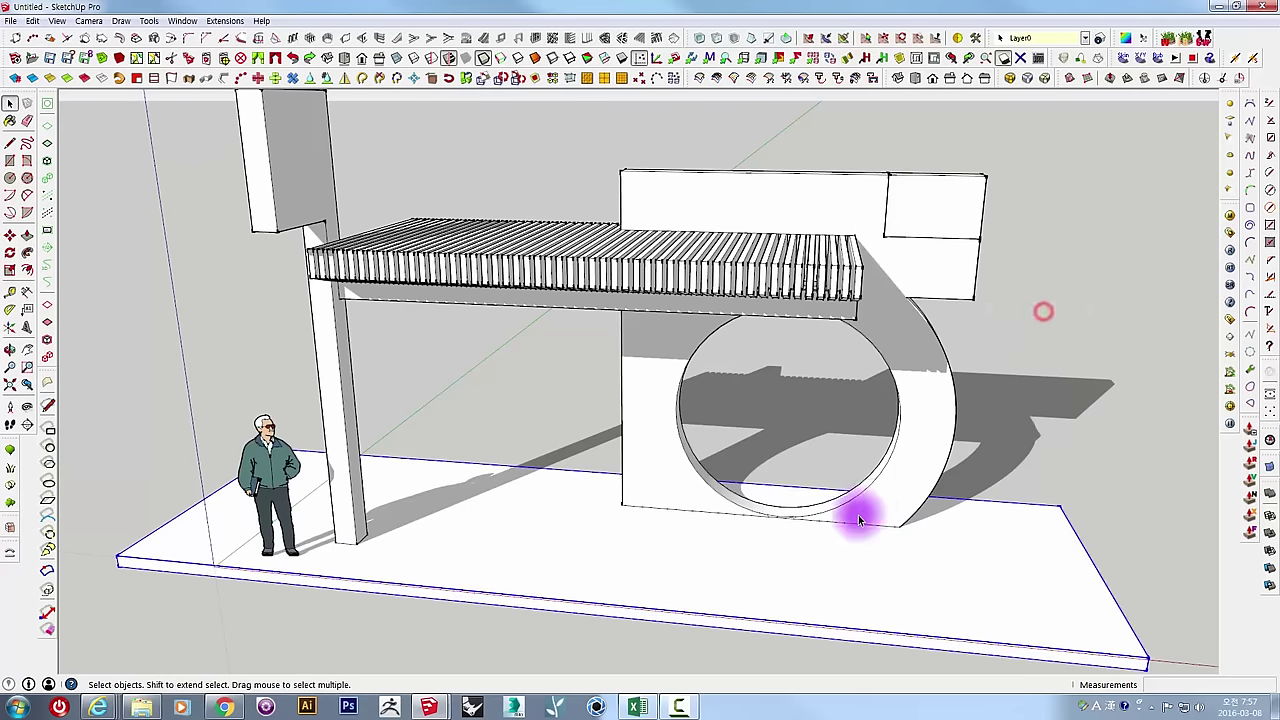
{"action": "middle_click_drag", "start_coordinate": [851, 514], "coordinate": [206, 280]}
Draw a long strip on the slab along the wall's front.
{"action": "left_click", "coordinate": [10, 160]}
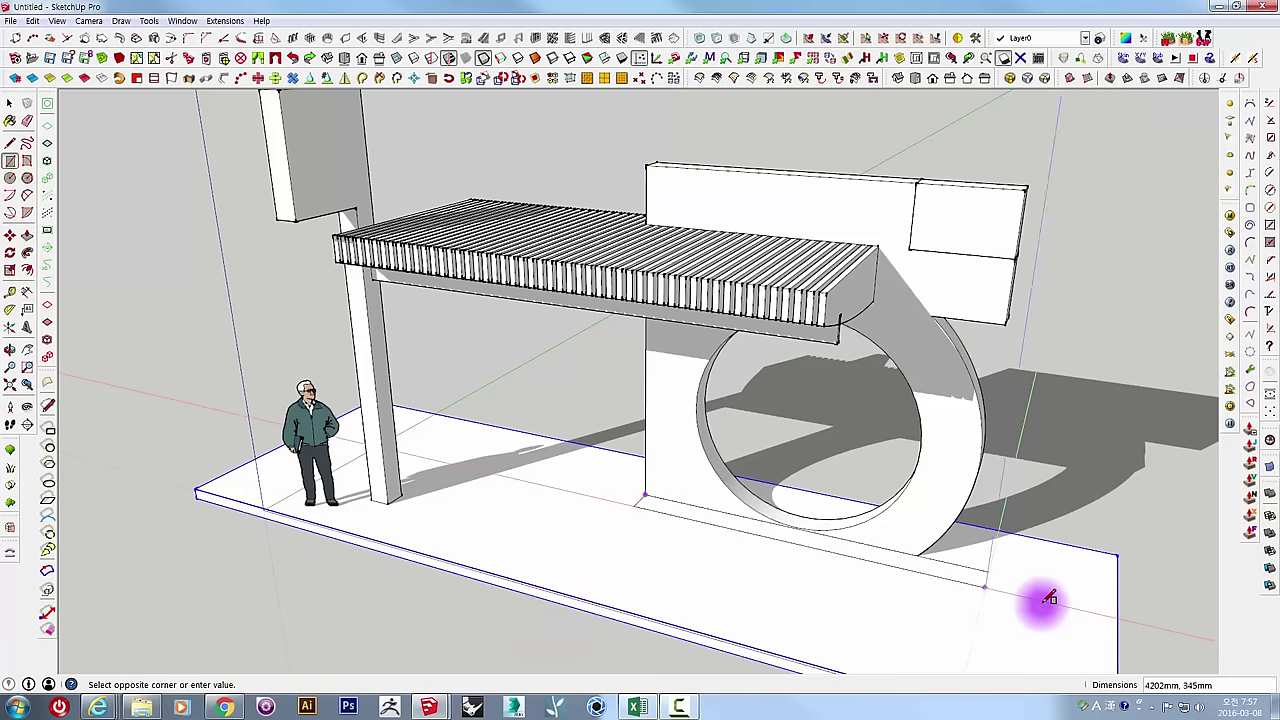
{"action": "left_click", "coordinate": [1125, 622]}
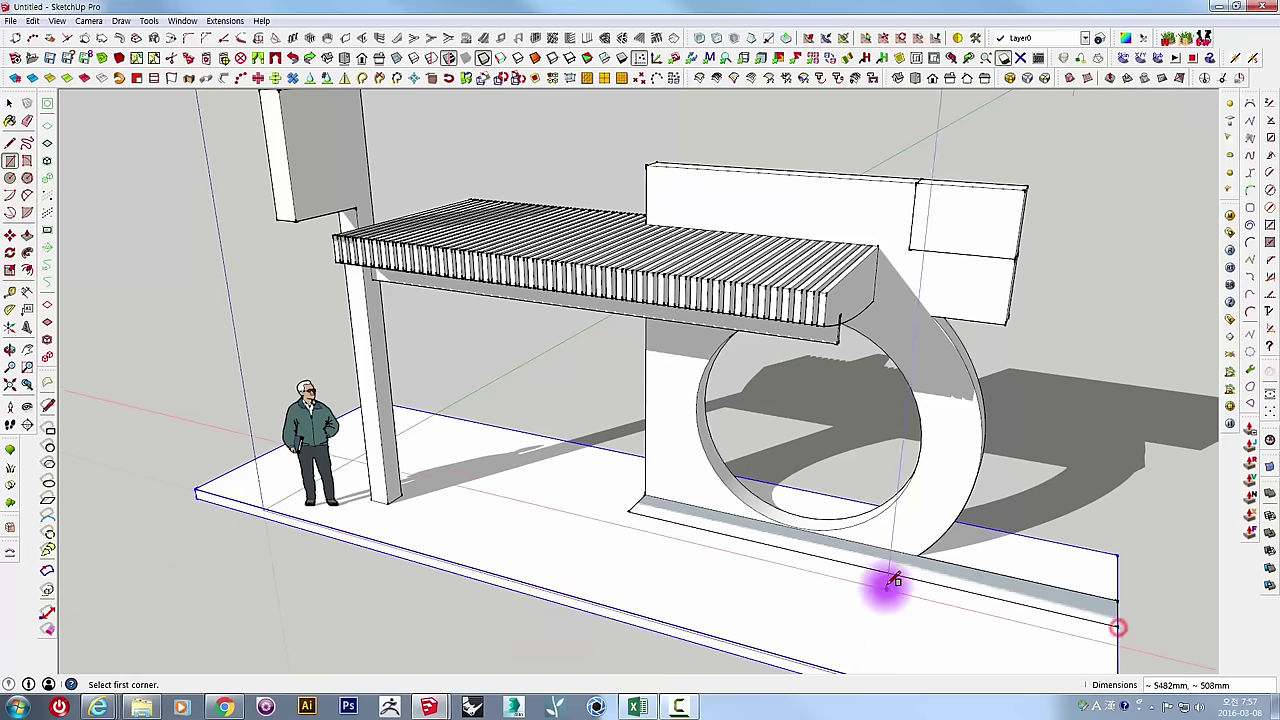
{"action": "middle_click_drag", "start_coordinate": [886, 586], "coordinate": [886, 566]}
{"action": "scroll", "coordinate": [940, 566], "scroll_direction": "up", "scroll_amount": 2}
Push/Pull the strip up 545mm into a bench block.
{"action": "key", "text": "p"}
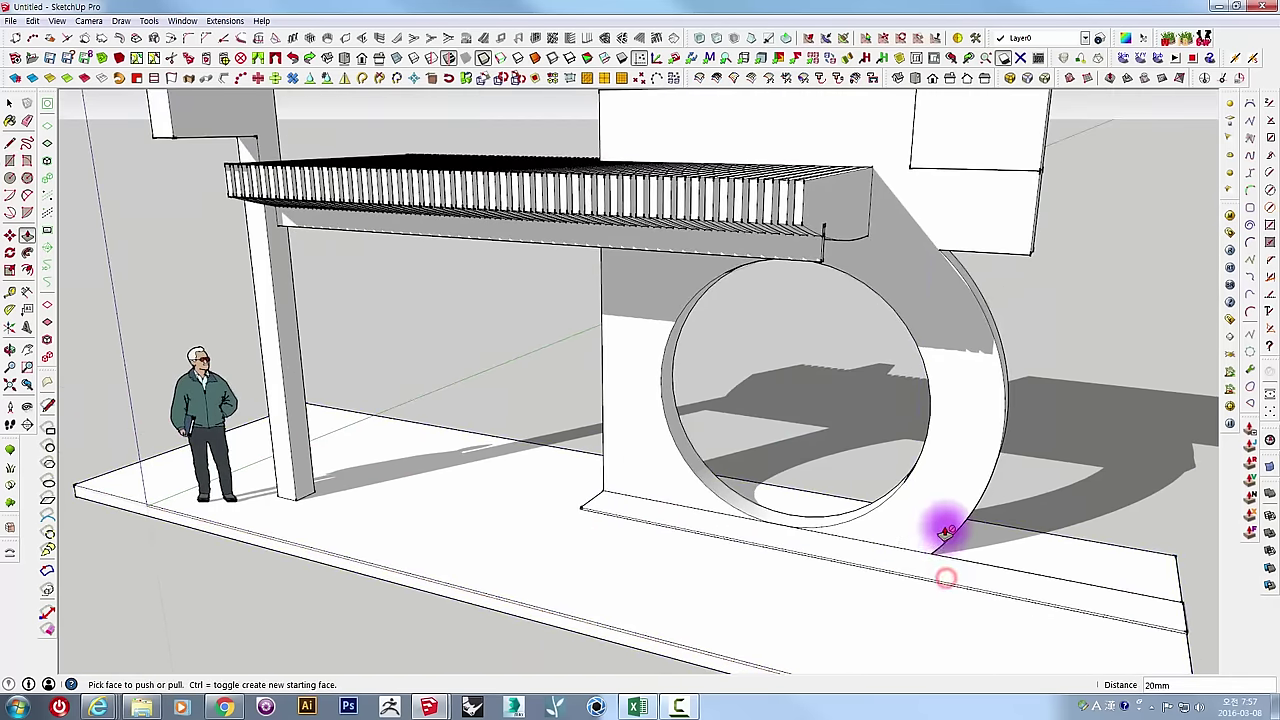
{"action": "left_click_drag", "start_coordinate": [934, 565], "coordinate": [931, 517]}
{"action": "left_click", "coordinate": [931, 517]}
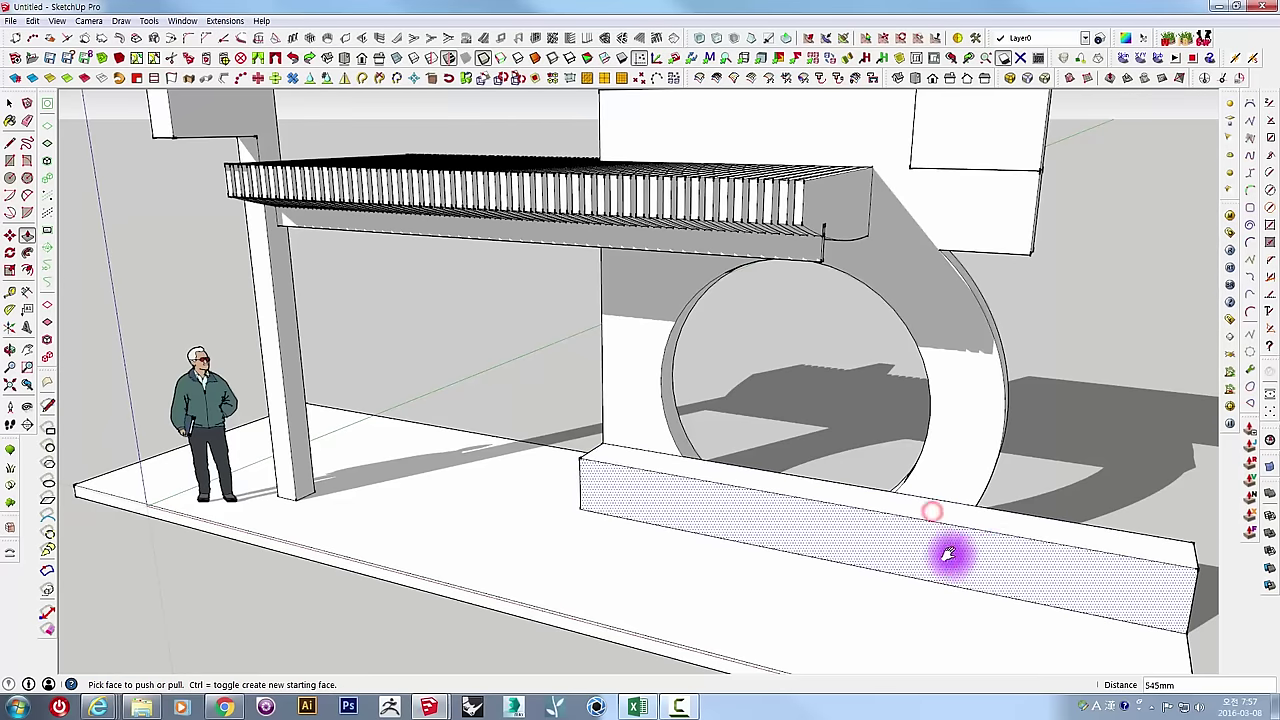
{"action": "middle_click_drag", "start_coordinate": [943, 543], "coordinate": [829, 517]}
{"action": "key", "text": "space"}
Make the new bench block a group.
{"action": "left_click", "coordinate": [389, 513]}
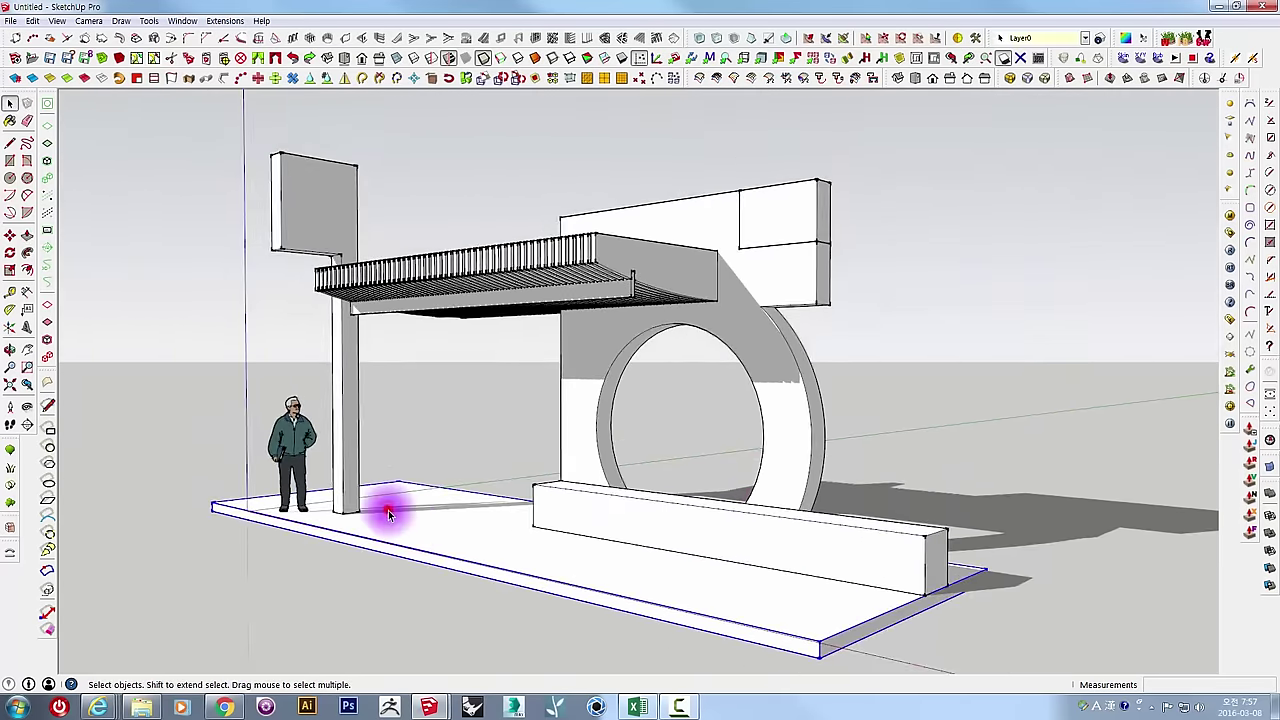
{"action": "left_click", "coordinate": [576, 517]}
{"action": "left_click", "coordinate": [566, 378]}
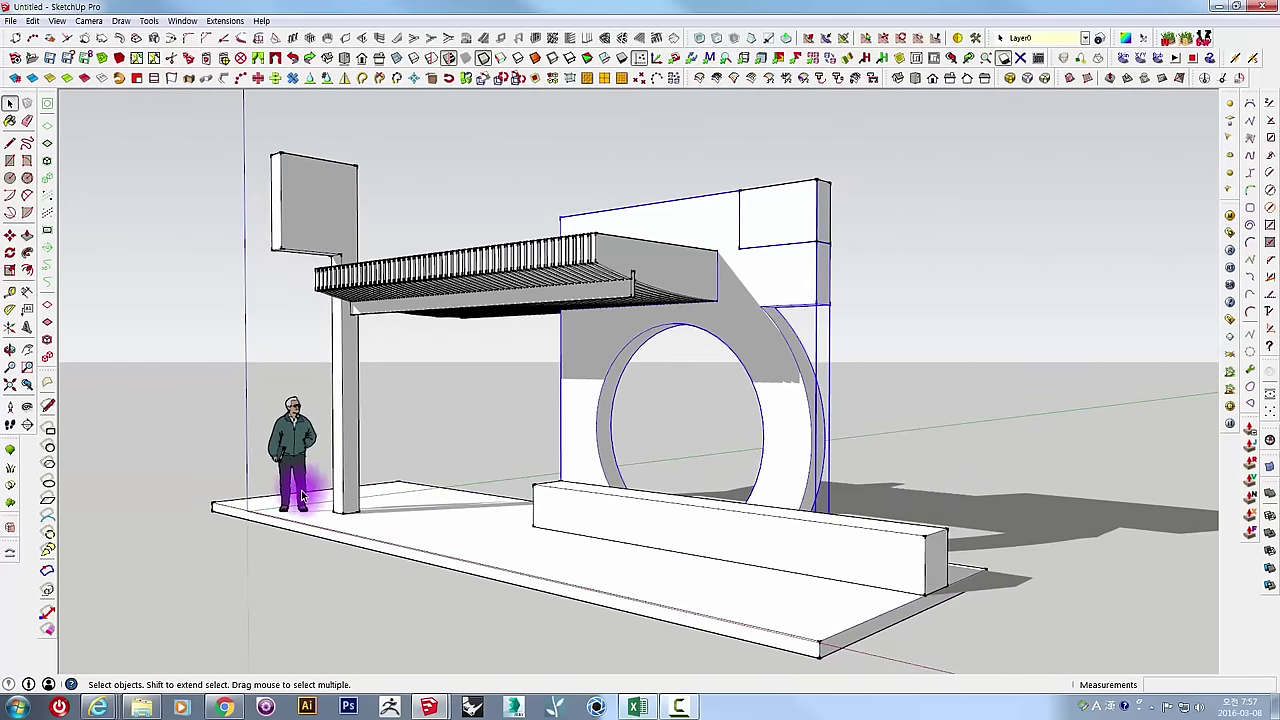
{"action": "left_click", "coordinate": [884, 562]}
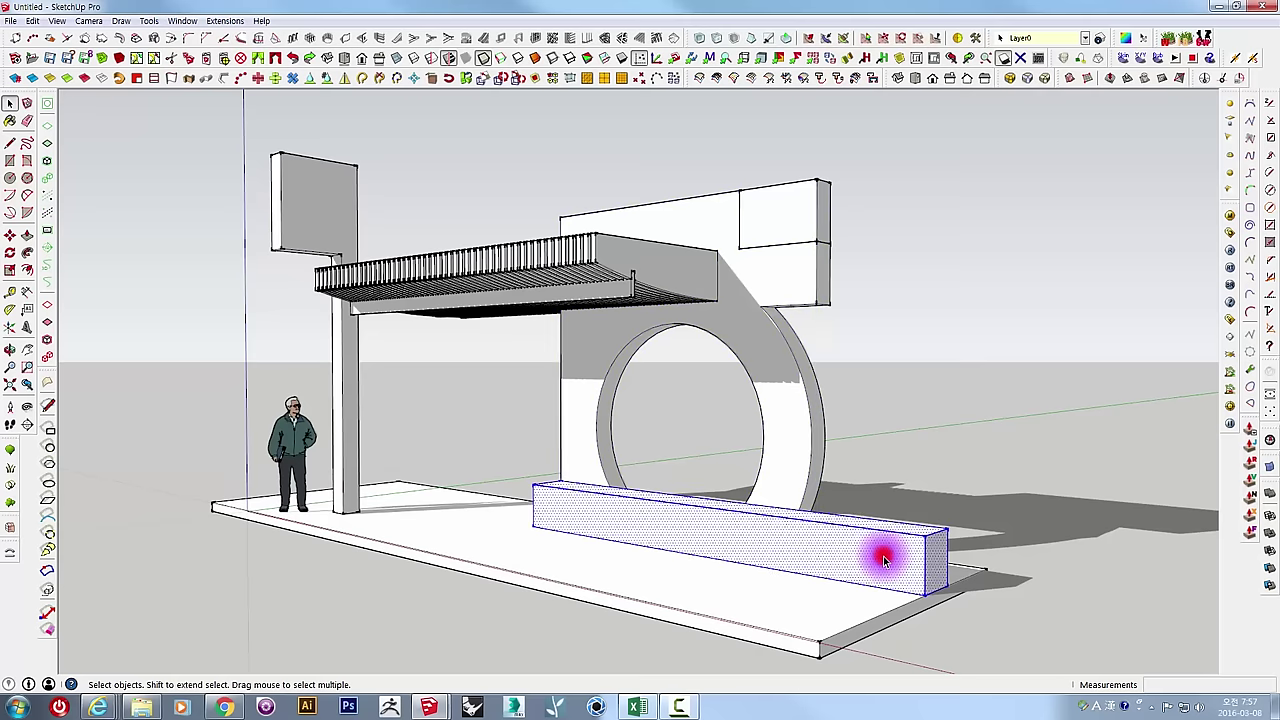
{"action": "right_click", "coordinate": [884, 562]}
{"action": "left_click", "coordinate": [929, 324]}
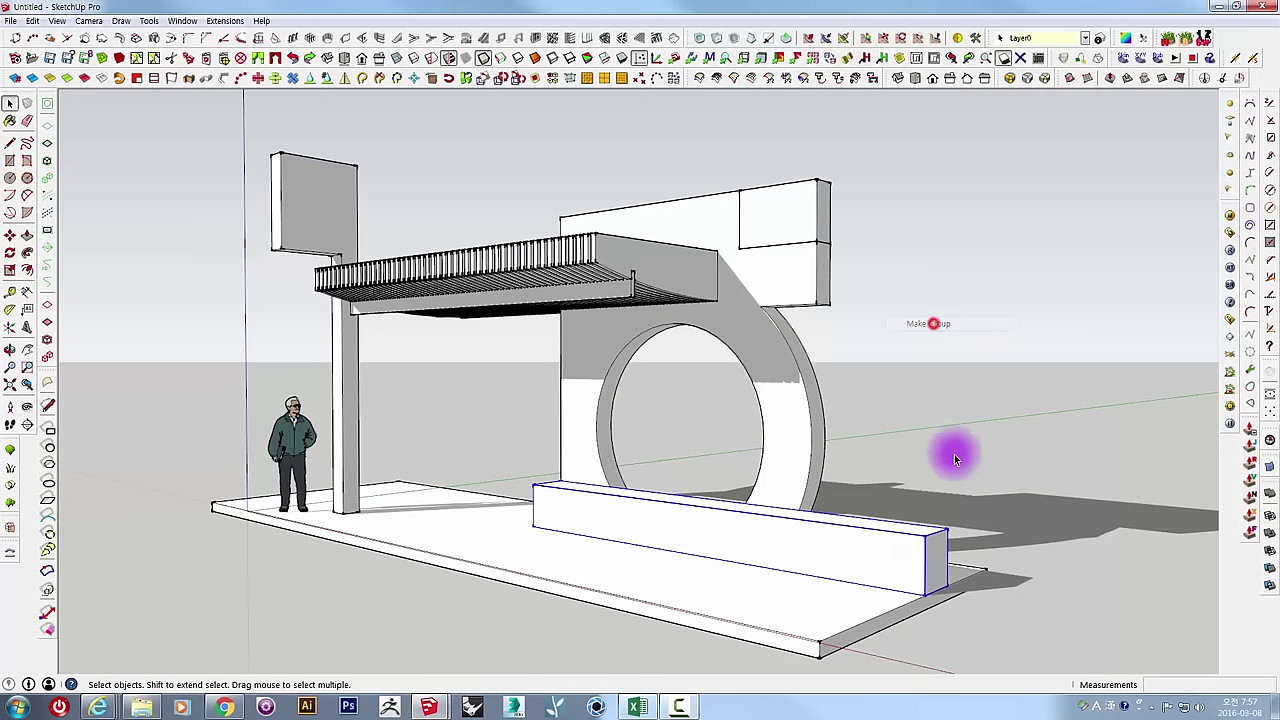
Select the bench, then window-select the pillar, canopy, figure and circle wall.
{"action": "middle_click_drag", "start_coordinate": [914, 569], "coordinate": [988, 523]}
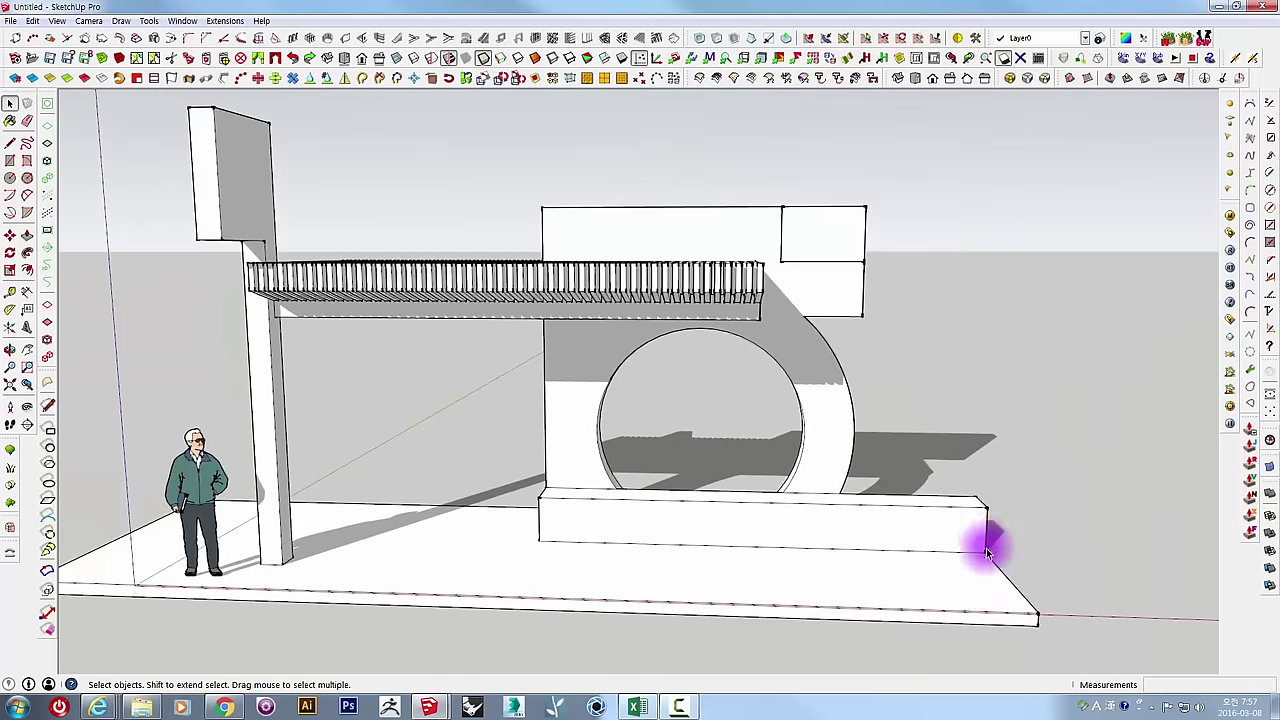
{"action": "mouse_move", "coordinate": [981, 503]}
{"action": "middle_mouse_down"}
{"action": "mouse_move", "coordinate": [837, 534]}
{"action": "mouse_move", "coordinate": [732, 593]}
{"action": "middle_mouse_up"}
{"action": "scroll", "coordinate": [732, 593], "scroll_direction": "down", "scroll_amount": 2}
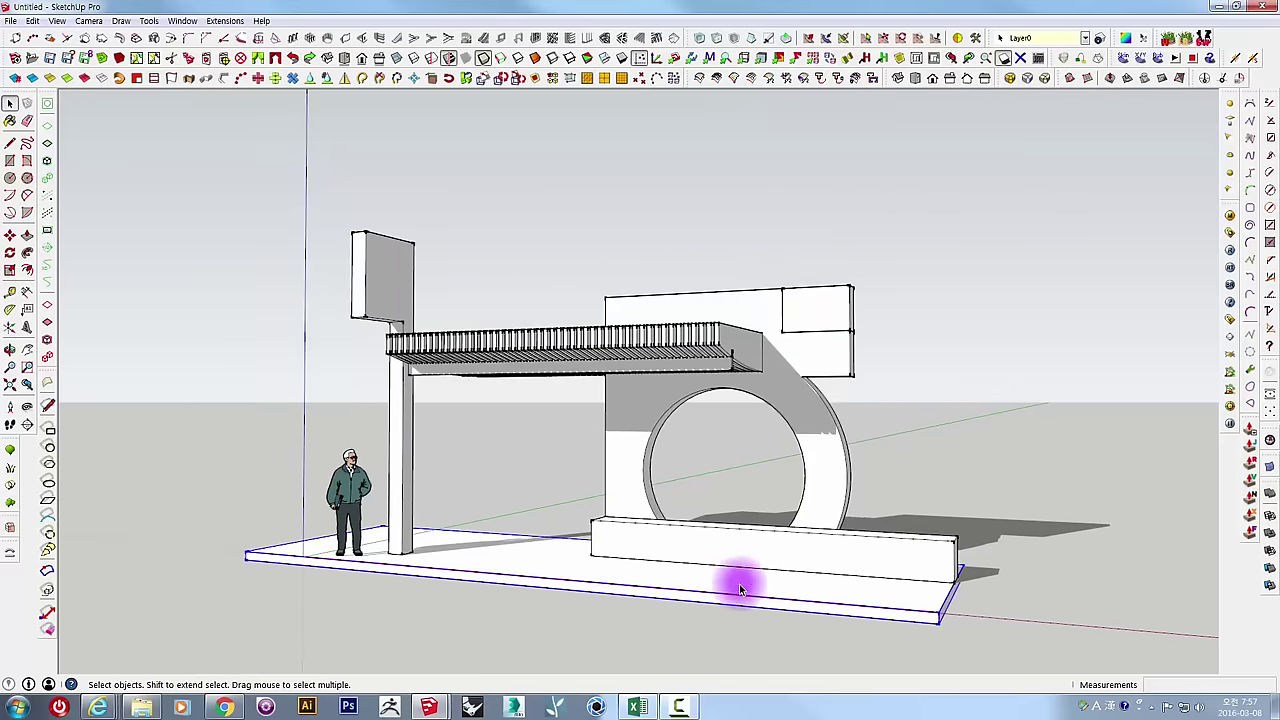
{"action": "left_click", "coordinate": [907, 550]}
{"action": "left_click_drag", "start_coordinate": [1048, 647], "coordinate": [232, 347]}
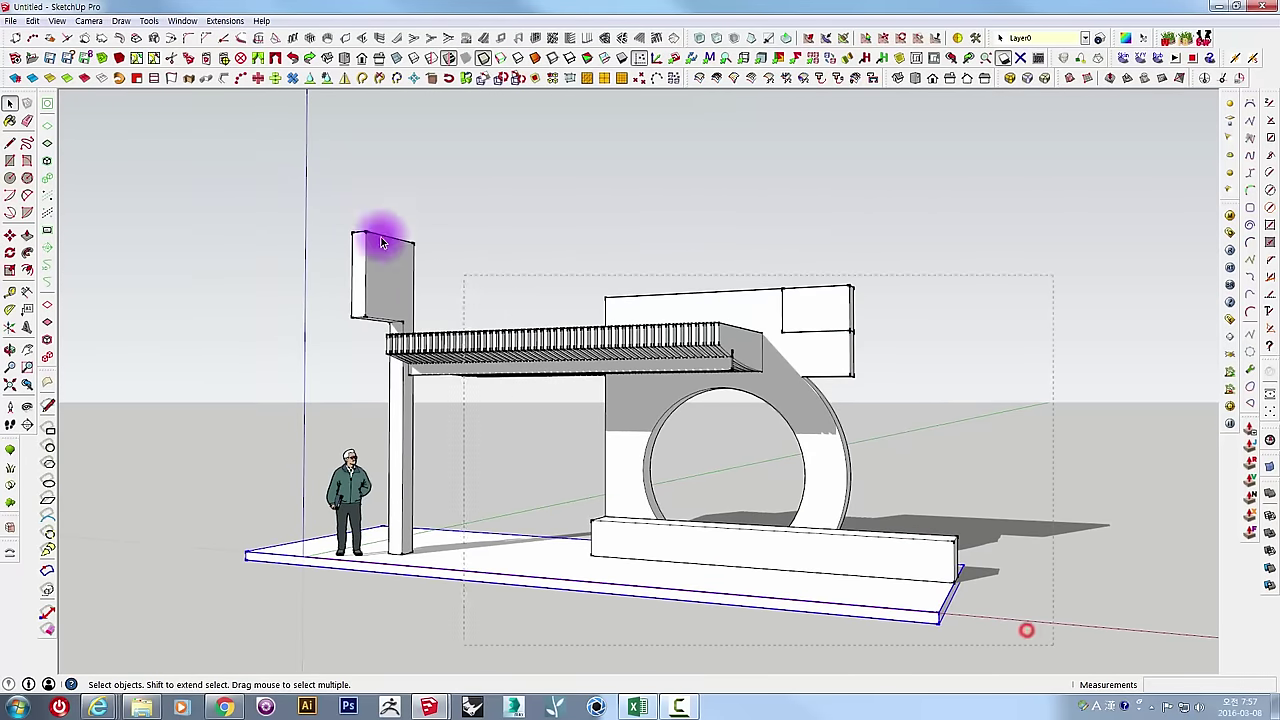
{"action": "scroll", "coordinate": [268, 512], "scroll_direction": "up", "scroll_amount": 2}
{"action": "scroll", "coordinate": [290, 530], "scroll_direction": "up", "scroll_amount": 2}
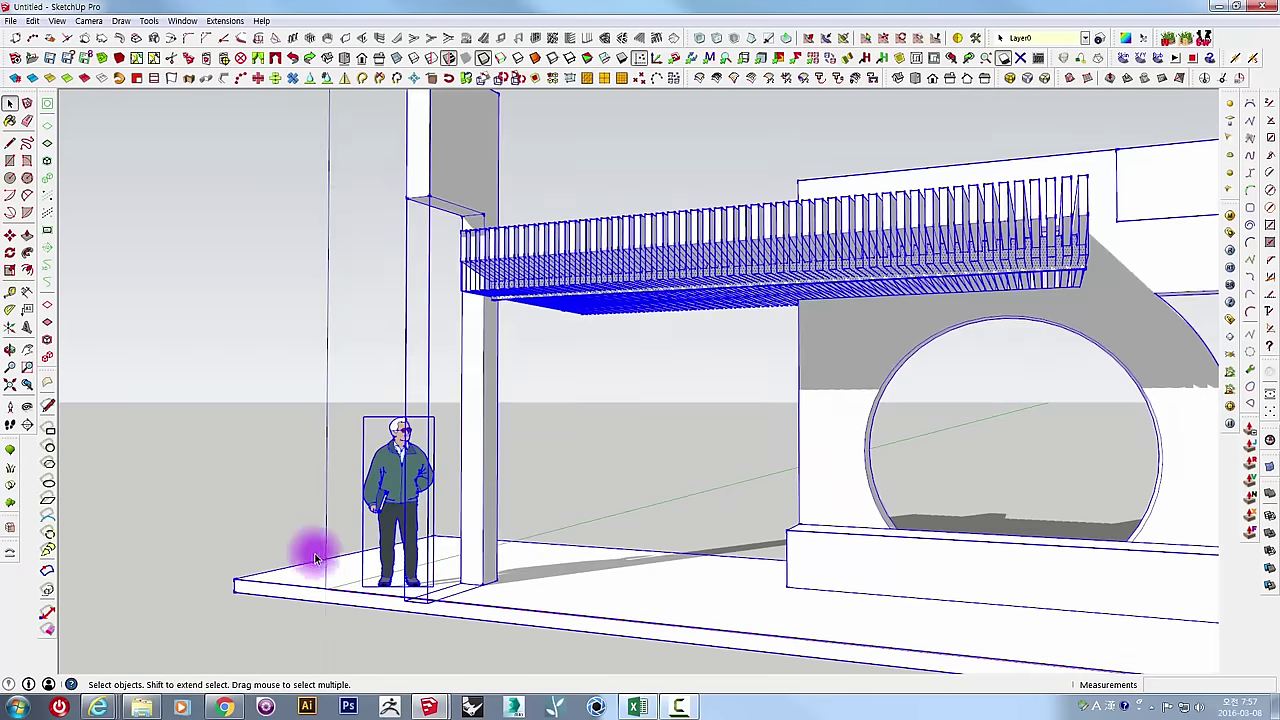
{"action": "middle_click_drag", "start_coordinate": [309, 549], "coordinate": [600, 460]}
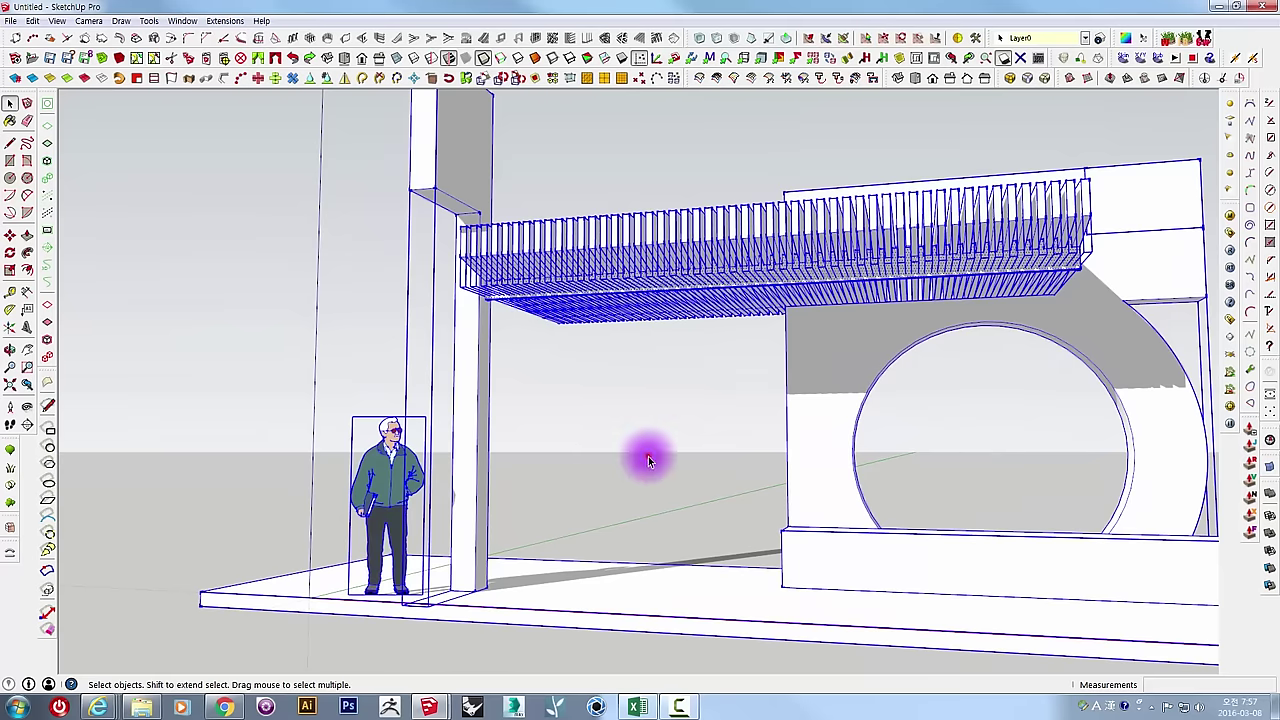
{"action": "left_click", "coordinate": [648, 456]}
Orbit to a higher angle and show taskbar previews of both open models.
{"action": "scroll", "coordinate": [860, 437], "scroll_direction": "down", "scroll_amount": 3}
{"action": "mouse_move", "coordinate": [860, 437]}
{"action": "middle_mouse_down"}
{"action": "mouse_move", "coordinate": [425, 432]}
{"action": "mouse_move", "coordinate": [551, 457]}
{"action": "mouse_move", "coordinate": [560, 440]}
{"action": "mouse_move", "coordinate": [735, 437]}
{"action": "middle_mouse_up"}
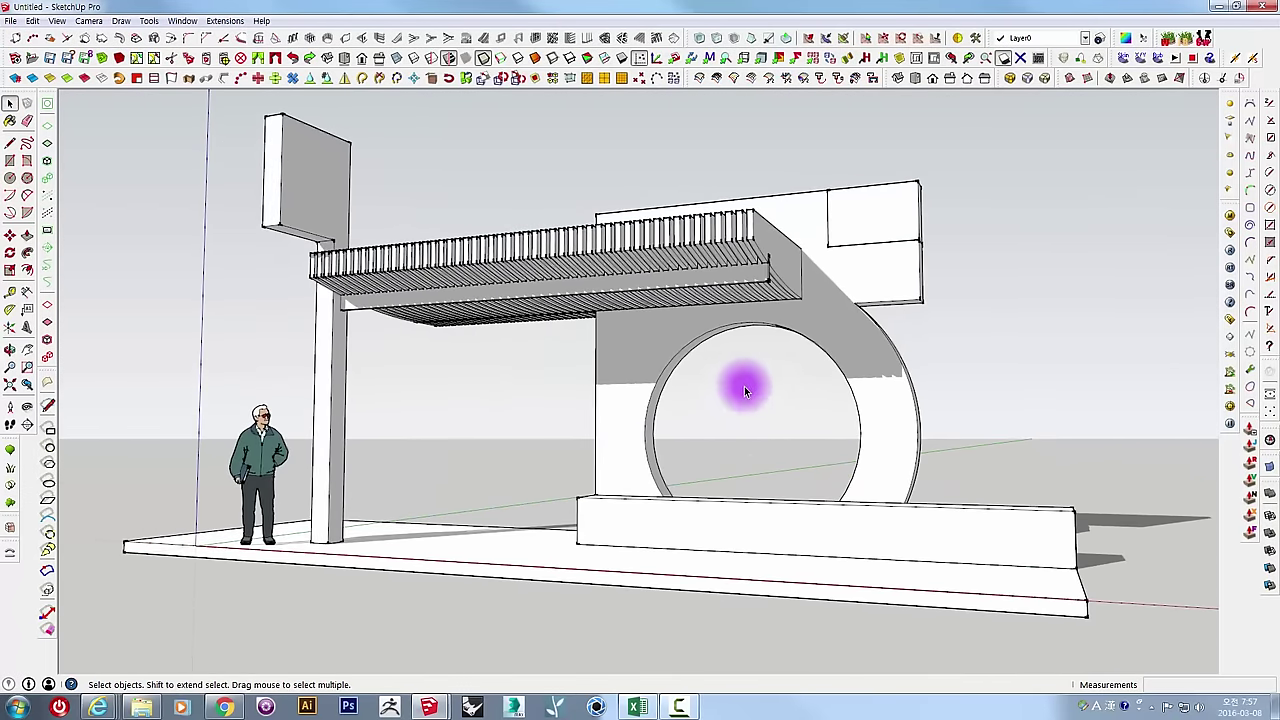
{"action": "mouse_move", "coordinate": [743, 380]}
{"action": "middle_mouse_down"}
{"action": "mouse_move", "coordinate": [743, 451]}
{"action": "mouse_move", "coordinate": [820, 534]}
{"action": "mouse_move", "coordinate": [696, 468]}
{"action": "mouse_move", "coordinate": [749, 466]}
{"action": "middle_mouse_up"}
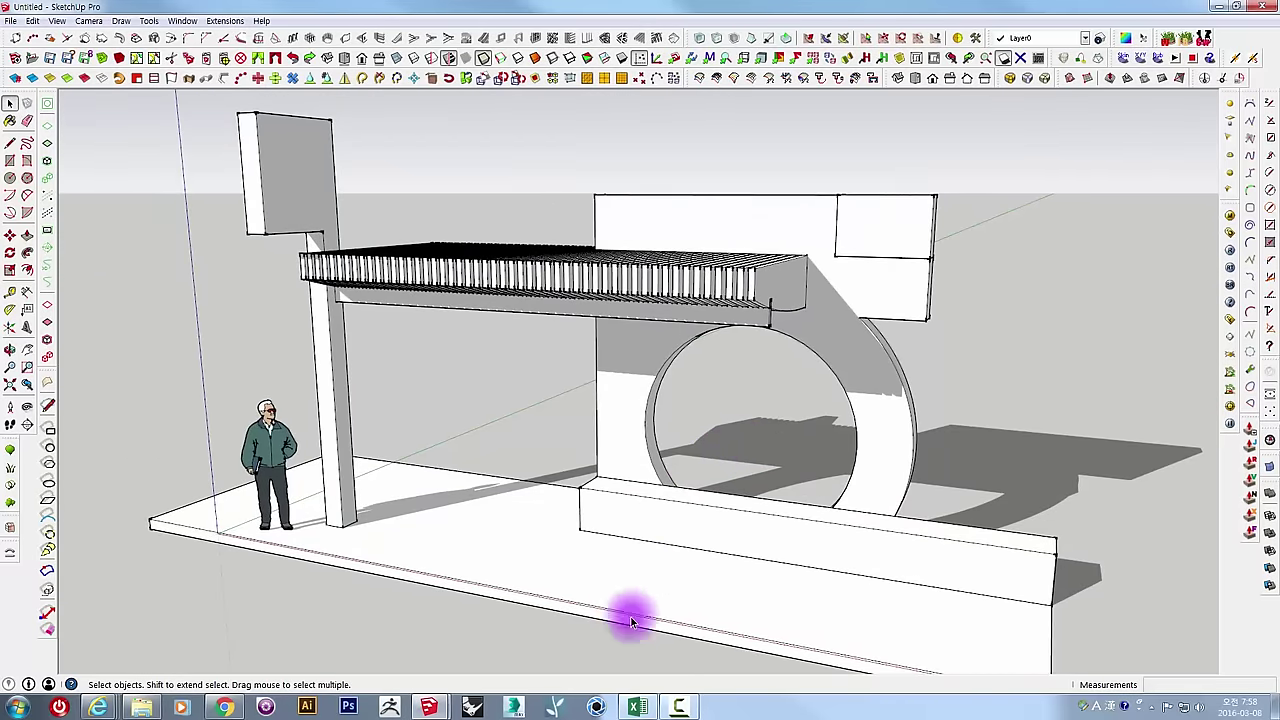
{"action": "left_click", "coordinate": [440, 708]}
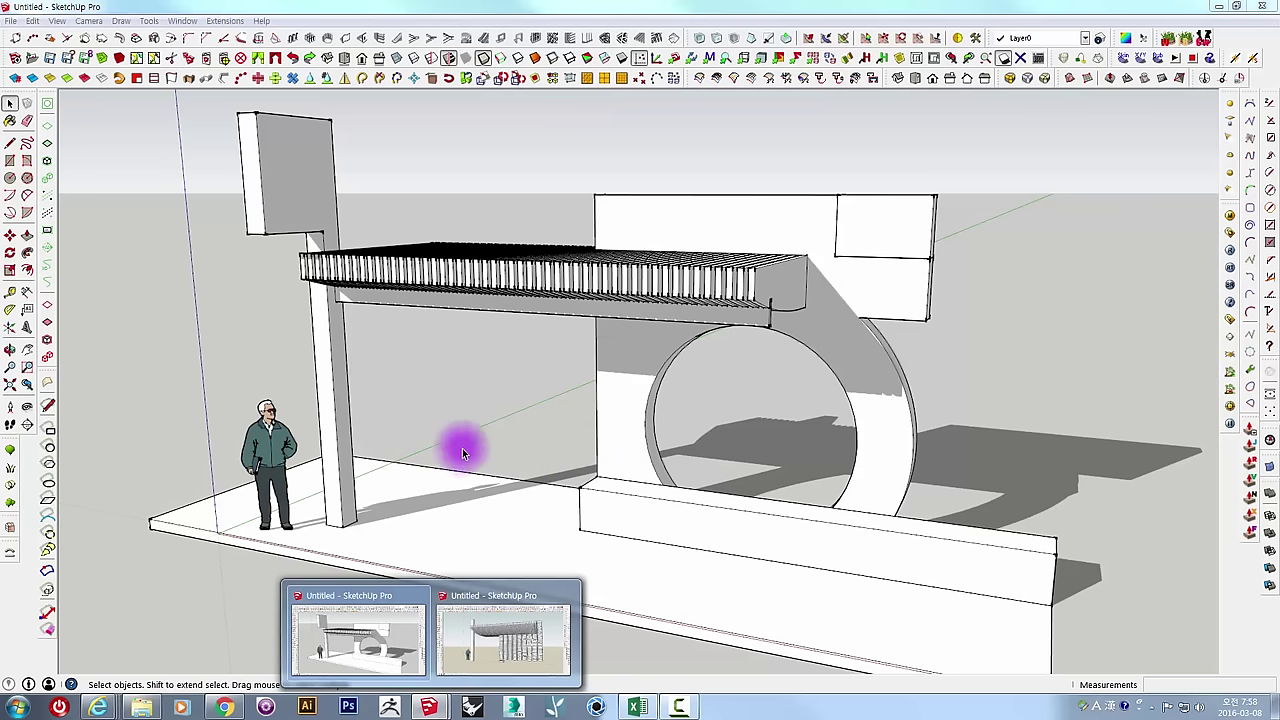
Dismiss the window previews, then preview the other open shelter model.
{"action": "left_click", "coordinate": [509, 430]}
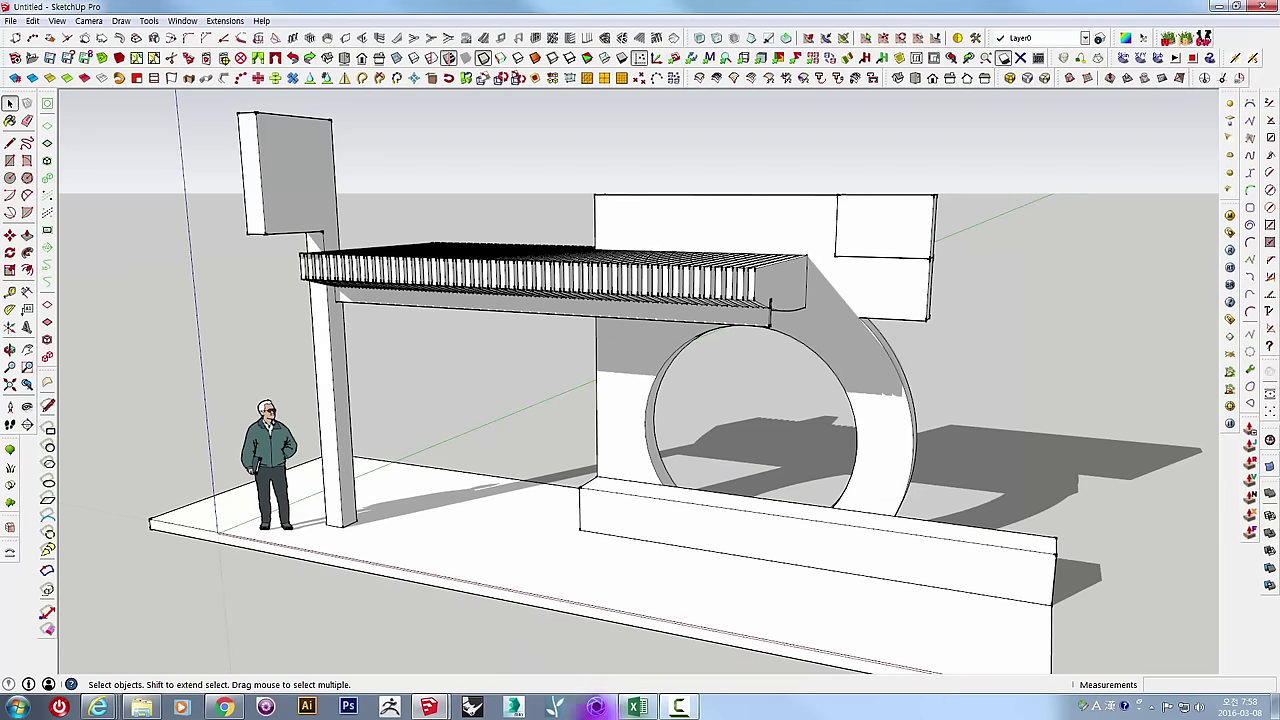
{"action": "left_click", "coordinate": [428, 707]}
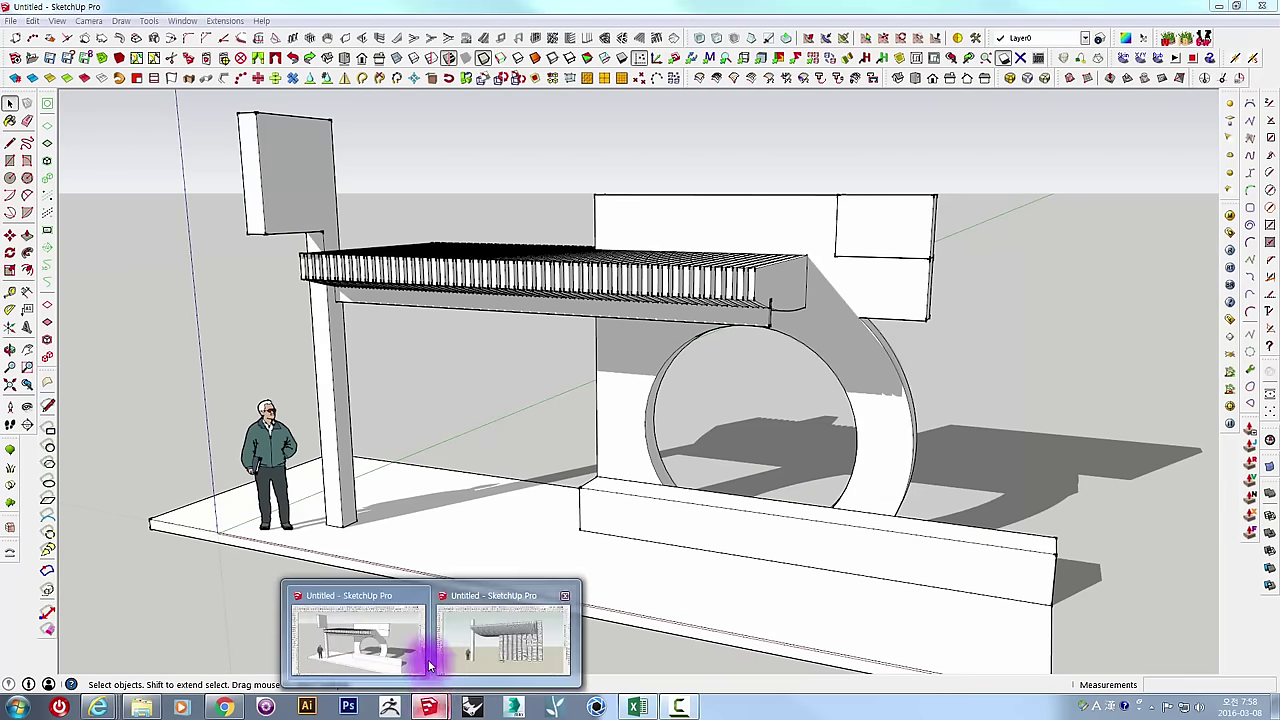
{"action": "left_click", "coordinate": [445, 630]}
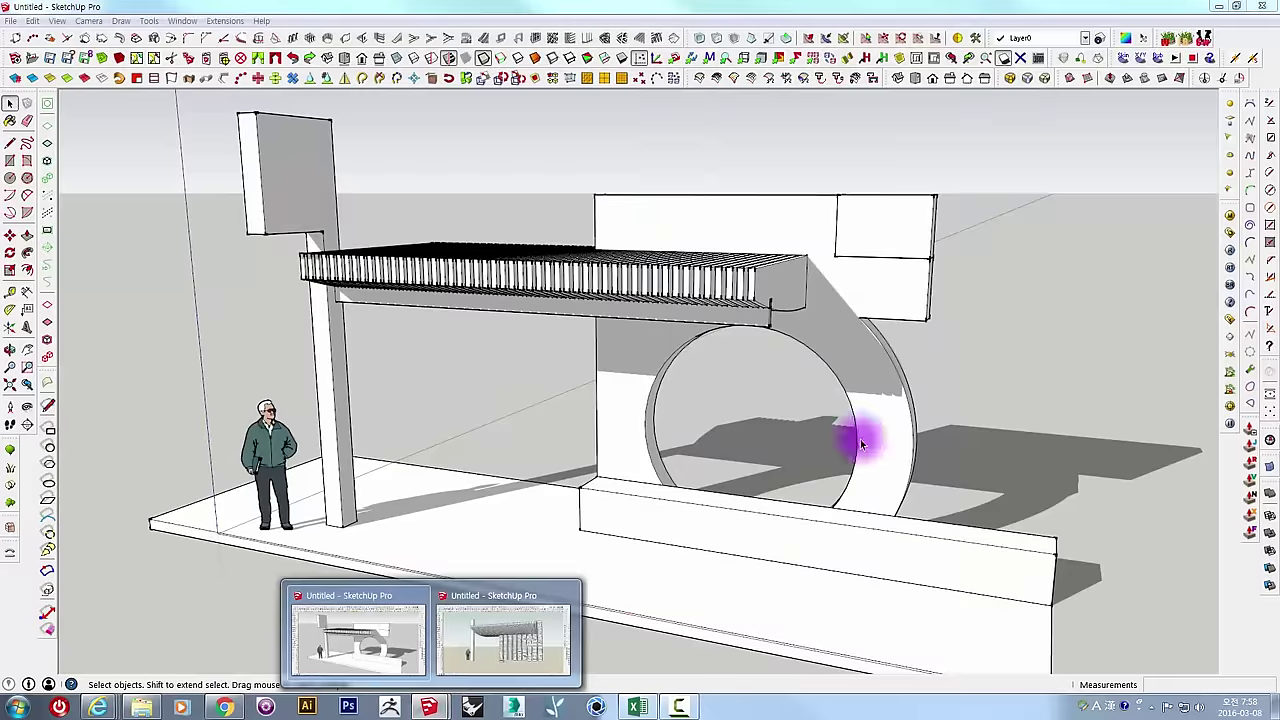
Orbit around the circle-wall shelter from frontal, low and high angles.
{"action": "mouse_move", "coordinate": [931, 457]}
{"action": "middle_mouse_down"}
{"action": "mouse_move", "coordinate": [1026, 377]}
{"action": "mouse_move", "coordinate": [886, 432]}
{"action": "mouse_move", "coordinate": [881, 459]}
{"action": "middle_mouse_up"}
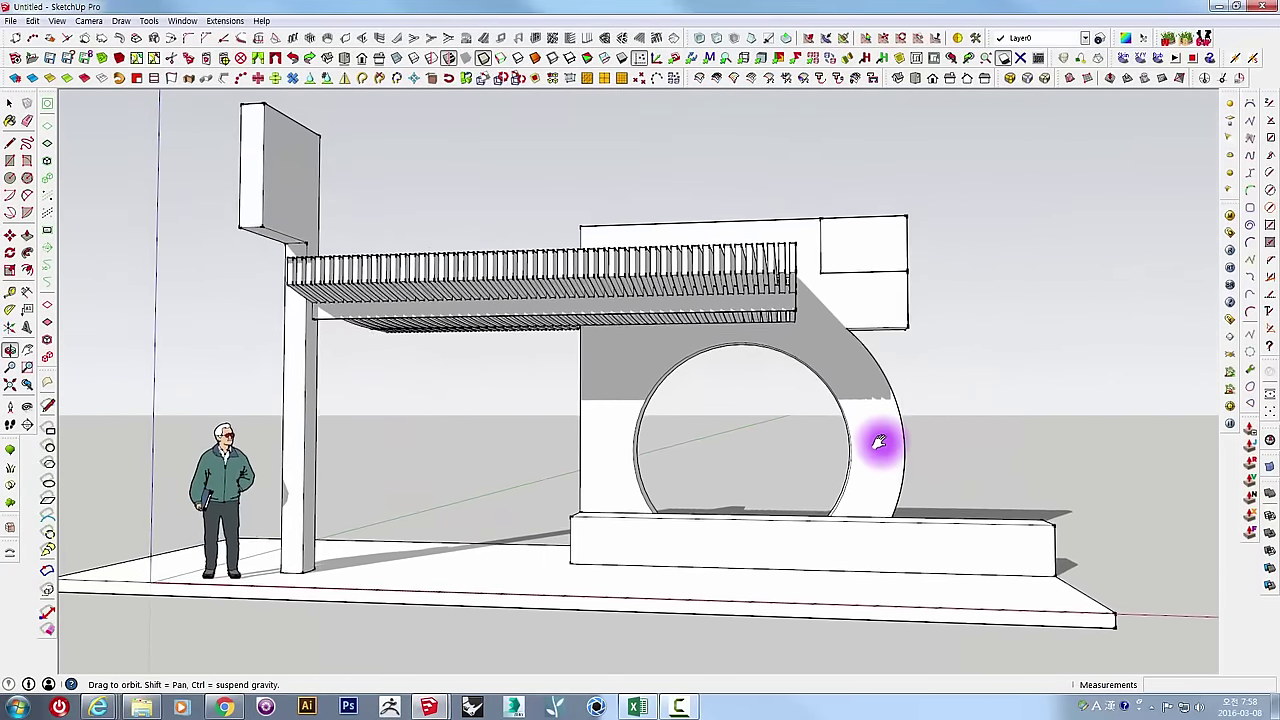
{"action": "middle_click_drag", "start_coordinate": [789, 442], "coordinate": [771, 460]}
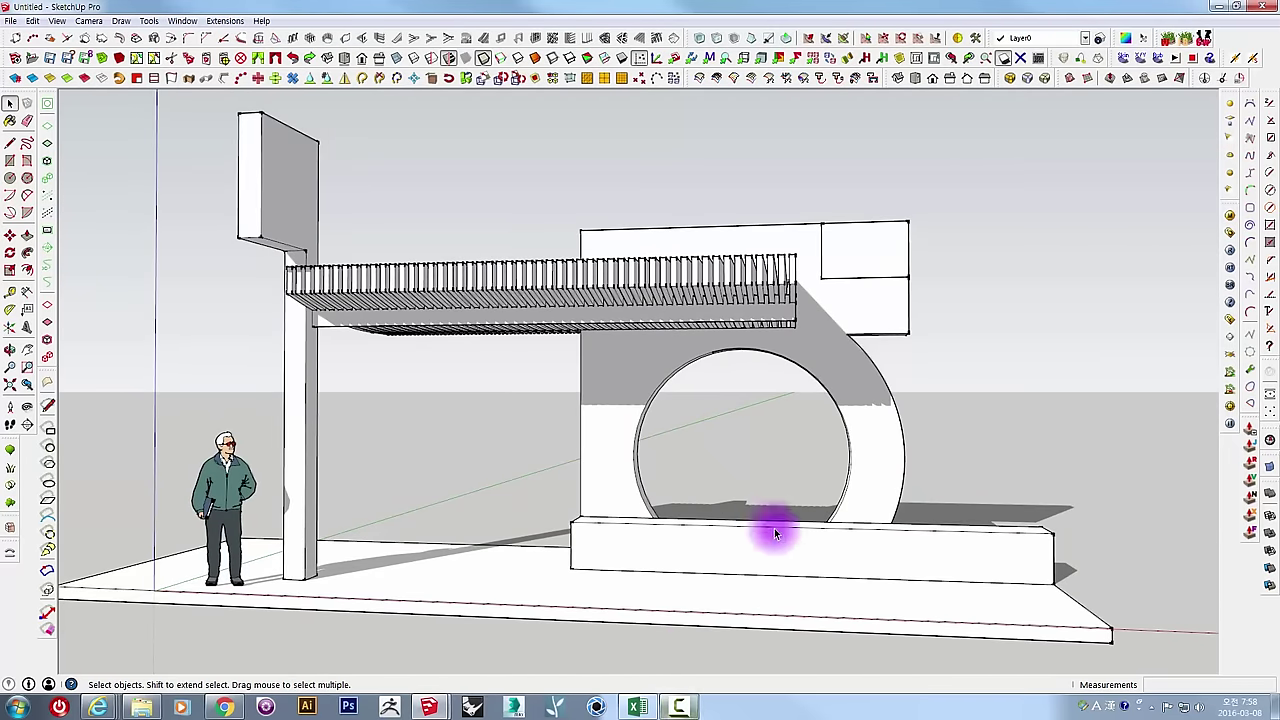
{"action": "mouse_move", "coordinate": [801, 503]}
{"action": "middle_mouse_down"}
{"action": "mouse_move", "coordinate": [580, 497]}
{"action": "mouse_move", "coordinate": [543, 469]}
{"action": "mouse_move", "coordinate": [563, 444]}
{"action": "mouse_move", "coordinate": [620, 480]}
{"action": "mouse_move", "coordinate": [643, 440]}
{"action": "mouse_move", "coordinate": [736, 473]}
{"action": "mouse_move", "coordinate": [823, 398]}
{"action": "mouse_move", "coordinate": [771, 437]}
{"action": "mouse_move", "coordinate": [808, 434]}
{"action": "mouse_move", "coordinate": [803, 472]}
{"action": "mouse_move", "coordinate": [791, 477]}
{"action": "mouse_move", "coordinate": [791, 443]}
{"action": "mouse_move", "coordinate": [780, 460]}
{"action": "middle_mouse_up"}
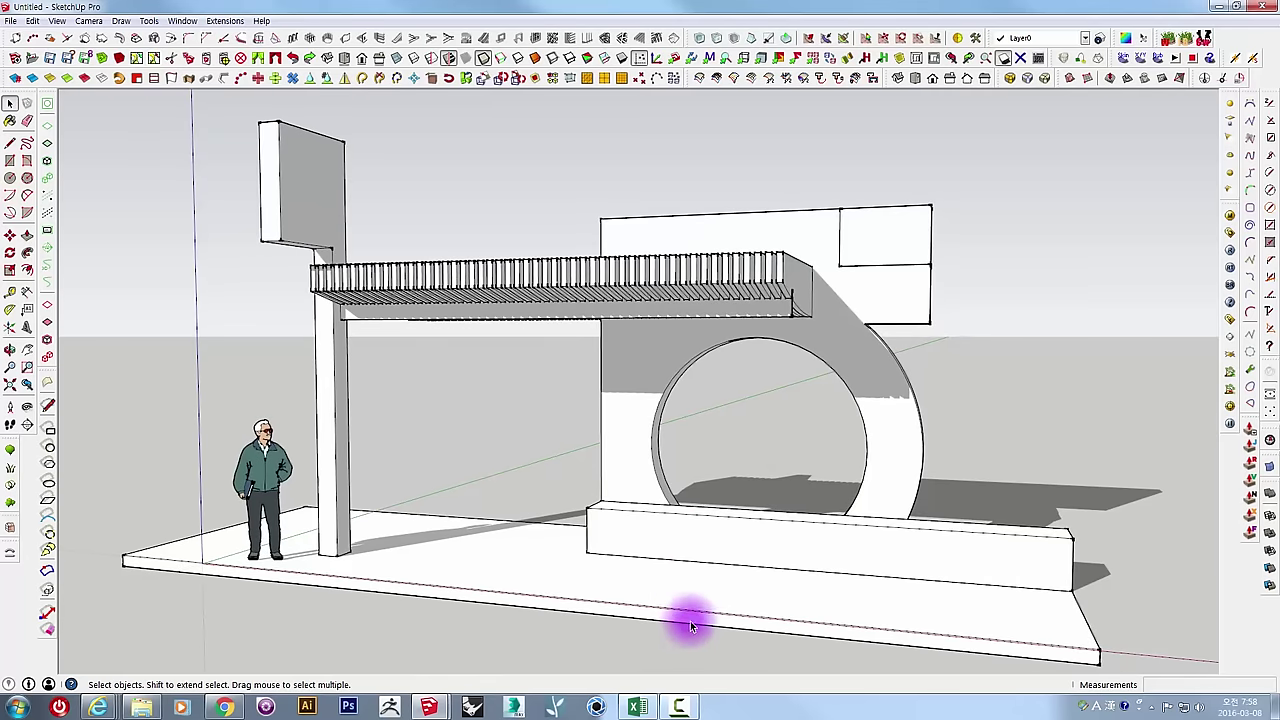
{"action": "middle_click_drag", "start_coordinate": [621, 334], "coordinate": [623, 414]}
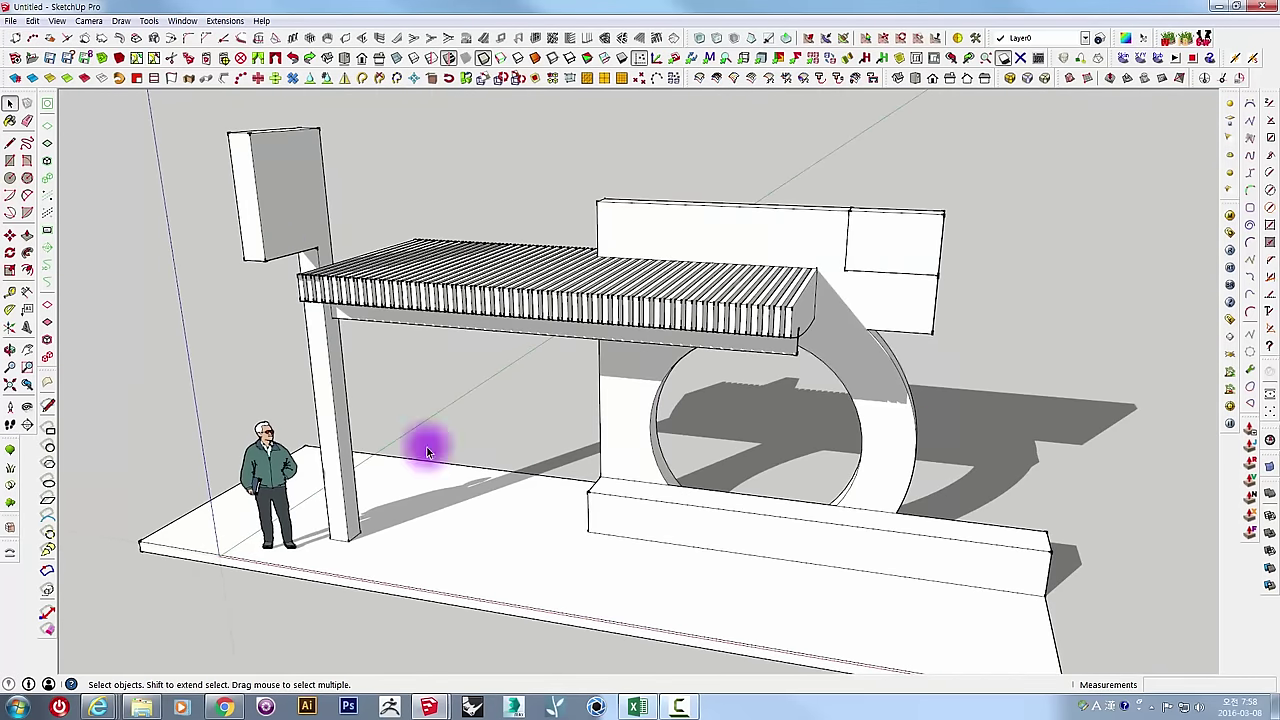
{"action": "mouse_move", "coordinate": [760, 178]}
{"action": "middle_mouse_down"}
{"action": "mouse_move", "coordinate": [851, 251]}
{"action": "mouse_move", "coordinate": [803, 311]}
{"action": "middle_mouse_up"}
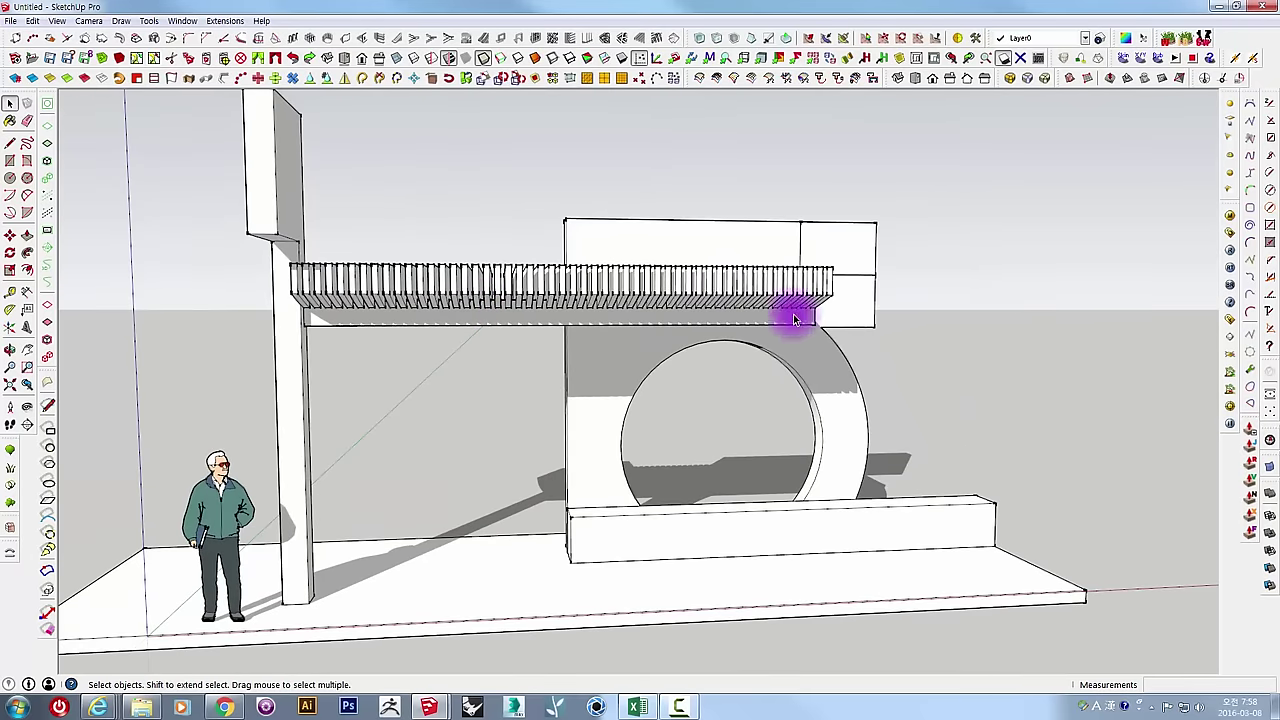
Bring up the Pinterest FORM & SHAPE board and view the white faceted paper models pin.
{"action": "left_click", "coordinate": [220, 708]}
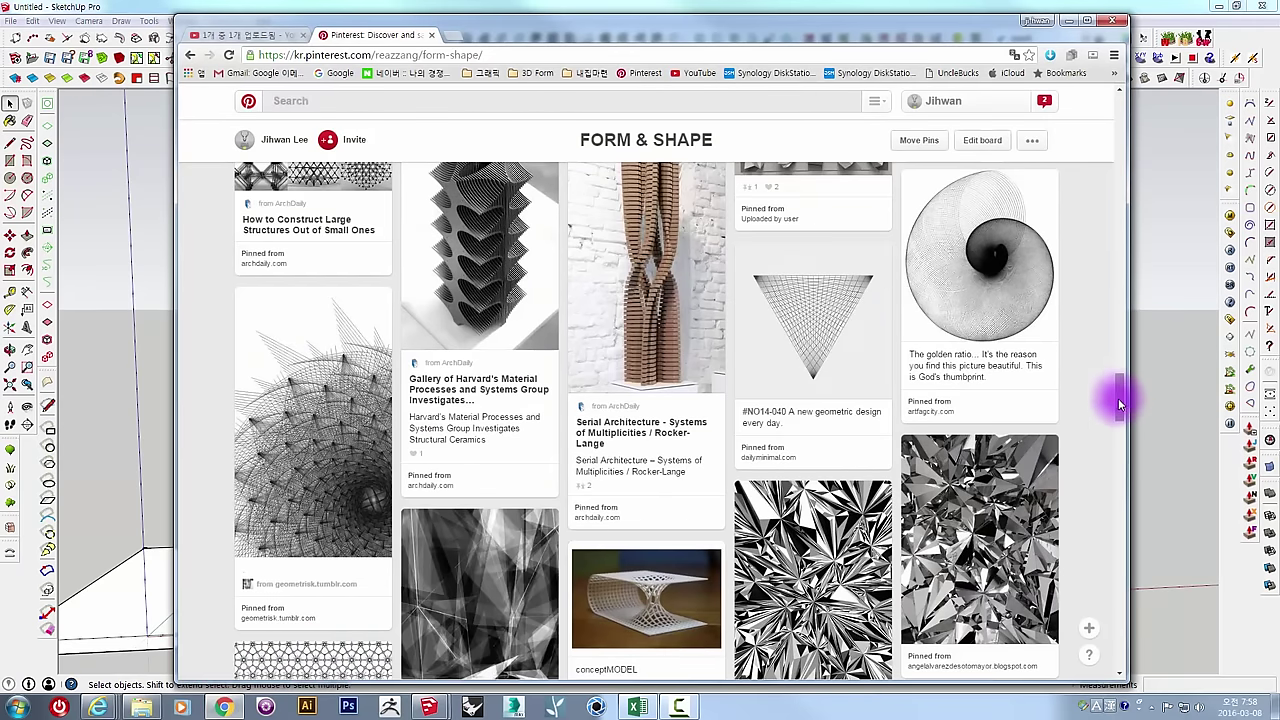
{"action": "left_click_drag", "start_coordinate": [1122, 390], "coordinate": [1128, 366]}
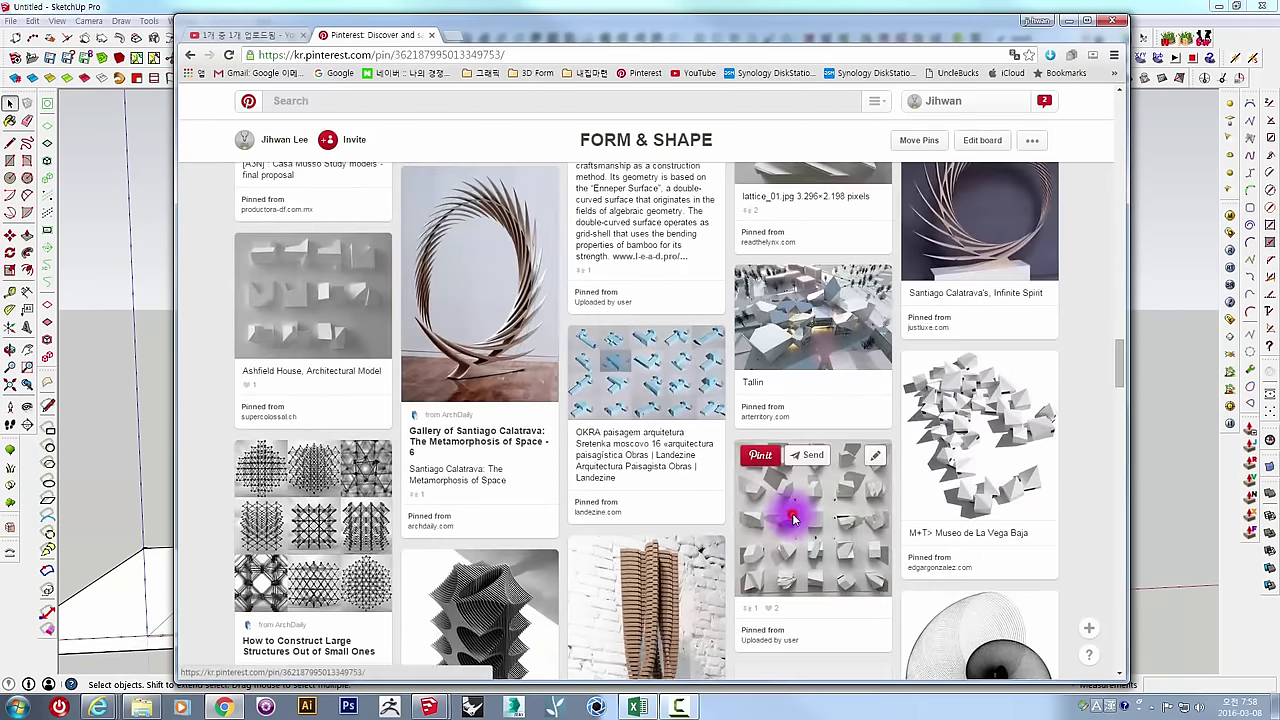
{"action": "left_click", "coordinate": [857, 523]}
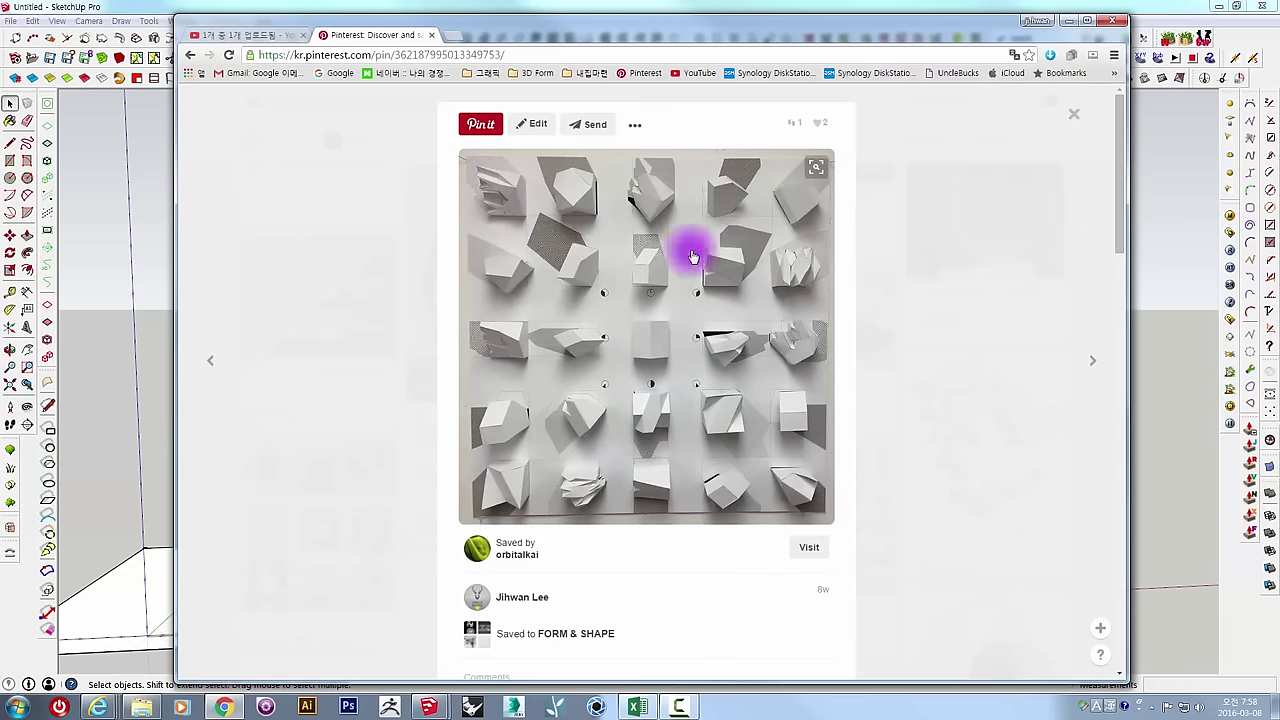
{"action": "left_click", "coordinate": [390, 383]}
View the Ashfield House and blue block model pins, then return to the shelter model.
{"action": "left_click", "coordinate": [350, 292]}
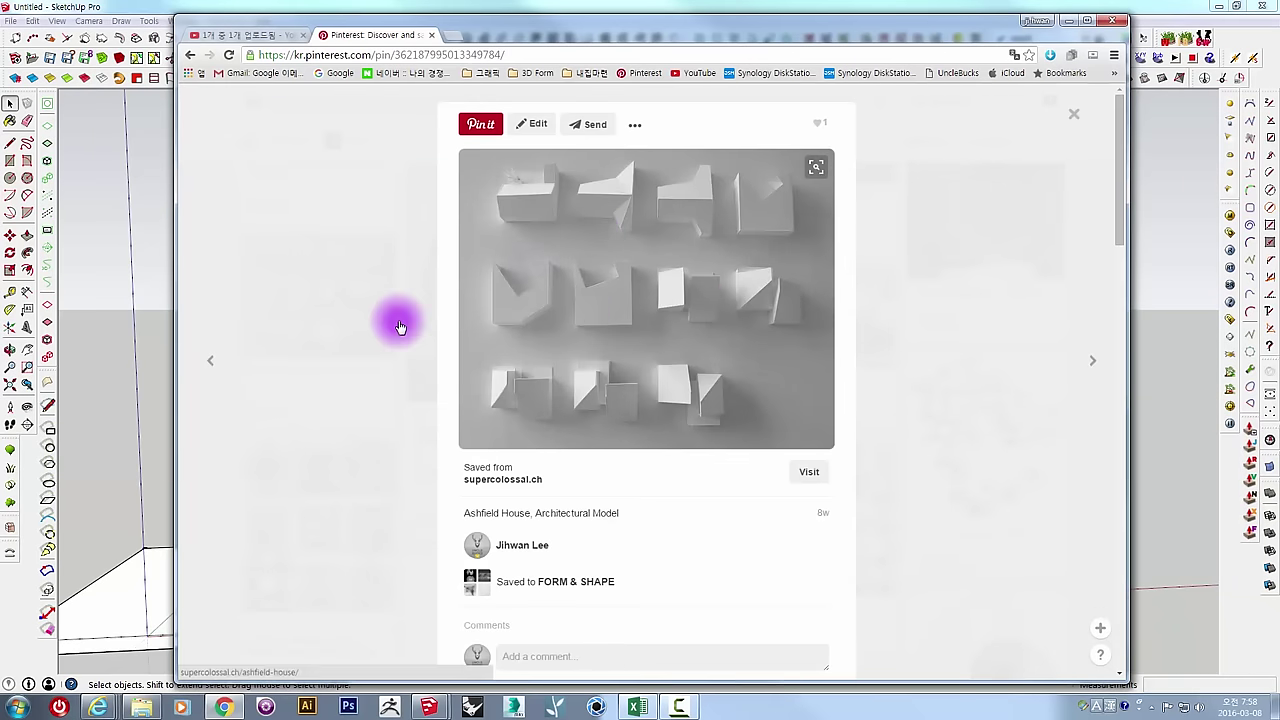
{"action": "left_click", "coordinate": [380, 327]}
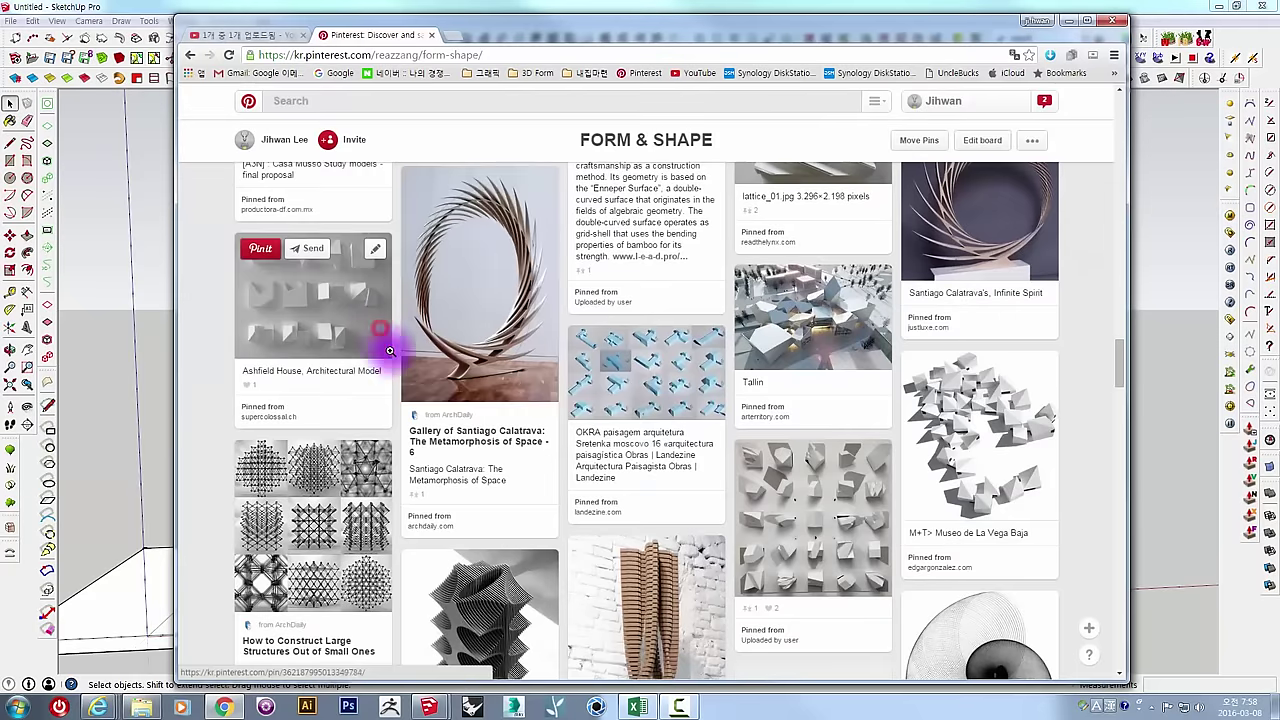
{"action": "left_click", "coordinate": [660, 395]}
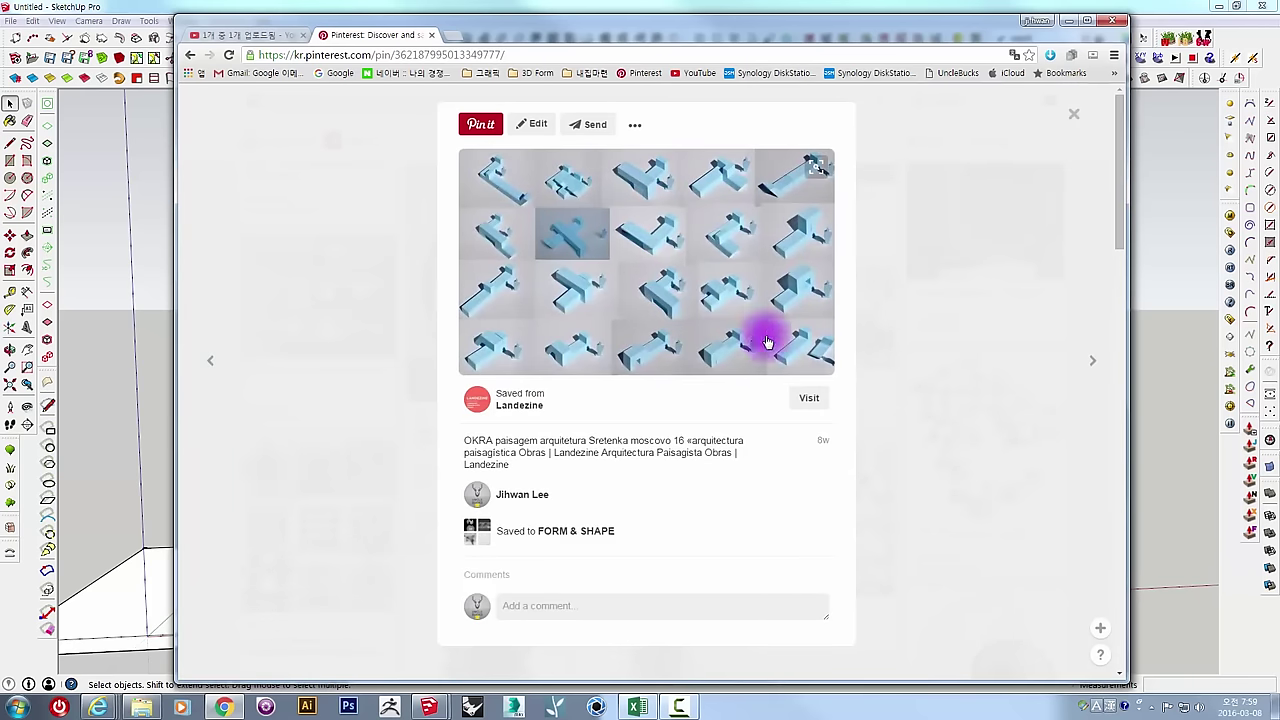
{"action": "left_click", "coordinate": [368, 303]}
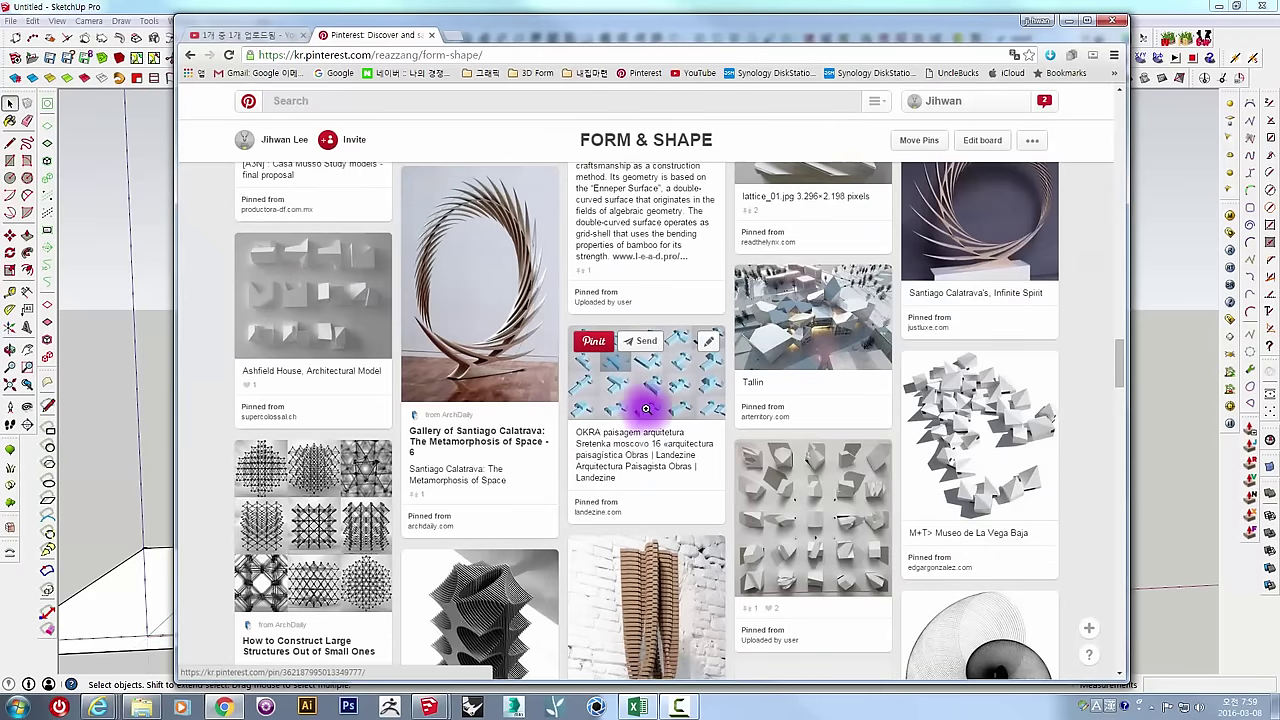
{"action": "left_click", "coordinate": [157, 396]}
Orbit the circle-wall shelter, then switch to the slatted-wall model and orbit it.
{"action": "middle_click_drag", "start_coordinate": [528, 443], "coordinate": [289, 232]}
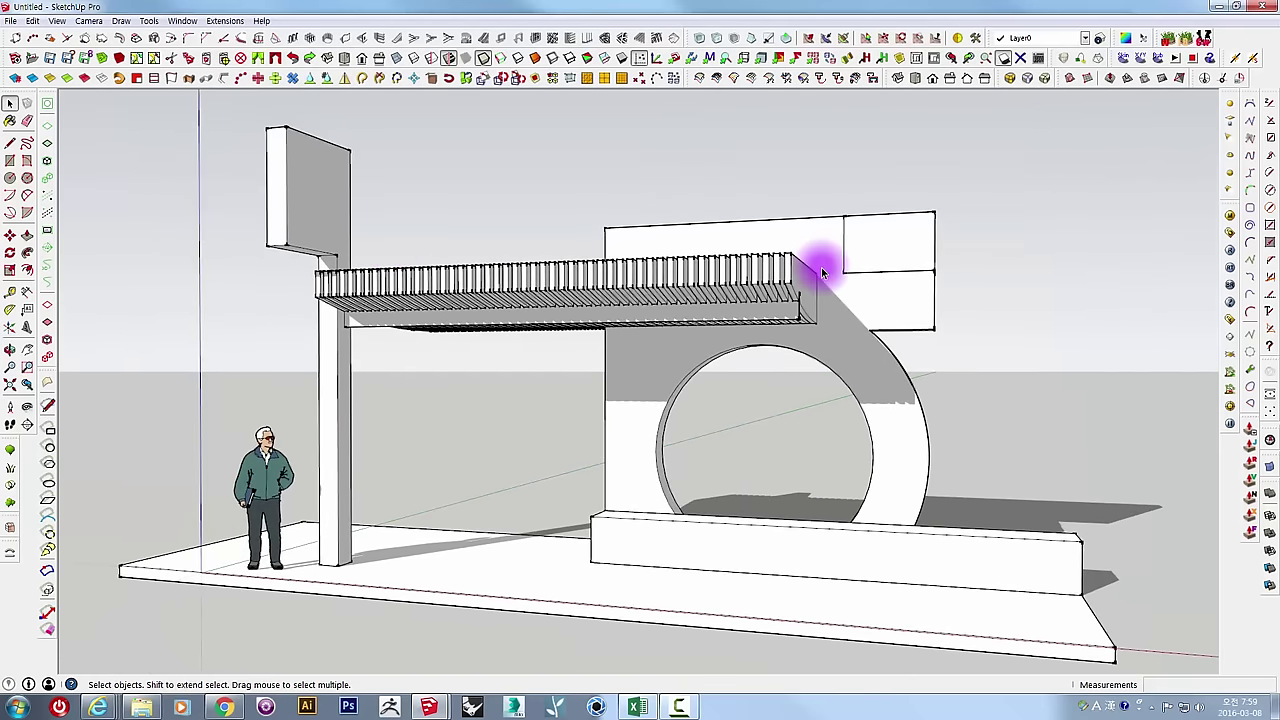
{"action": "middle_click_drag", "start_coordinate": [820, 322], "coordinate": [800, 294]}
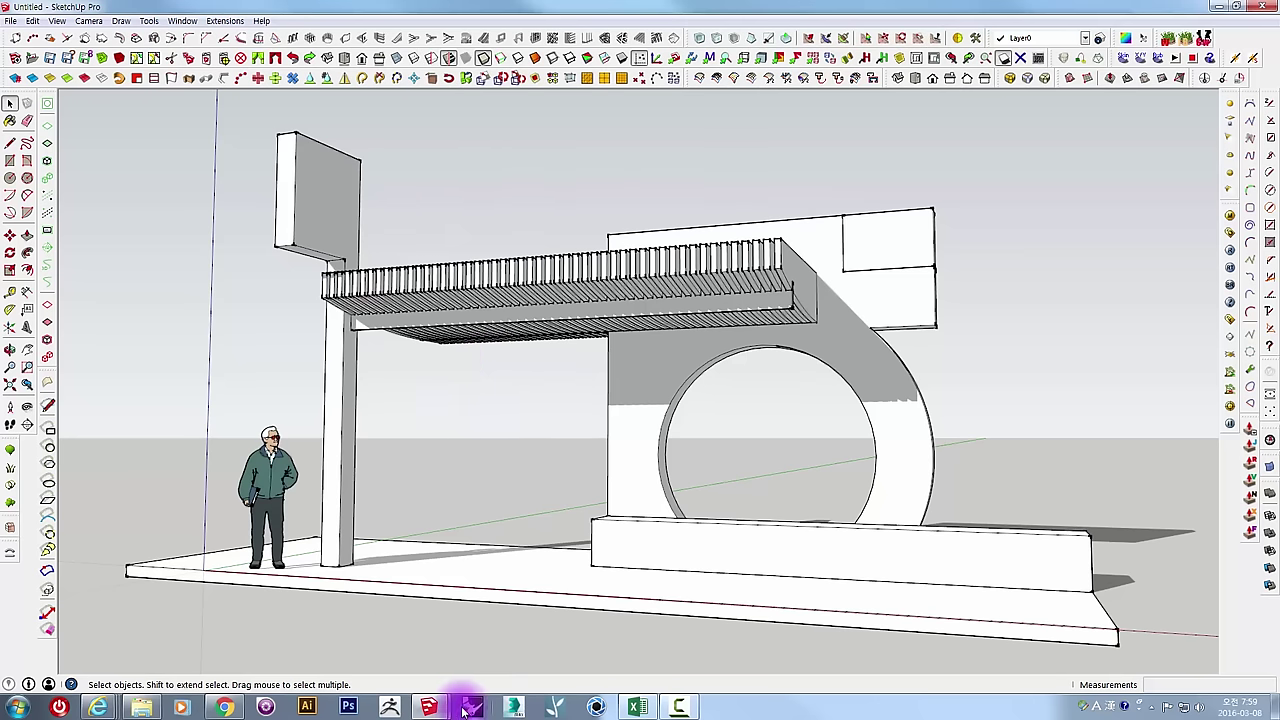
{"action": "left_click", "coordinate": [507, 652]}
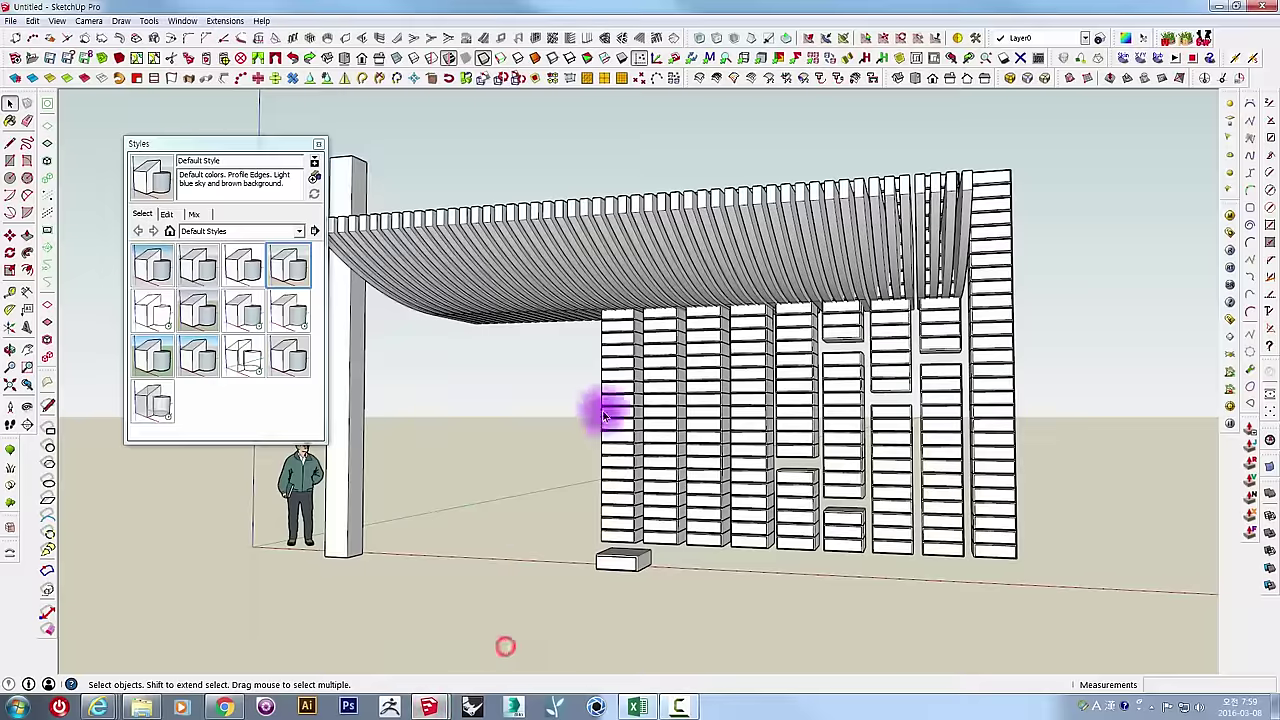
{"action": "mouse_move", "coordinate": [600, 409]}
{"action": "middle_mouse_down"}
{"action": "mouse_move", "coordinate": [1034, 409]}
{"action": "mouse_move", "coordinate": [457, 403]}
{"action": "mouse_move", "coordinate": [423, 389]}
{"action": "mouse_move", "coordinate": [686, 369]}
{"action": "mouse_move", "coordinate": [665, 408]}
{"action": "mouse_move", "coordinate": [528, 429]}
{"action": "mouse_move", "coordinate": [451, 417]}
{"action": "mouse_move", "coordinate": [435, 440]}
{"action": "mouse_move", "coordinate": [748, 389]}
{"action": "mouse_move", "coordinate": [1029, 386]}
{"action": "mouse_move", "coordinate": [669, 406]}
{"action": "mouse_move", "coordinate": [349, 394]}
{"action": "mouse_move", "coordinate": [721, 449]}
{"action": "mouse_move", "coordinate": [686, 471]}
{"action": "mouse_move", "coordinate": [862, 352]}
{"action": "middle_mouse_up"}
Compare both models again, ending zoomed in on the circle-wall shelter.
{"action": "mouse_move", "coordinate": [428, 707]}
{"action": "left_click", "coordinate": [460, 640]}
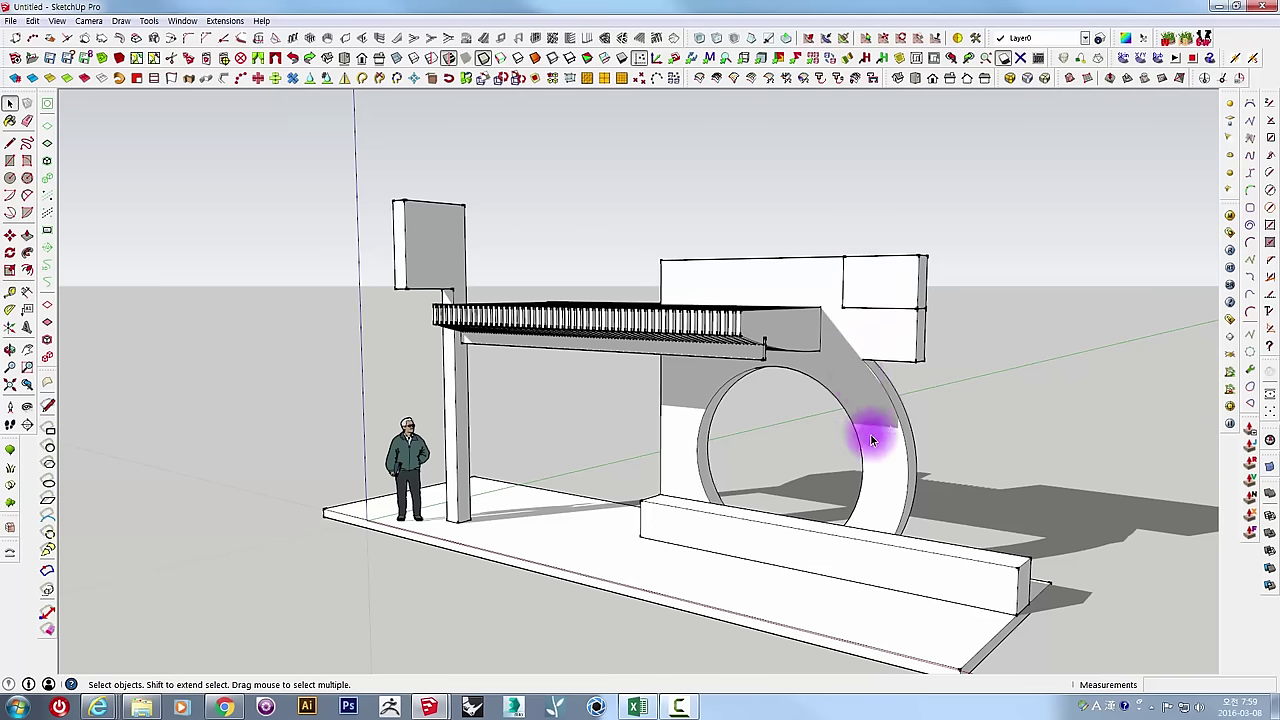
{"action": "mouse_move", "coordinate": [871, 440]}
{"action": "middle_mouse_down"}
{"action": "mouse_move", "coordinate": [960, 411]}
{"action": "mouse_move", "coordinate": [987, 427]}
{"action": "middle_mouse_up"}
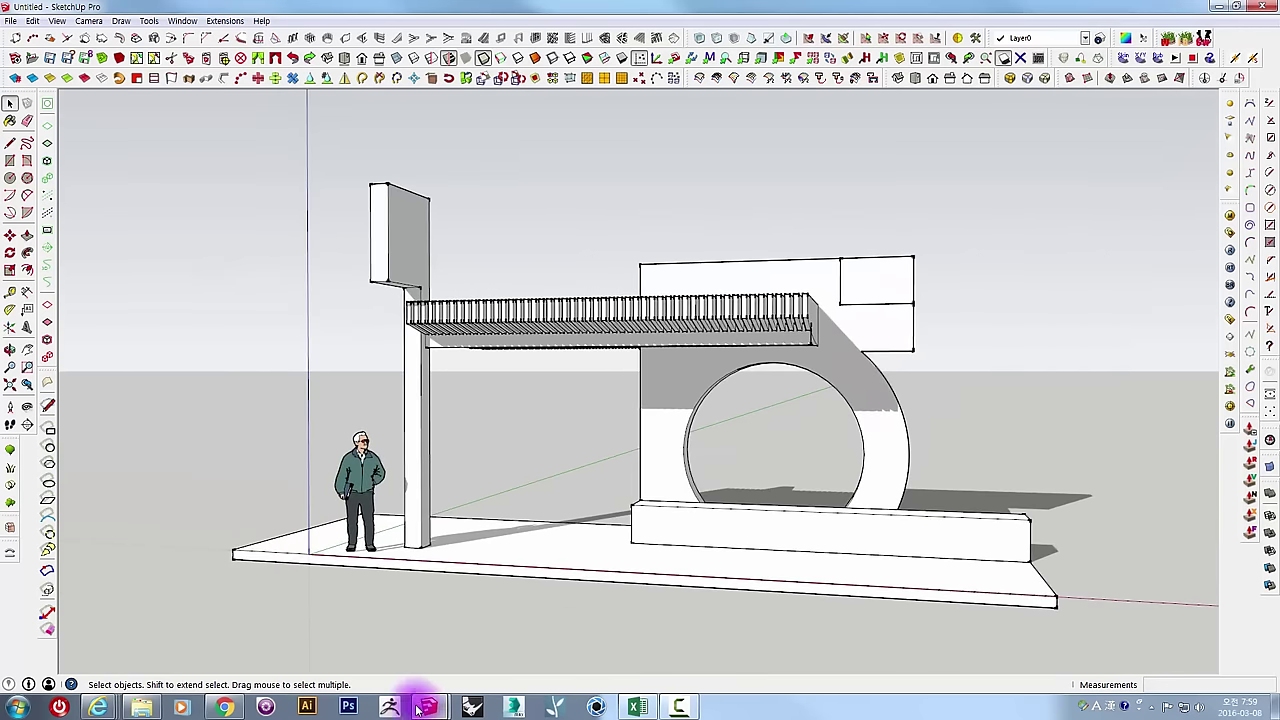
{"action": "left_click", "coordinate": [462, 663]}
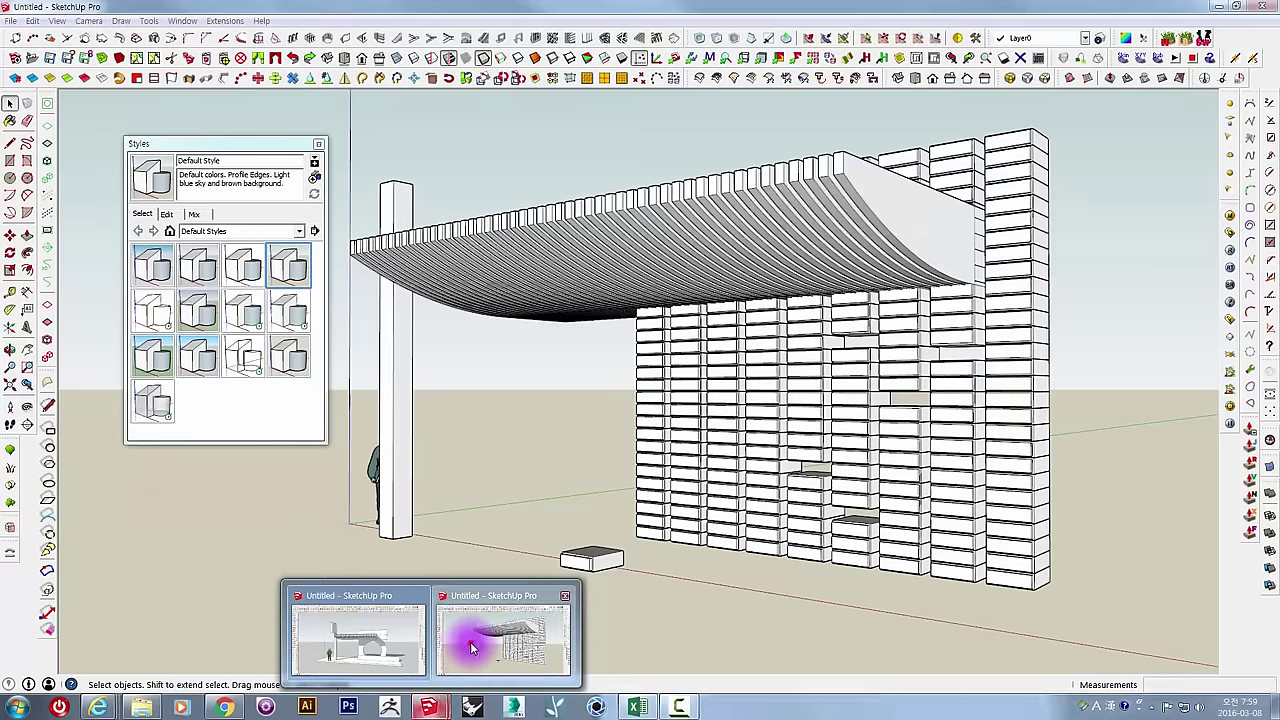
{"action": "mouse_move", "coordinate": [471, 620]}
{"action": "middle_mouse_down"}
{"action": "mouse_move", "coordinate": [571, 420]}
{"action": "mouse_move", "coordinate": [803, 417]}
{"action": "mouse_move", "coordinate": [689, 417]}
{"action": "mouse_move", "coordinate": [600, 450]}
{"action": "middle_mouse_up"}
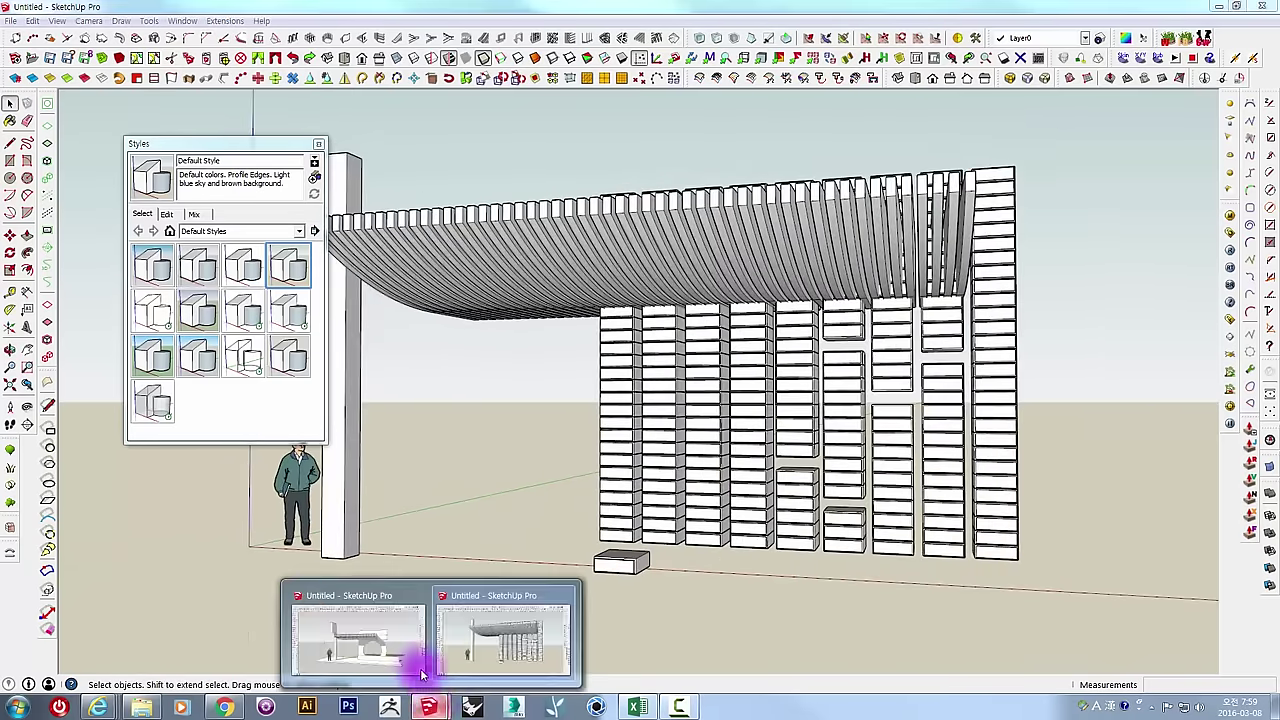
{"action": "left_click", "coordinate": [414, 660]}
{"action": "mouse_move", "coordinate": [874, 486]}
{"action": "middle_mouse_down"}
{"action": "mouse_move", "coordinate": [857, 466]}
{"action": "mouse_move", "coordinate": [790, 461]}
{"action": "middle_mouse_up"}
{"action": "scroll", "coordinate": [843, 465], "scroll_direction": "up", "scroll_amount": 2}
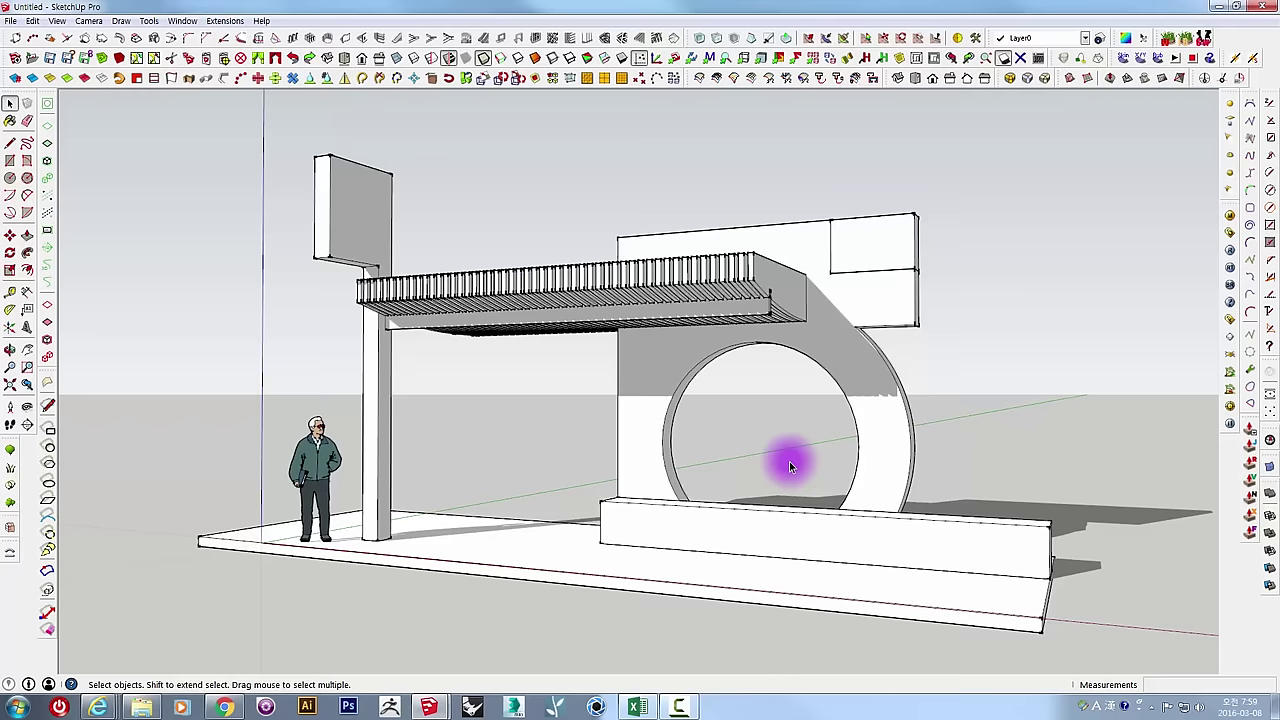
{"action": "mouse_move", "coordinate": [686, 451]}
{"action": "middle_mouse_down"}
{"action": "mouse_move", "coordinate": [649, 449]}
{"action": "mouse_move", "coordinate": [1160, 443]}
{"action": "mouse_move", "coordinate": [1120, 563]}
{"action": "mouse_move", "coordinate": [845, 581]}
{"action": "mouse_move", "coordinate": [583, 446]}
{"action": "mouse_move", "coordinate": [523, 449]}
{"action": "mouse_move", "coordinate": [914, 429]}
{"action": "mouse_move", "coordinate": [923, 451]}
{"action": "mouse_move", "coordinate": [734, 517]}
{"action": "mouse_move", "coordinate": [486, 443]}
{"action": "mouse_move", "coordinate": [557, 429]}
{"action": "mouse_move", "coordinate": [1020, 429]}
{"action": "mouse_move", "coordinate": [883, 560]}
{"action": "mouse_move", "coordinate": [600, 523]}
{"action": "mouse_move", "coordinate": [577, 500]}
{"action": "mouse_move", "coordinate": [646, 457]}
{"action": "mouse_move", "coordinate": [726, 443]}
{"action": "mouse_move", "coordinate": [940, 443]}
{"action": "mouse_move", "coordinate": [869, 457]}
{"action": "mouse_move", "coordinate": [531, 449]}
{"action": "mouse_move", "coordinate": [585, 453]}
{"action": "middle_mouse_up"}
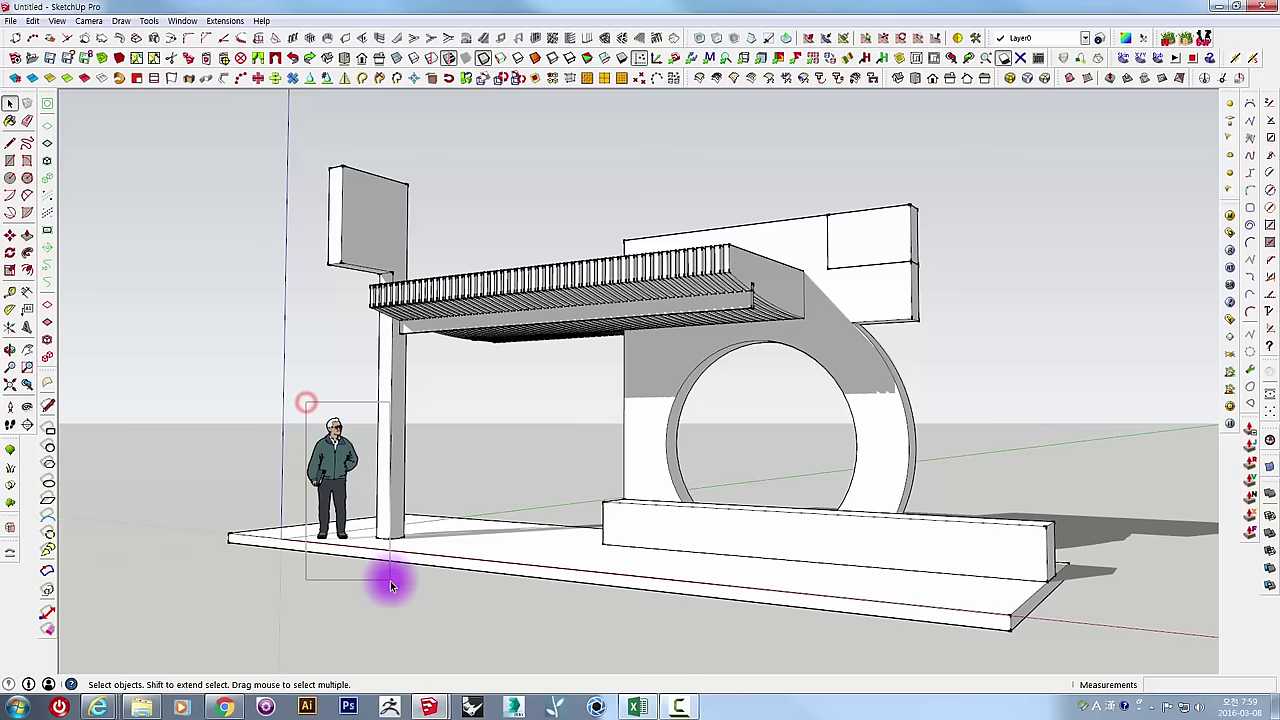
{"action": "middle_click_drag", "start_coordinate": [409, 478], "coordinate": [580, 469]}
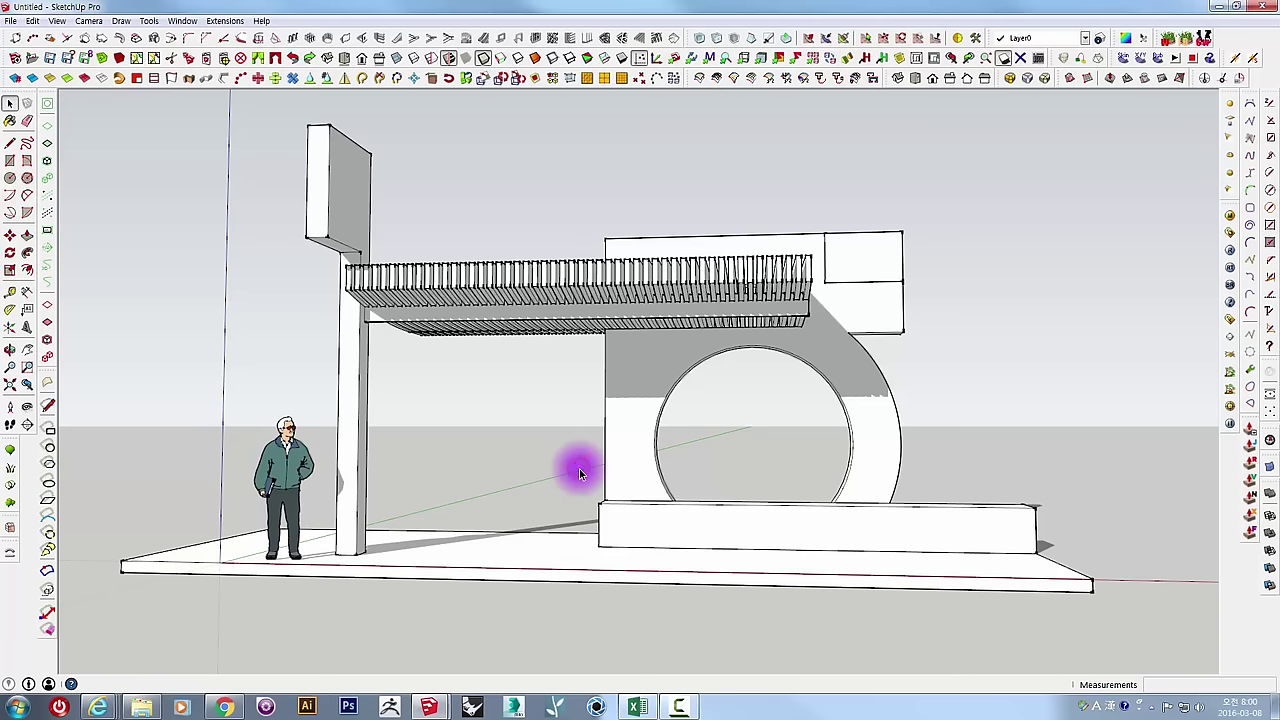
{"action": "mouse_move", "coordinate": [692, 458]}
{"action": "middle_mouse_down"}
{"action": "mouse_move", "coordinate": [740, 457]}
{"action": "mouse_move", "coordinate": [651, 449]}
{"action": "mouse_move", "coordinate": [703, 450]}
{"action": "mouse_move", "coordinate": [629, 477]}
{"action": "mouse_move", "coordinate": [620, 556]}
{"action": "mouse_move", "coordinate": [634, 491]}
{"action": "mouse_move", "coordinate": [694, 463]}
{"action": "mouse_move", "coordinate": [666, 448]}
{"action": "middle_mouse_up"}
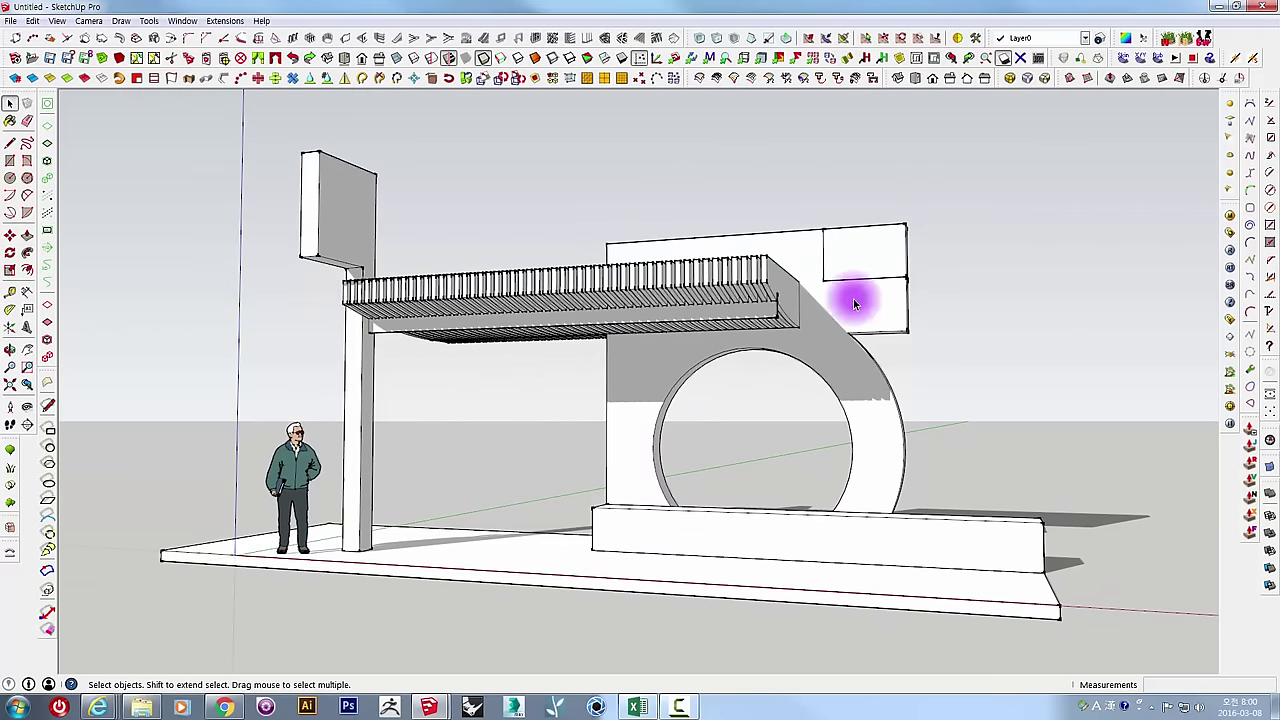
{"action": "mouse_move", "coordinate": [648, 505]}
{"action": "middle_mouse_down"}
{"action": "mouse_move", "coordinate": [863, 514]}
{"action": "mouse_move", "coordinate": [714, 471]}
{"action": "mouse_move", "coordinate": [759, 480]}
{"action": "middle_mouse_up"}
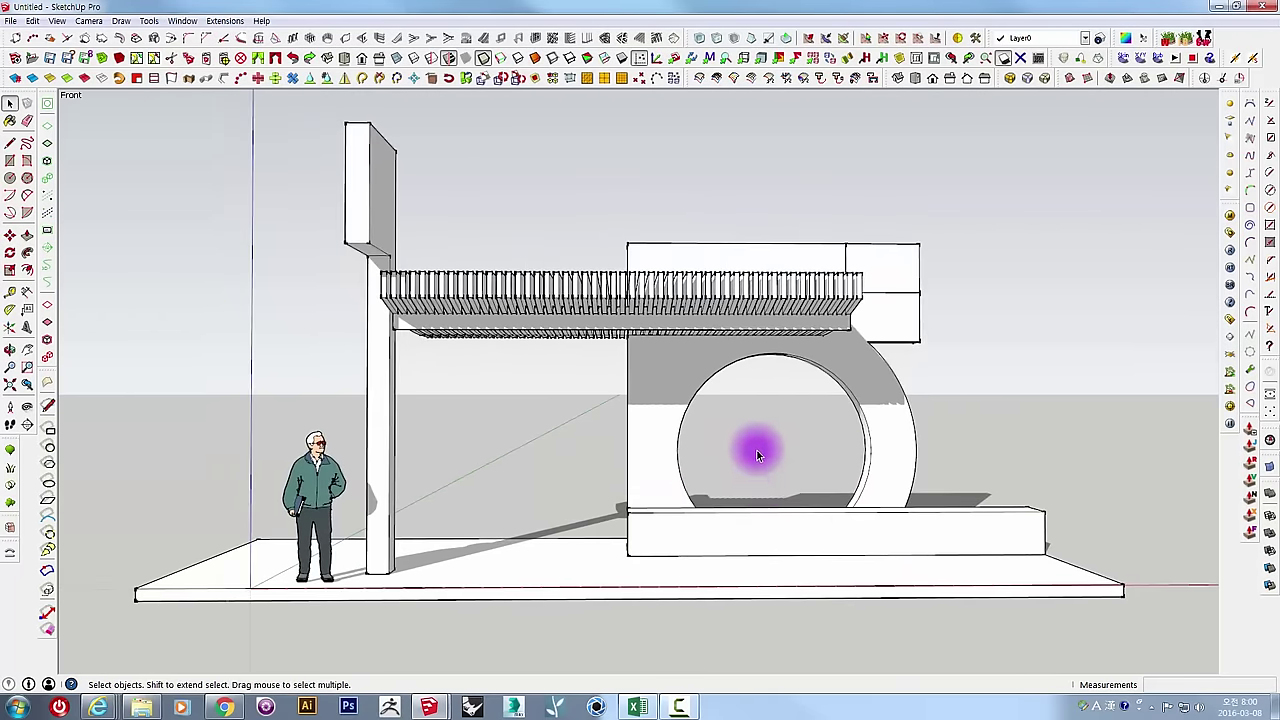